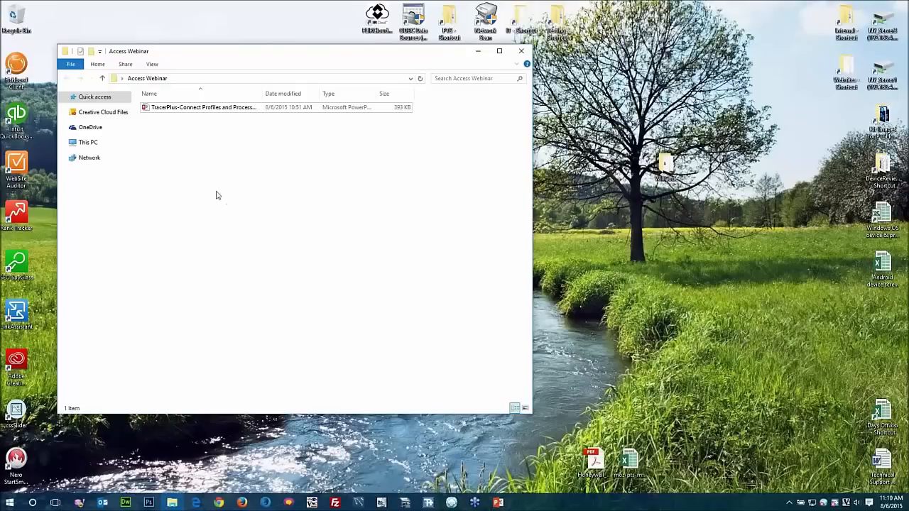
- Create a new Microsoft Access database named Equipment tracking in the Access Webinar folder
{"action": "right_click", "coordinate": [179, 148]}
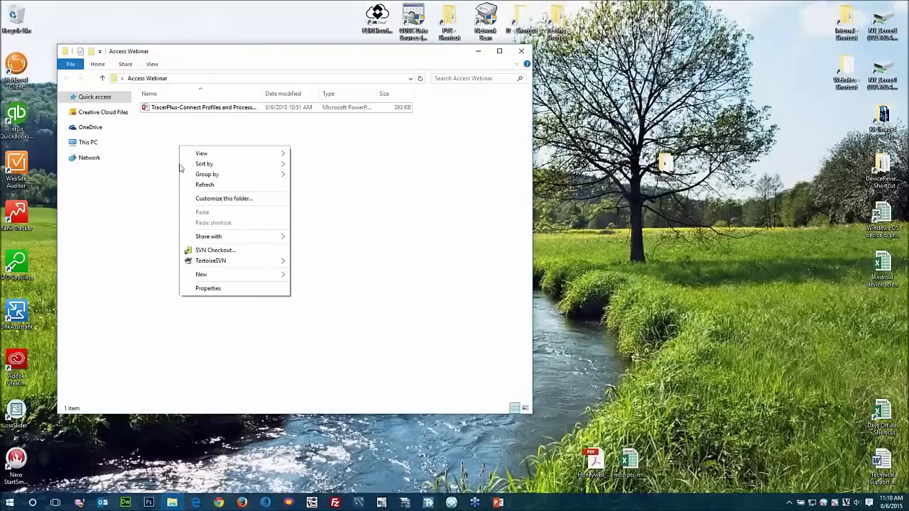
{"action": "mouse_move", "coordinate": [234, 275]}
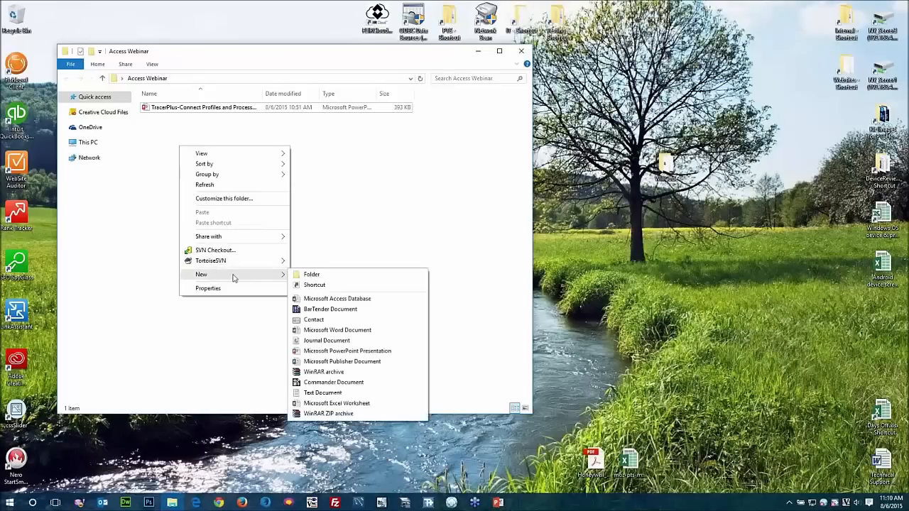
{"action": "left_click", "coordinate": [325, 299]}
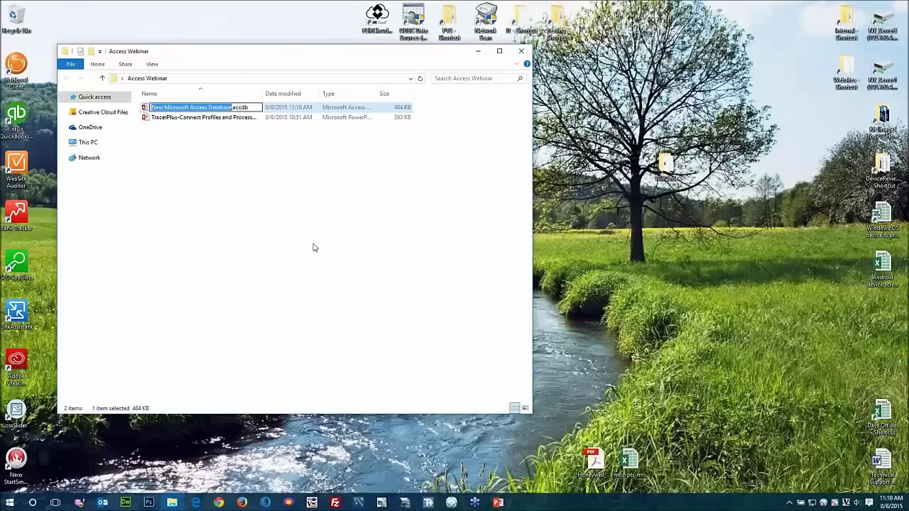
{"action": "type", "text": "Equip"}
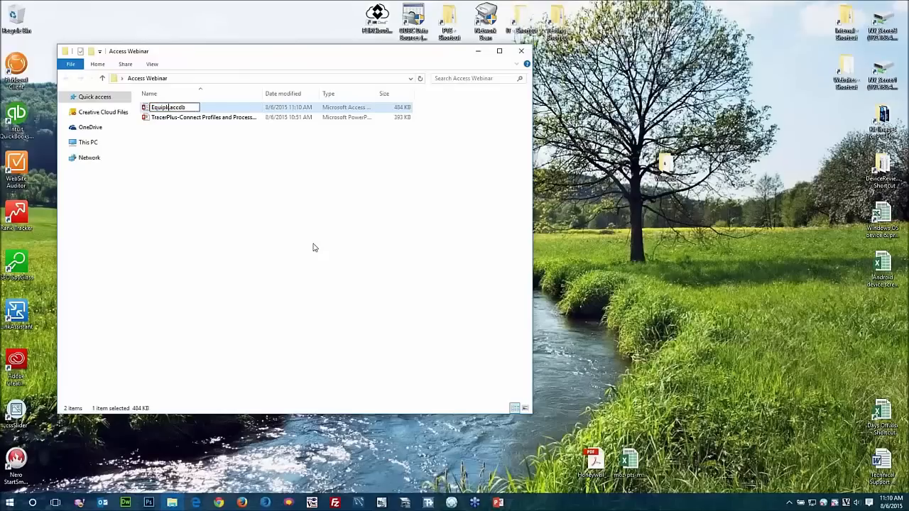
{"action": "type", "text": "l"}
{"action": "key", "text": "BackSpace"}
{"action": "type", "text": "ment tracking"}
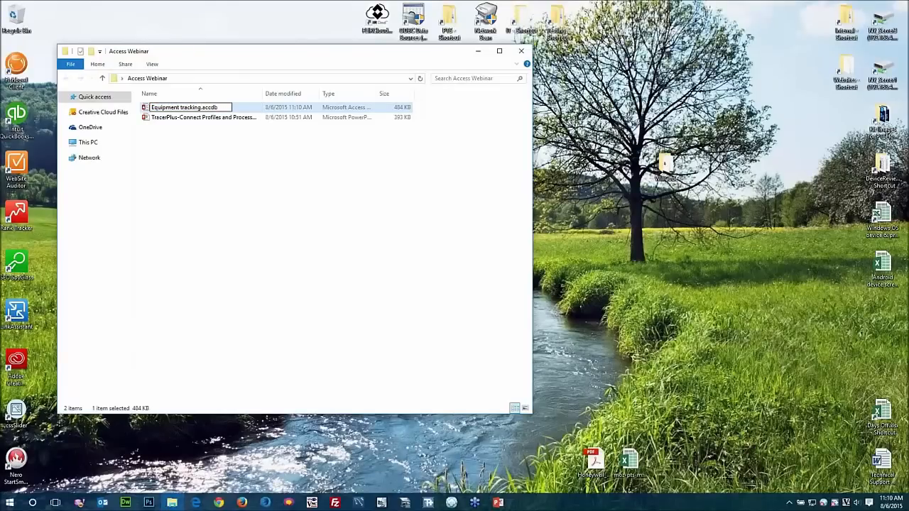
{"action": "left_click", "coordinate": [315, 237]}
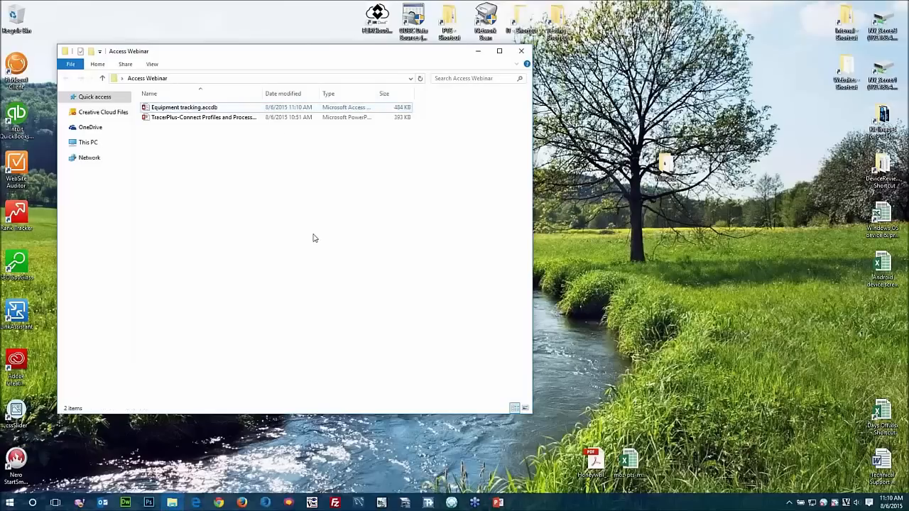
- Open the Equipment tracking database in Access, maximize its window and enable its blocked content
{"action": "double_click", "coordinate": [200, 112]}
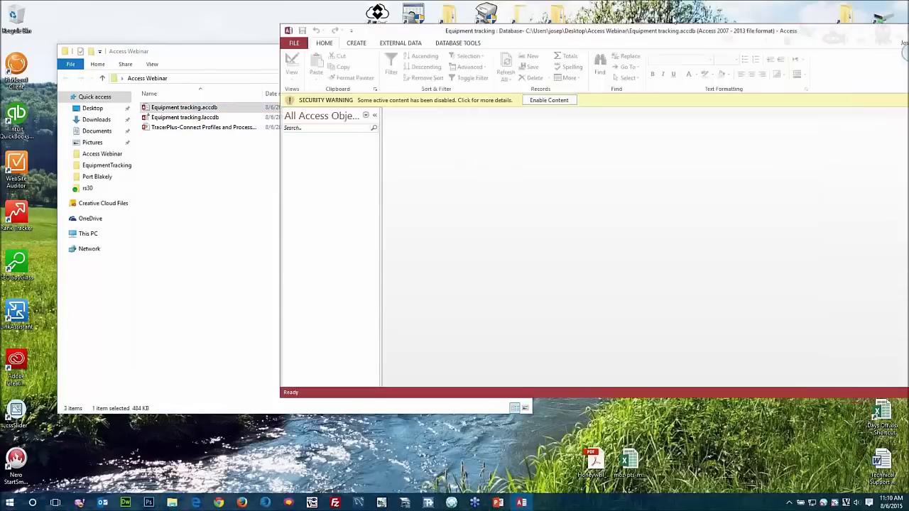
{"action": "double_click", "coordinate": [576, 25]}
{"action": "left_click", "coordinate": [273, 76]}
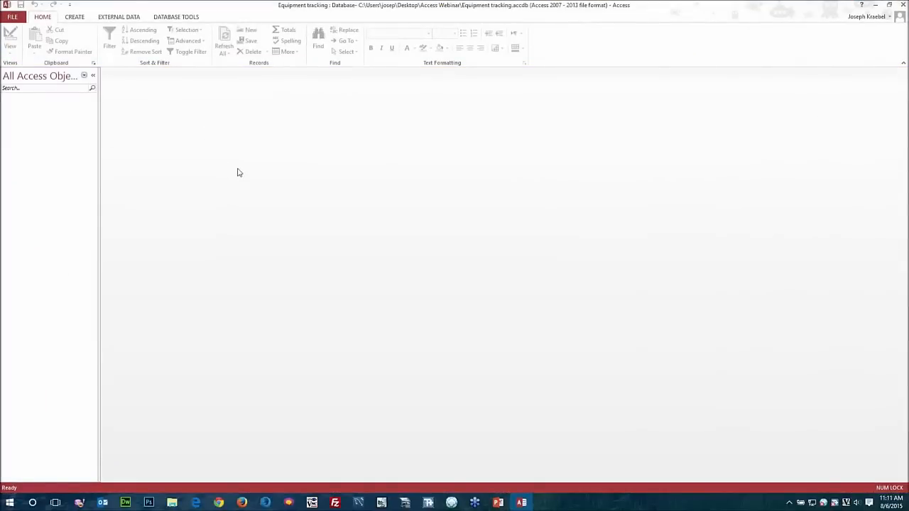
- Start a new table in Design view and define its first field, ID, as AutoNumber
{"action": "left_click", "coordinate": [73, 17]}
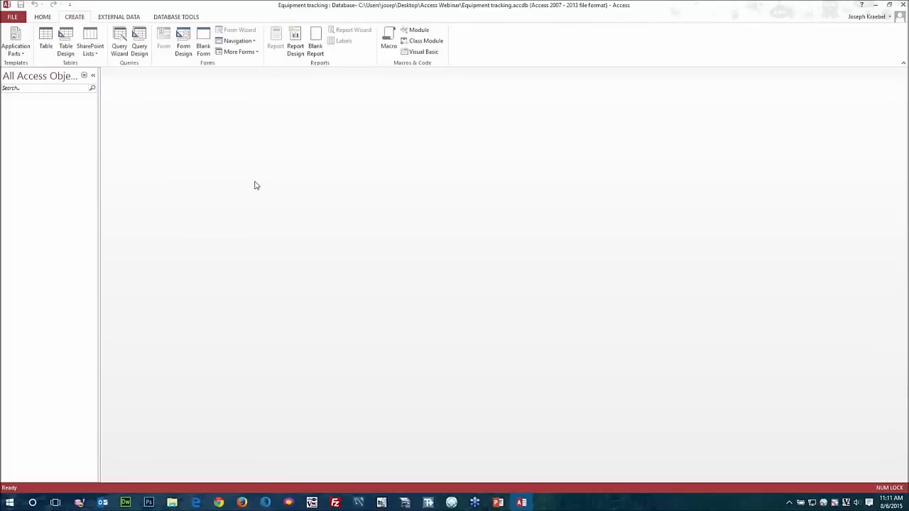
{"action": "left_click", "coordinate": [67, 46]}
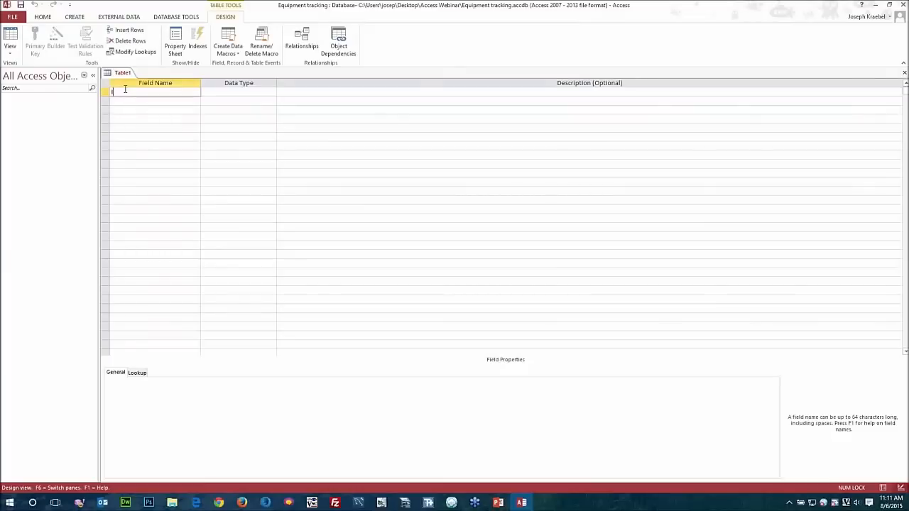
{"action": "type", "text": "ID"}
{"action": "key", "text": "Tab"}
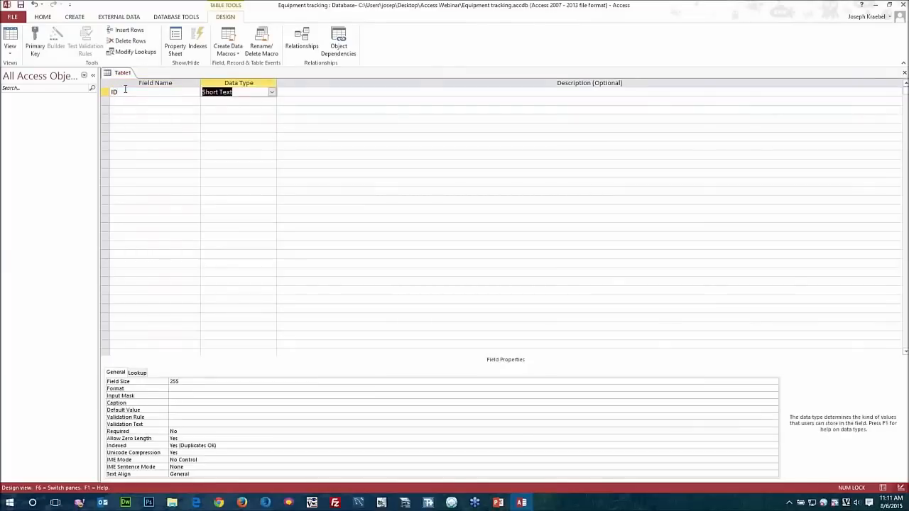
{"action": "type", "text": "autoNumber"}
{"action": "key", "text": "Tab"}
{"action": "key", "text": "Tab"}
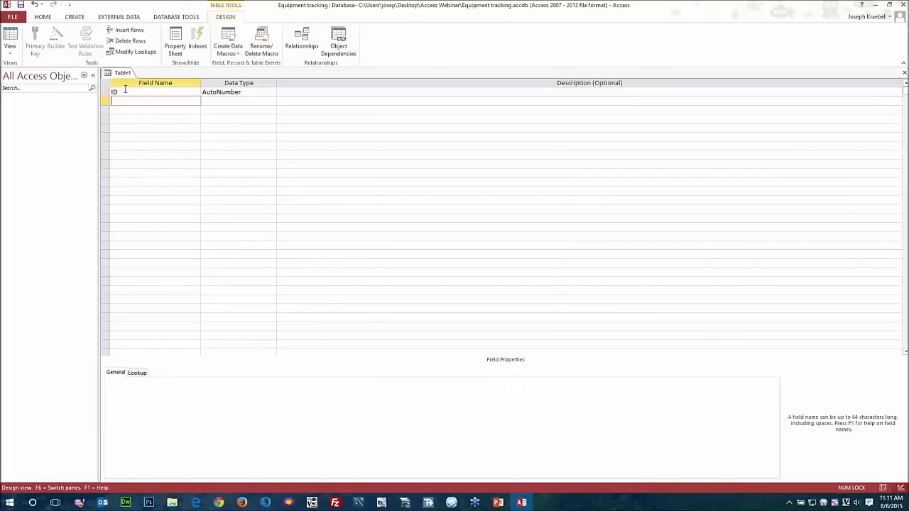
- Add the fields Equip ID and Description below ID, both as Short Text
{"action": "type", "text": "Equip ID"}
{"action": "key", "text": "Tab"}
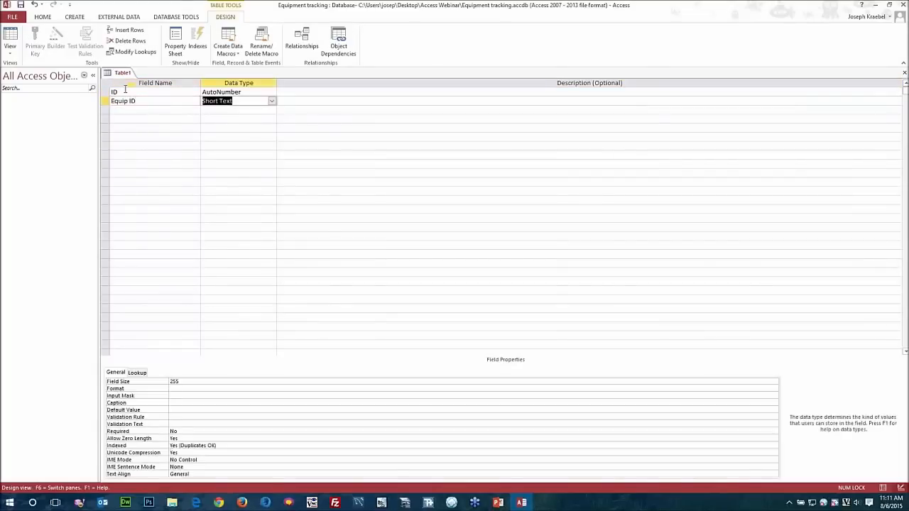
{"action": "key", "text": "Tab"}
{"action": "key", "text": "Tab"}
{"action": "type", "text": "Description"}
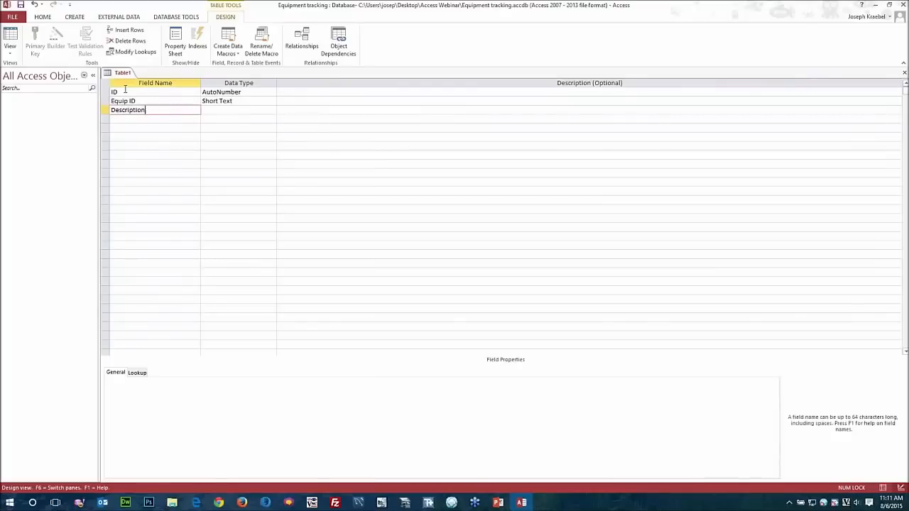
{"action": "key", "text": "Tab"}
{"action": "key", "text": "Tab"}
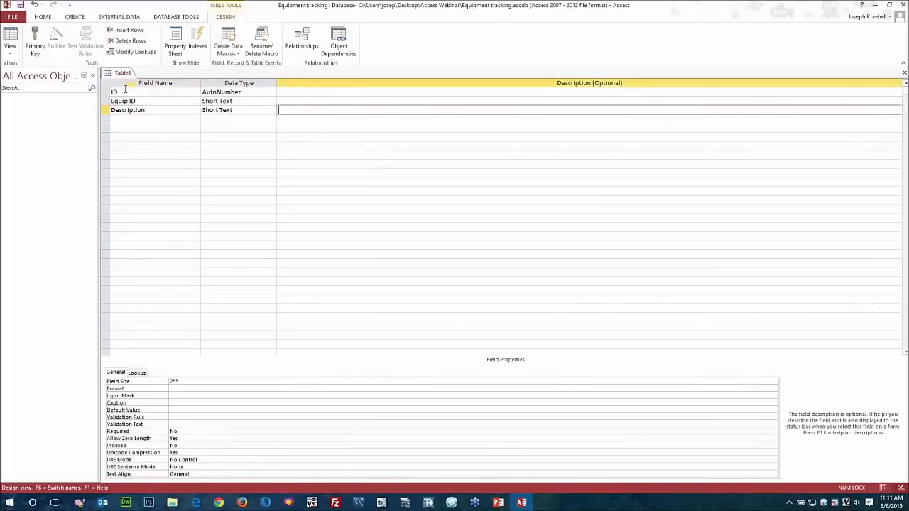
{"action": "key", "text": "Tab"}
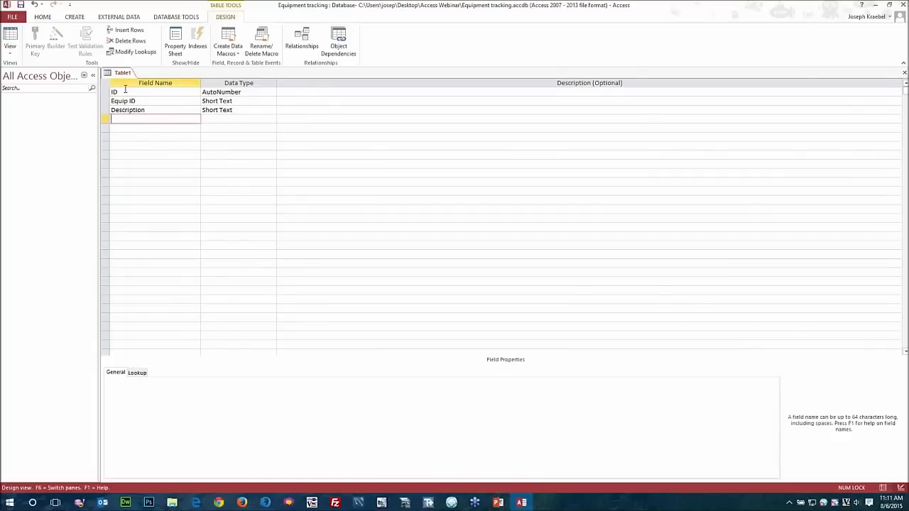
- Add the fields Status and Comments to the table design, both as Short Text
{"action": "type", "text": "Status"}
{"action": "key", "text": "Tab"}
{"action": "key", "text": "Tab"}
{"action": "key", "text": "Tab"}
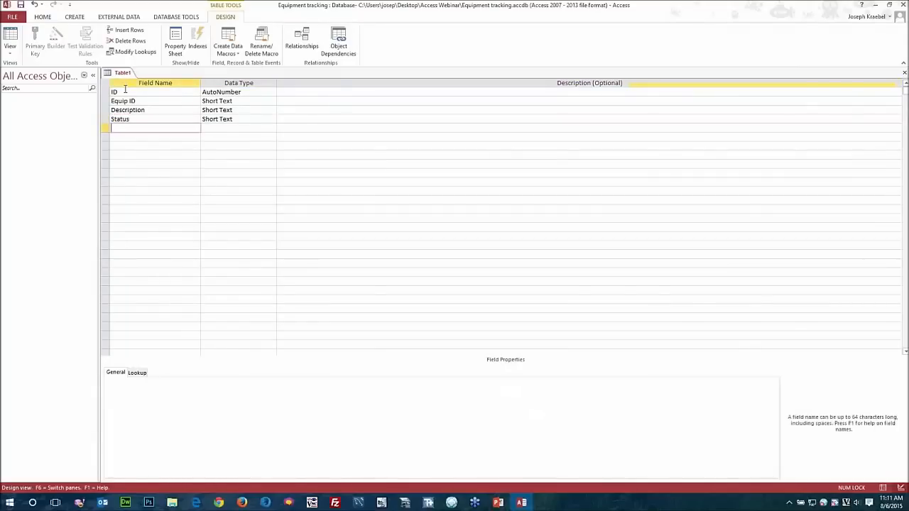
{"action": "type", "text": "Comments"}
{"action": "key", "text": "Tab"}
{"action": "key", "text": "Tab"}
{"action": "key", "text": "Tab"}
- Add a Short Text field named Condition and a Date/Time field named Last Activity
{"action": "type", "text": "Con"}
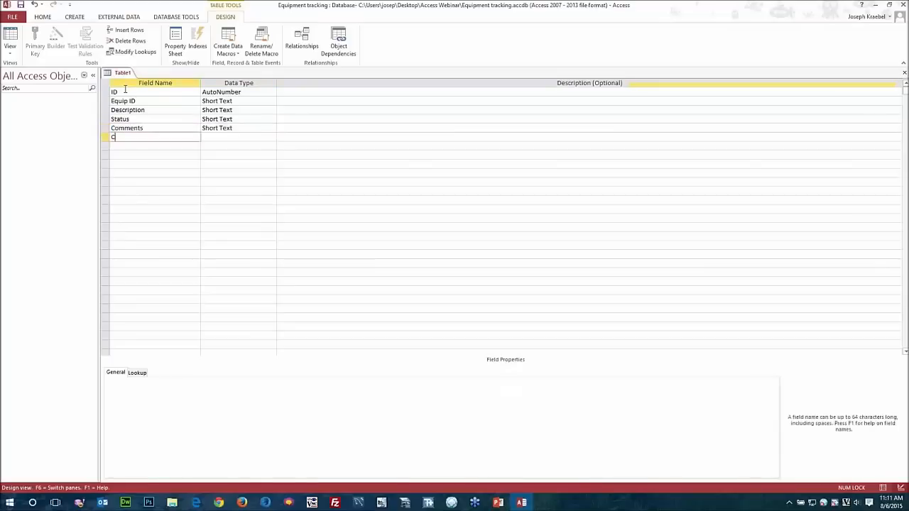
{"action": "type", "text": "dition"}
{"action": "key", "text": "Tab"}
{"action": "key", "text": "Tab"}
{"action": "key", "text": "Tab"}
{"action": "type", "text": "La"}
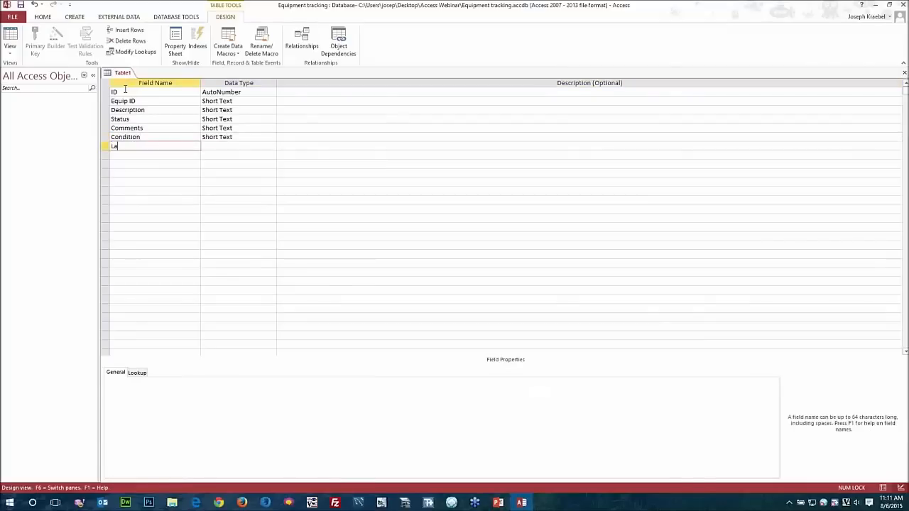
{"action": "type", "text": "st Activity"}
{"action": "key", "text": "Tab"}
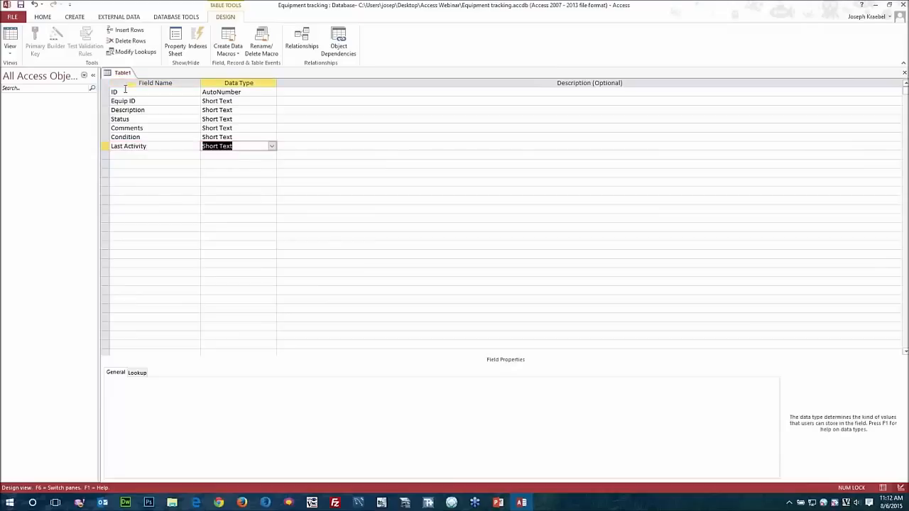
{"action": "type", "text": "d"}
{"action": "key", "text": "Tab"}
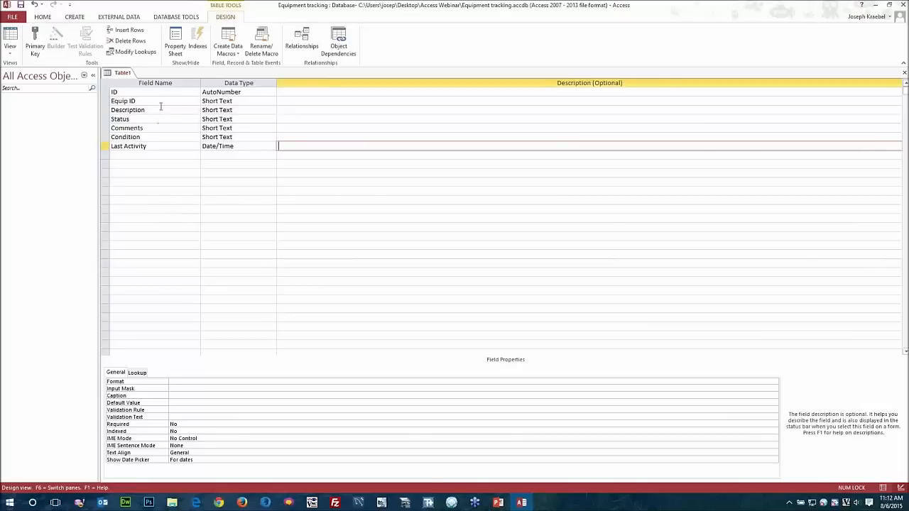
- Make the ID field the table's primary key
{"action": "left_click", "coordinate": [105, 93]}
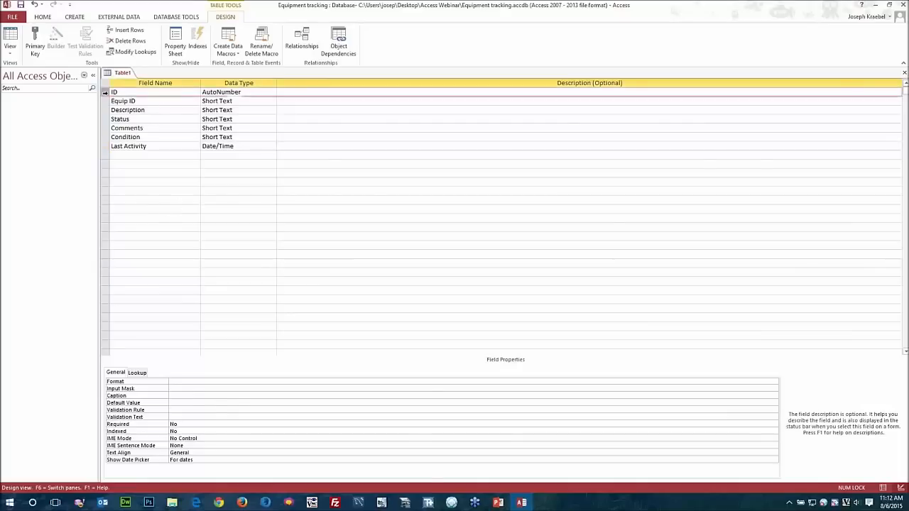
{"action": "left_click", "coordinate": [36, 48]}
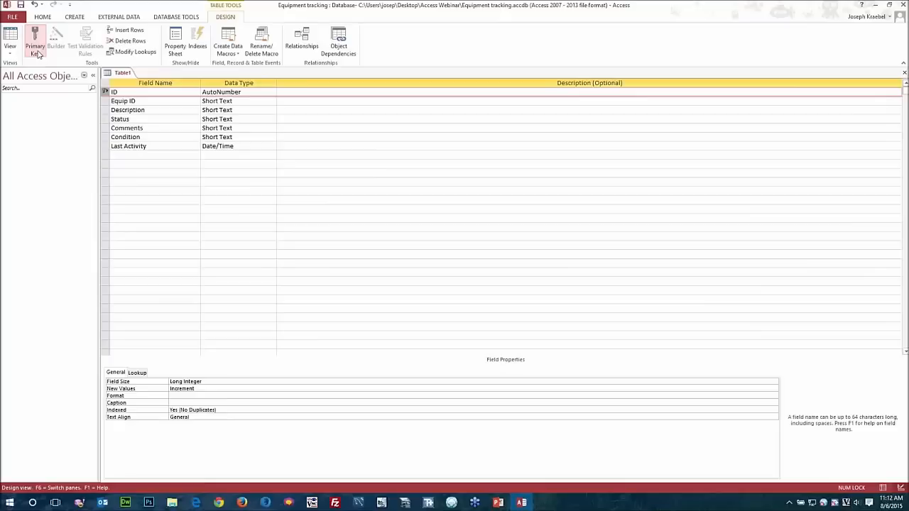
{"action": "left_click", "coordinate": [154, 206]}
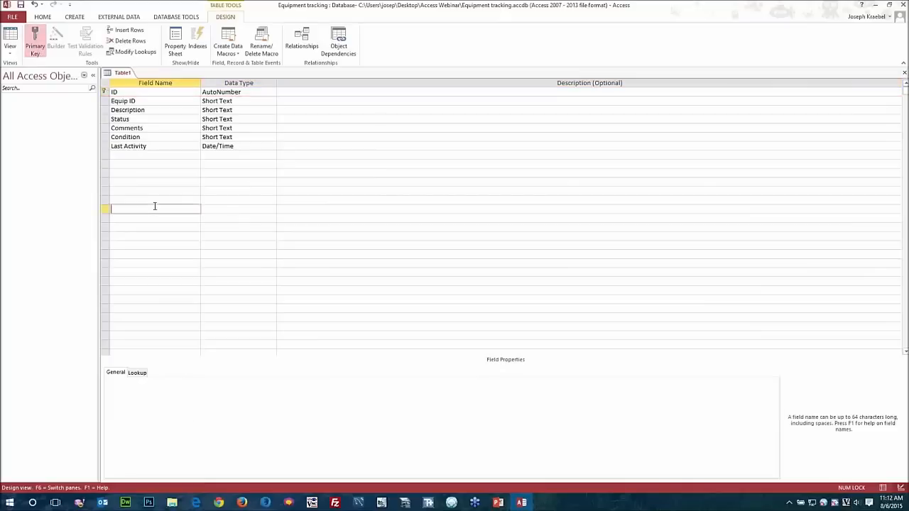
- Save the table as Equipment List while switching to Datasheet view, and close it
{"action": "left_click", "coordinate": [11, 39]}
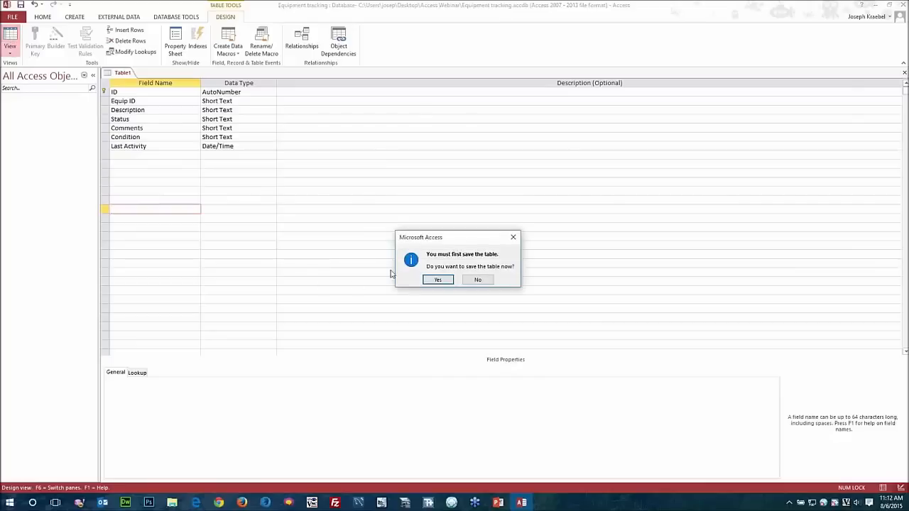
{"action": "left_click", "coordinate": [437, 281]}
{"action": "type", "text": "Equi"}
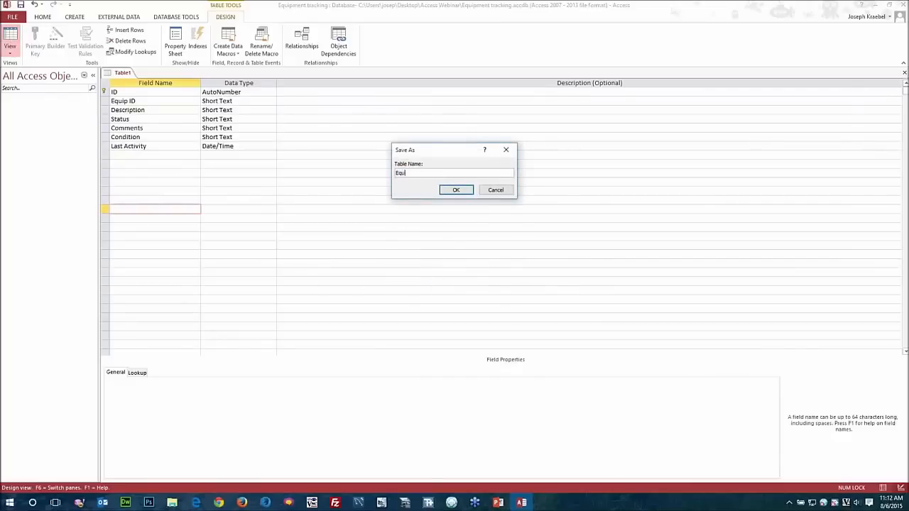
{"action": "type", "text": "pment list"}
{"action": "key", "text": "BackSpace"}
{"action": "key", "text": "BackSpace"}
{"action": "type", "text": "List"}
{"action": "left_click", "coordinate": [456, 192]}
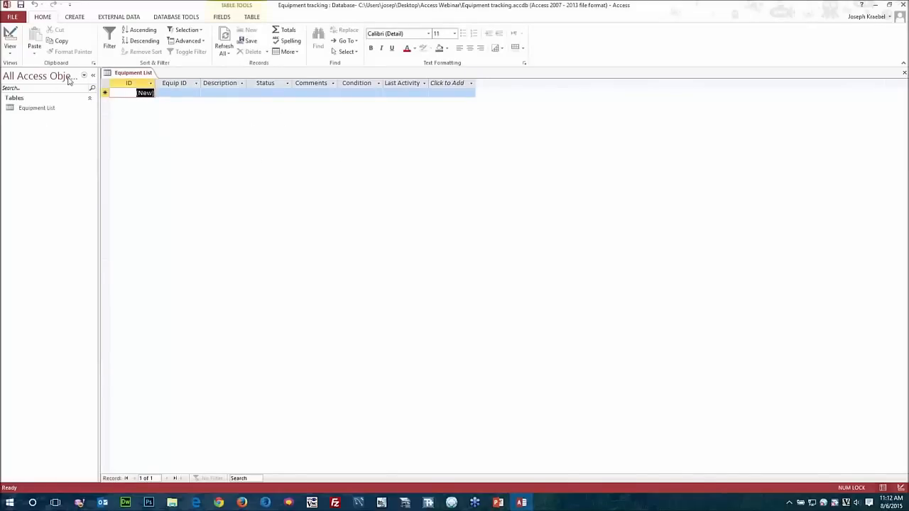
{"action": "left_click", "coordinate": [26, 110]}
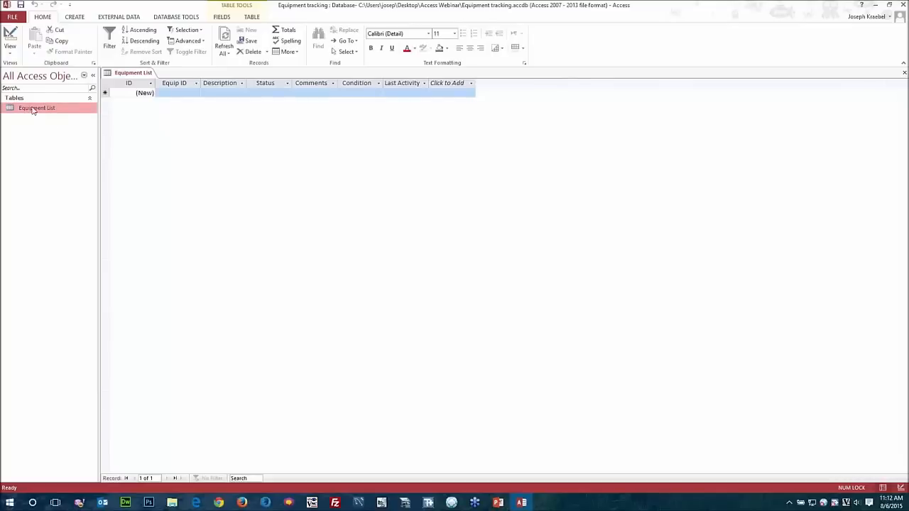
{"action": "left_click", "coordinate": [904, 74]}
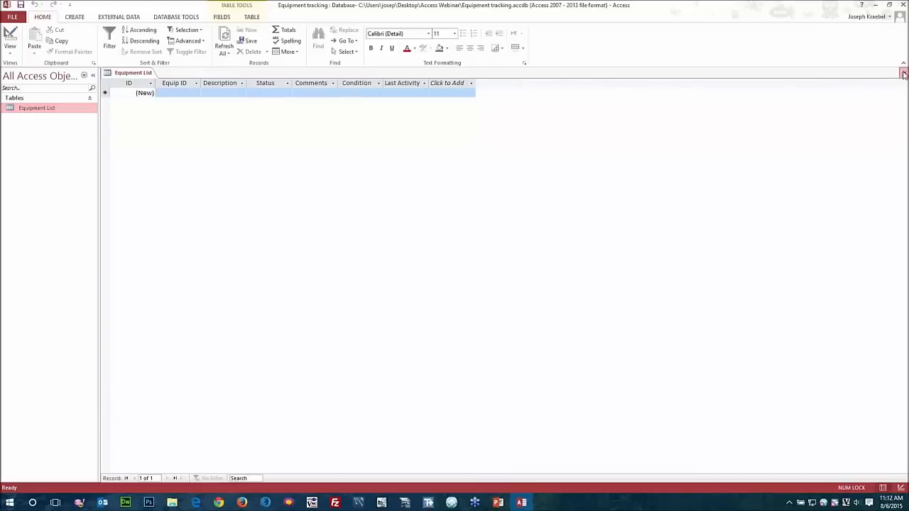
- Start a second table in Design view with an AutoNumber field named ID
{"action": "left_click", "coordinate": [75, 17]}
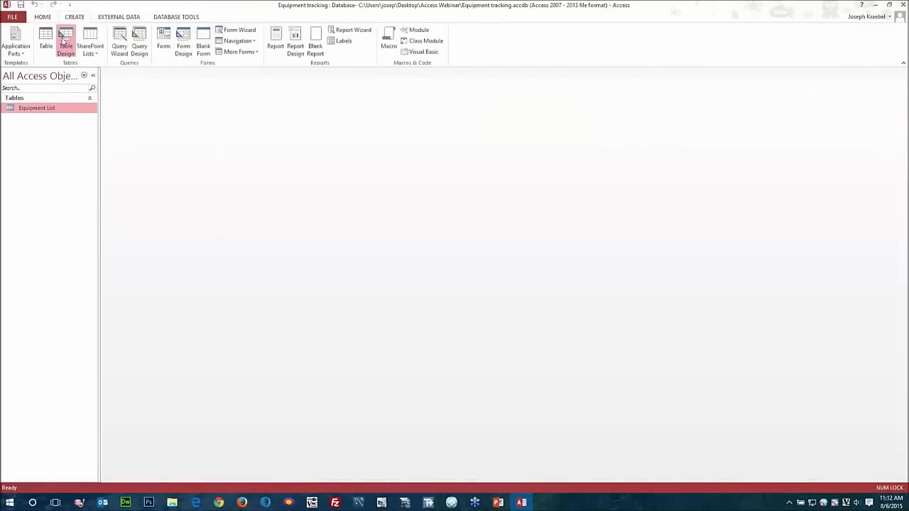
{"action": "left_click", "coordinate": [65, 42]}
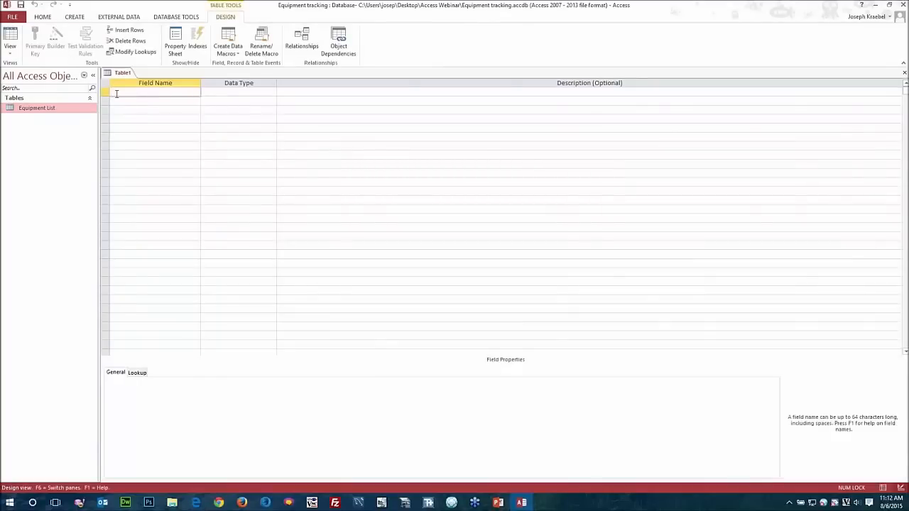
{"action": "type", "text": "ID"}
{"action": "key", "text": "Tab"}
{"action": "type", "text": "a"}
{"action": "key", "text": "Tab"}
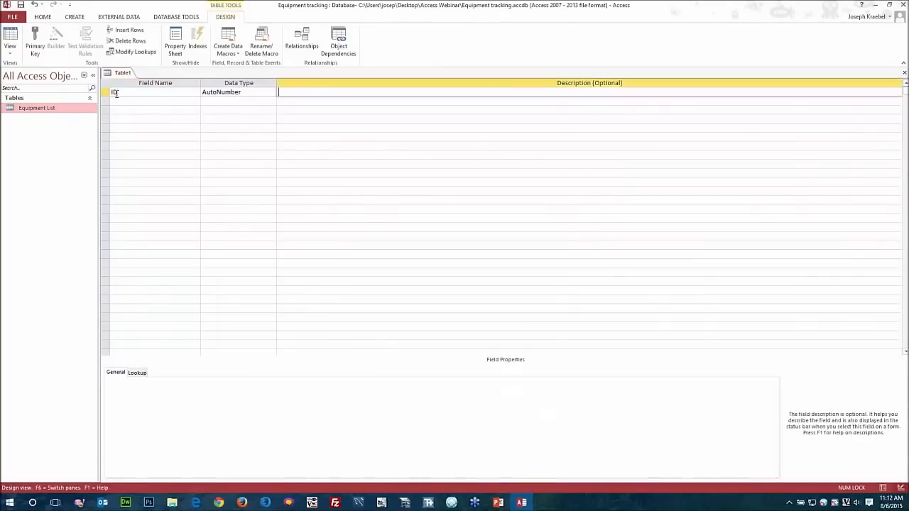
{"action": "key", "text": "Tab"}
- Add Short Text fields named Equip ID and Description to the second table's design
{"action": "type", "text": "Eq"}
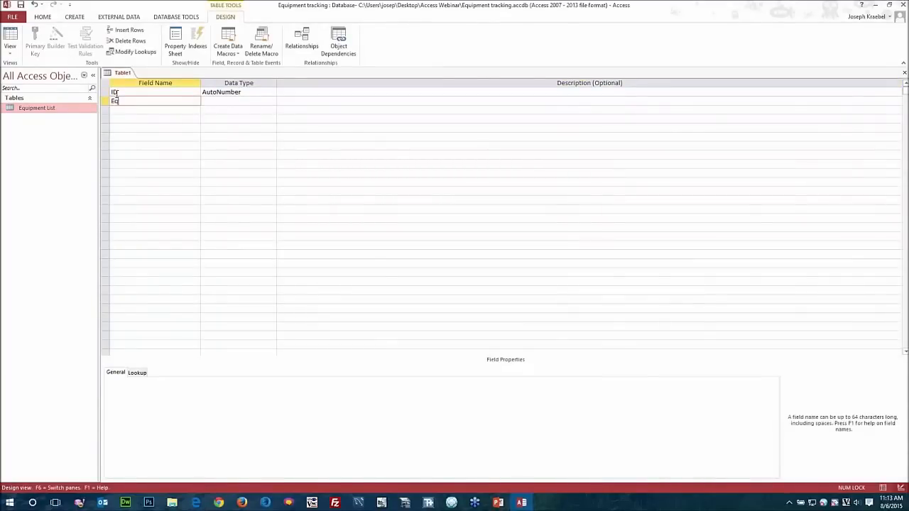
{"action": "type", "text": "uip ID"}
{"action": "key", "text": "Tab"}
{"action": "key", "text": "Tab"}
{"action": "key", "text": "Tab"}
{"action": "type", "text": "Descri"}
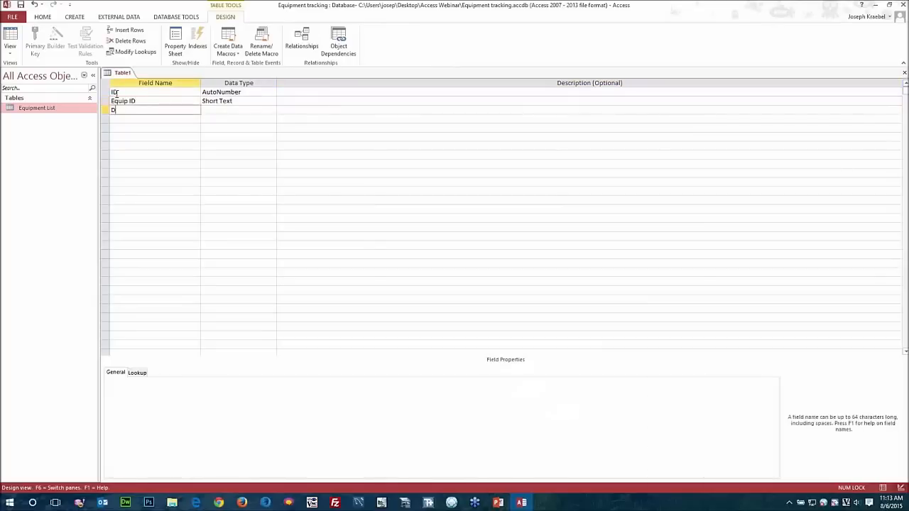
{"action": "key", "text": "BackSpace"}
{"action": "type", "text": "iption"}
{"action": "key", "text": "Tab"}
{"action": "key", "text": "Tab"}
{"action": "key", "text": "Tab"}
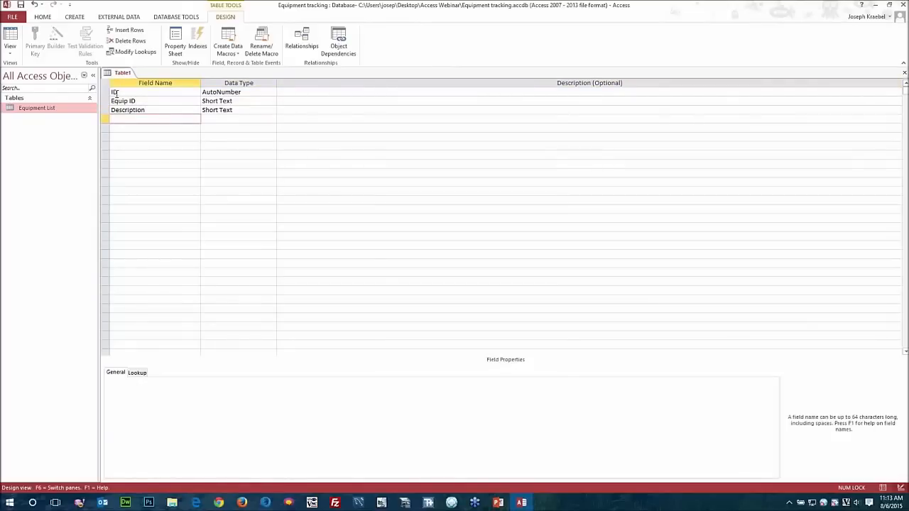
- Add Short Text fields named Transaction Type and Check Out To to the second table's design
{"action": "type", "text": "Transaction Type"}
{"action": "key", "text": "Tab"}
{"action": "key", "text": "Tab"}
{"action": "key", "text": "Tab"}
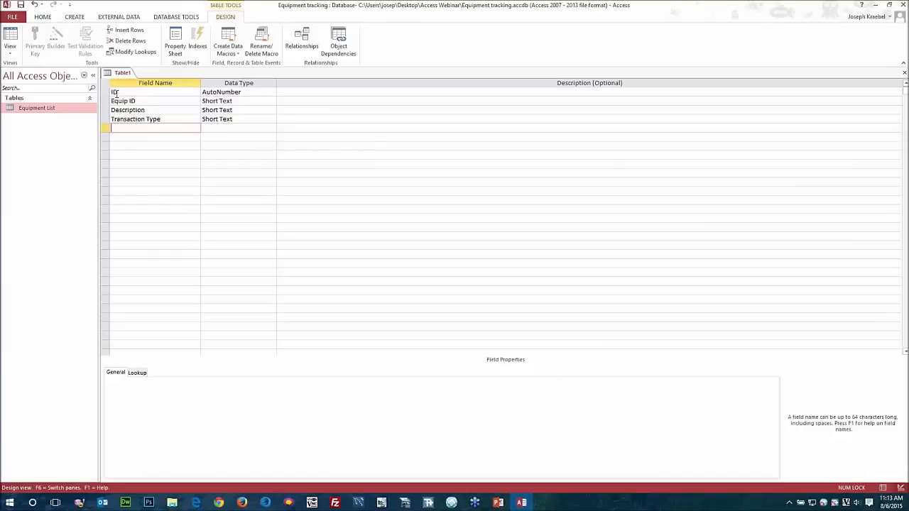
{"action": "type", "text": "Check Out To"}
{"action": "key", "text": "Tab"}
{"action": "key", "text": "Tab"}
{"action": "key", "text": "Tab"}
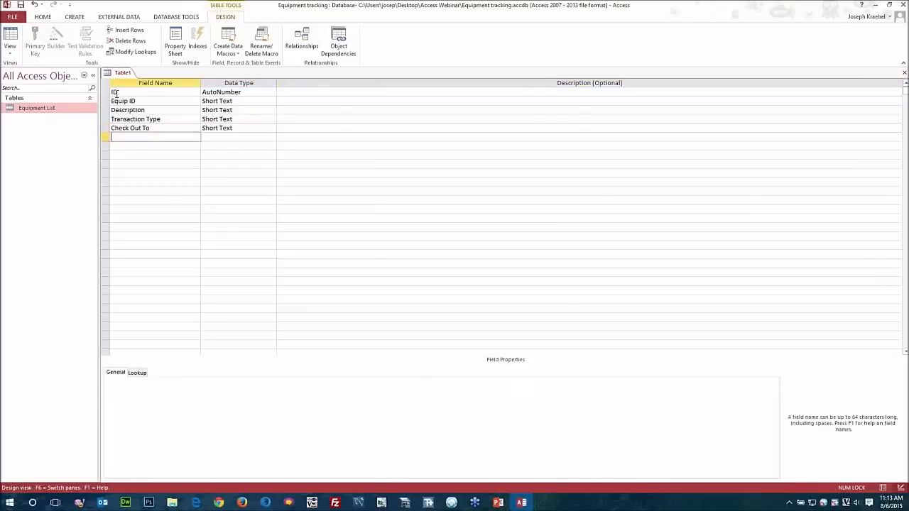
- Add Short Text fields named Comments and Condition below Check Out To
{"action": "type", "text": "Comments"}
{"action": "key", "text": "Tab"}
{"action": "key", "text": "Tab"}
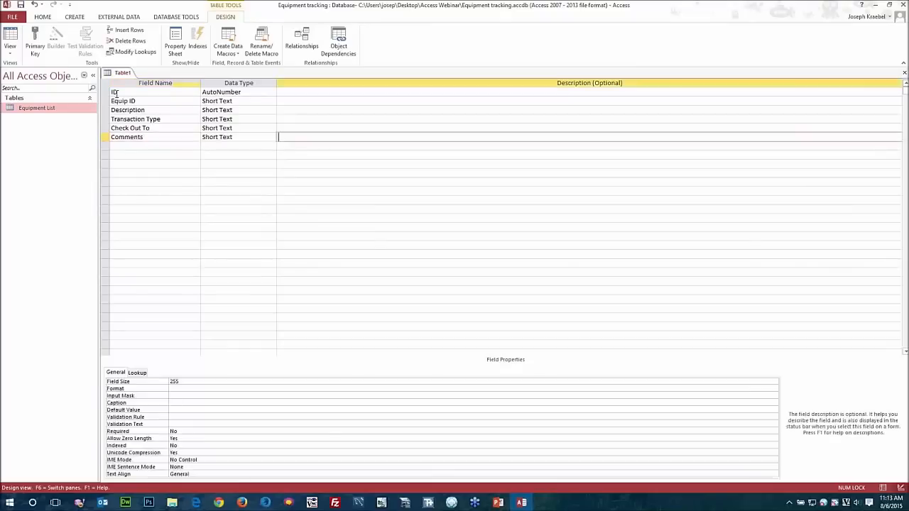
{"action": "key", "text": "Tab"}
{"action": "type", "text": "Condi"}
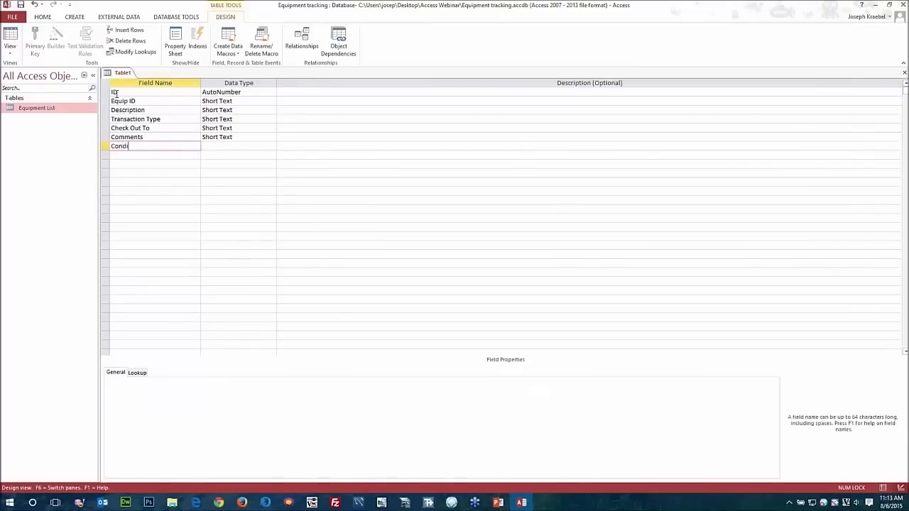
{"action": "type", "text": "tion"}
{"action": "key", "text": "Tab"}
{"action": "key", "text": "Tab"}
{"action": "key", "text": "Tab"}
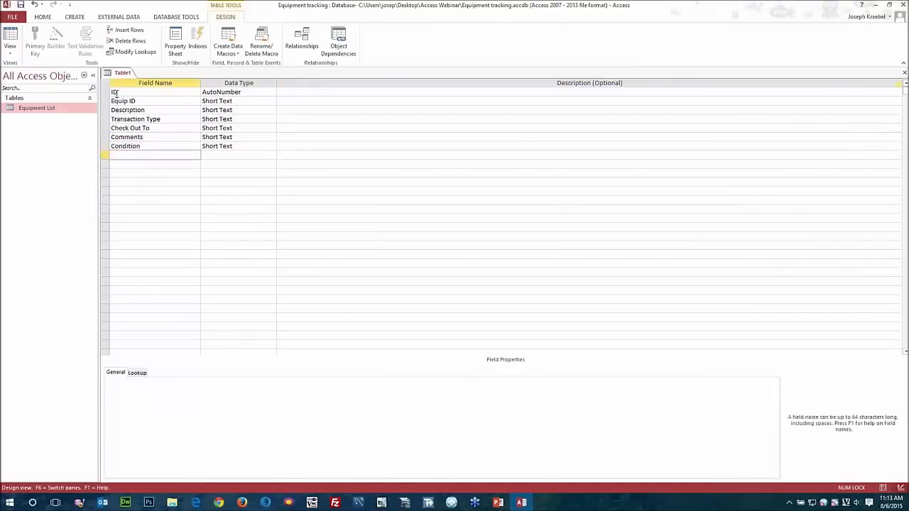
- Add a field named Date with the Date/Time data type, accepting the reserved word as its name
{"action": "type", "text": "Date"}
{"action": "key", "text": "Tab"}
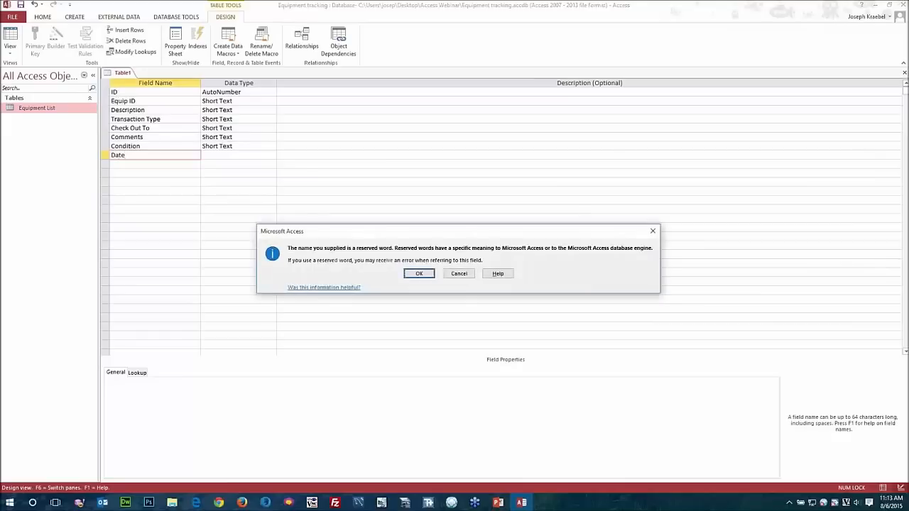
{"action": "key", "text": "Return"}
{"action": "type", "text": "date/Time"}
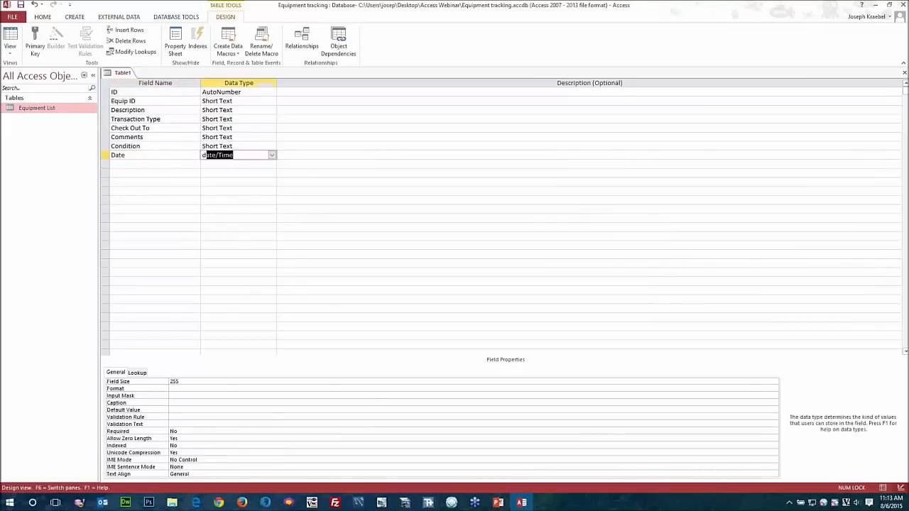
{"action": "key", "text": "Tab"}
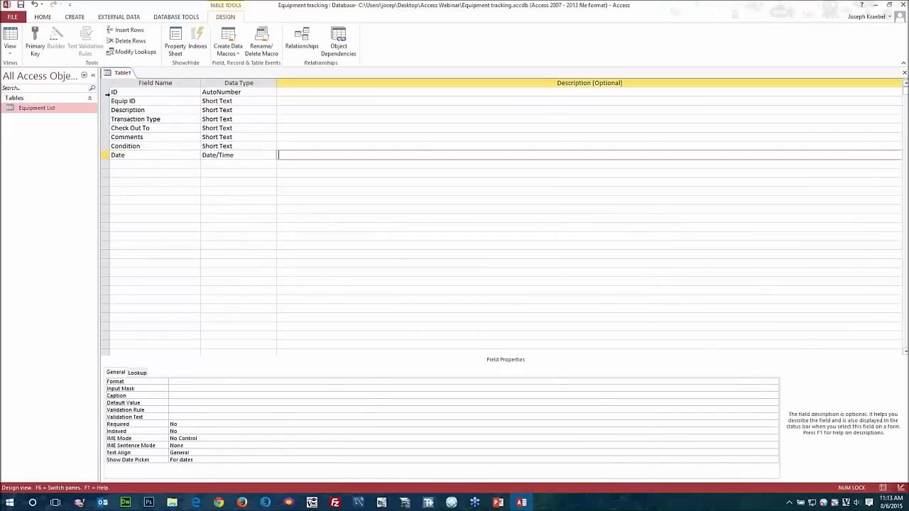
- Make the ID field the second table's primary key
{"action": "left_click", "coordinate": [107, 92]}
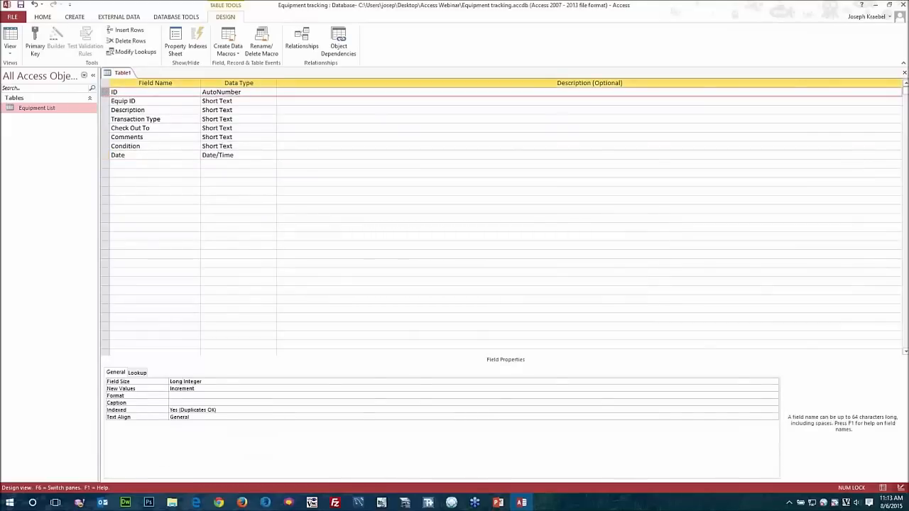
{"action": "left_click", "coordinate": [35, 41]}
{"action": "left_click", "coordinate": [159, 207]}
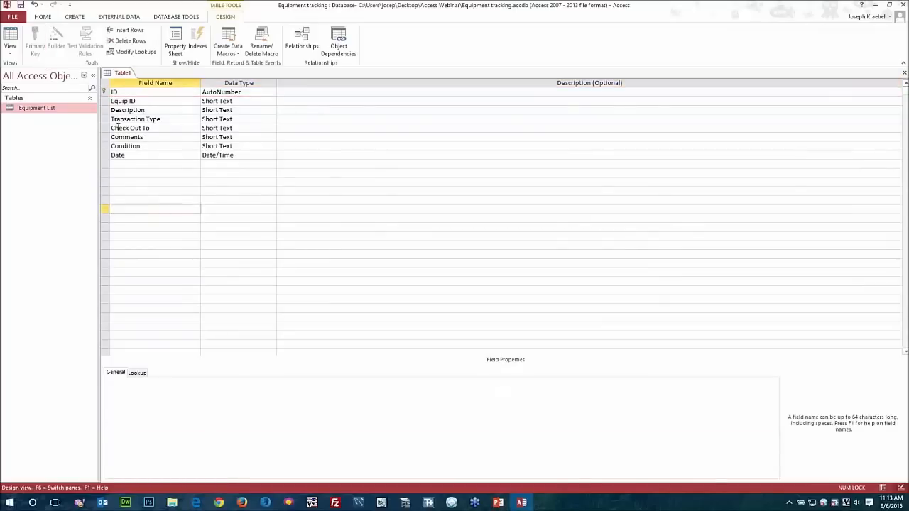
{"action": "left_click", "coordinate": [156, 128]}
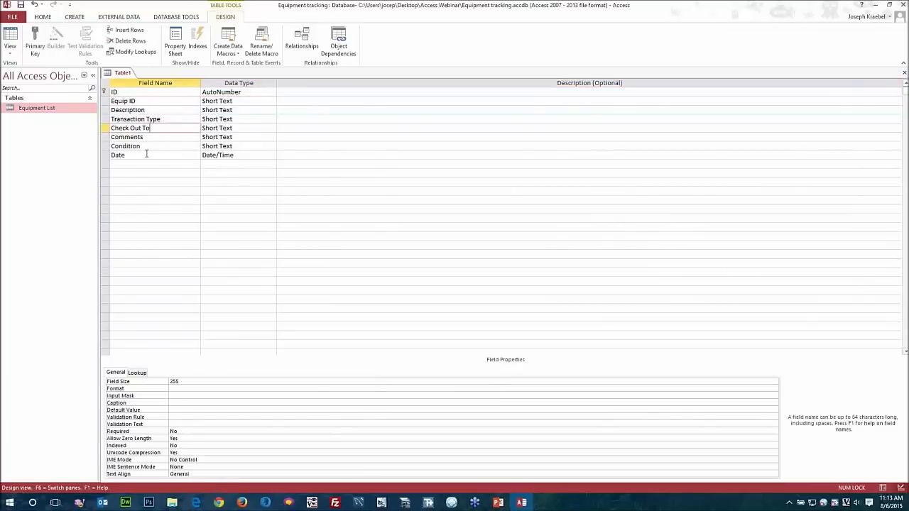
{"action": "left_click", "coordinate": [141, 162]}
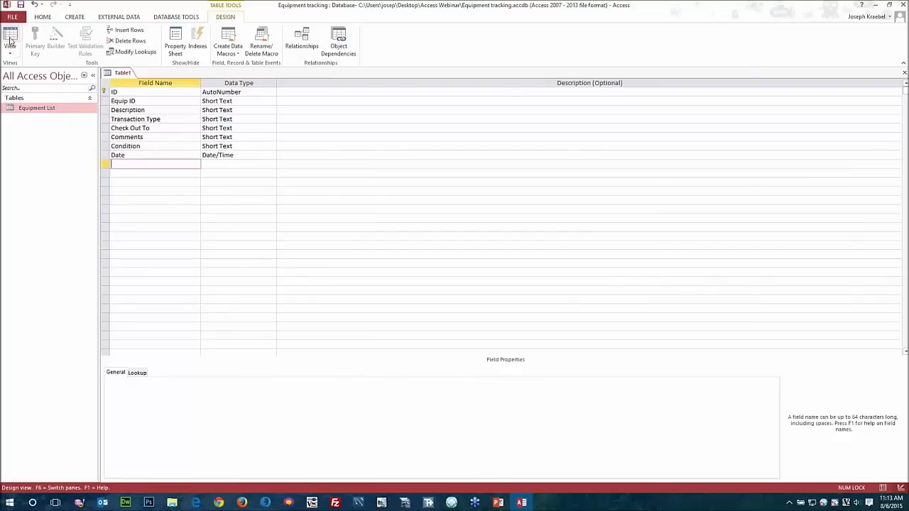
- Save the table as Transaction List while switching to Datasheet view, and close it
{"action": "left_click", "coordinate": [10, 40]}
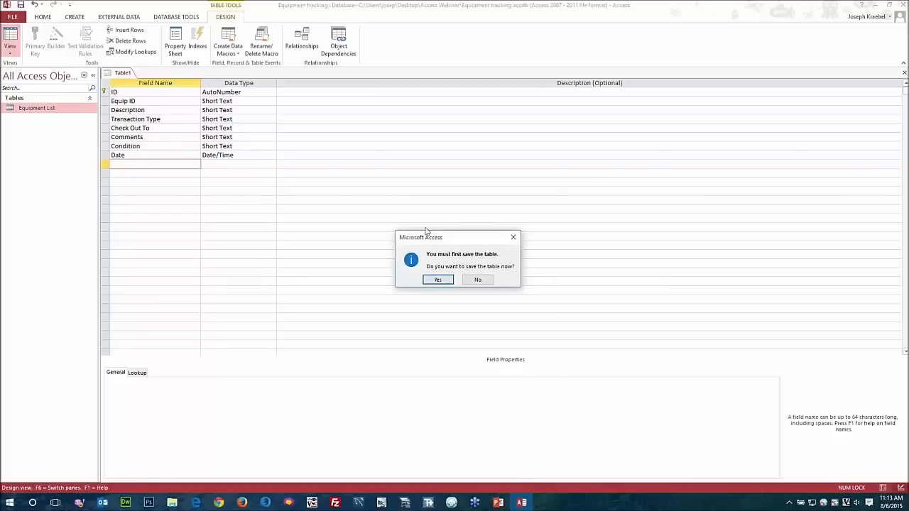
{"action": "left_click", "coordinate": [436, 280]}
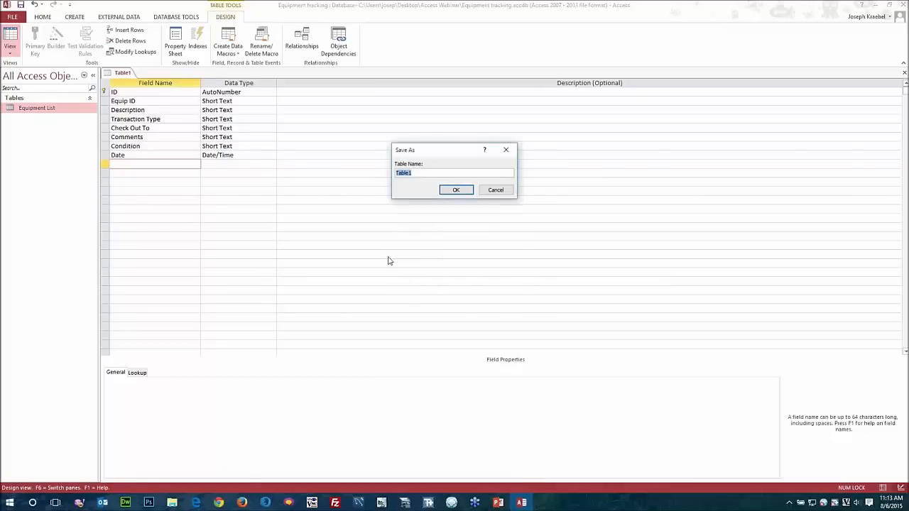
{"action": "type", "text": "Transaction List"}
{"action": "left_click", "coordinate": [455, 190]}
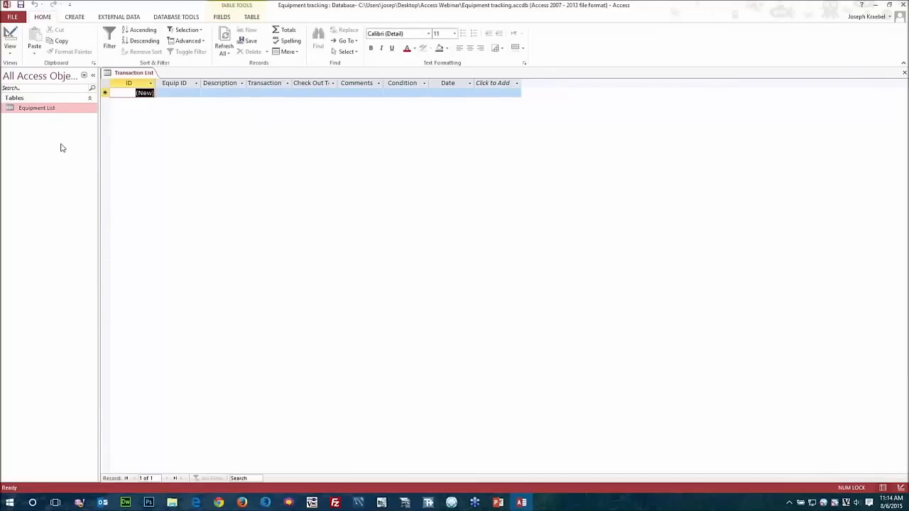
{"action": "left_click", "coordinate": [905, 75]}
- Open the Equipment List table in Design view and insert a blank row above the Comments field
{"action": "double_click", "coordinate": [37, 110]}
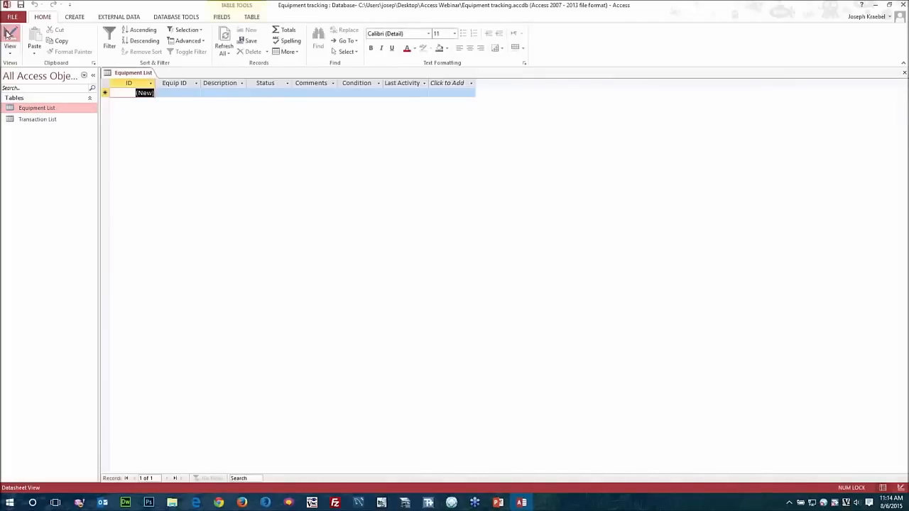
{"action": "left_click", "coordinate": [9, 35]}
{"action": "left_click", "coordinate": [117, 155]}
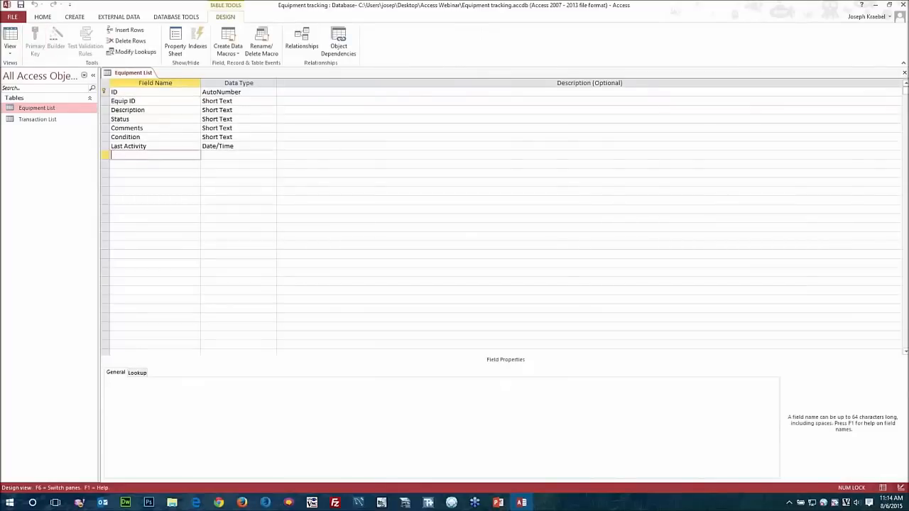
{"action": "left_click", "coordinate": [106, 119]}
{"action": "right_click", "coordinate": [106, 119]}
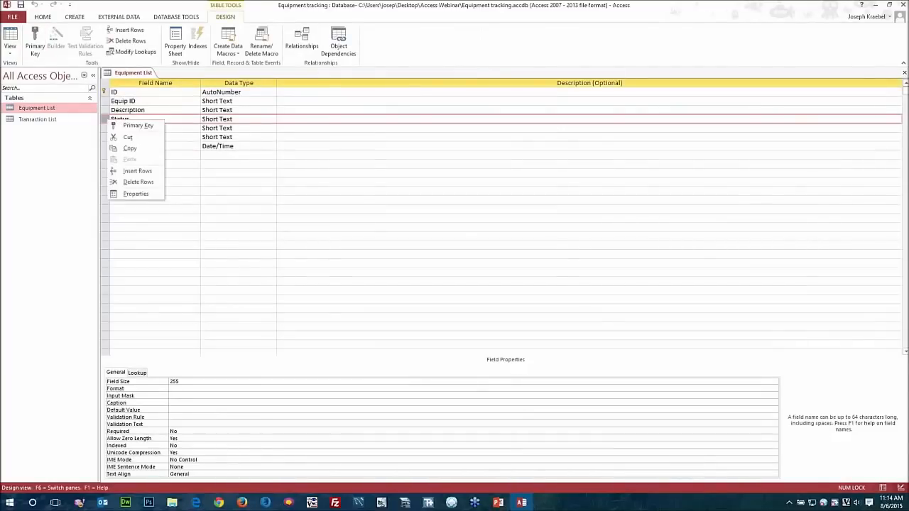
{"action": "left_click", "coordinate": [210, 128]}
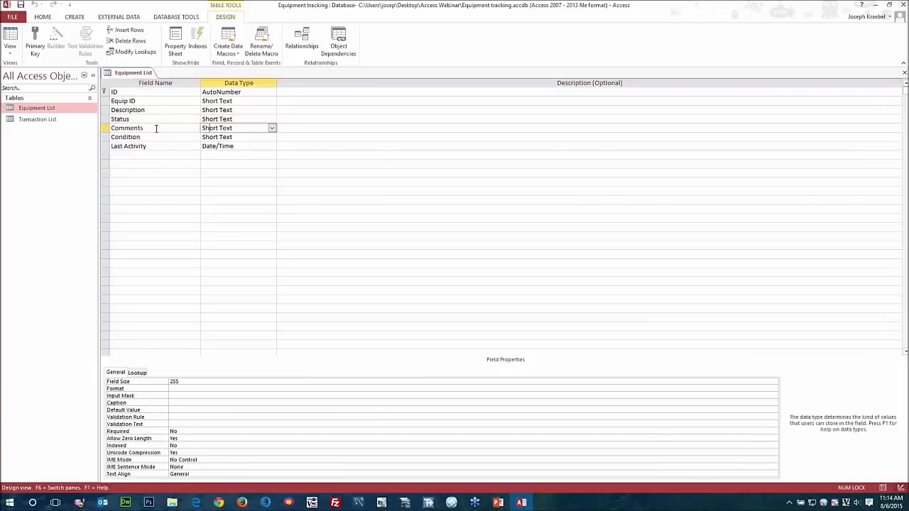
{"action": "left_click", "coordinate": [105, 128]}
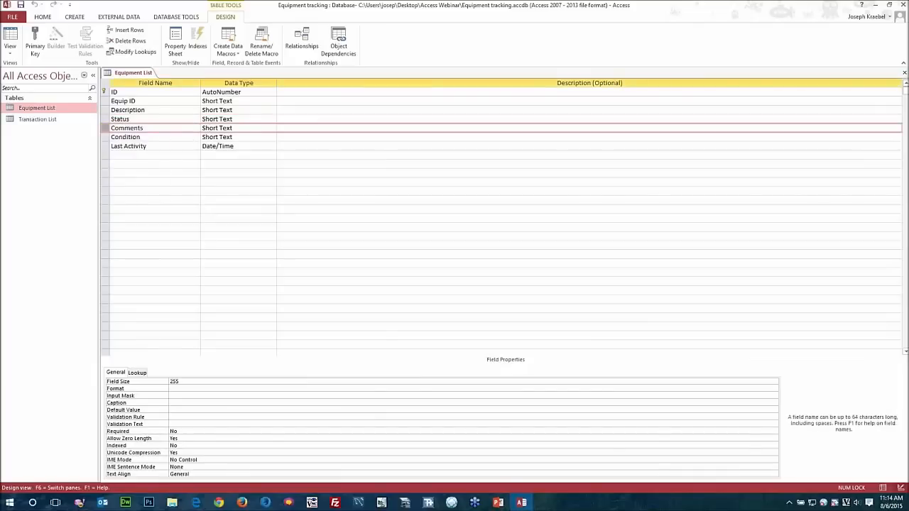
{"action": "right_click", "coordinate": [125, 128]}
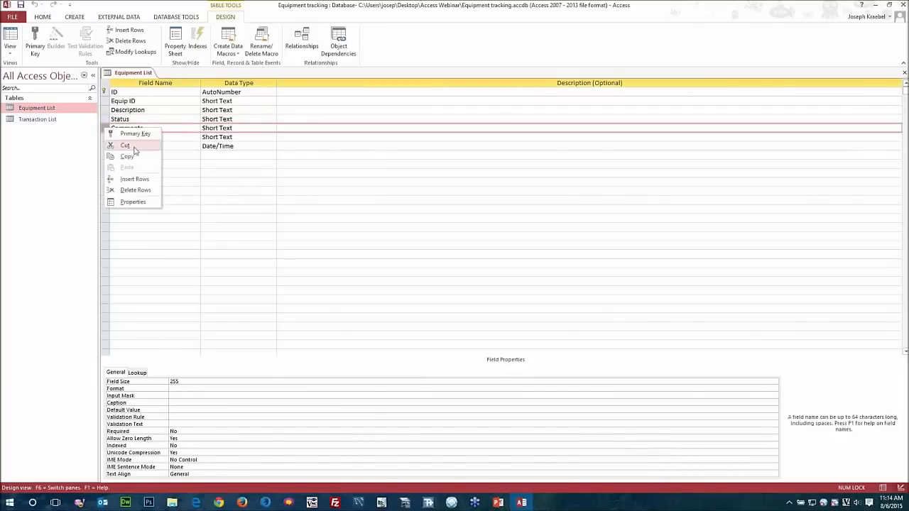
{"action": "left_click", "coordinate": [138, 178]}
- Define the inserted row as a Short Text field named Checked Out To, and save the table while switching to Datasheet view
{"action": "type", "text": "C"}
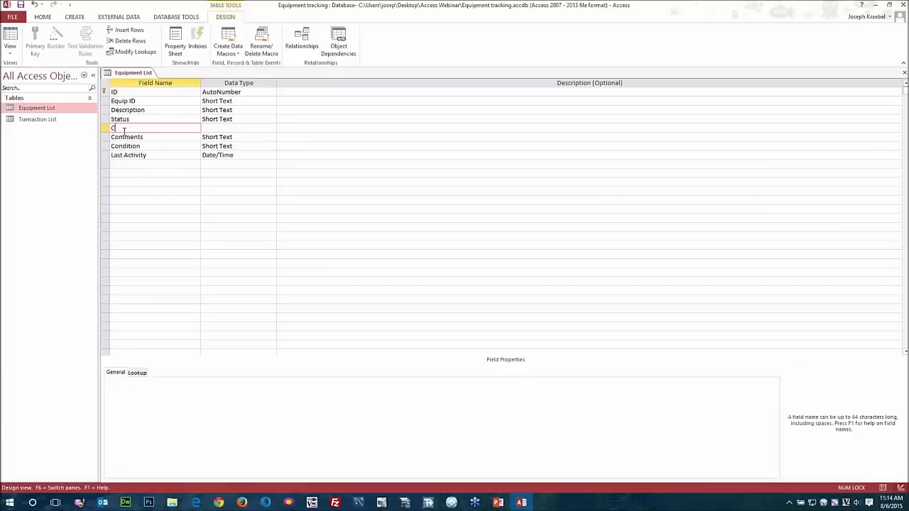
{"action": "type", "text": "hecked Out To"}
{"action": "key", "text": "Tab"}
{"action": "key", "text": "Tab"}
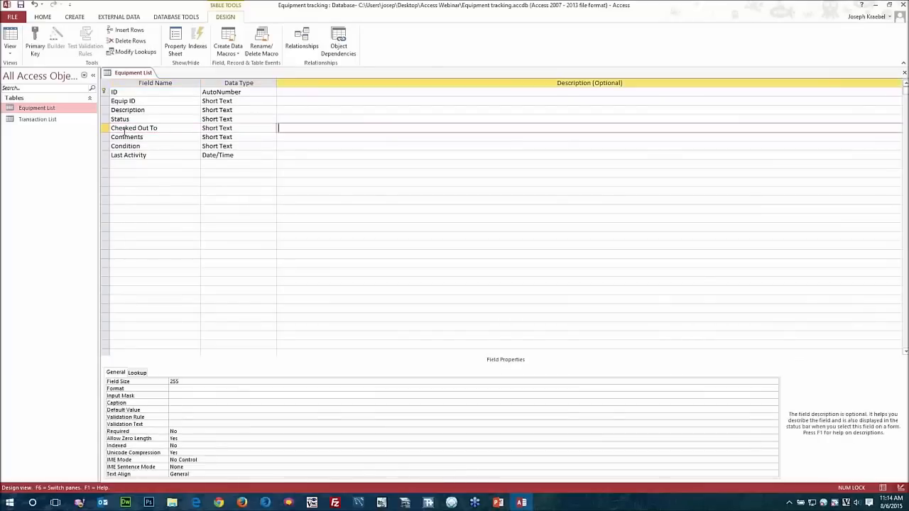
{"action": "left_click", "coordinate": [11, 40]}
{"action": "left_click", "coordinate": [437, 279]}
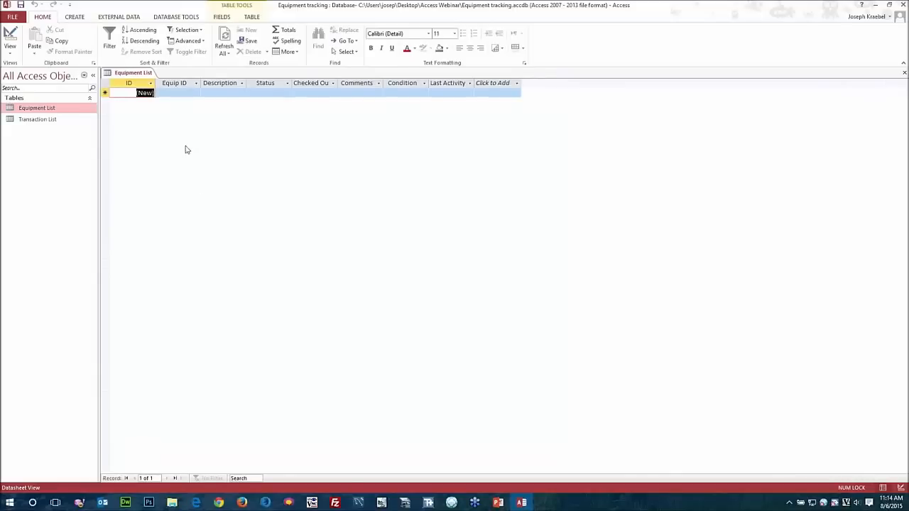
- Start the first equipment record with Equip ID 1001 and description Makita Cordless Drill, widening the Description column to about three times its width
{"action": "left_click", "coordinate": [183, 91]}
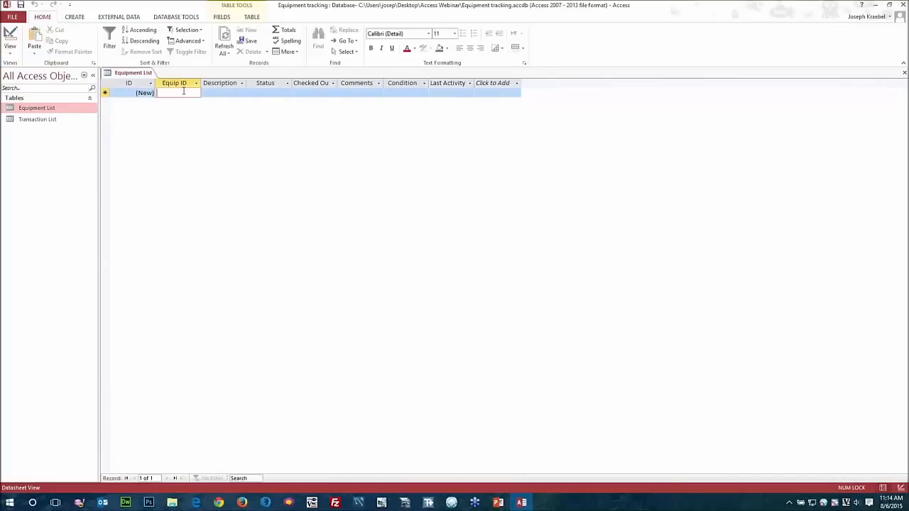
{"action": "type", "text": "1"}
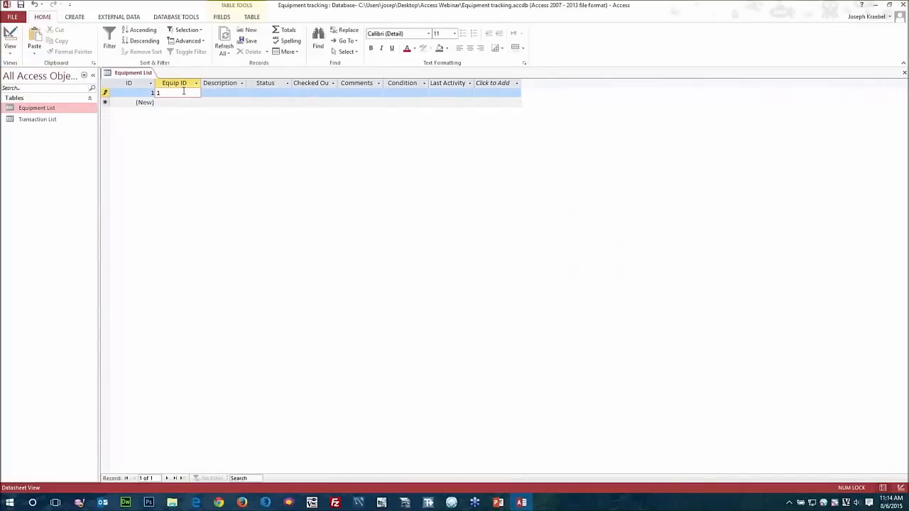
{"action": "type", "text": "001"}
{"action": "key", "text": "Tab"}
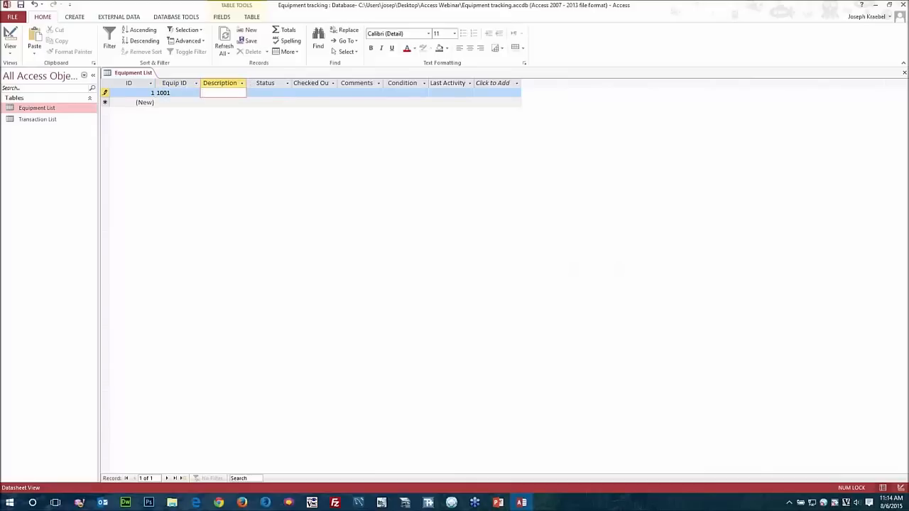
{"action": "left_click_drag", "start_coordinate": [246, 83], "coordinate": [334, 83]}
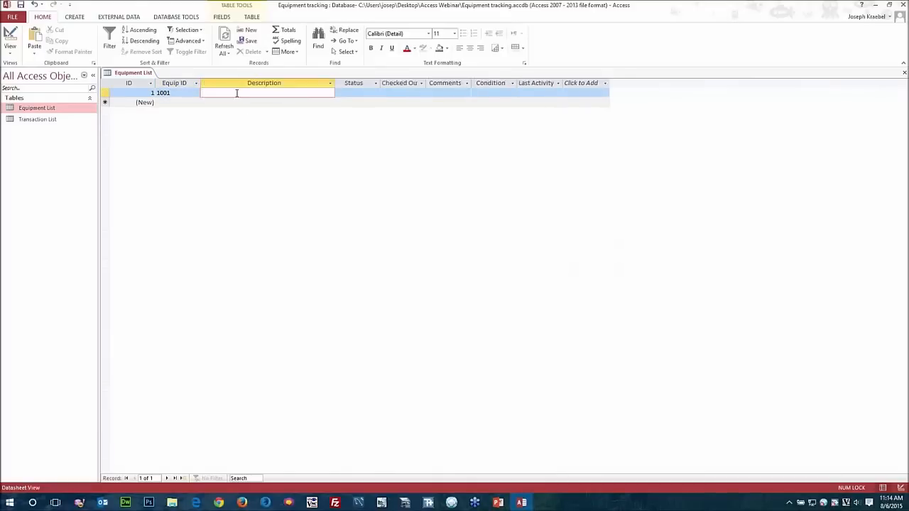
{"action": "type", "text": "Makita Cordless Drill"}
{"action": "key", "text": "Tab"}
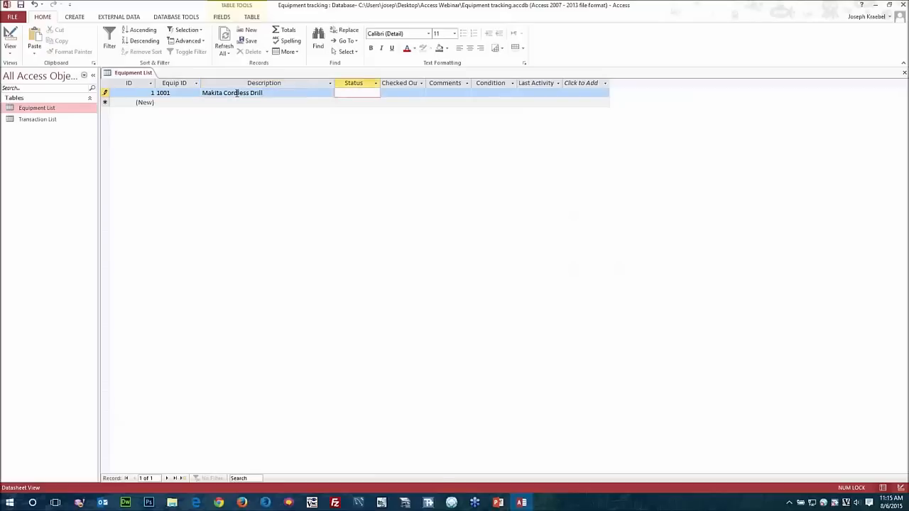
- Set the drill record's Status to Available and its Condition to Good, leaving Checked Out To and Comments blank
{"action": "type", "text": "Available"}
{"action": "key", "text": "Tab"}
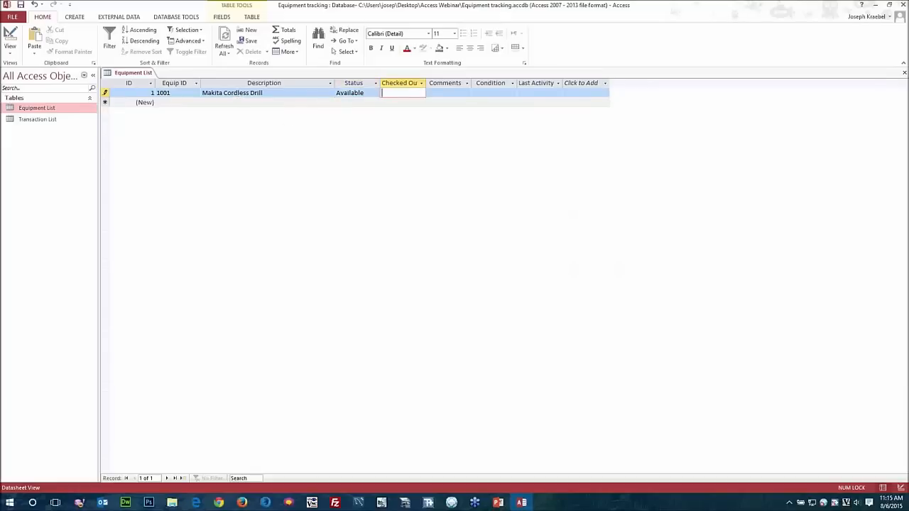
{"action": "key", "text": "Tab"}
{"action": "key", "text": "Tab"}
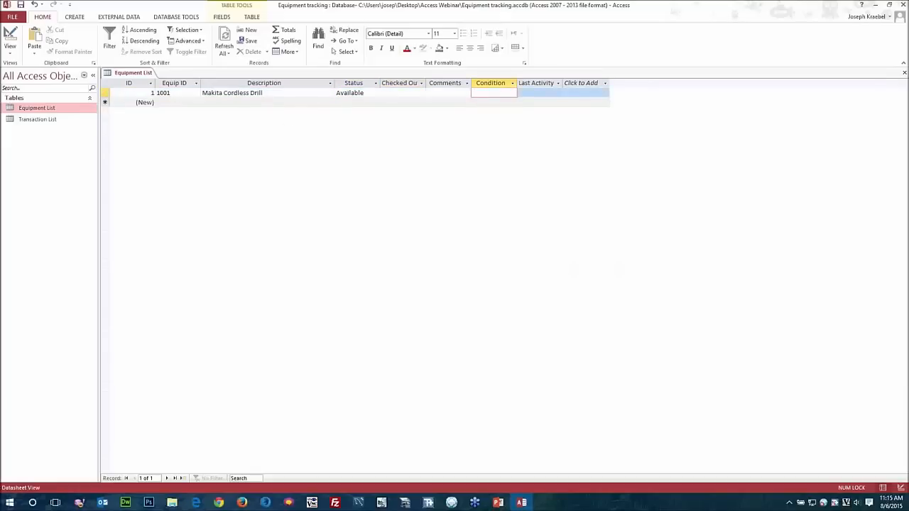
{"action": "type", "text": "Good"}
{"action": "key", "text": "Tab"}
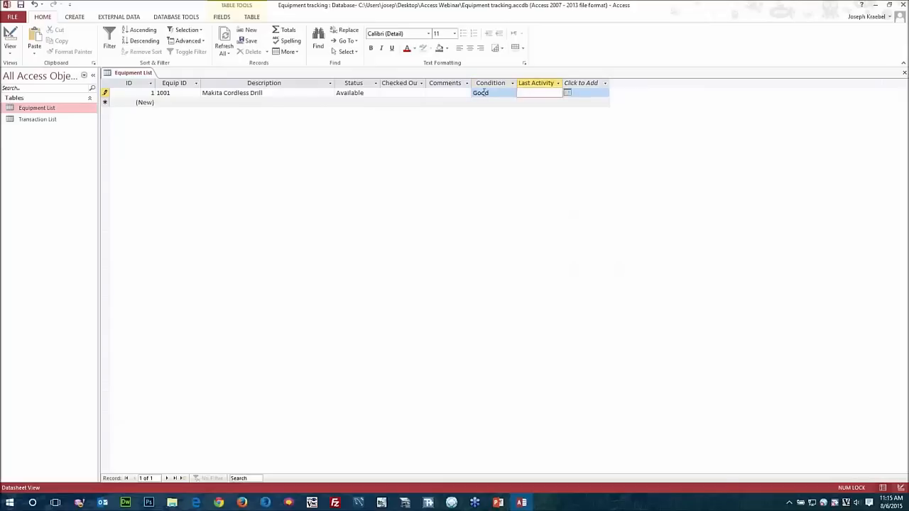
- Start a second equipment record with Equip ID 1002 and description PorterCable Cordless Driver
{"action": "left_click", "coordinate": [174, 103]}
{"action": "key", "text": "Tab"}
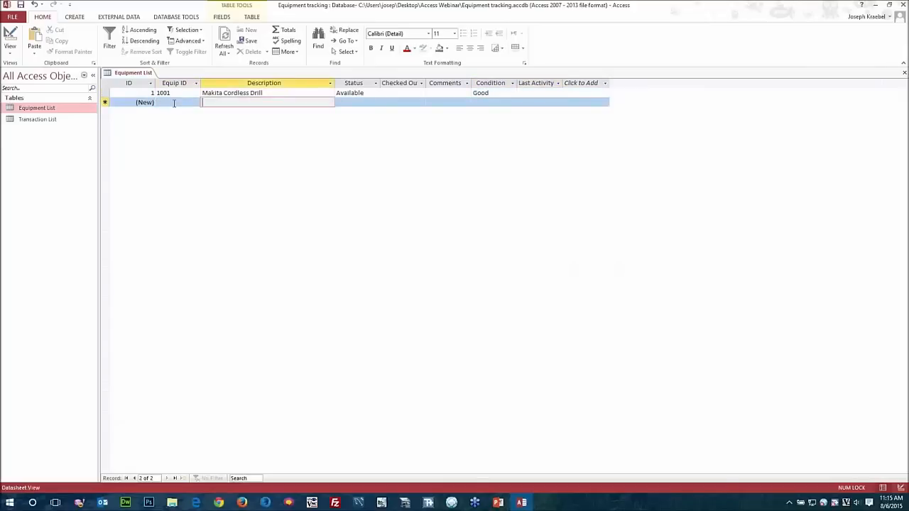
{"action": "left_click", "coordinate": [174, 103]}
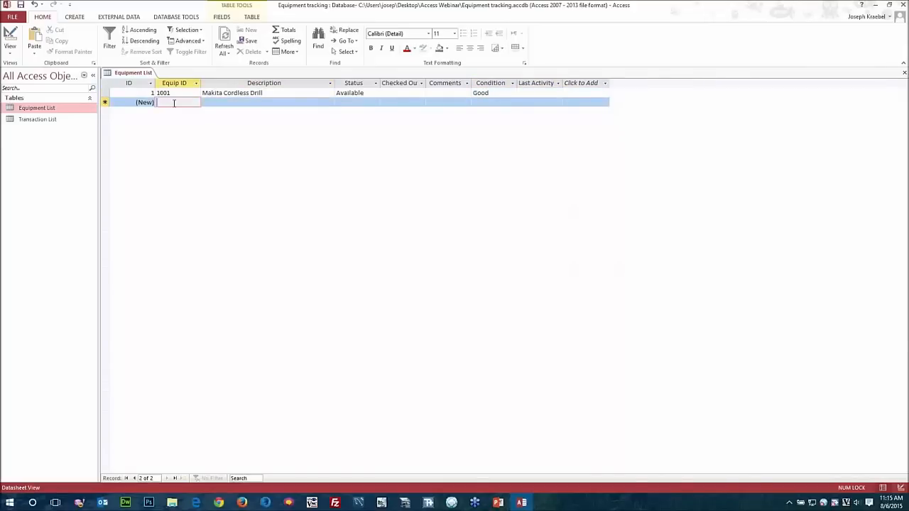
{"action": "type", "text": "1002"}
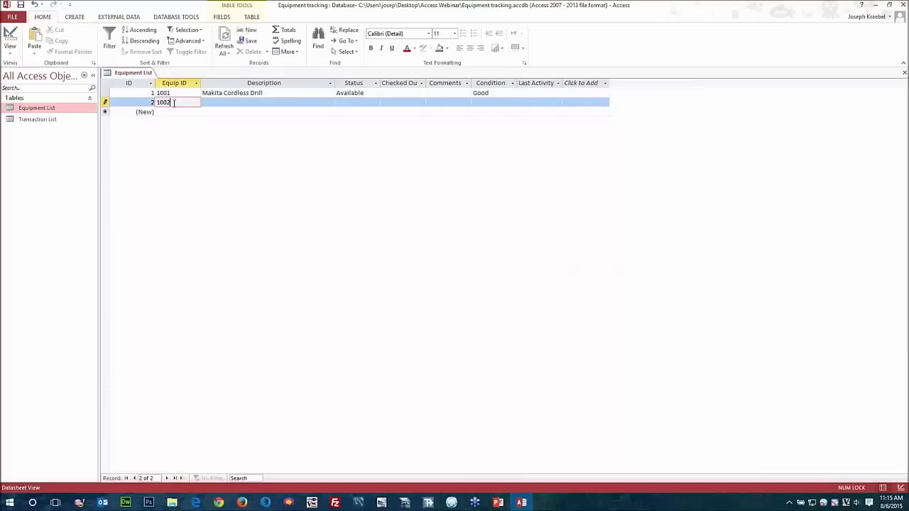
{"action": "key", "text": "Tab"}
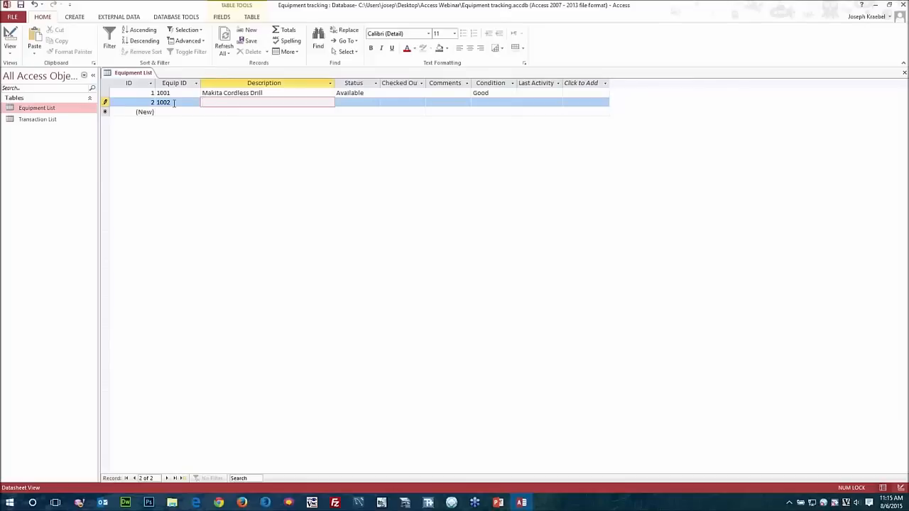
{"action": "type", "text": "PorterCable Cordless Driver"}
- Set the cordless driver record's Status to Available and its Condition to Good, leaving Checked Out To and Comments blank
{"action": "key", "text": "Tab"}
{"action": "type", "text": "Available"}
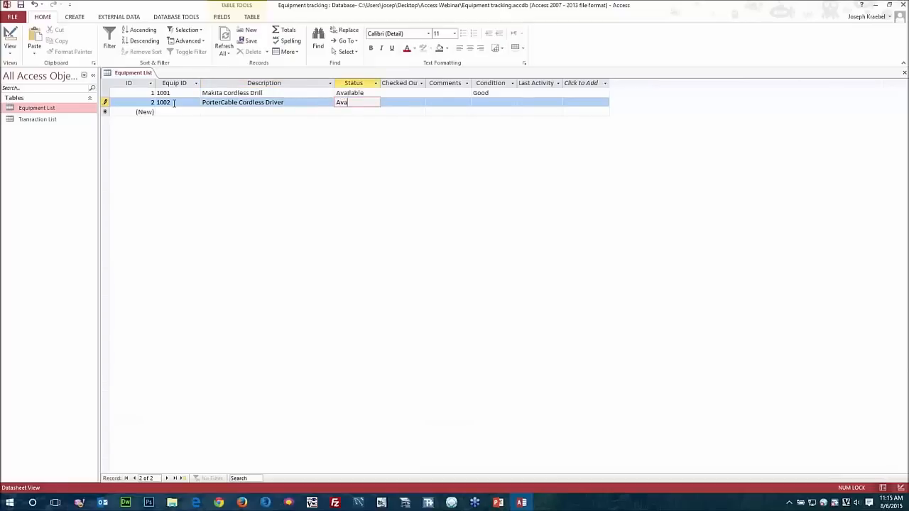
{"action": "key", "text": "Tab"}
{"action": "key", "text": "Tab"}
{"action": "key", "text": "Tab"}
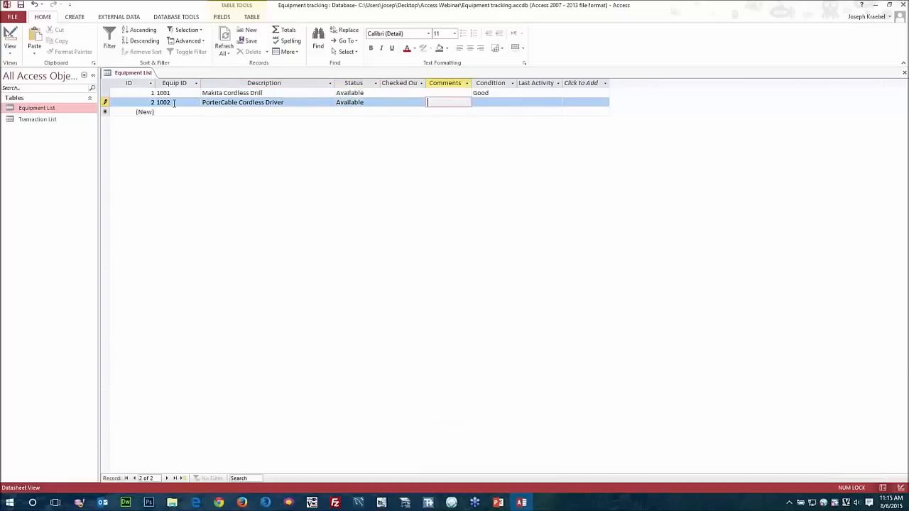
{"action": "type", "text": "Good"}
{"action": "key", "text": "Tab"}
{"action": "key", "text": "Tab"}
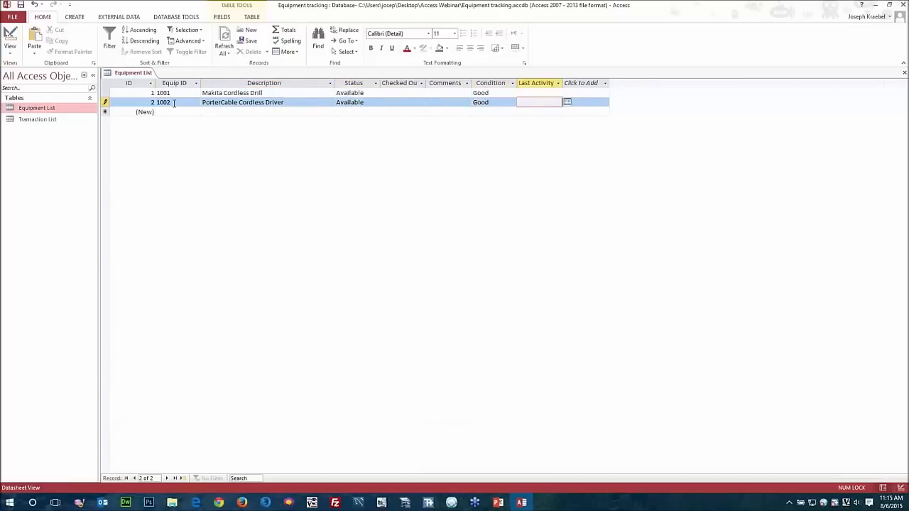
- Start a third equipment record with Equip ID 1003 and description Dewalt Portable Table Saw
{"action": "key", "text": "Tab"}
{"action": "type", "text": "1003"}
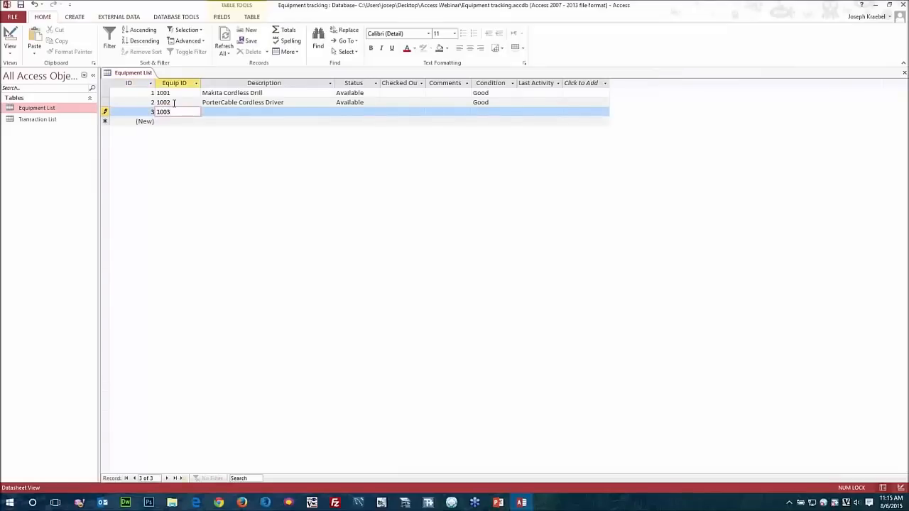
{"action": "key", "text": "Tab"}
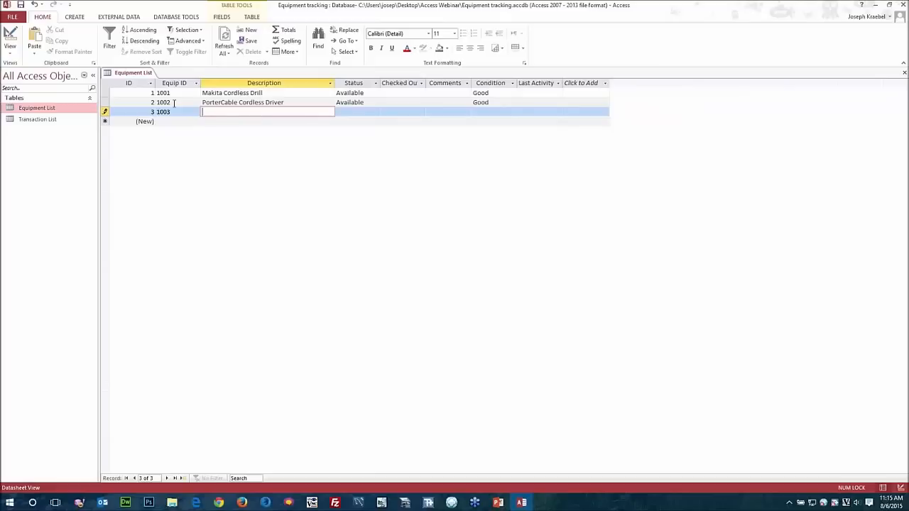
{"action": "type", "text": "Dewalt Portable Table Saw"}
- Set the table saw record's Status to Available and its Condition to Good, leaving Checked Out To and Comments blank
{"action": "key", "text": "Tab"}
{"action": "type", "text": "Availablre"}
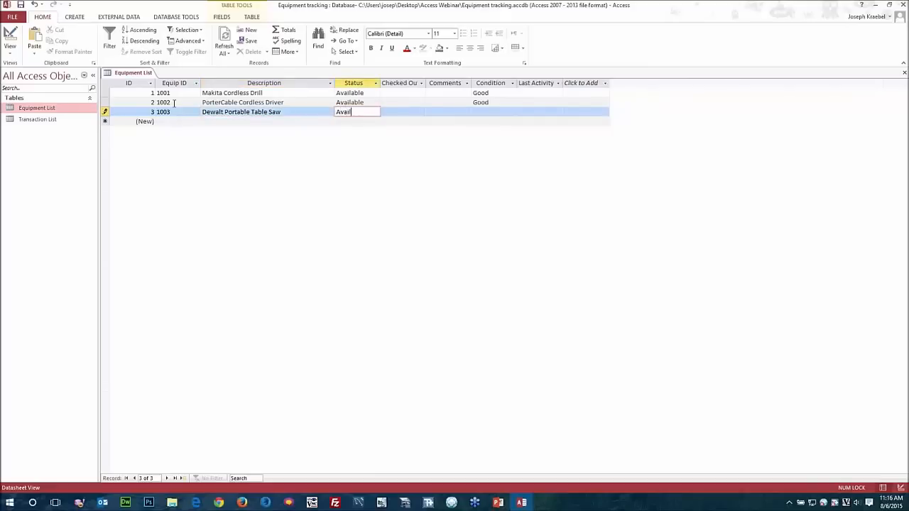
{"action": "key", "text": "BackSpace"}
{"action": "key", "text": "BackSpace"}
{"action": "type", "text": "e"}
{"action": "key", "text": "Tab"}
{"action": "key", "text": "Tab"}
{"action": "key", "text": "Tab"}
{"action": "type", "text": "Go"}
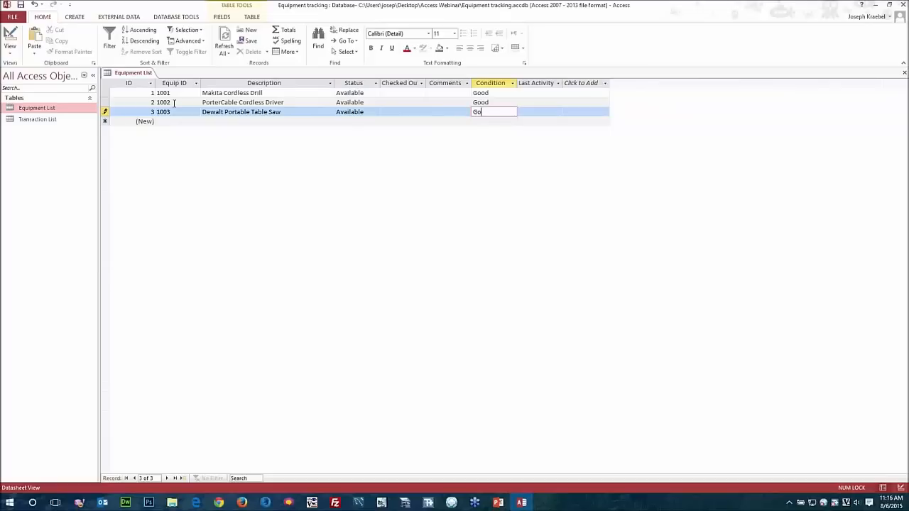
{"action": "type", "text": "od"}
{"action": "key", "text": "Tab"}
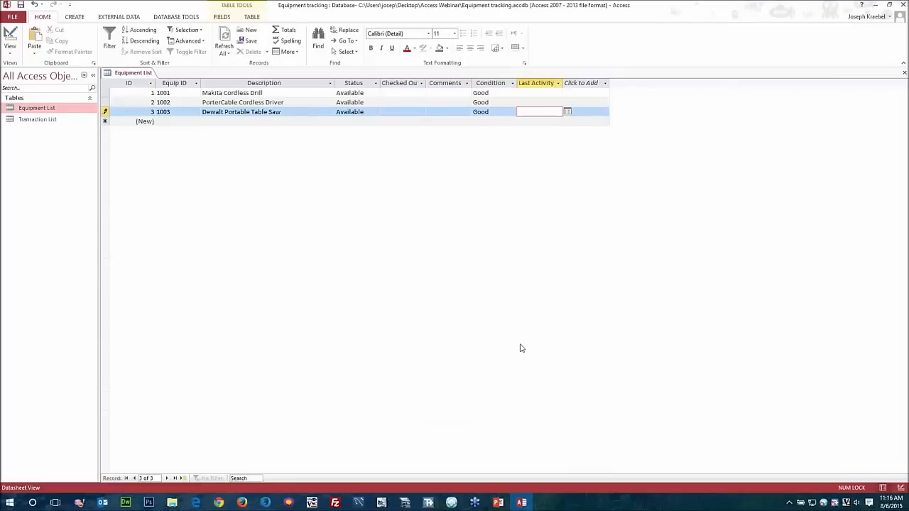
- Switch to TracerPlus Desktop, create a new project and name it Equipment Tracking V1
{"action": "left_click", "coordinate": [404, 506]}
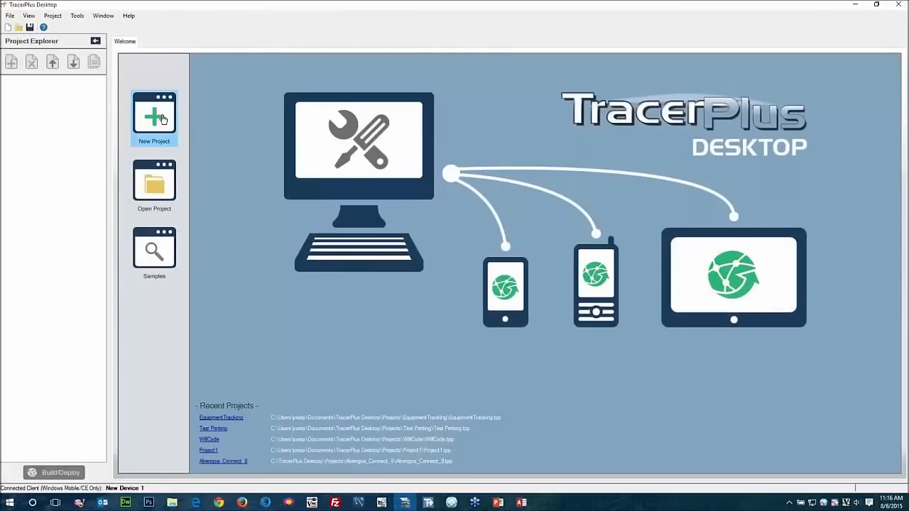
{"action": "left_click", "coordinate": [158, 117]}
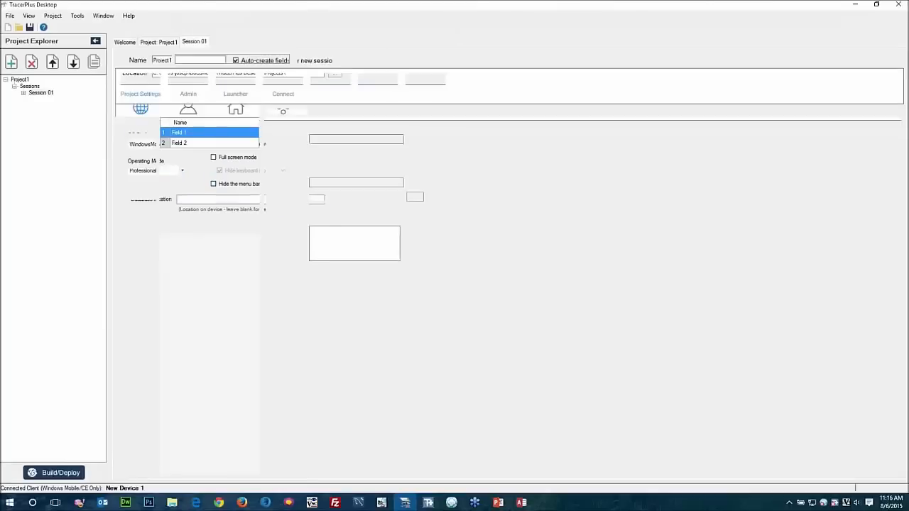
{"action": "left_click", "coordinate": [165, 43]}
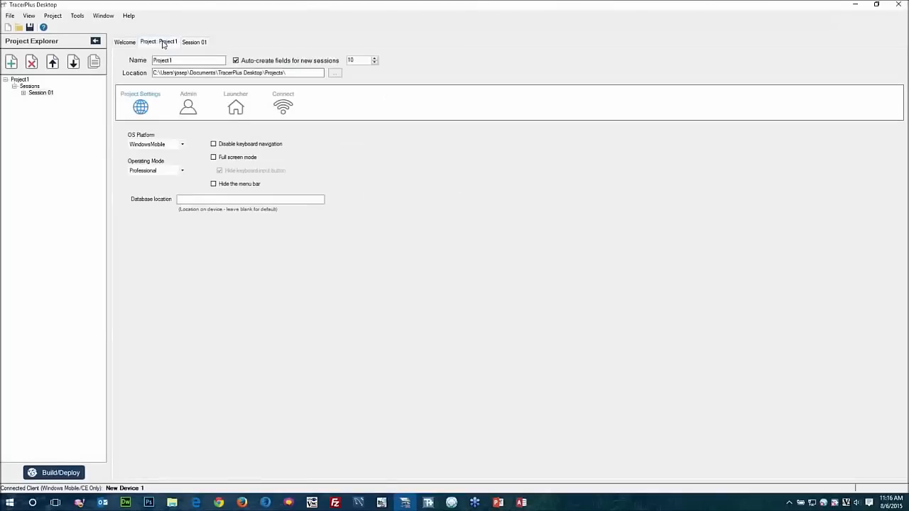
{"action": "left_click", "coordinate": [179, 60]}
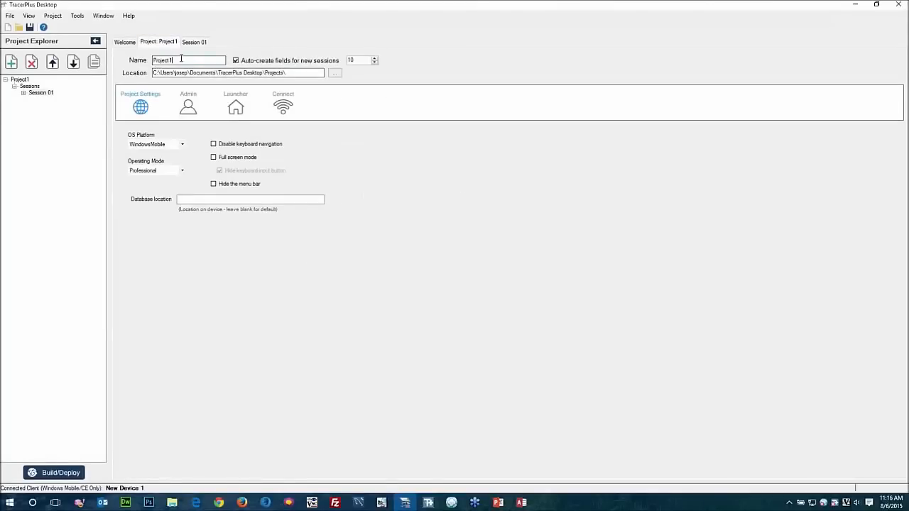
{"action": "double_click", "coordinate": [171, 61]}
{"action": "type", "text": "Equip"}
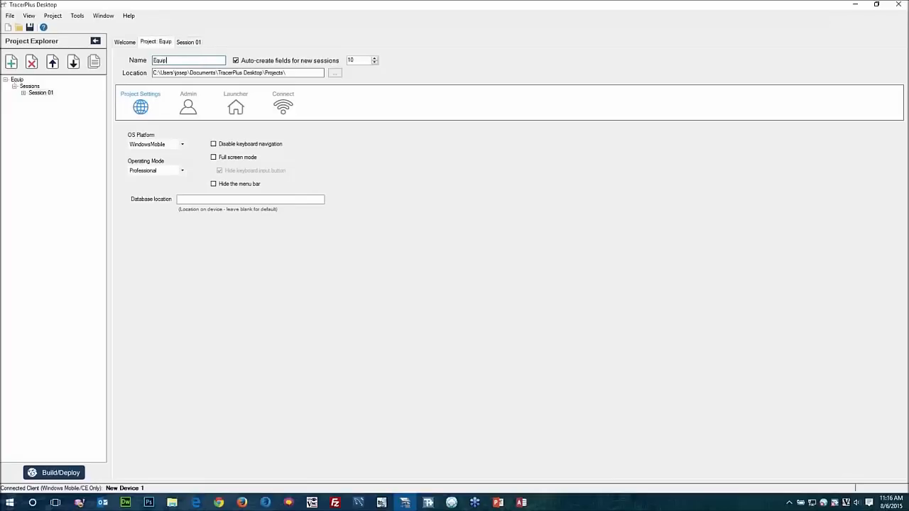
{"action": "type", "text": "ment Tracking"}
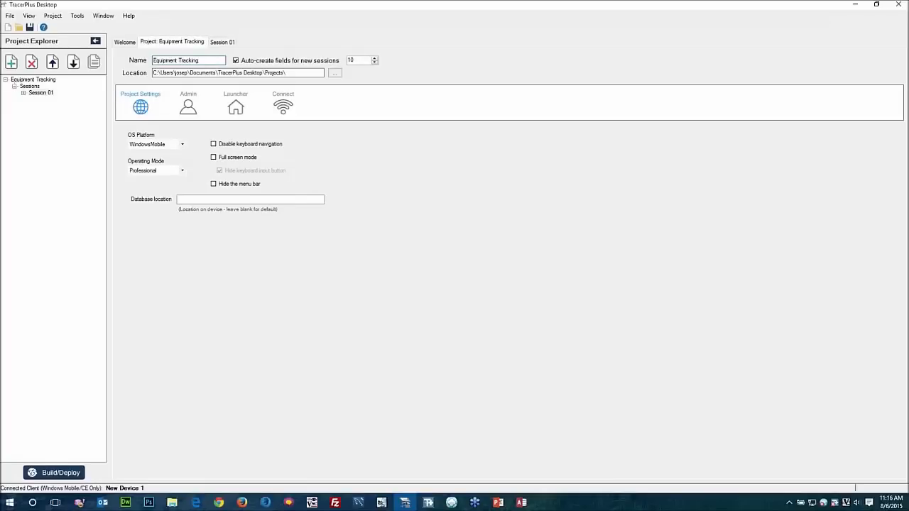
{"action": "type", "text": " V1"}
{"action": "key", "text": "Tab"}
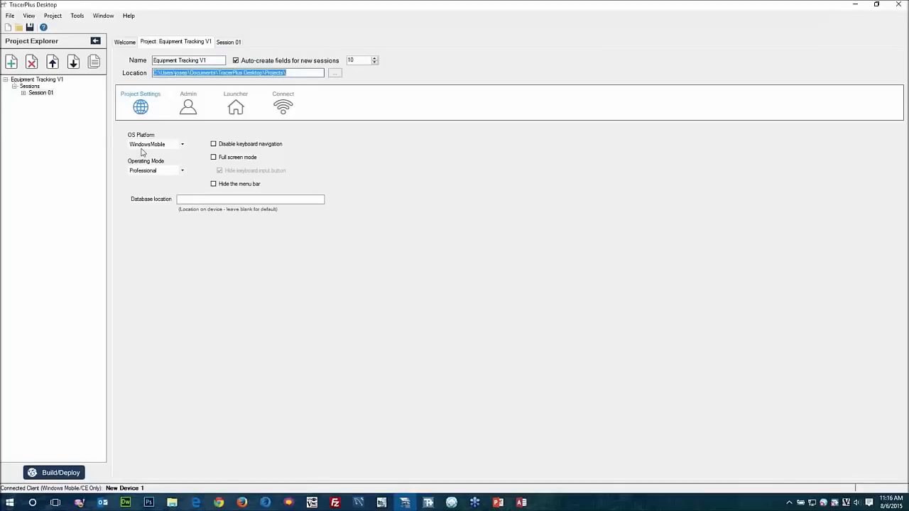
- Examine the project's OS platform and operating mode choices and its Admin, Launcher and Connect settings, returning to the project settings
{"action": "left_click", "coordinate": [183, 146]}
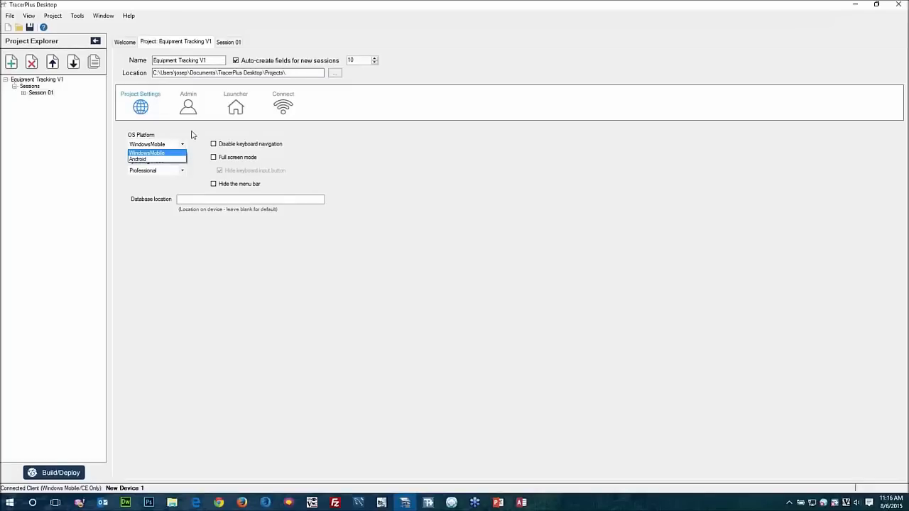
{"action": "left_click", "coordinate": [191, 135]}
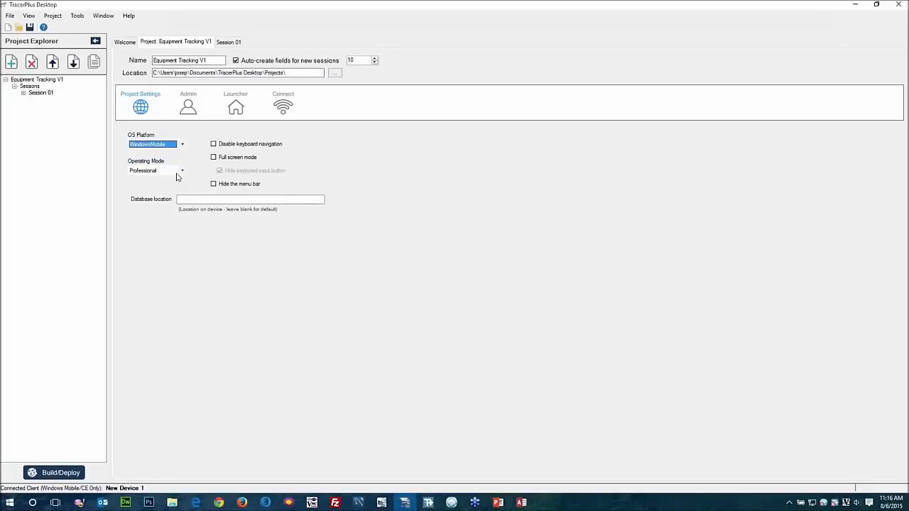
{"action": "left_click", "coordinate": [177, 177]}
{"action": "left_click", "coordinate": [188, 142]}
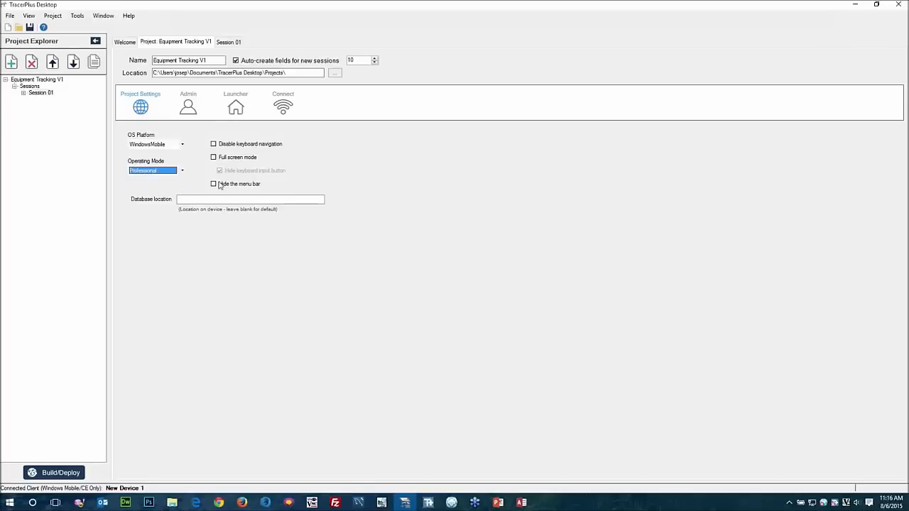
{"action": "left_click", "coordinate": [188, 105]}
{"action": "left_click", "coordinate": [235, 108]}
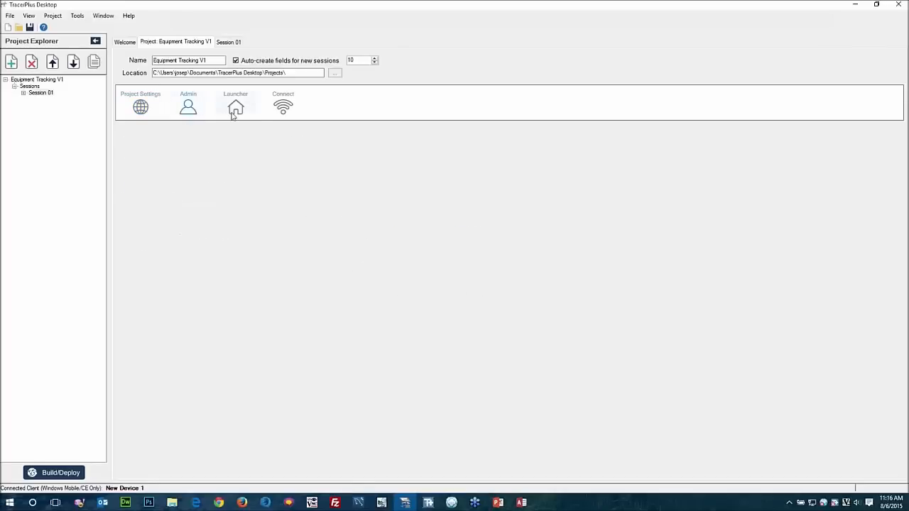
{"action": "left_click", "coordinate": [278, 113]}
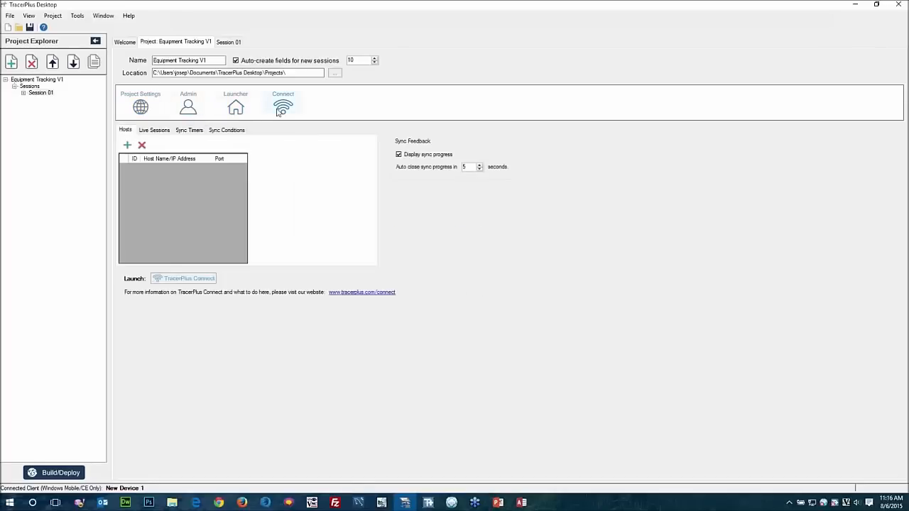
{"action": "left_click", "coordinate": [140, 108]}
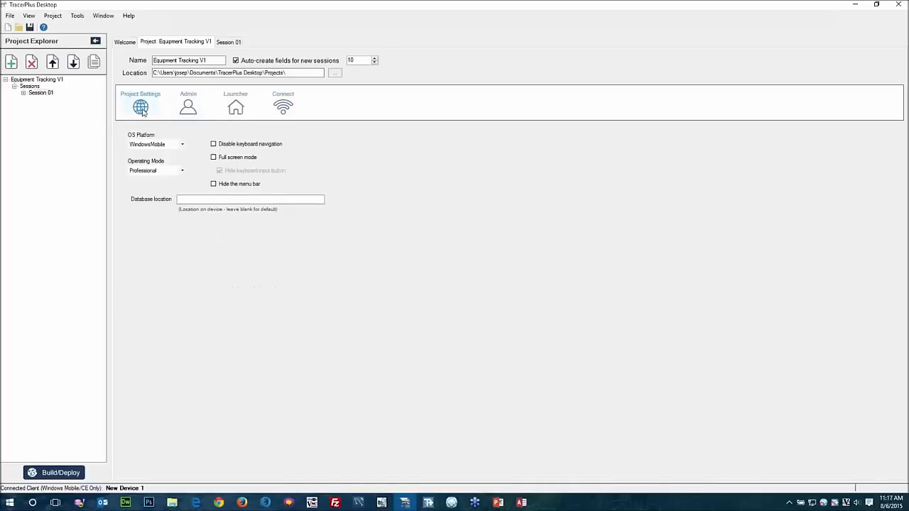
- Open Session 01 of the project and add two more sessions
{"action": "left_click", "coordinate": [226, 42]}
{"action": "left_click", "coordinate": [209, 59]}
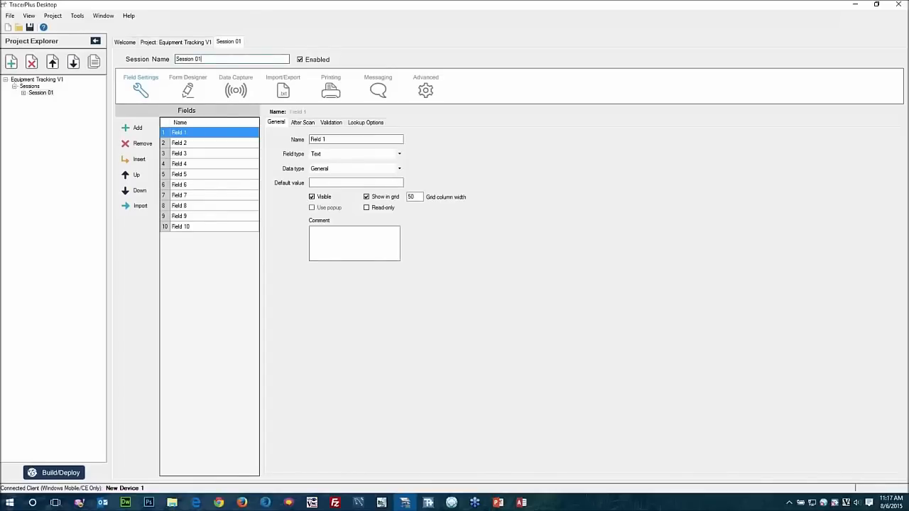
{"action": "left_click_drag", "start_coordinate": [213, 60], "coordinate": [170, 59]}
{"action": "left_click", "coordinate": [11, 61]}
{"action": "left_click", "coordinate": [11, 62]}
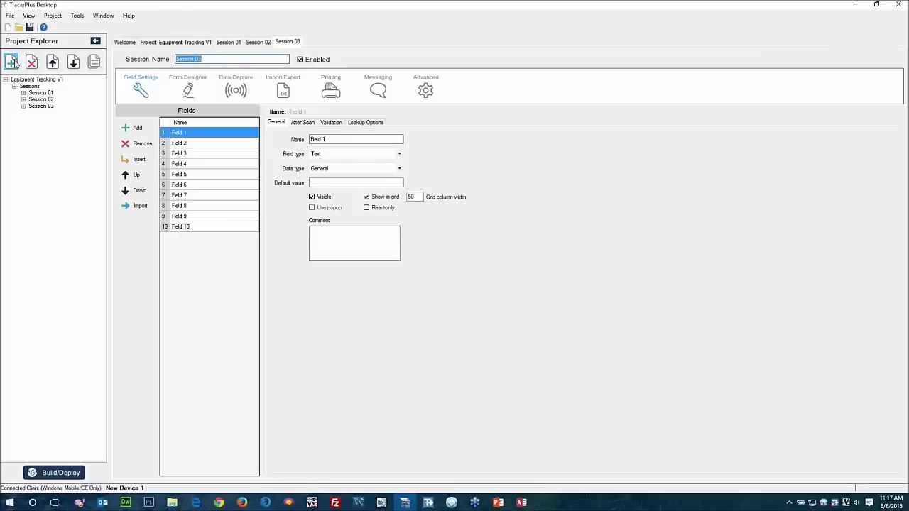
- Rename the third session as Equipment List
{"action": "left_click", "coordinate": [44, 106]}
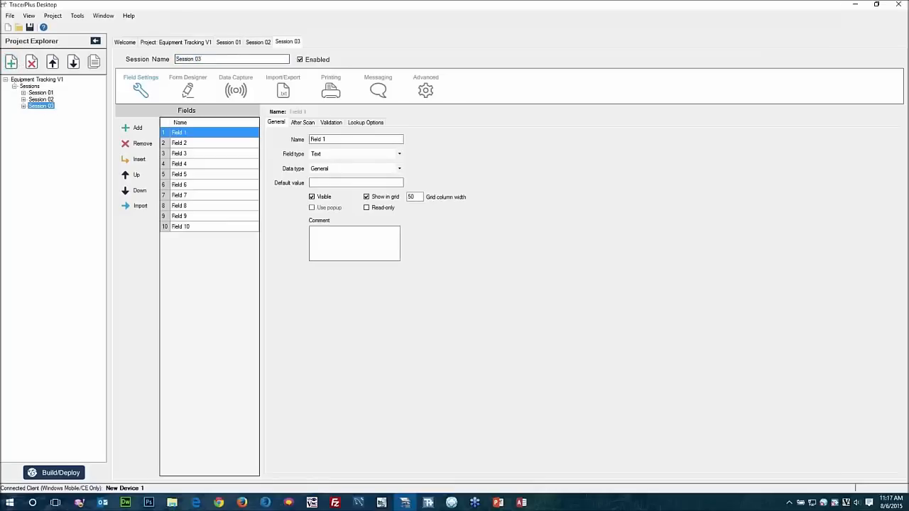
{"action": "left_click", "coordinate": [193, 60]}
{"action": "type", "text": "Eq"}
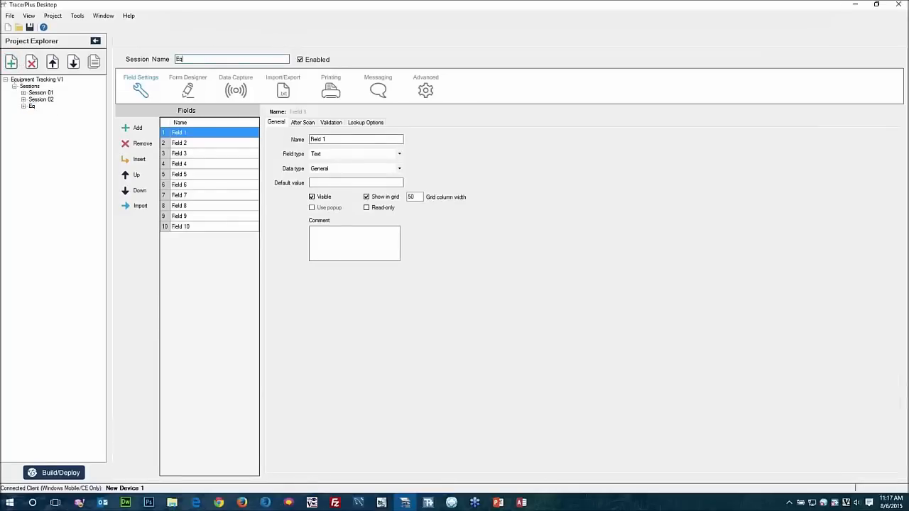
{"action": "type", "text": "uipment List"}
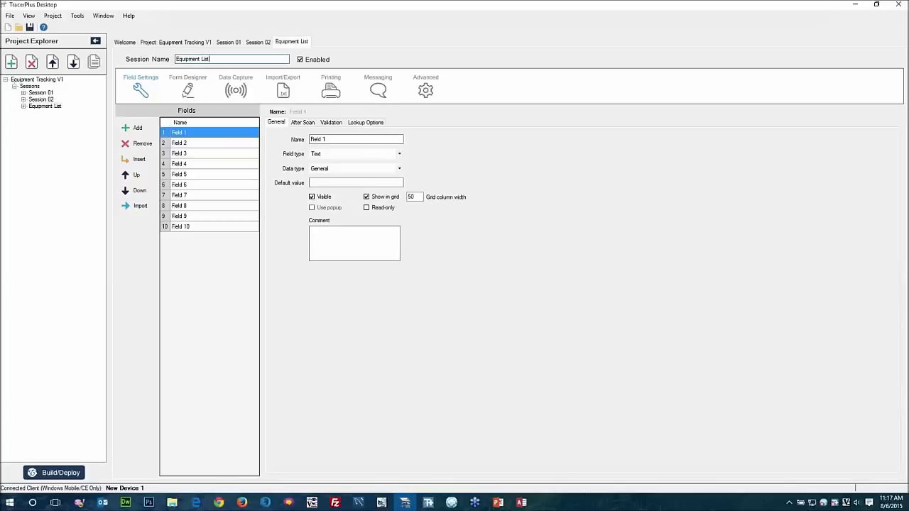
{"action": "key", "text": "Tab"}
- Review the Equipment List table in Access, and open ODBC Data Sources (32-bit) by searching Windows for odbc
{"action": "left_click", "coordinate": [521, 502]}
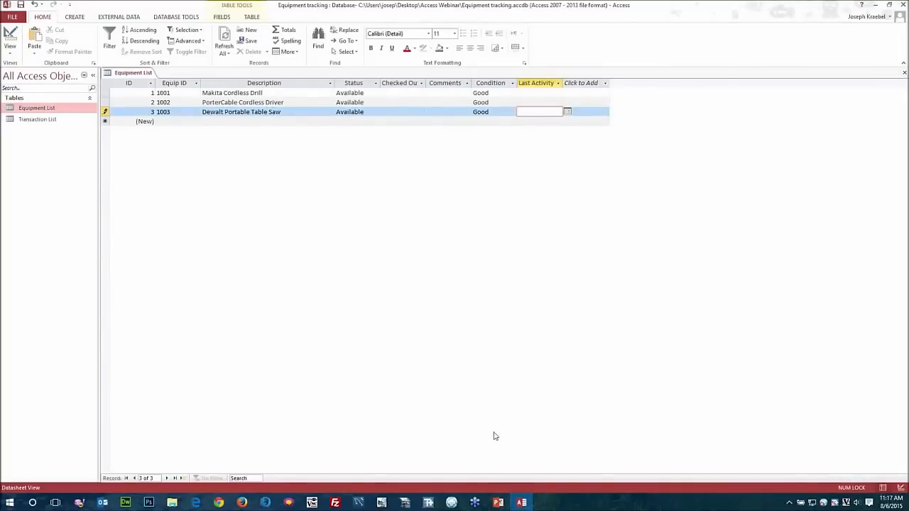
{"action": "left_click", "coordinate": [406, 502]}
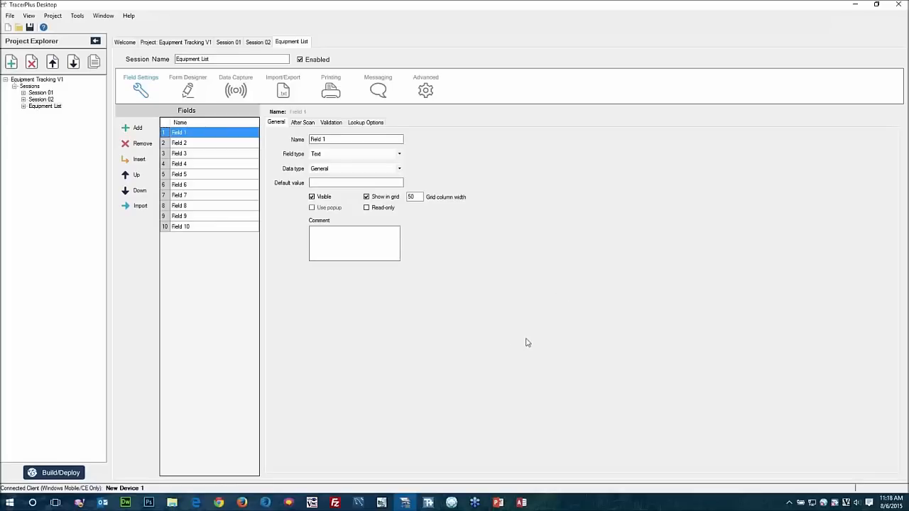
{"action": "left_click", "coordinate": [32, 504]}
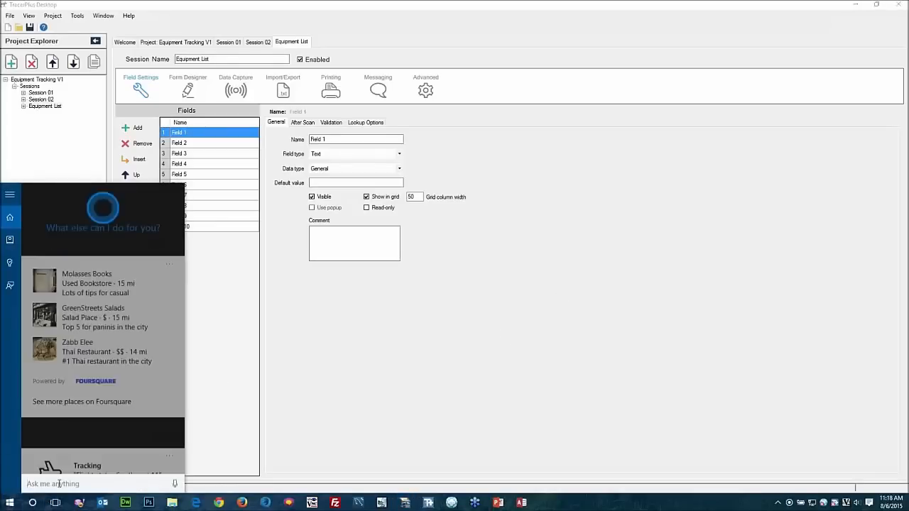
{"action": "type", "text": "odbc"}
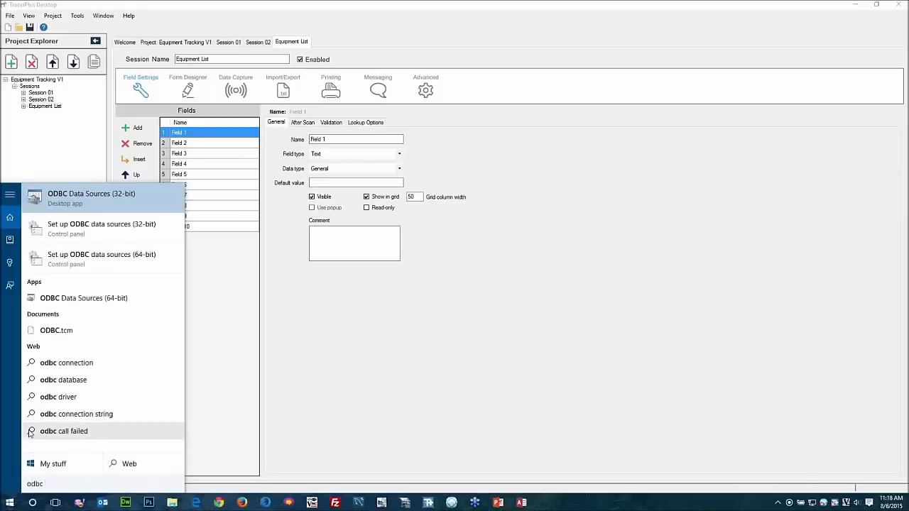
{"action": "left_click", "coordinate": [88, 198]}
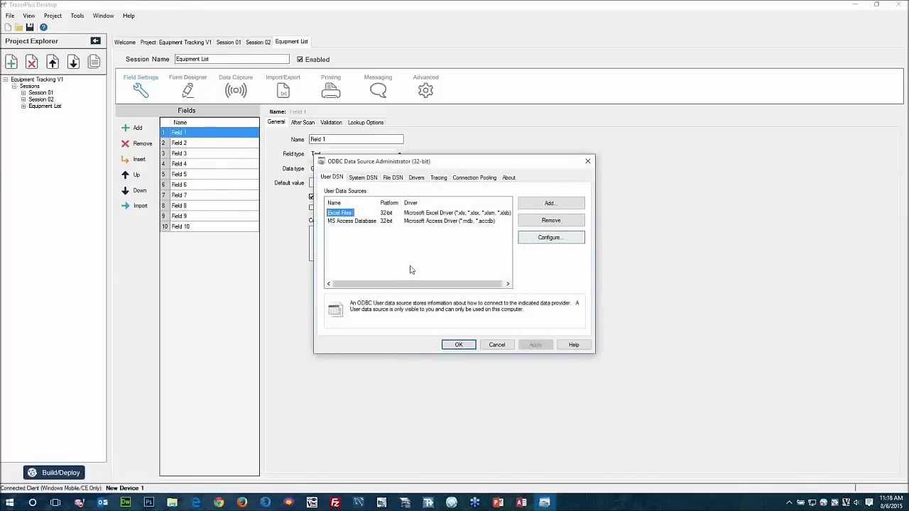
- Start a new system data source using the Microsoft Access Driver (*.mdb, *.accdb) and name it Equipment Tracking
{"action": "left_click", "coordinate": [363, 178]}
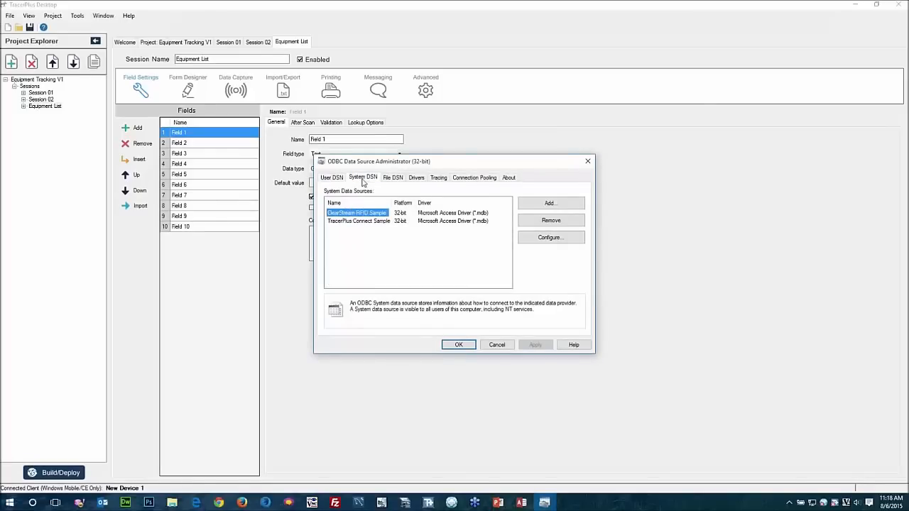
{"action": "left_click", "coordinate": [556, 203]}
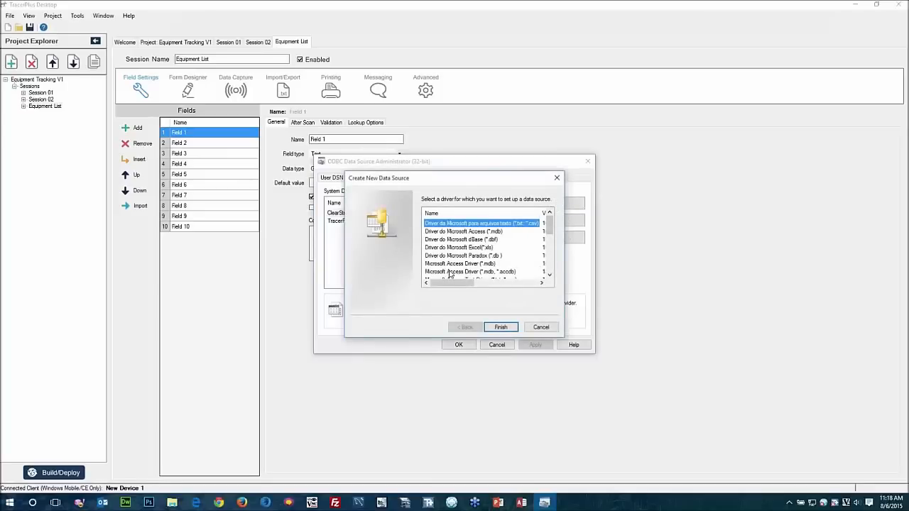
{"action": "left_click", "coordinate": [501, 271]}
{"action": "left_click", "coordinate": [501, 327]}
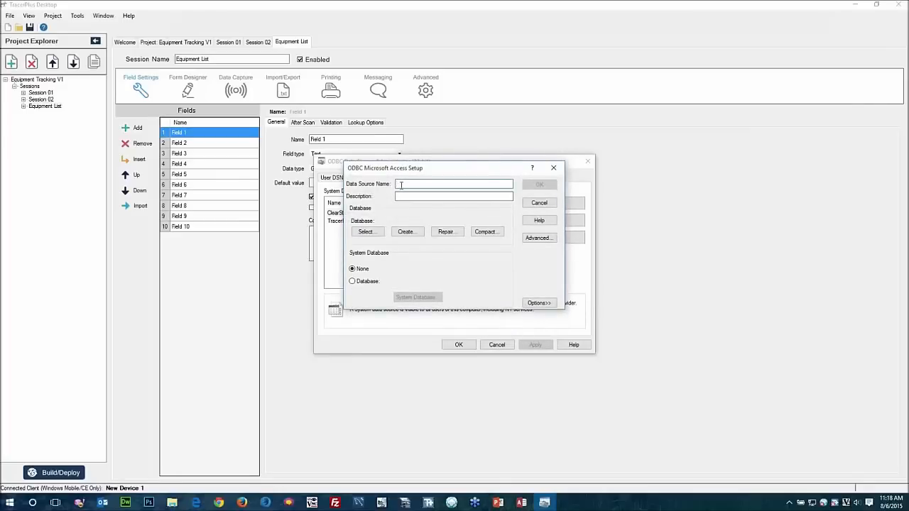
{"action": "type", "text": "Equipment Tracking"}
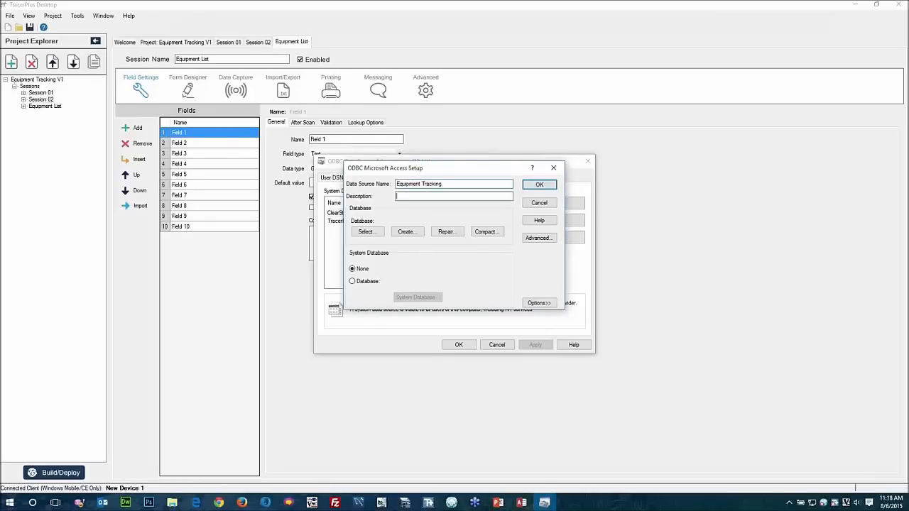
- Link the data source to Equipment tracking.accdb in the user's Desktop Access Webinar folder, then save it and close the ODBC administrator
{"action": "left_click", "coordinate": [363, 233]}
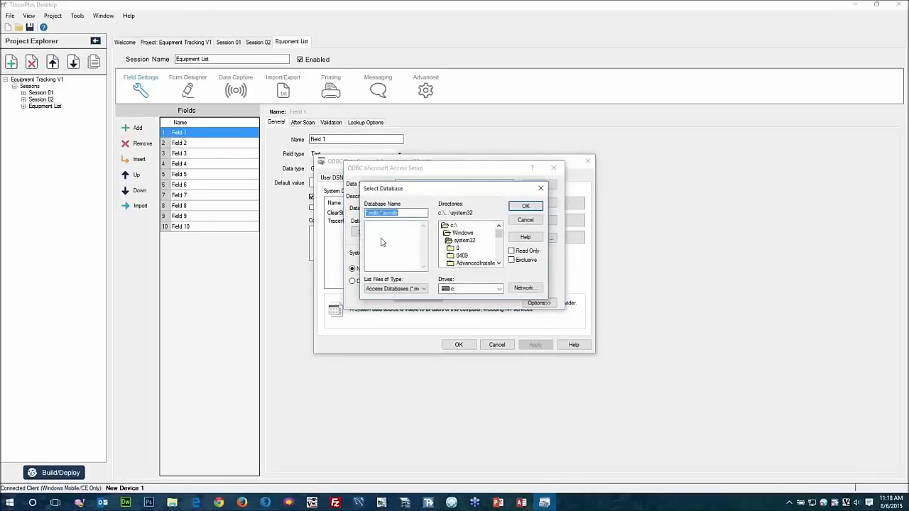
{"action": "left_click", "coordinate": [444, 226]}
{"action": "scroll", "coordinate": [475, 245], "scroll_direction": "down", "scroll_amount": 3}
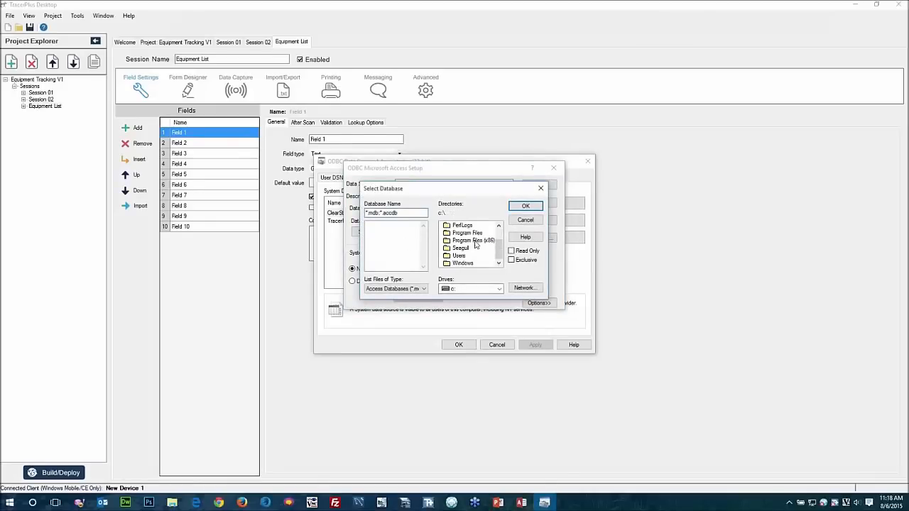
{"action": "double_click", "coordinate": [460, 257]}
{"action": "scroll", "coordinate": [460, 258], "scroll_direction": "down", "scroll_amount": 5}
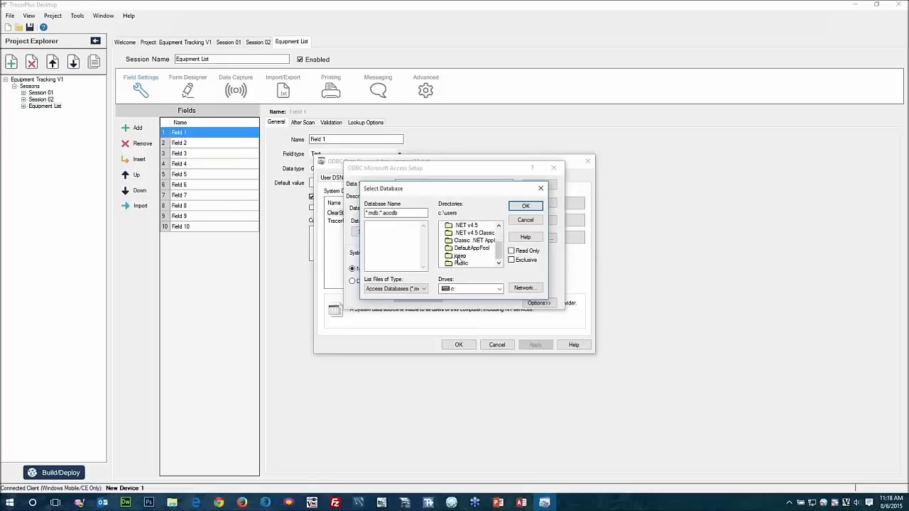
{"action": "double_click", "coordinate": [459, 257]}
{"action": "scroll", "coordinate": [457, 261], "scroll_direction": "down", "scroll_amount": 6}
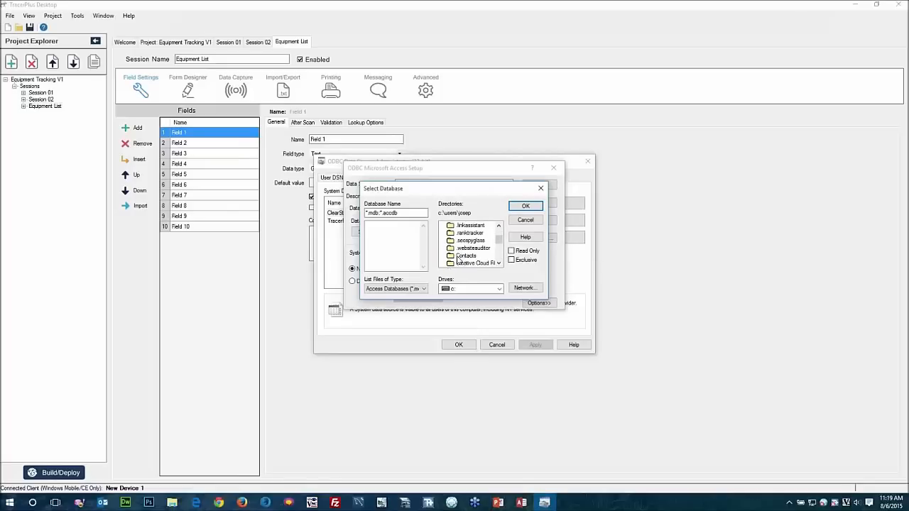
{"action": "double_click", "coordinate": [464, 248]}
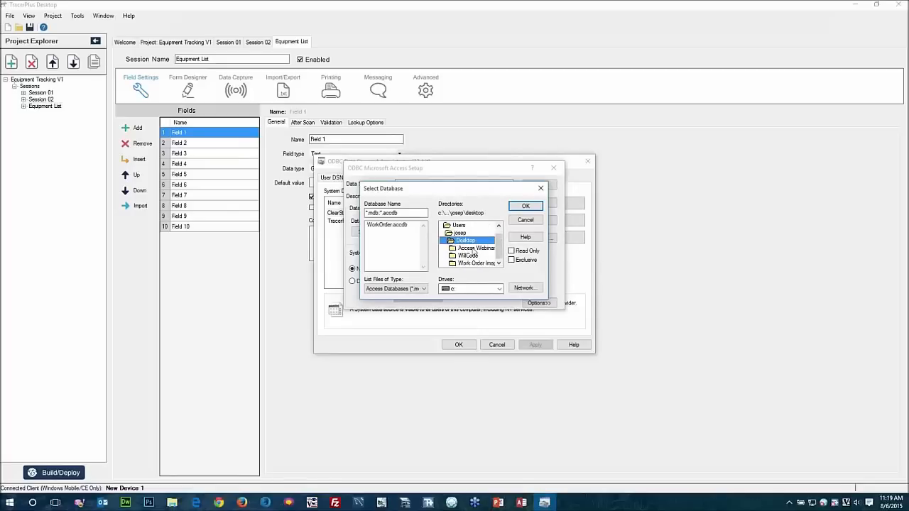
{"action": "double_click", "coordinate": [468, 255]}
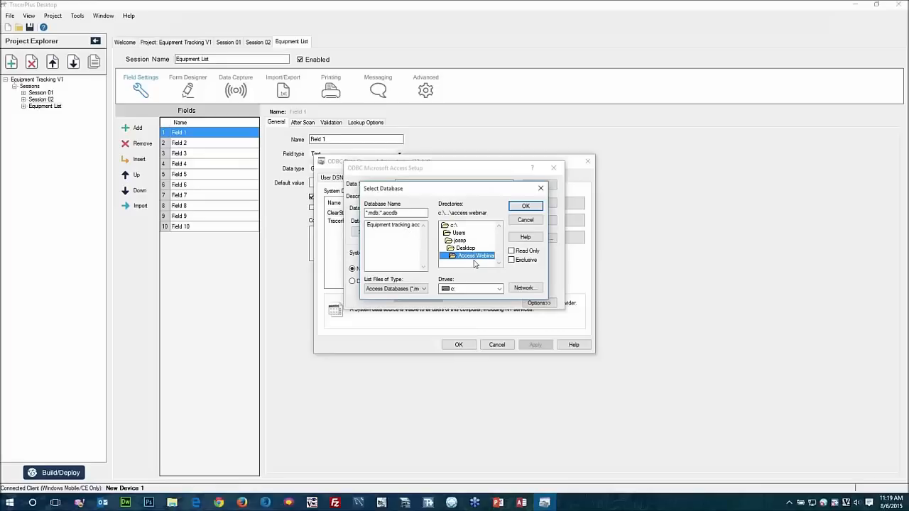
{"action": "left_click", "coordinate": [380, 227]}
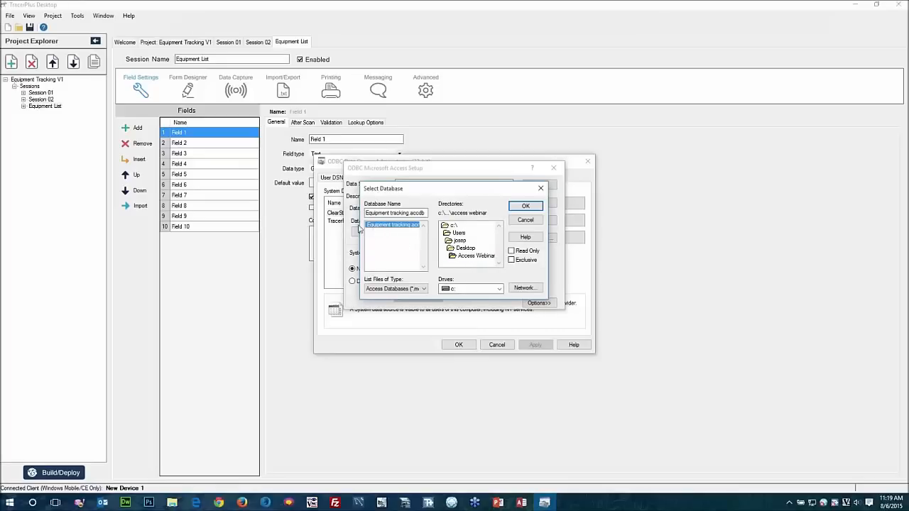
{"action": "left_click", "coordinate": [525, 206]}
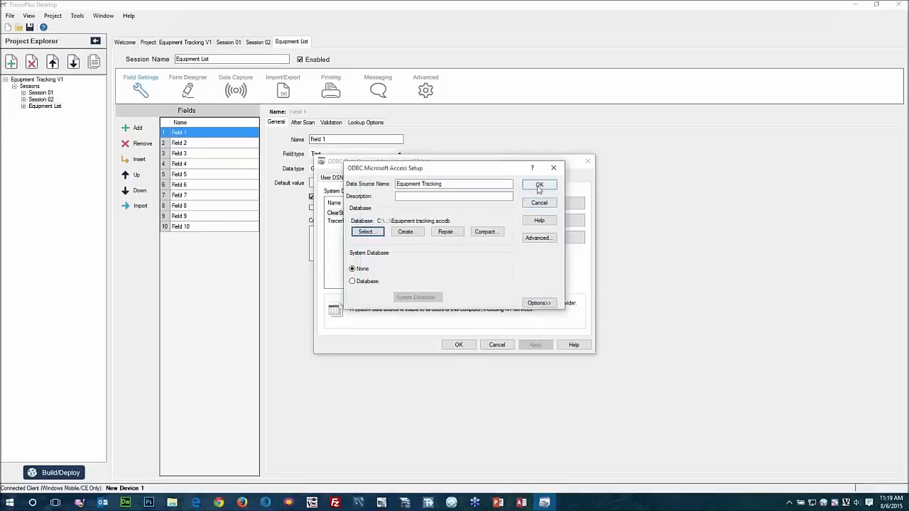
{"action": "left_click", "coordinate": [537, 184]}
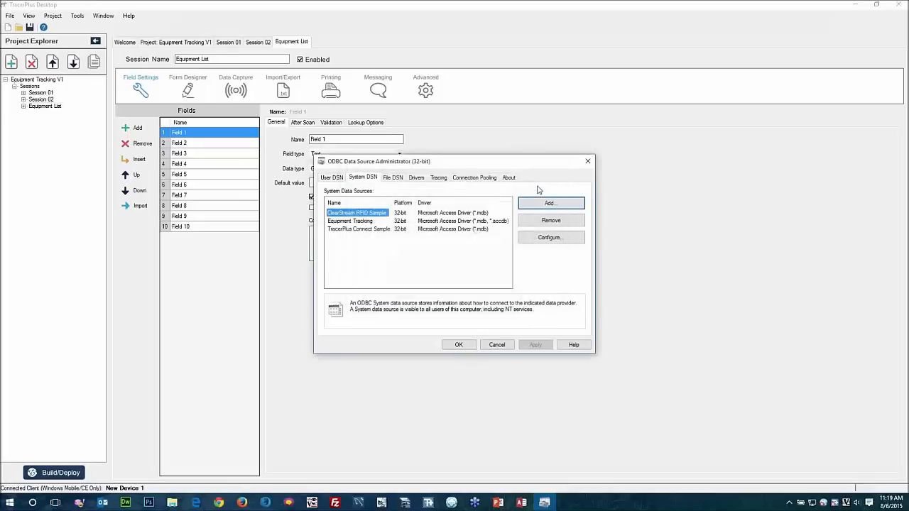
{"action": "left_click", "coordinate": [458, 345]}
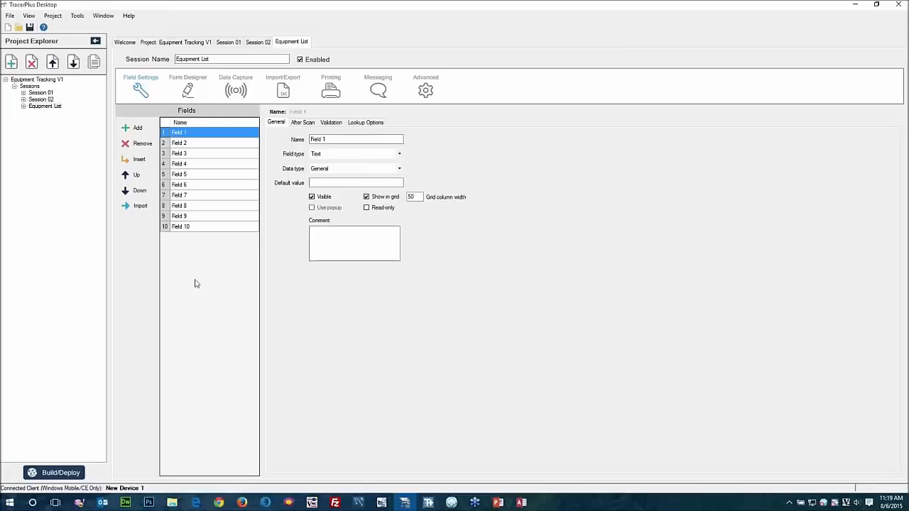
- Replace the Equipment List session's fields by importing those of the Equipment List table from the Equipment Tracking ODBC data source
{"action": "left_click", "coordinate": [134, 206]}
{"action": "left_click", "coordinate": [421, 206]}
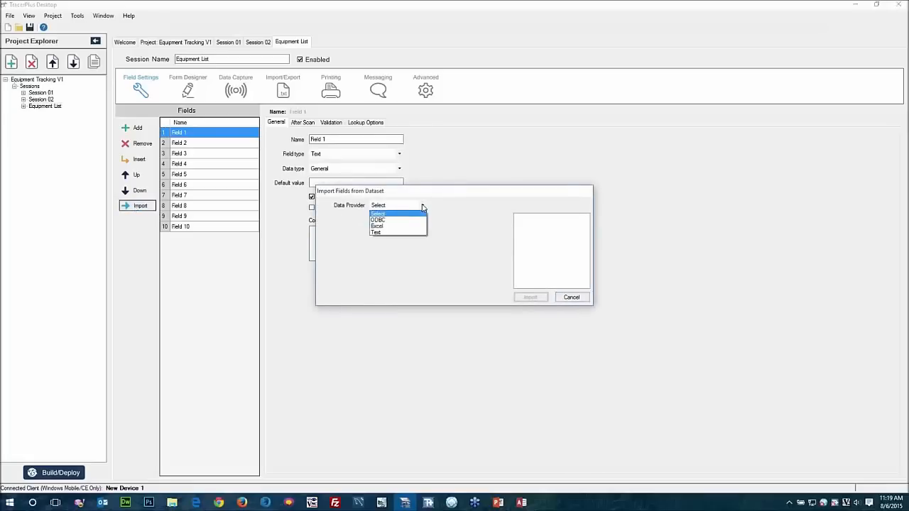
{"action": "left_click", "coordinate": [392, 220]}
{"action": "left_click", "coordinate": [443, 223]}
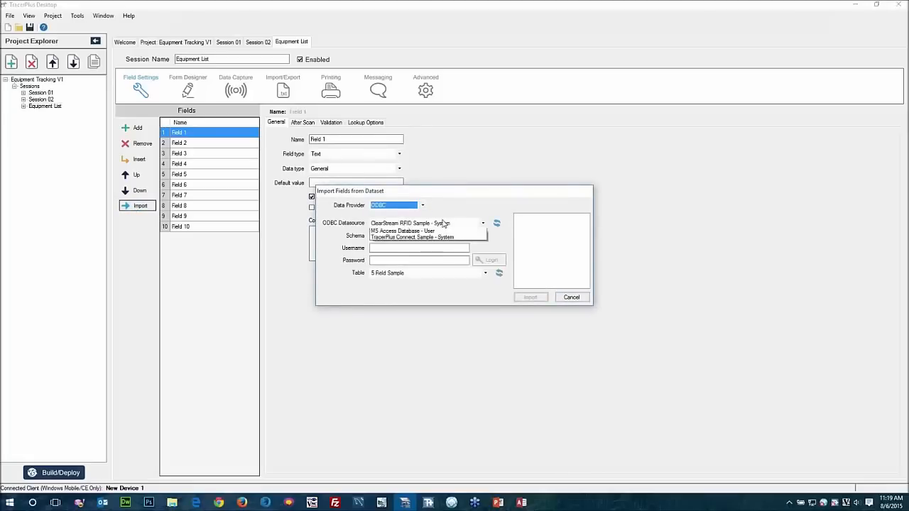
{"action": "left_click", "coordinate": [409, 239]}
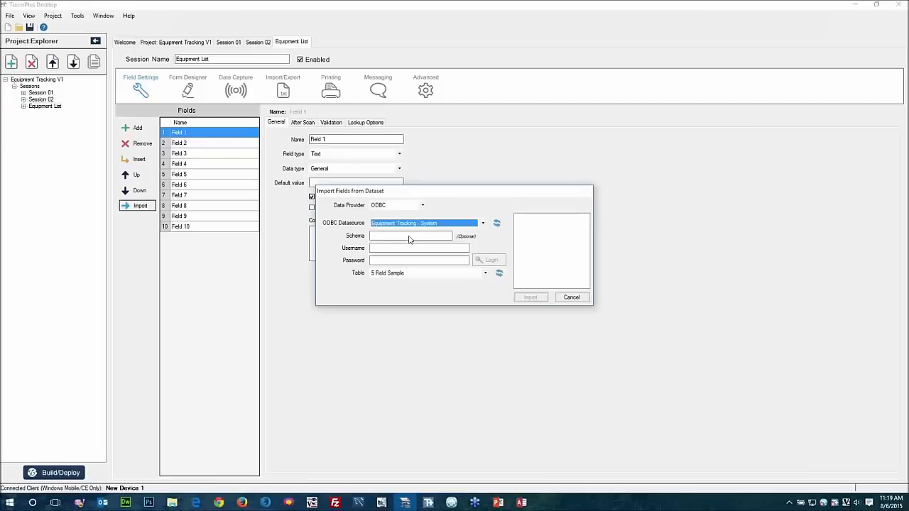
{"action": "left_click", "coordinate": [486, 274]}
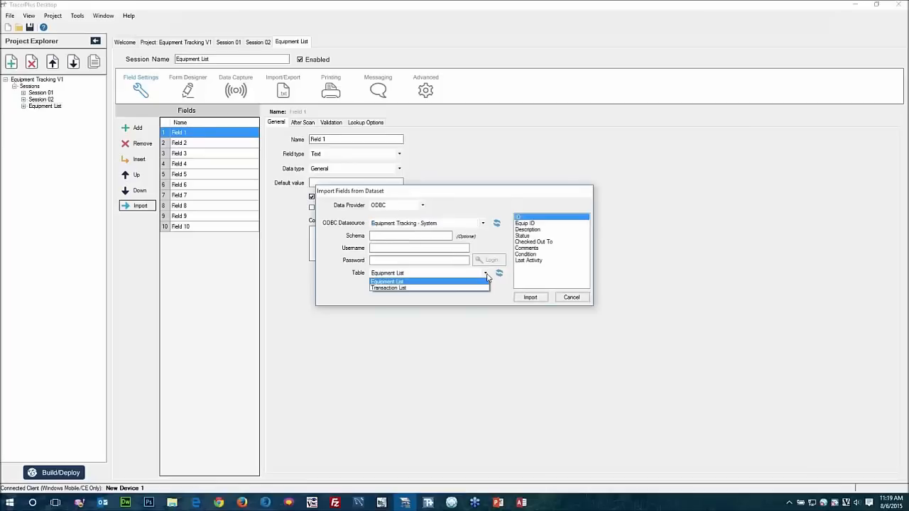
{"action": "left_click", "coordinate": [487, 275]}
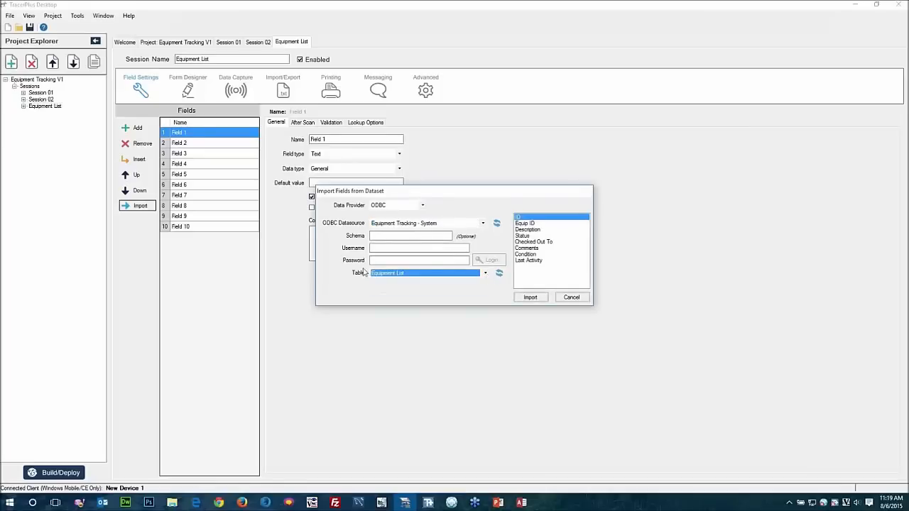
{"action": "left_click", "coordinate": [530, 296]}
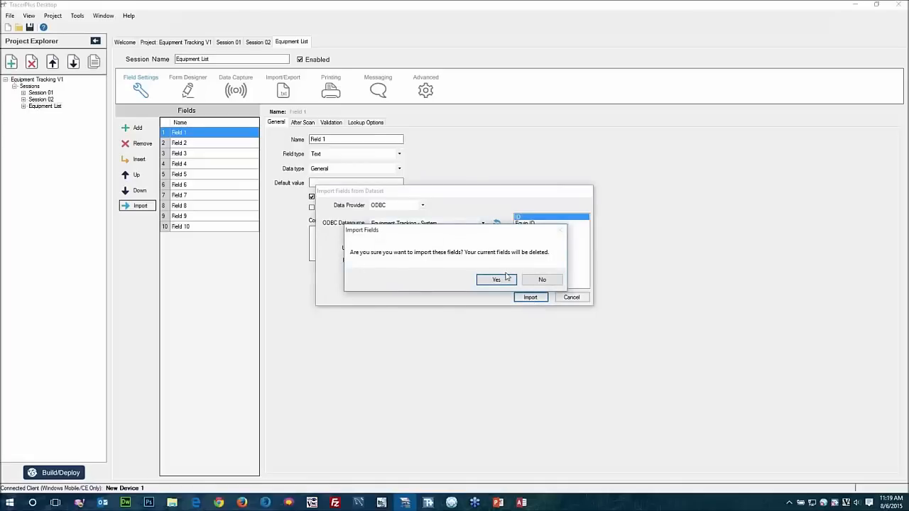
{"action": "left_click", "coordinate": [501, 279]}
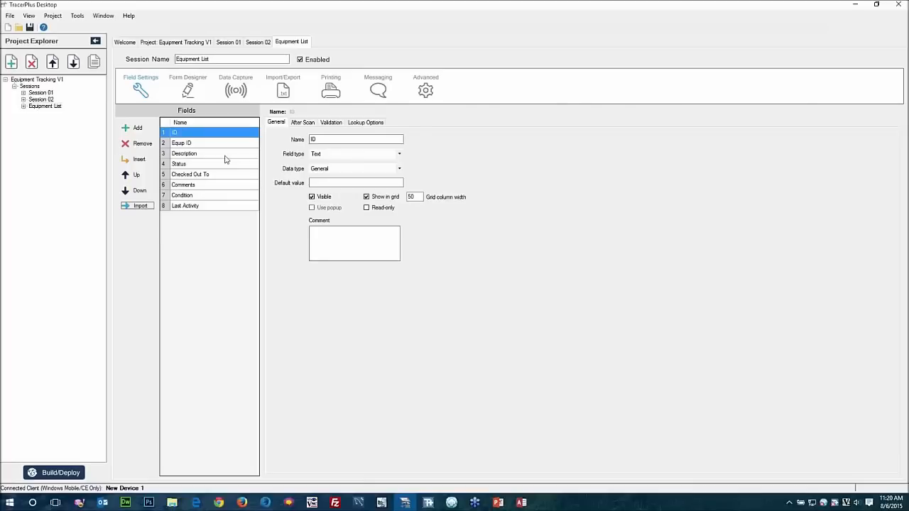
{"action": "left_click", "coordinate": [178, 146]}
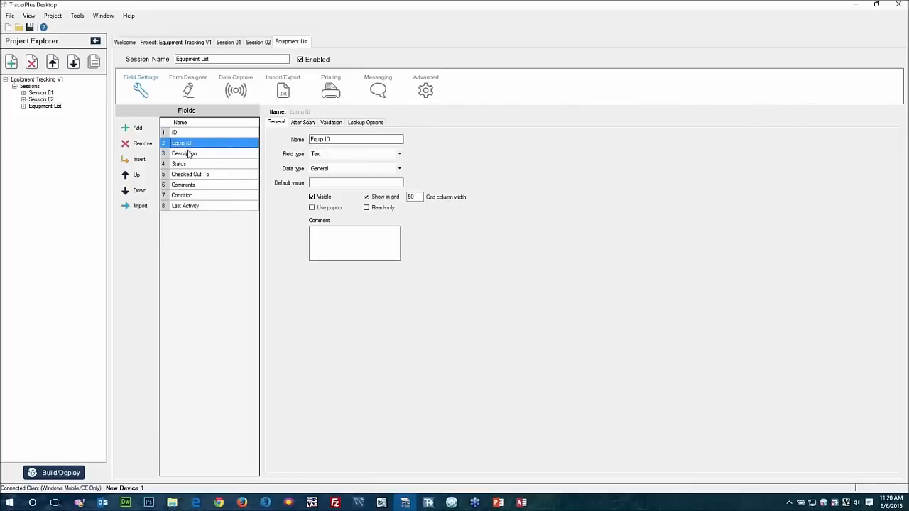
- Open Session 01 and rename it as Check Out
{"action": "left_click", "coordinate": [40, 93]}
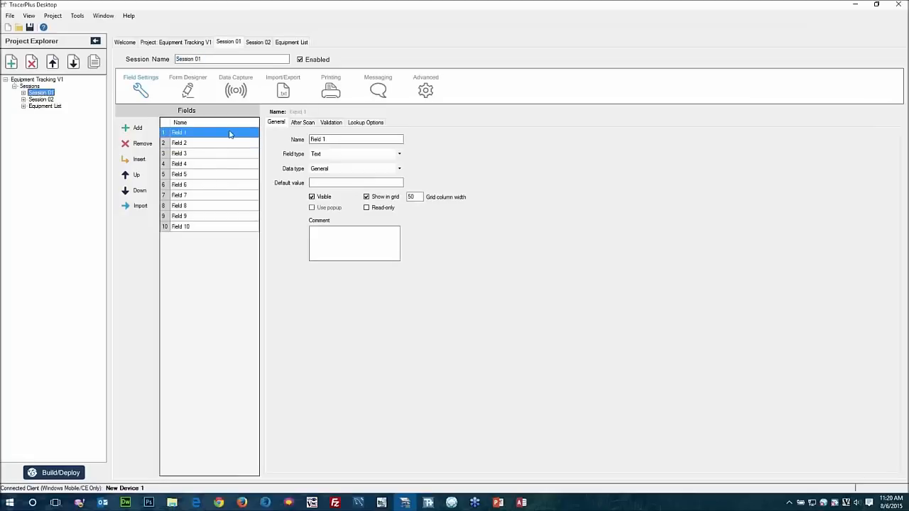
{"action": "left_click", "coordinate": [204, 136]}
{"action": "left_click", "coordinate": [204, 135]}
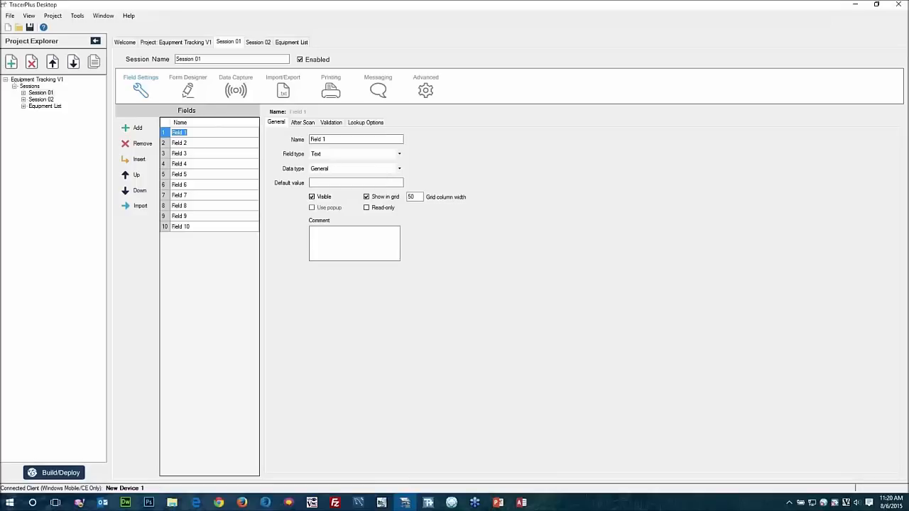
{"action": "left_click", "coordinate": [203, 59]}
{"action": "left_click_drag", "start_coordinate": [210, 59], "coordinate": [154, 57]}
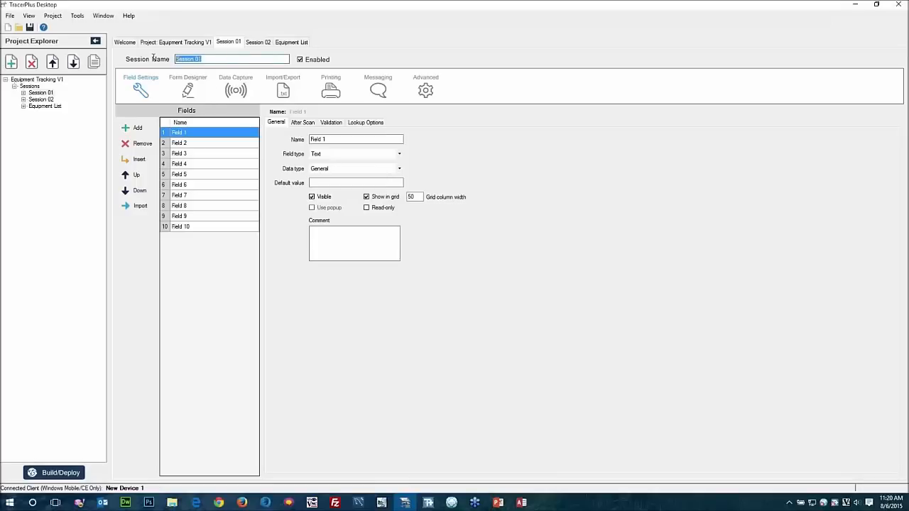
{"action": "type", "text": "Check Out"}
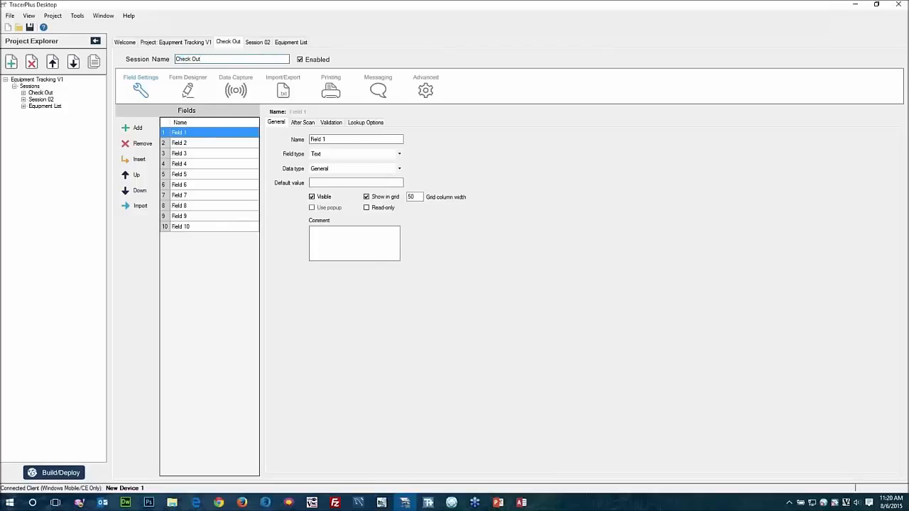
- Rename the first three fields of the Check Out session as Equip Id, Description and Condition
{"action": "left_click", "coordinate": [194, 132]}
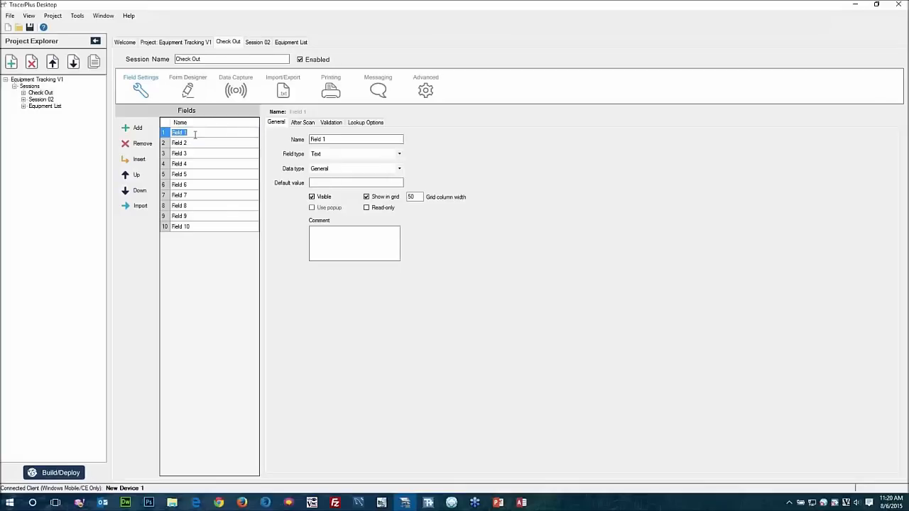
{"action": "type", "text": "Equip Id"}
{"action": "key", "text": "Return"}
{"action": "type", "text": "Description"}
{"action": "key", "text": "Return"}
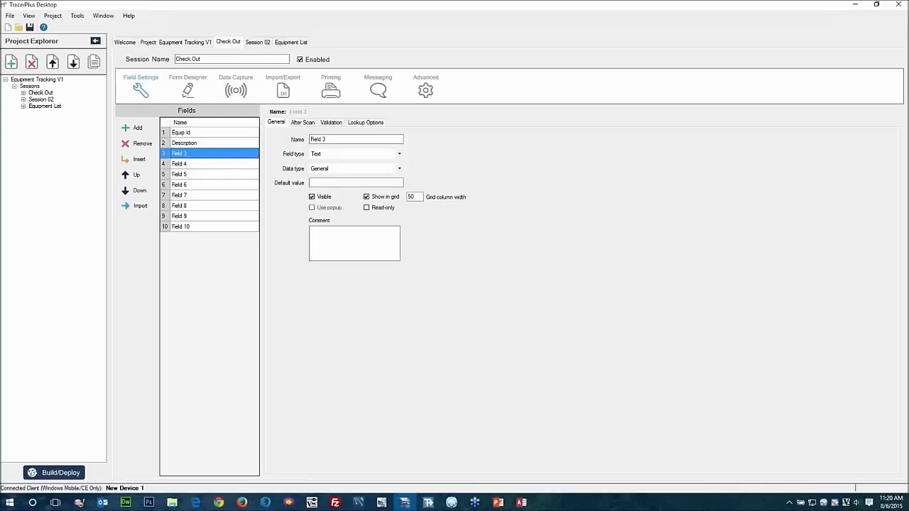
{"action": "type", "text": "Condition"}
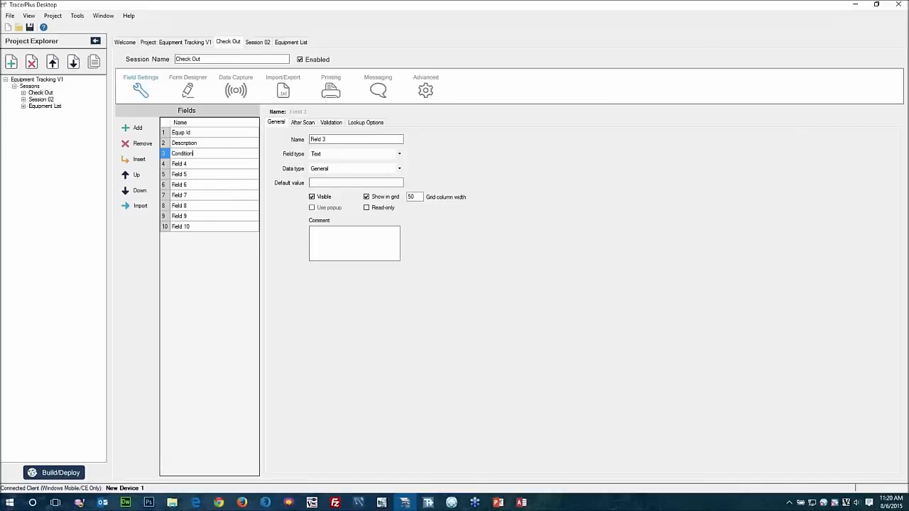
{"action": "key", "text": "Return"}
- Rename fields 4 to 6 of the Check Out session as Comments, Status and Date
{"action": "type", "text": "Comments"}
{"action": "key", "text": "Return"}
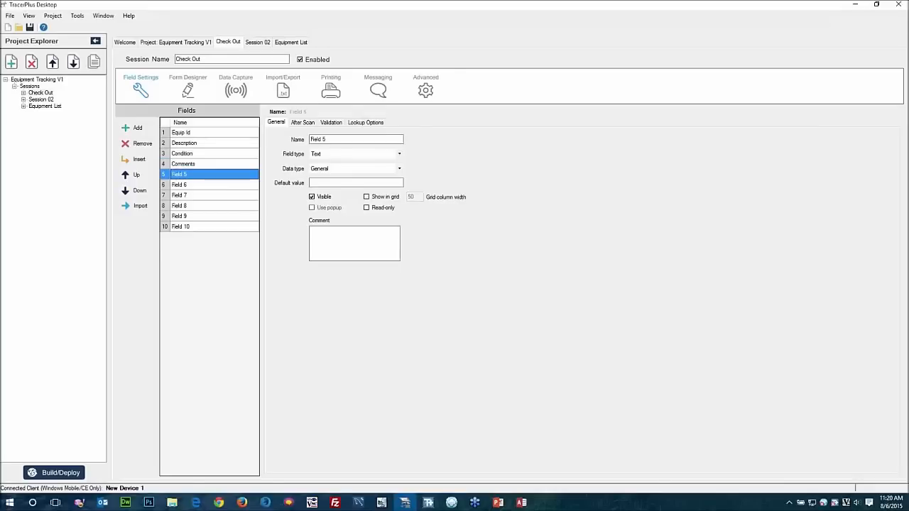
{"action": "type", "text": "Stat"}
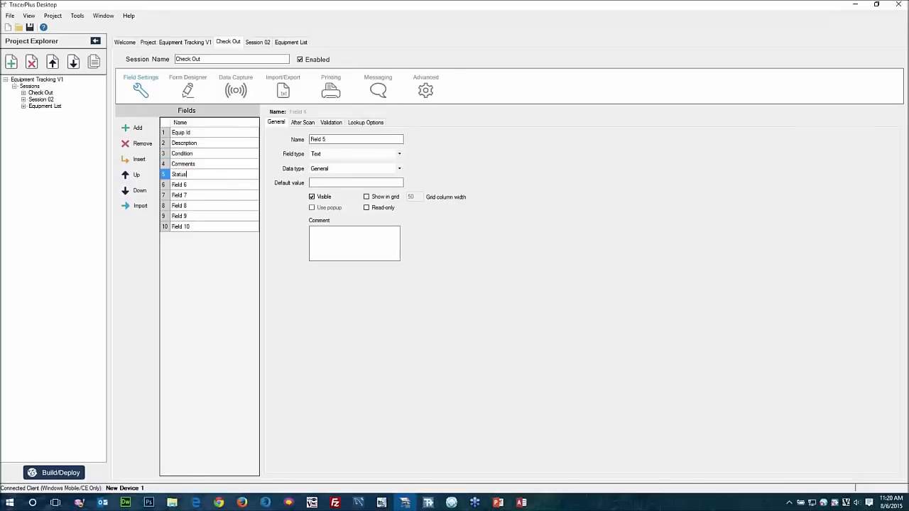
{"action": "type", "text": "us"}
{"action": "key", "text": "Return"}
{"action": "type", "text": "Date"}
{"action": "key", "text": "Return"}
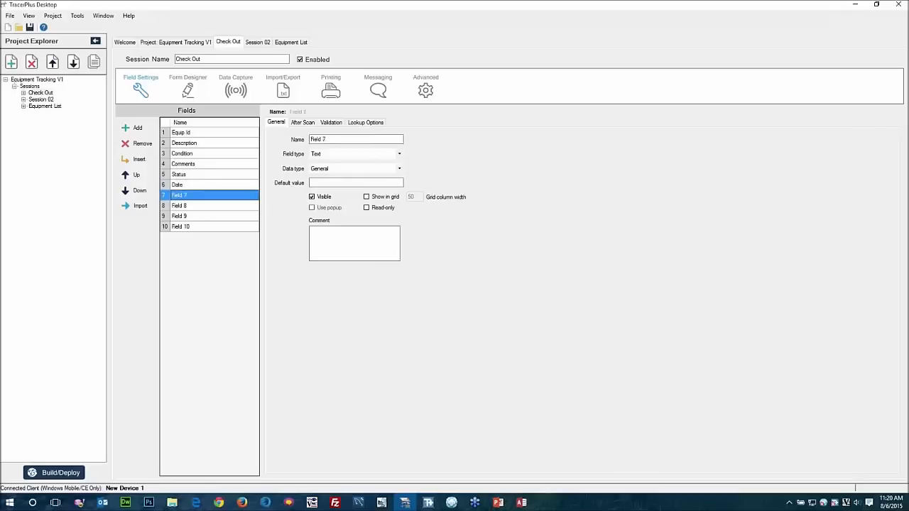
- Enable lookups for the Check Out session's Description field with Equipment List as the source session
{"action": "left_click", "coordinate": [193, 135]}
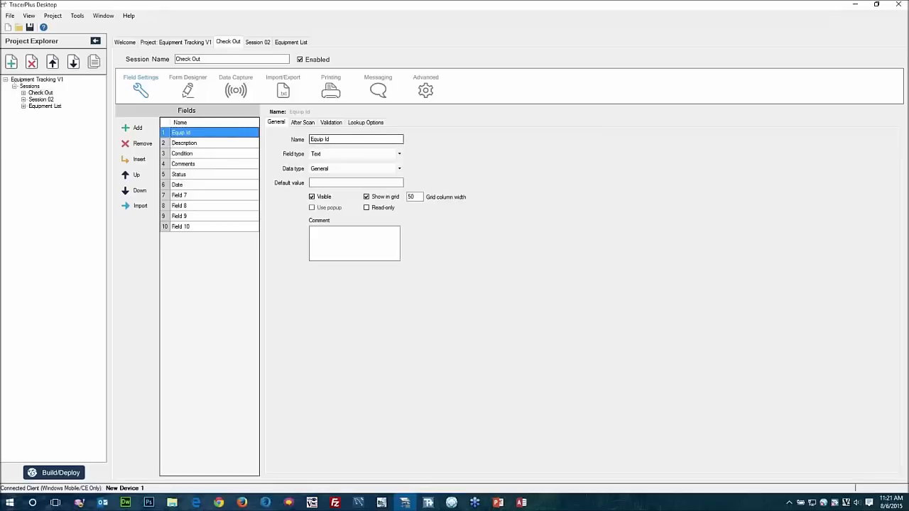
{"action": "left_click", "coordinate": [176, 144]}
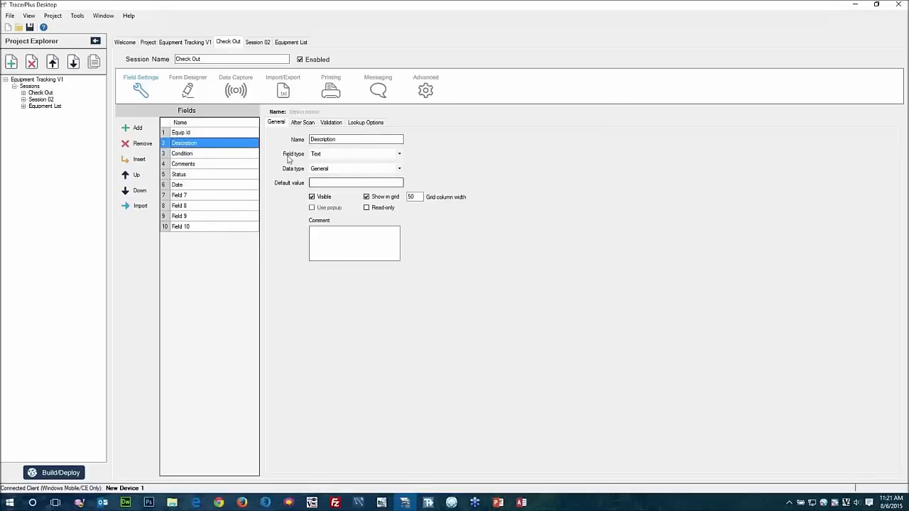
{"action": "left_click", "coordinate": [355, 123]}
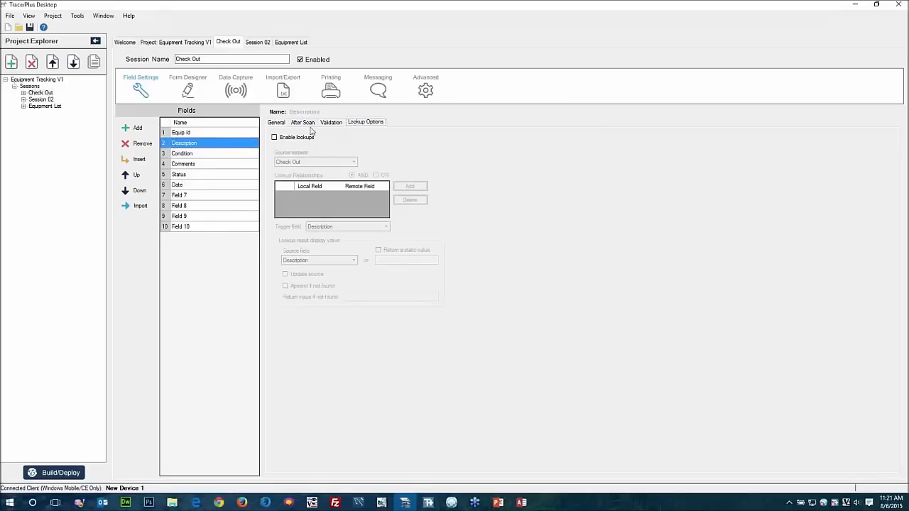
{"action": "left_click", "coordinate": [275, 137]}
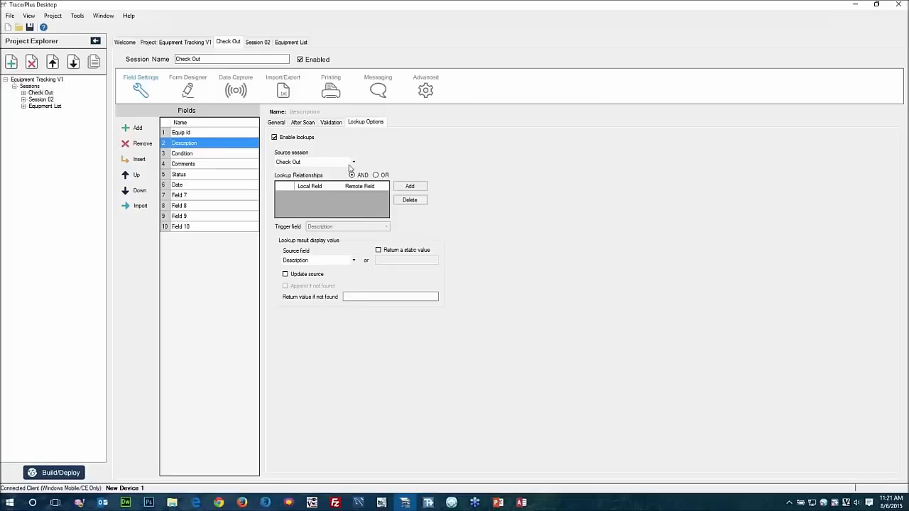
{"action": "left_click", "coordinate": [351, 162]}
{"action": "left_click", "coordinate": [312, 183]}
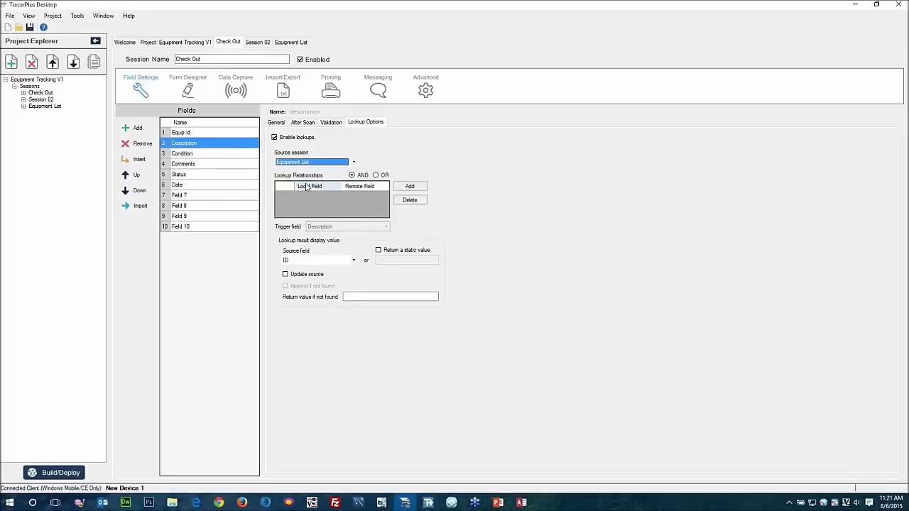
- Add a lookup relationship from local field Equip Id to remote field Equip ID, returning the Description source field
{"action": "left_click", "coordinate": [409, 186]}
{"action": "left_click", "coordinate": [438, 260]}
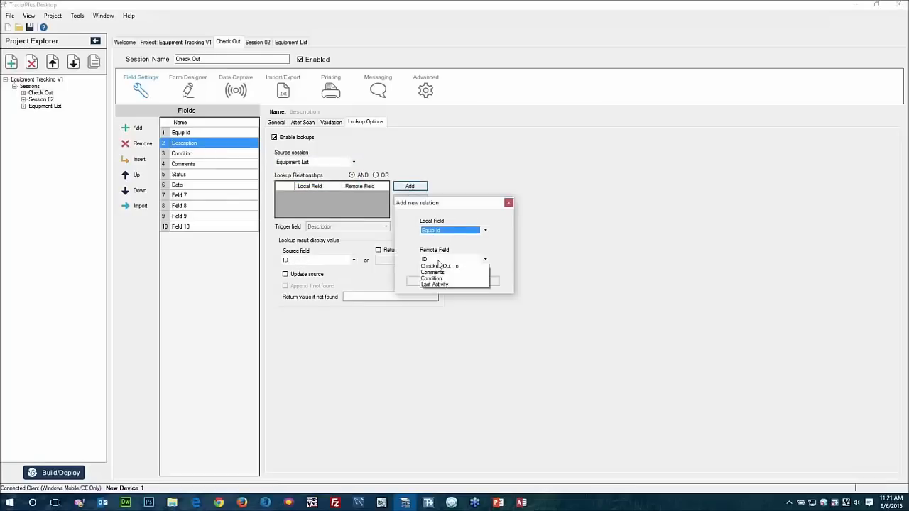
{"action": "left_click", "coordinate": [435, 270]}
{"action": "left_click", "coordinate": [426, 281]}
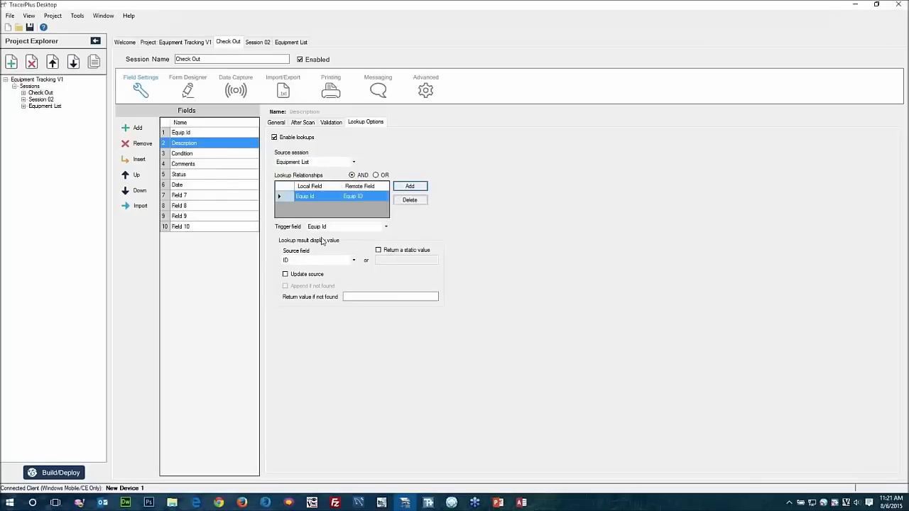
{"action": "left_click", "coordinate": [298, 263]}
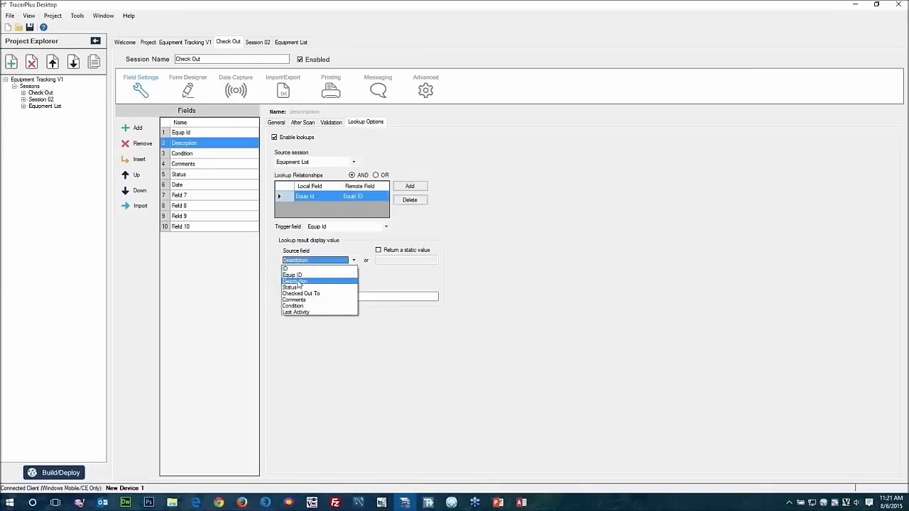
{"action": "left_click", "coordinate": [298, 282]}
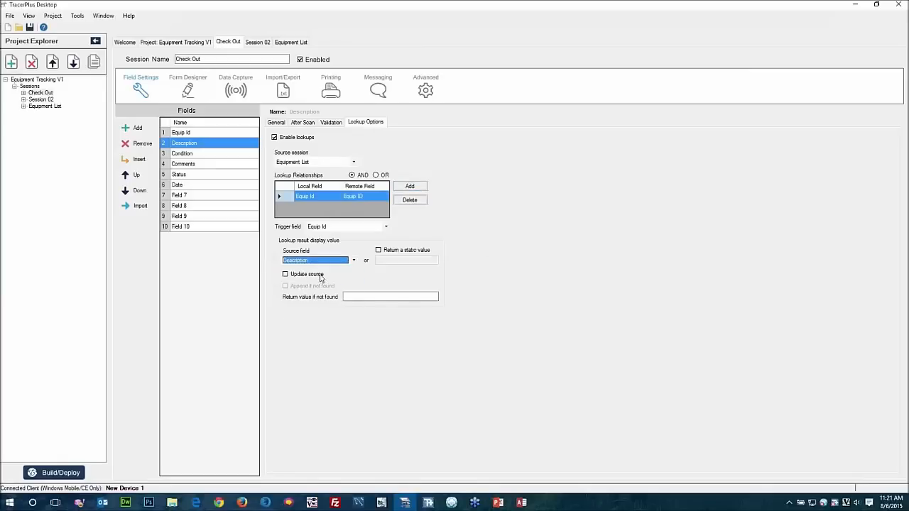
- Change the Condition field's type to Drop Down
{"action": "left_click", "coordinate": [178, 157]}
{"action": "left_click", "coordinate": [274, 123]}
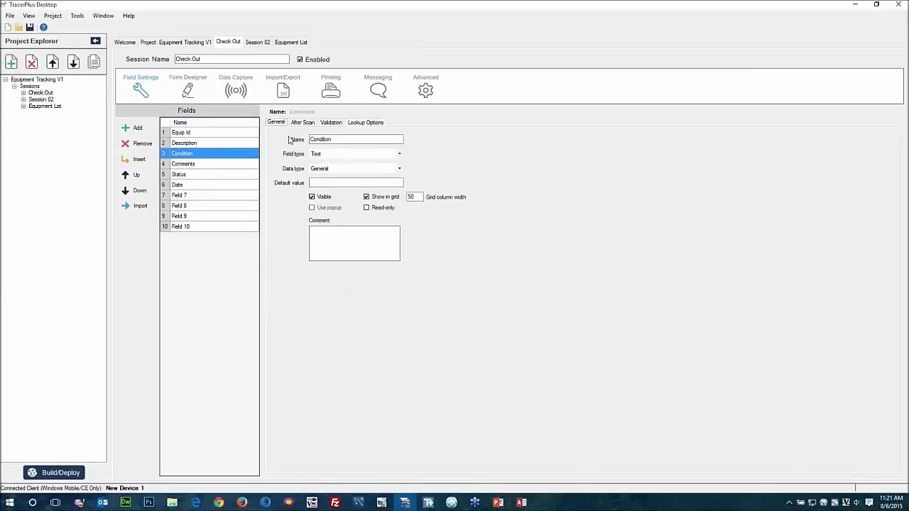
{"action": "left_click", "coordinate": [318, 155]}
{"action": "left_click", "coordinate": [320, 165]}
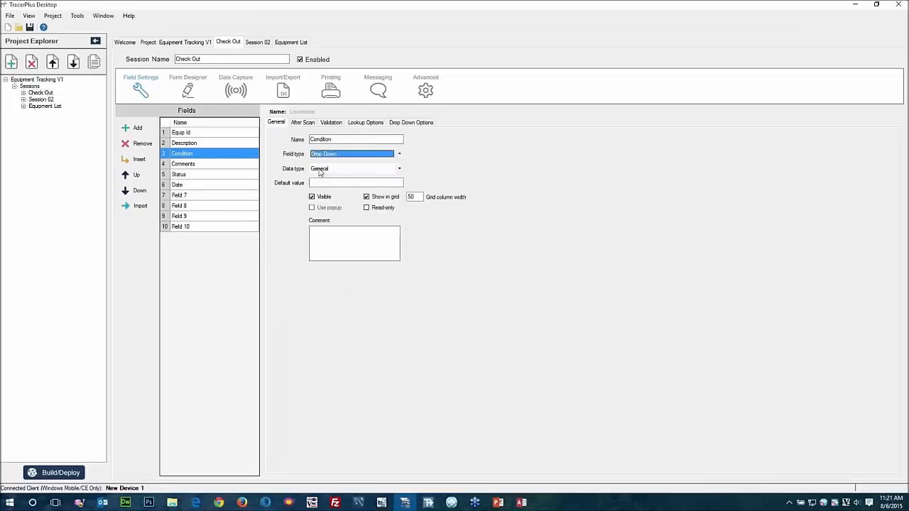
- Add Good, Fair, Poor and Damaged as display values of the Condition field's drop-down items
{"action": "left_click", "coordinate": [411, 122]}
{"action": "left_click", "coordinate": [290, 162]}
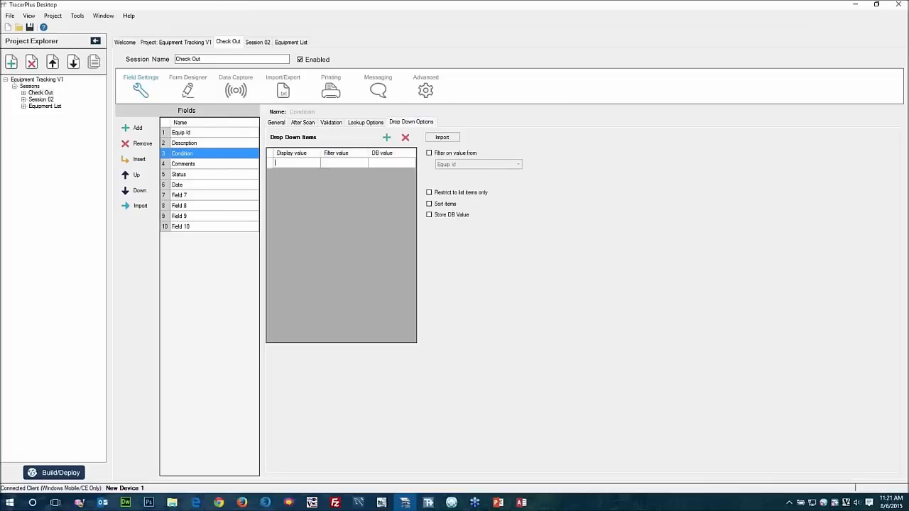
{"action": "type", "text": "Good"}
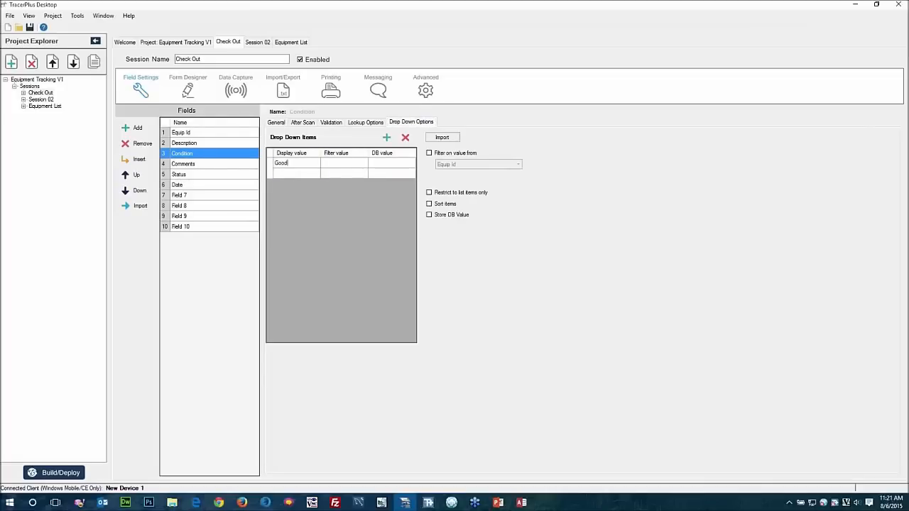
{"action": "key", "text": "Return"}
{"action": "type", "text": "Fair"}
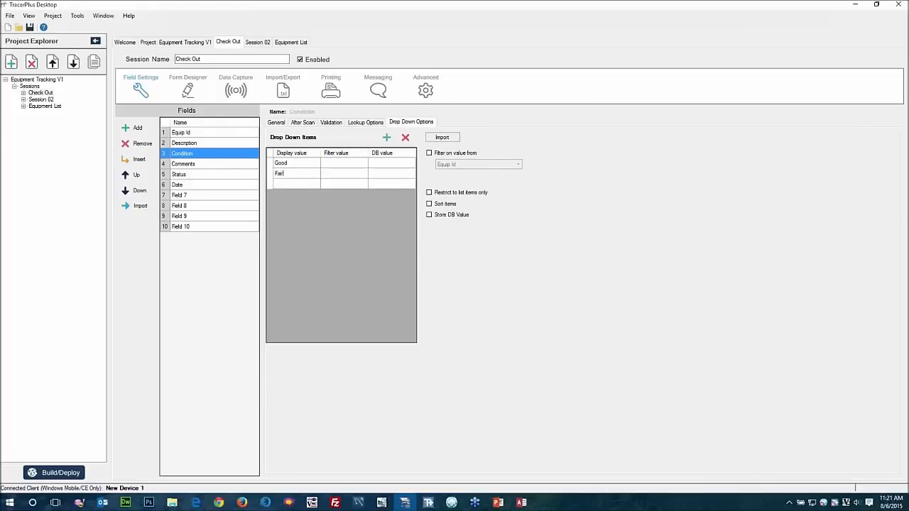
{"action": "key", "text": "Return"}
{"action": "type", "text": "Poor"}
{"action": "key", "text": "Return"}
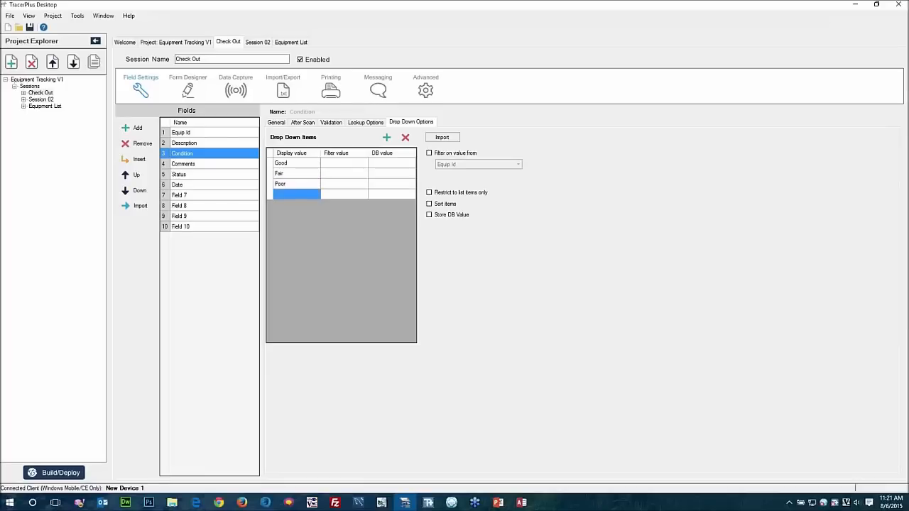
{"action": "type", "text": "Damaged"}
{"action": "key", "text": "Return"}
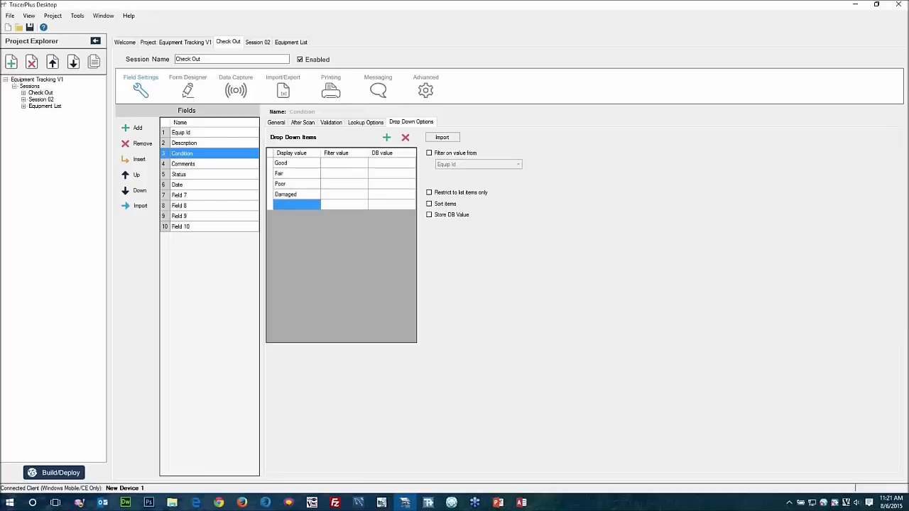
- Give the Status field the default value CHECK-OUT and make it read-only
{"action": "left_click", "coordinate": [201, 166]}
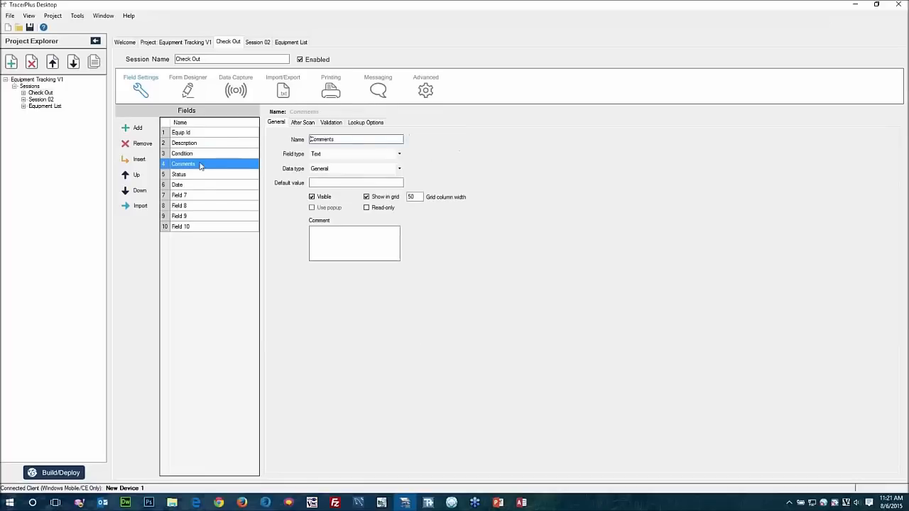
{"action": "left_click", "coordinate": [186, 177]}
{"action": "left_click", "coordinate": [325, 183]}
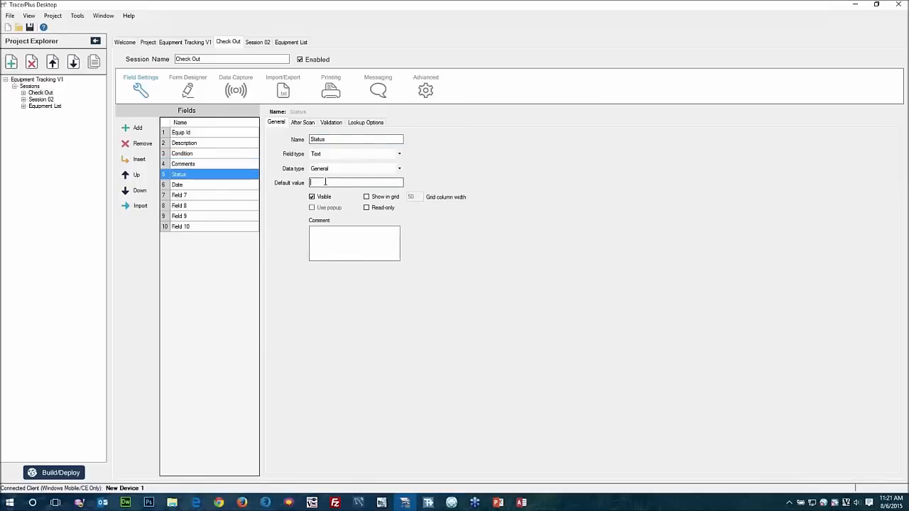
{"action": "type", "text": "CHECK-OUT"}
{"action": "left_click", "coordinate": [326, 183]}
{"action": "type", "text": "-"}
{"action": "left_click", "coordinate": [367, 207]}
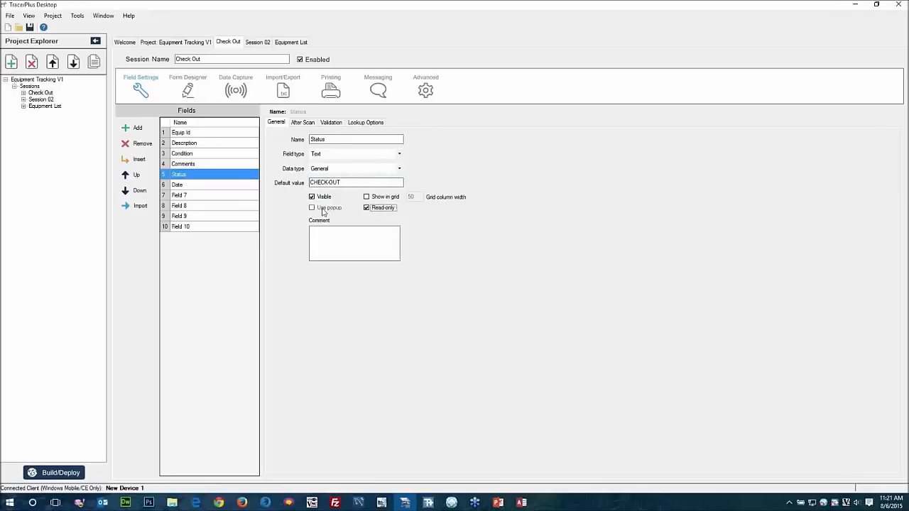
- Set the Date field's data type to DateTime
{"action": "left_click", "coordinate": [181, 186]}
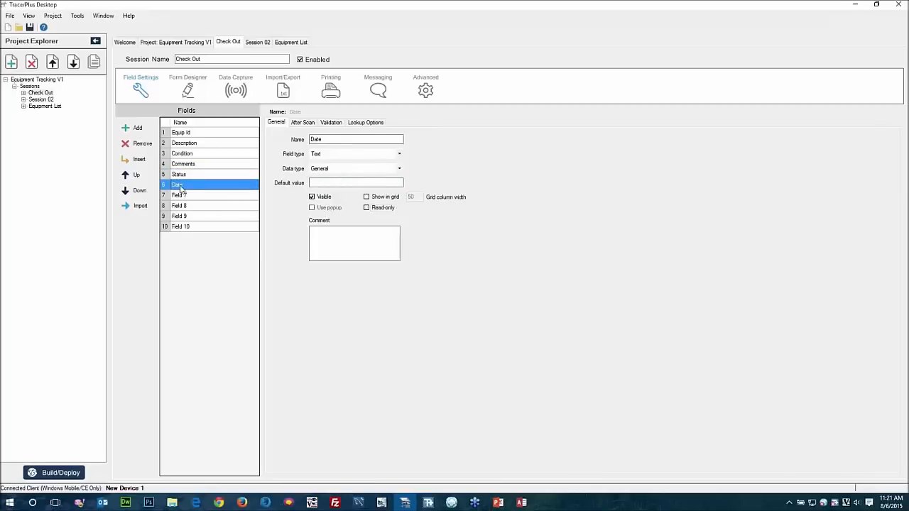
{"action": "left_click", "coordinate": [399, 168]}
{"action": "left_click", "coordinate": [320, 189]}
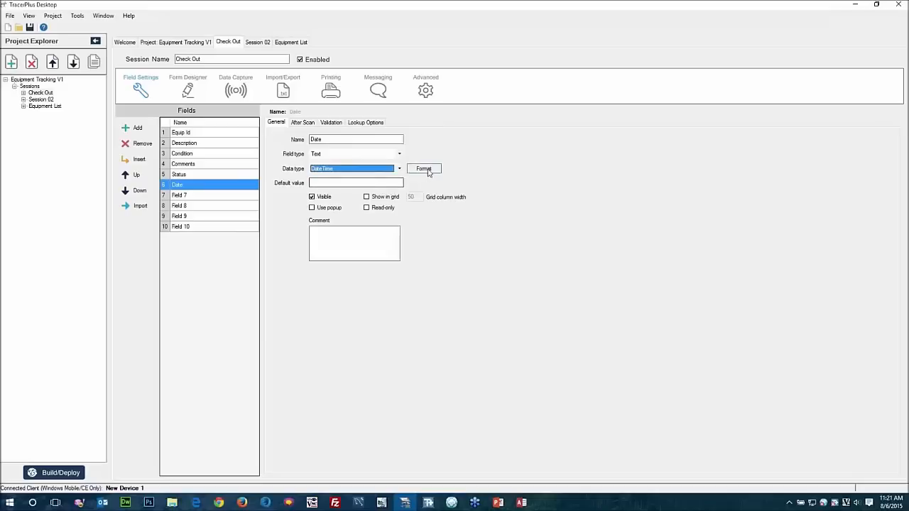
- Format the Date field with date M/dd/yyyy and time h:mm:ss t"M", and make it read-only
{"action": "left_click", "coordinate": [424, 169]}
{"action": "left_click", "coordinate": [506, 239]}
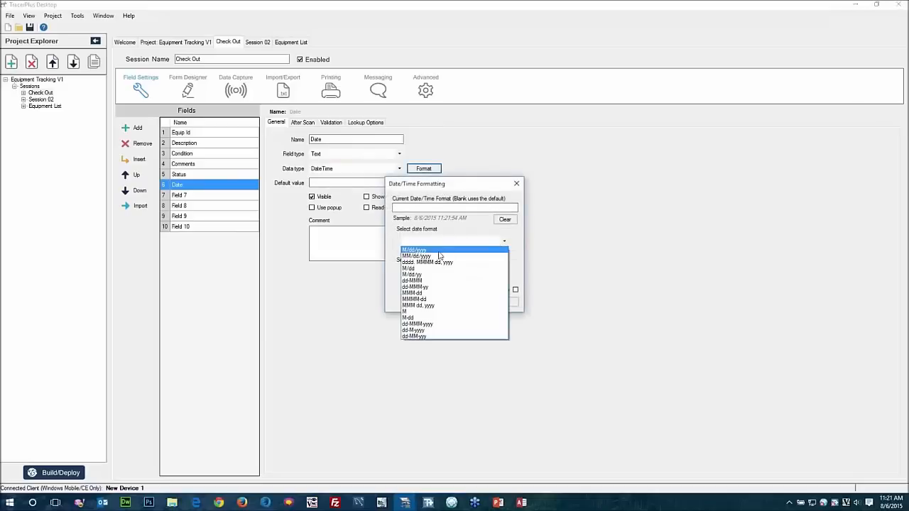
{"action": "left_click", "coordinate": [440, 253]}
{"action": "left_click", "coordinate": [506, 276]}
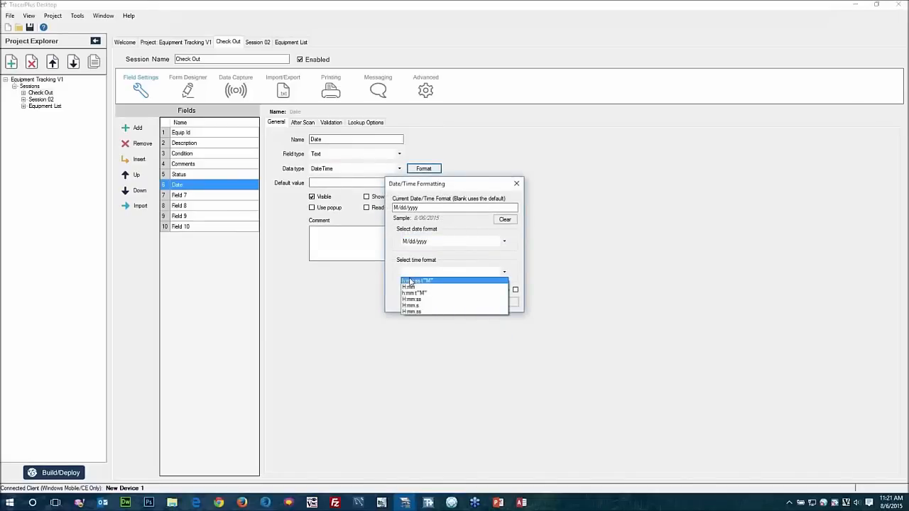
{"action": "left_click", "coordinate": [410, 282]}
{"action": "left_click", "coordinate": [462, 302]}
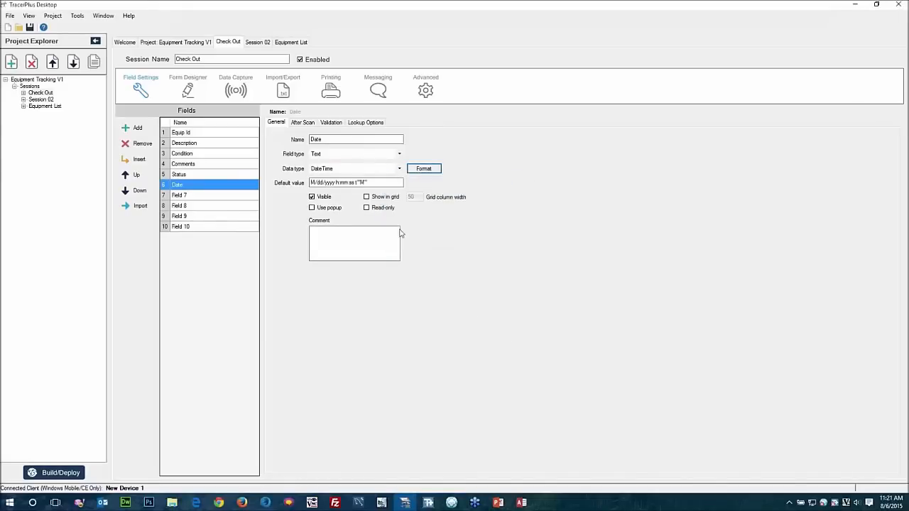
{"action": "left_click", "coordinate": [366, 208]}
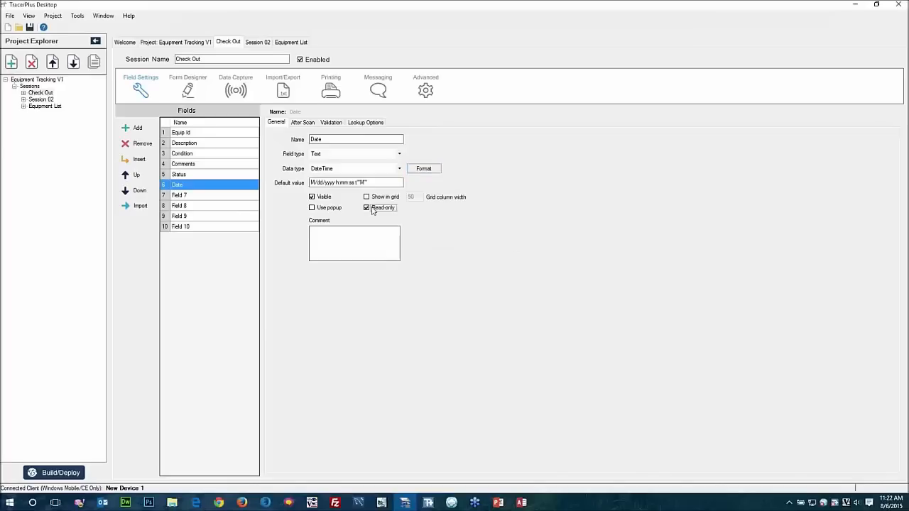
{"action": "left_click", "coordinate": [338, 246]}
- Insert a new field above Condition and name it Checkd Out To
{"action": "left_click", "coordinate": [162, 156]}
{"action": "left_click", "coordinate": [139, 159]}
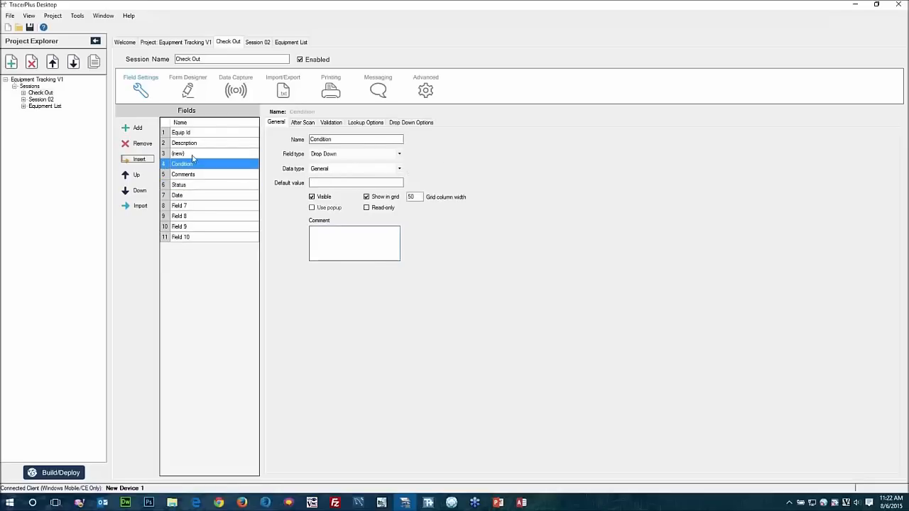
{"action": "left_click", "coordinate": [199, 154]}
{"action": "left_click", "coordinate": [200, 153]}
{"action": "type", "text": "Checkd Out To"}
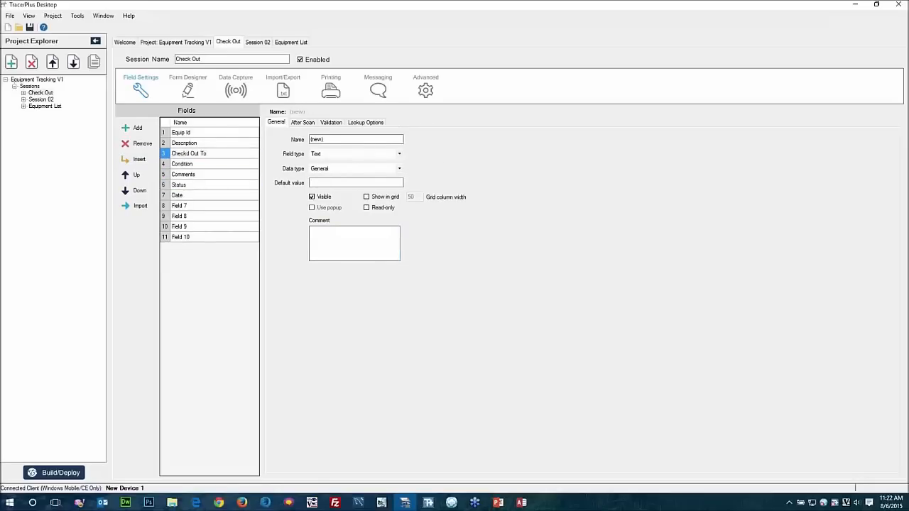
{"action": "key", "text": "Return"}
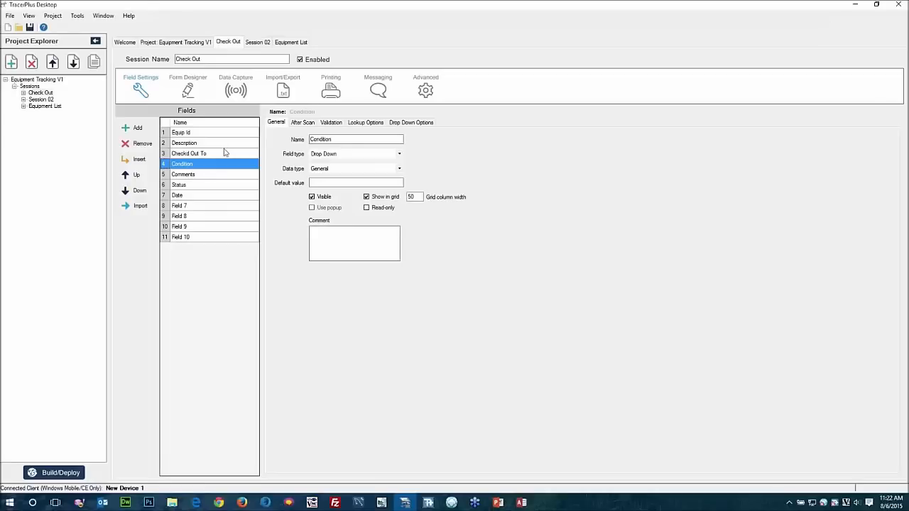
- Change the Checkd Out To field's type to Drop Down
{"action": "left_click", "coordinate": [225, 152]}
{"action": "left_click", "coordinate": [316, 154]}
{"action": "left_click", "coordinate": [323, 168]}
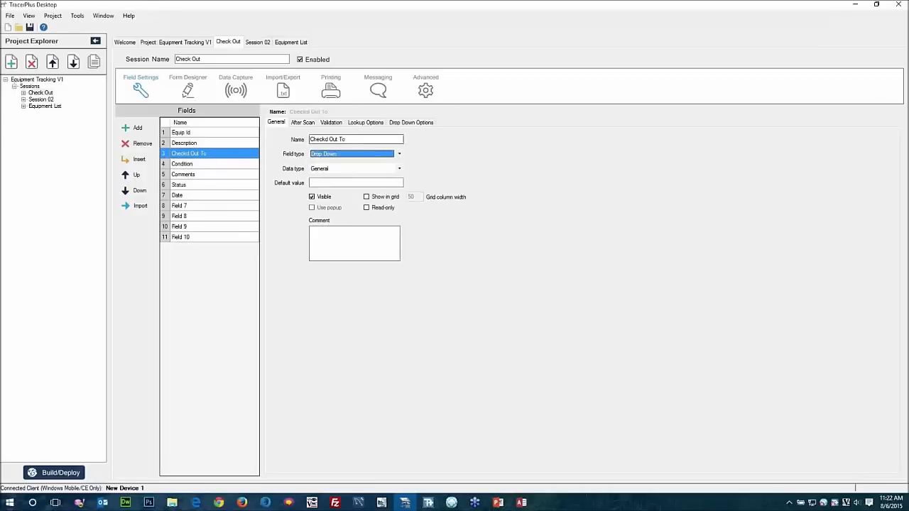
- Fill the Checkd Out To field's drop-down items with five people's first names as display values
{"action": "left_click", "coordinate": [411, 121]}
{"action": "left_click", "coordinate": [293, 163]}
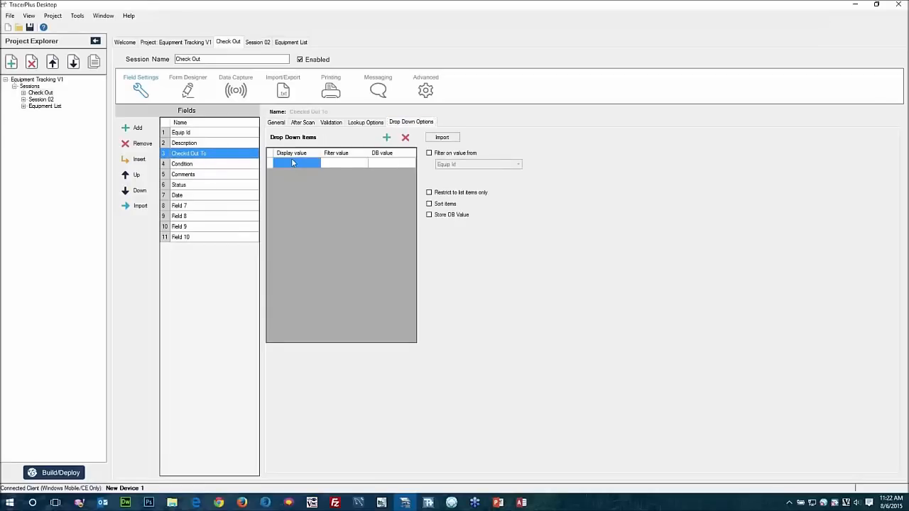
{"action": "type", "text": "John"}
{"action": "key", "text": "Return"}
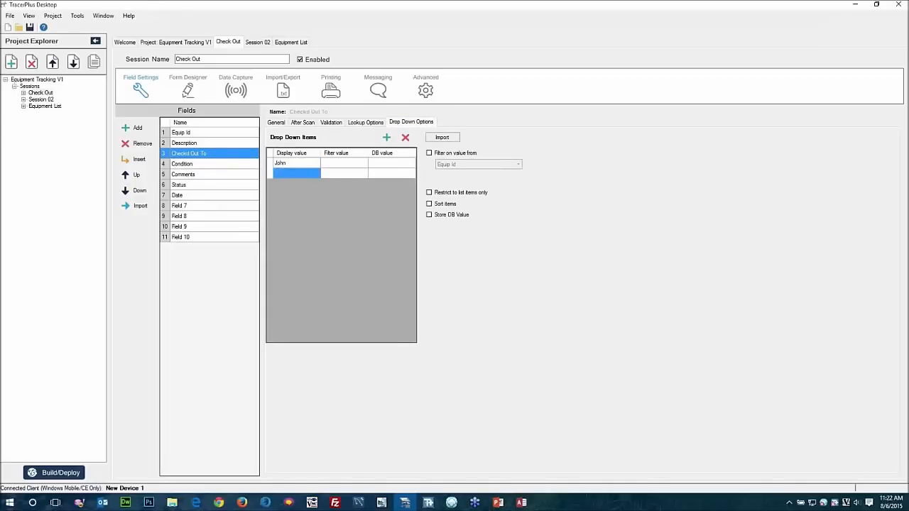
{"action": "type", "text": "Joe"}
{"action": "key", "text": "Return"}
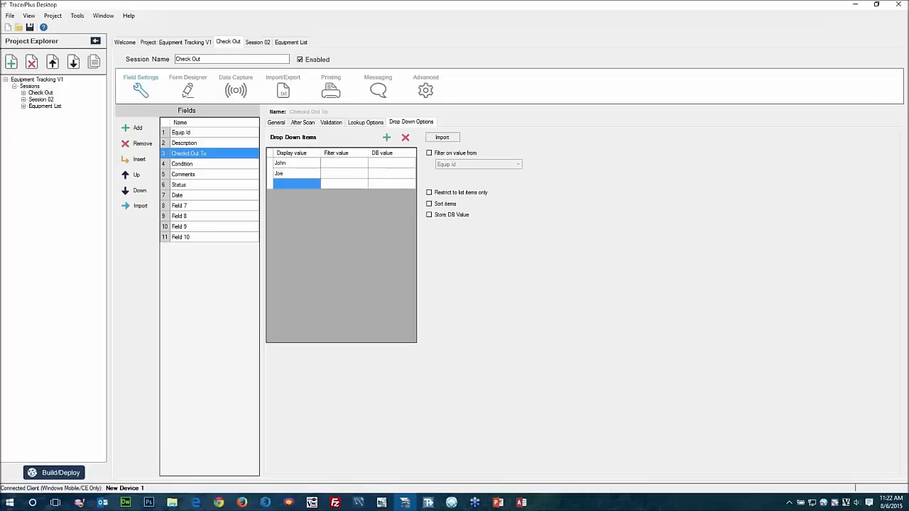
{"action": "type", "text": "Brad"}
{"action": "key", "text": "Return"}
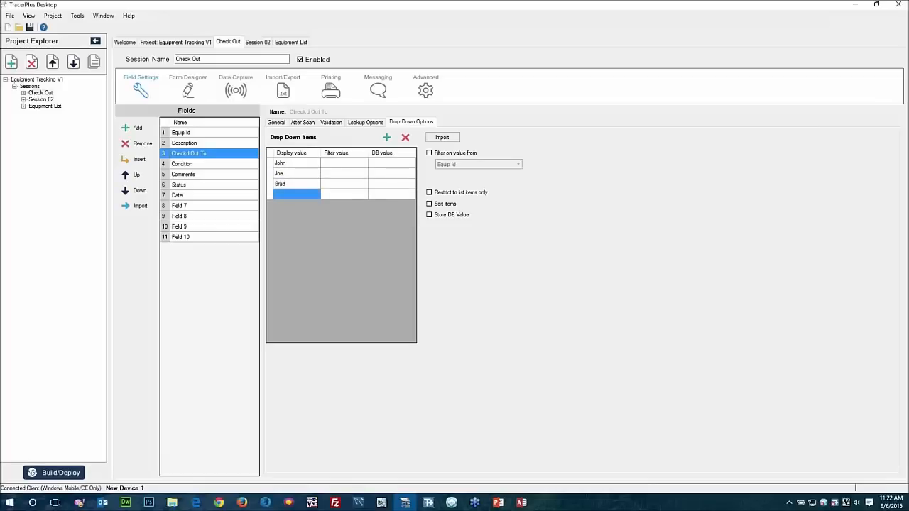
{"action": "type", "text": "Christine"}
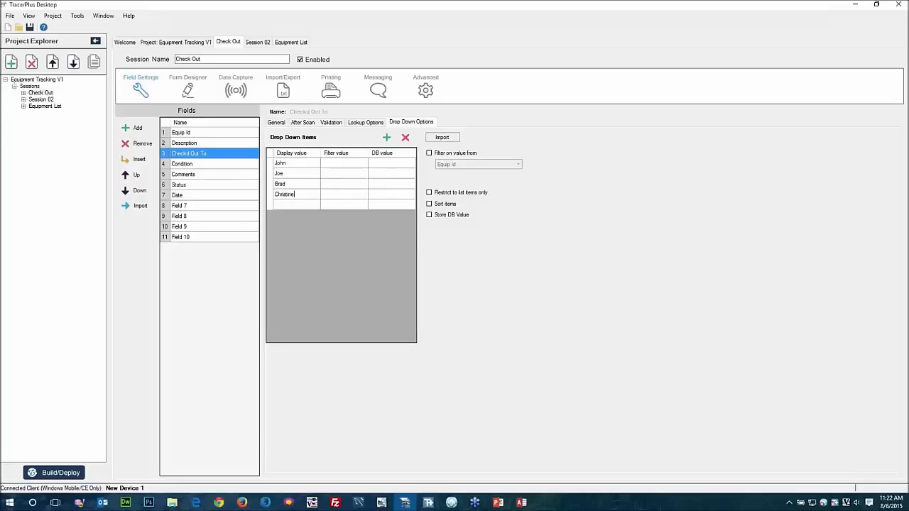
{"action": "key", "text": "Return"}
{"action": "type", "text": "Ka"}
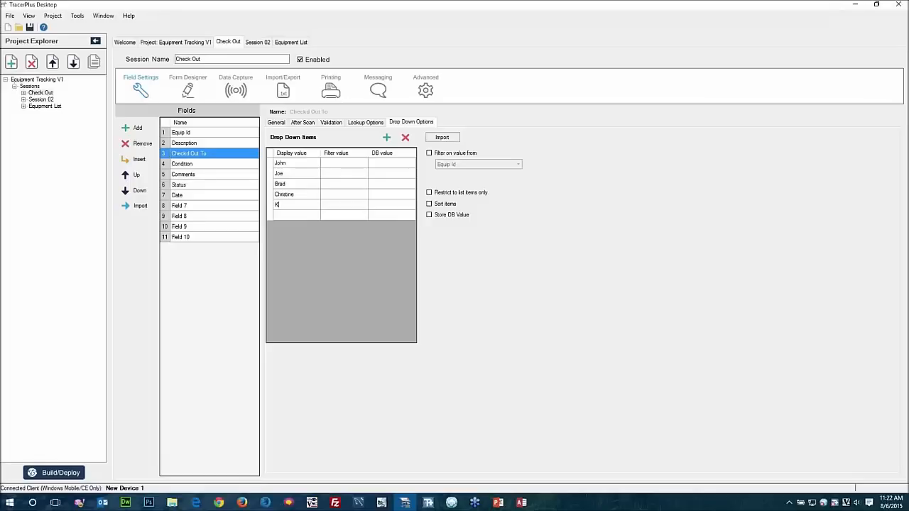
{"action": "type", "text": "ristin"}
{"action": "key", "text": "Return"}
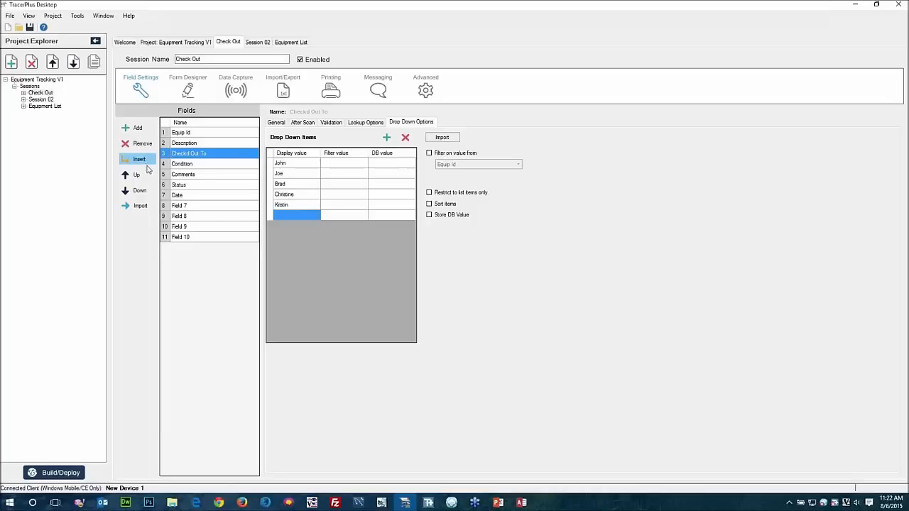
- Rename Field 7 as Updated Checked Out To
{"action": "left_click", "coordinate": [192, 186]}
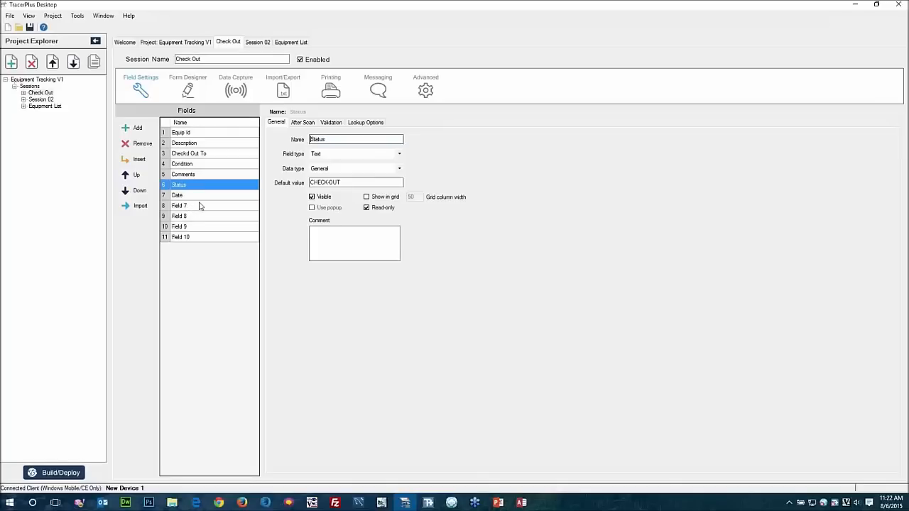
{"action": "left_click", "coordinate": [181, 157]}
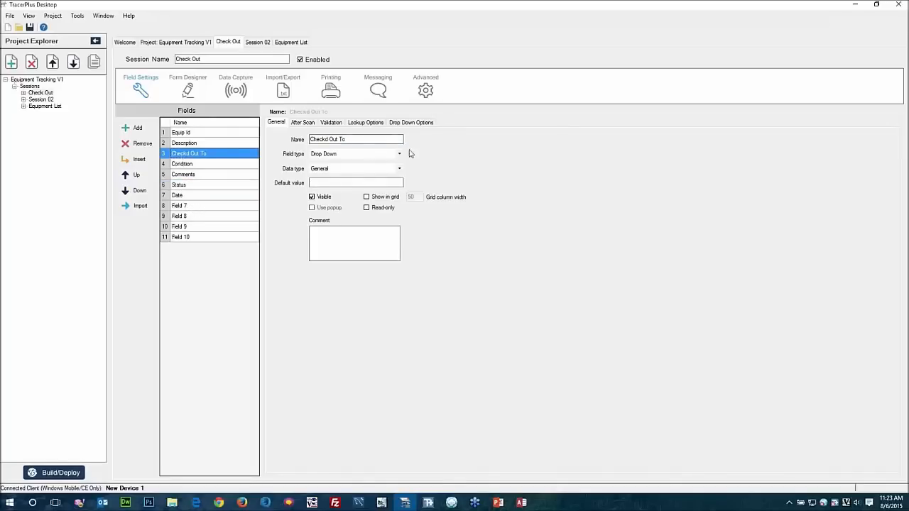
{"action": "left_click", "coordinate": [181, 207]}
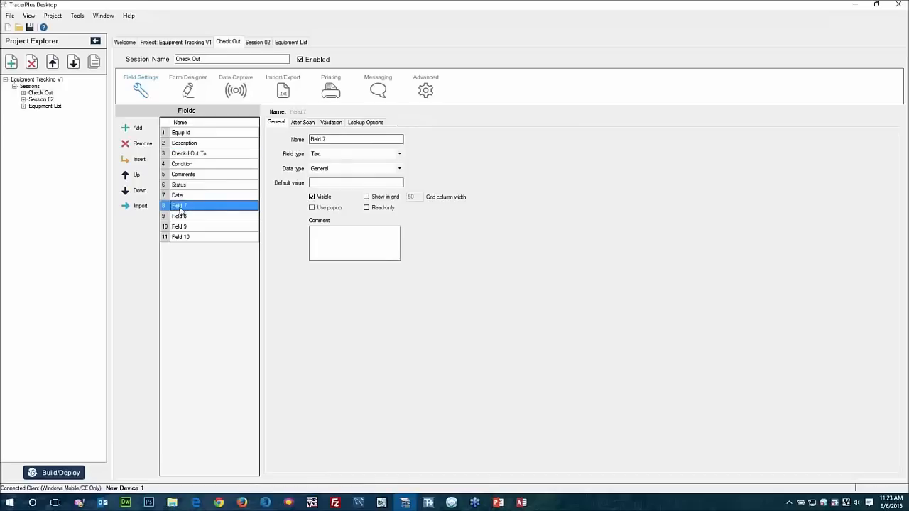
{"action": "left_click", "coordinate": [319, 142]}
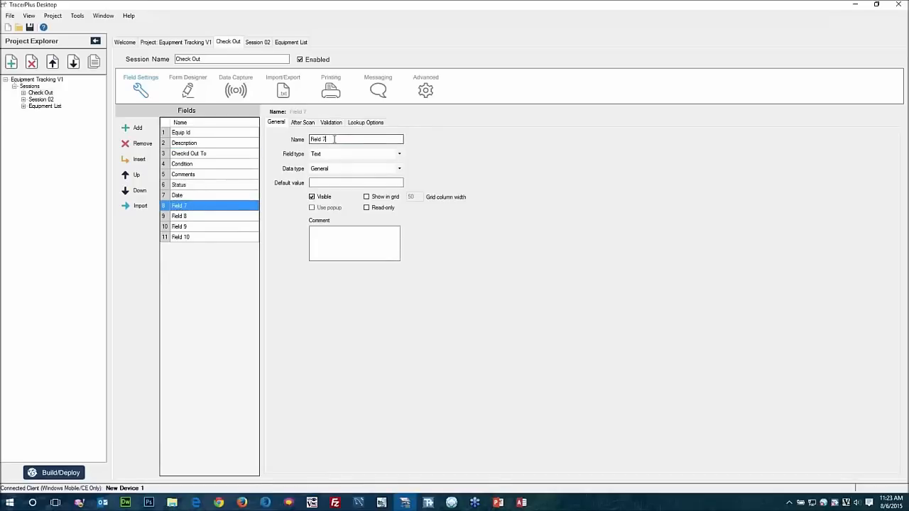
{"action": "left_click_drag", "start_coordinate": [333, 139], "coordinate": [297, 140]}
{"action": "type", "text": "Updated Chec"}
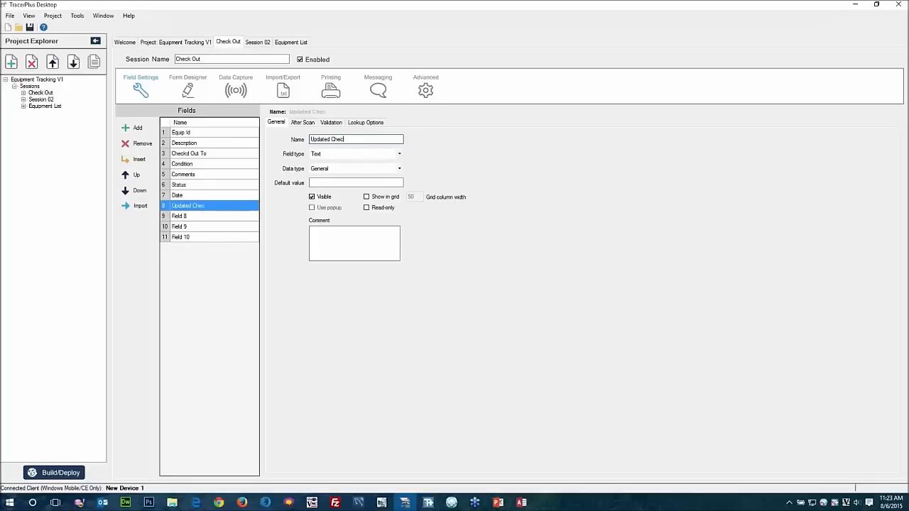
{"action": "type", "text": "ked Out To"}
- Rename Field 8 as Update Condition
{"action": "left_click", "coordinate": [174, 218]}
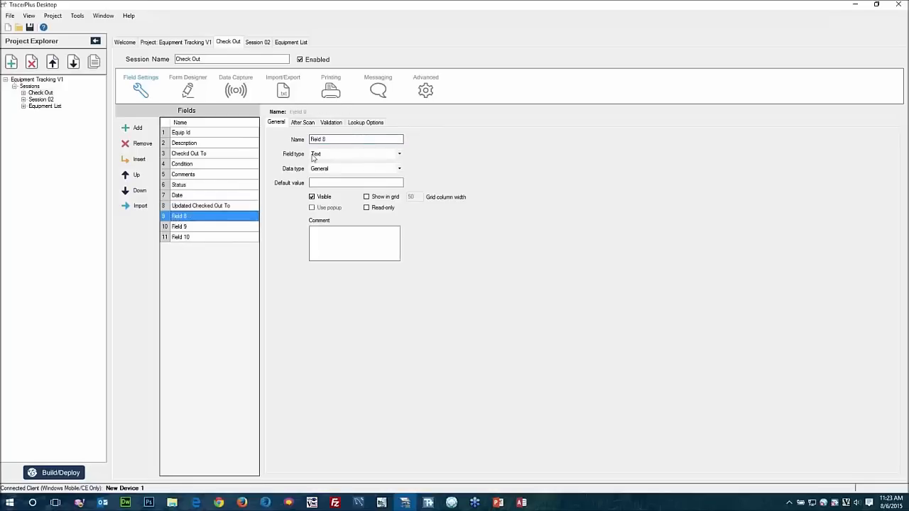
{"action": "left_click_drag", "start_coordinate": [330, 139], "coordinate": [285, 138]}
{"action": "type", "text": "Update Condition"}
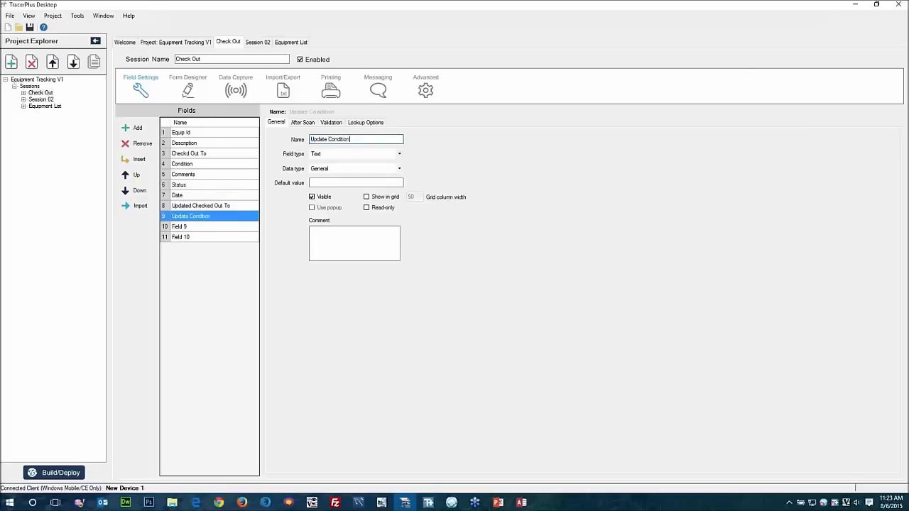
{"action": "key", "text": "Tab"}
- Rename Field 9 as Update Comments and Field 10 as Update Status
{"action": "left_click", "coordinate": [191, 225]}
{"action": "left_click", "coordinate": [339, 140]}
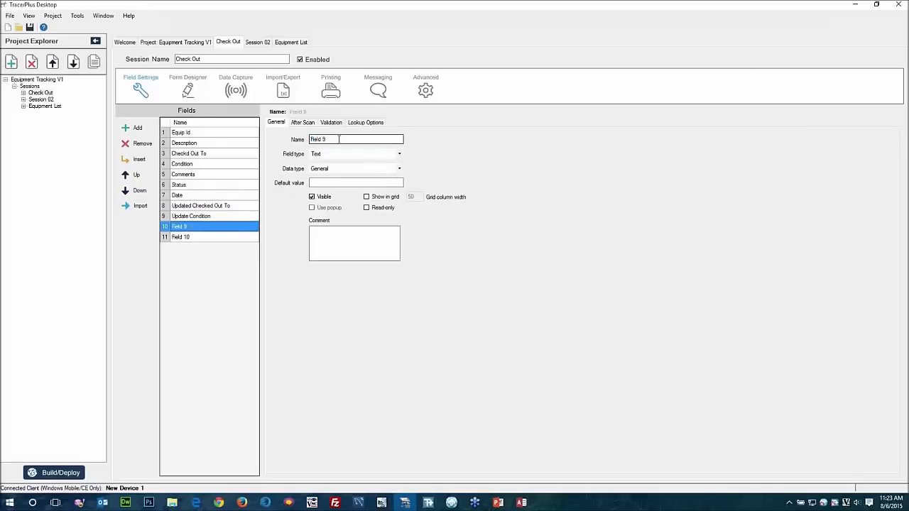
{"action": "left_click", "coordinate": [194, 227]}
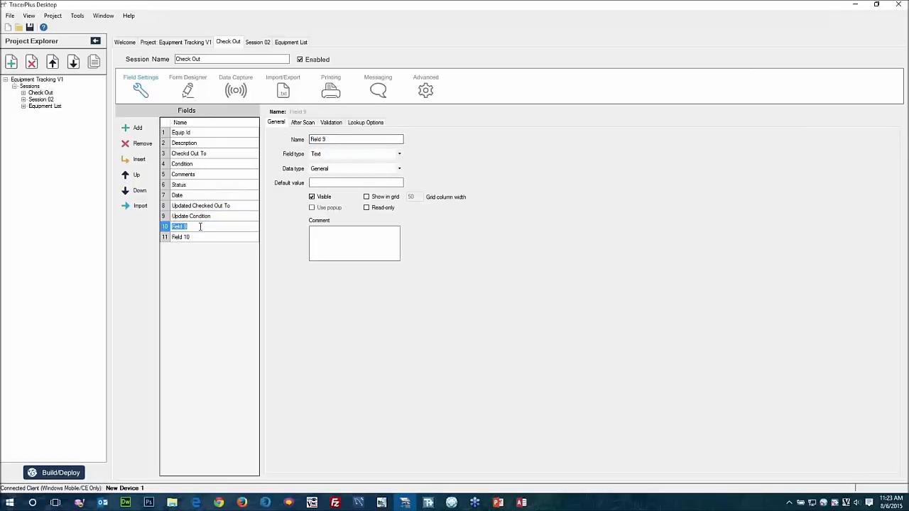
{"action": "type", "text": "Update Comments"}
{"action": "key", "text": "Return"}
{"action": "type", "text": "Update "}
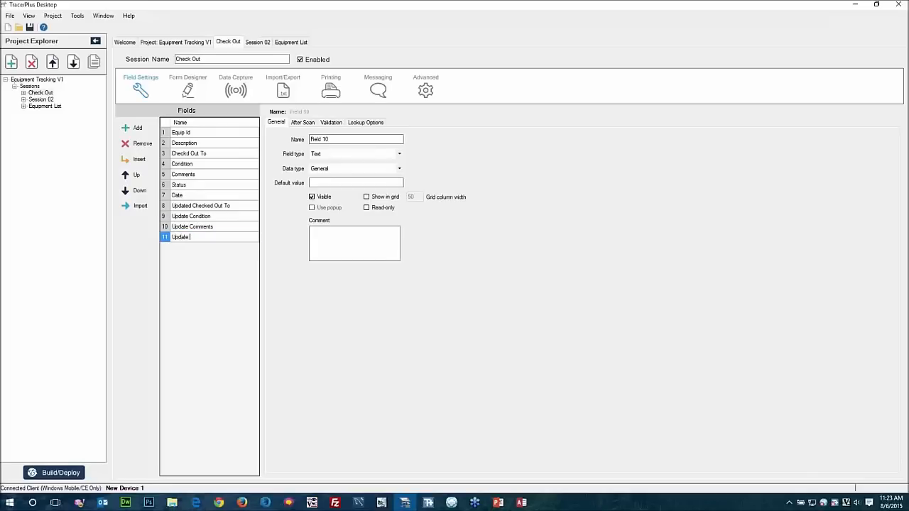
{"action": "type", "text": "Status"}
{"action": "key", "text": "Return"}
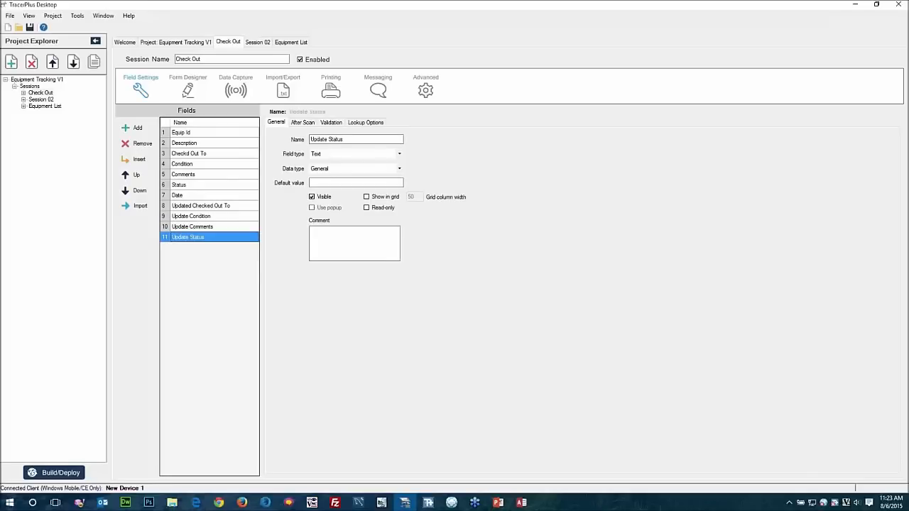
- Add a twelfth field at the end of the Check Out list and name it Update Date
{"action": "left_click", "coordinate": [128, 127]}
{"action": "left_click", "coordinate": [200, 248]}
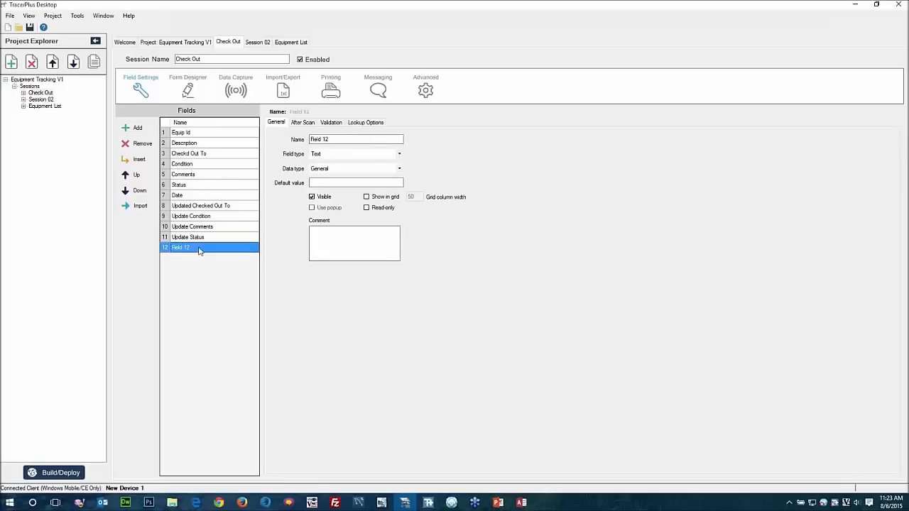
{"action": "left_click", "coordinate": [200, 249]}
{"action": "type", "text": "Update D"}
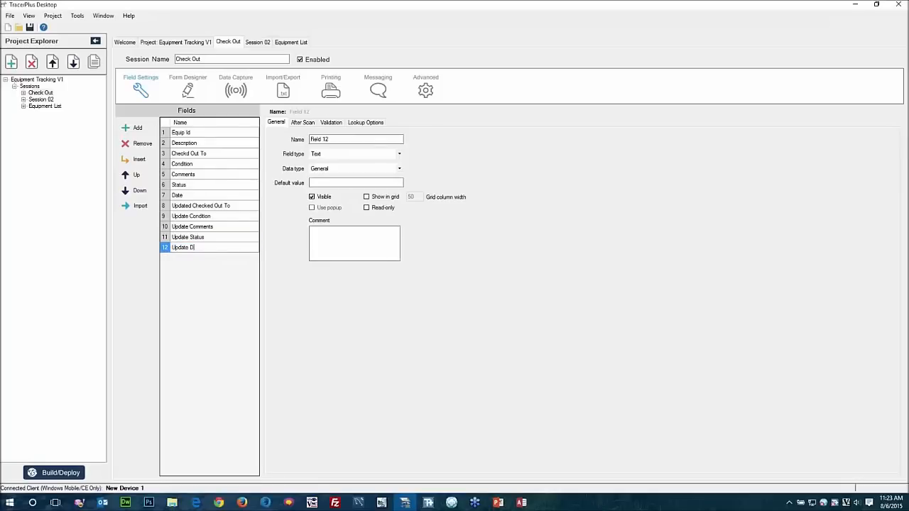
{"action": "type", "text": "ate"}
{"action": "key", "text": "Return"}
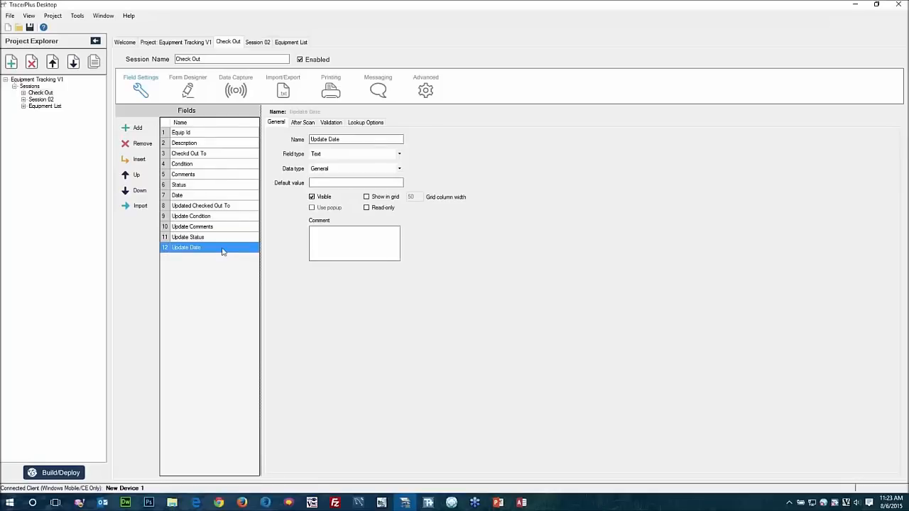
- Turn off visibility for the Updated Checked Out To, Update Condition, Update Comments, Update Status and Update Date fields
{"action": "left_click", "coordinate": [211, 205]}
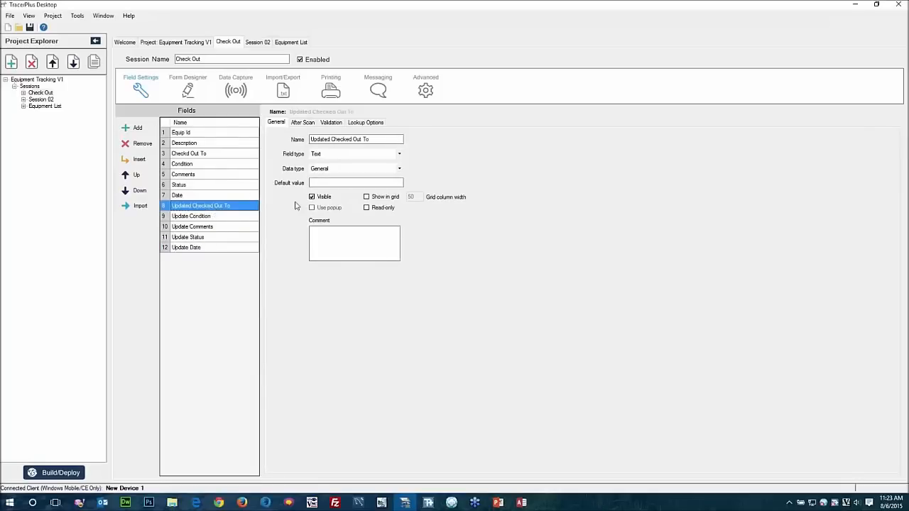
{"action": "left_click", "coordinate": [232, 217]}
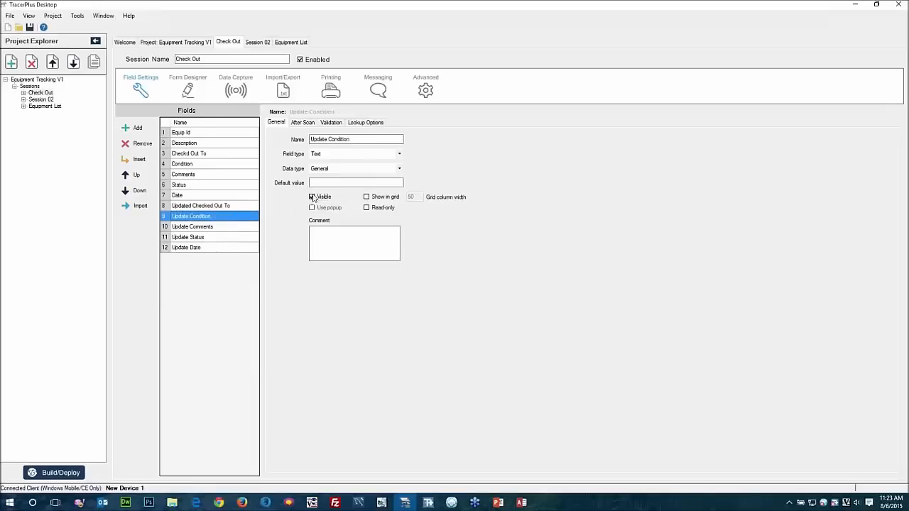
{"action": "left_click", "coordinate": [312, 197]}
{"action": "left_click", "coordinate": [231, 226]}
{"action": "left_click", "coordinate": [312, 197]}
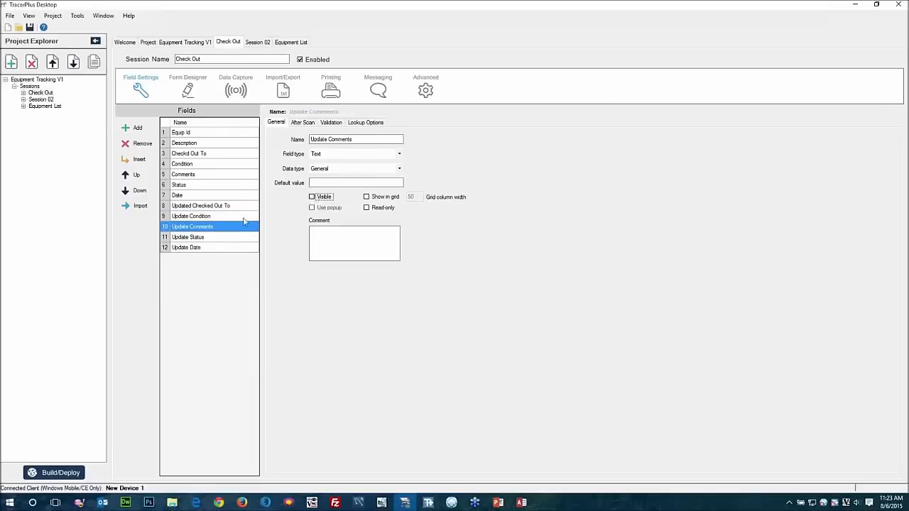
{"action": "left_click", "coordinate": [235, 237]}
{"action": "left_click", "coordinate": [313, 197]}
{"action": "left_click", "coordinate": [237, 247]}
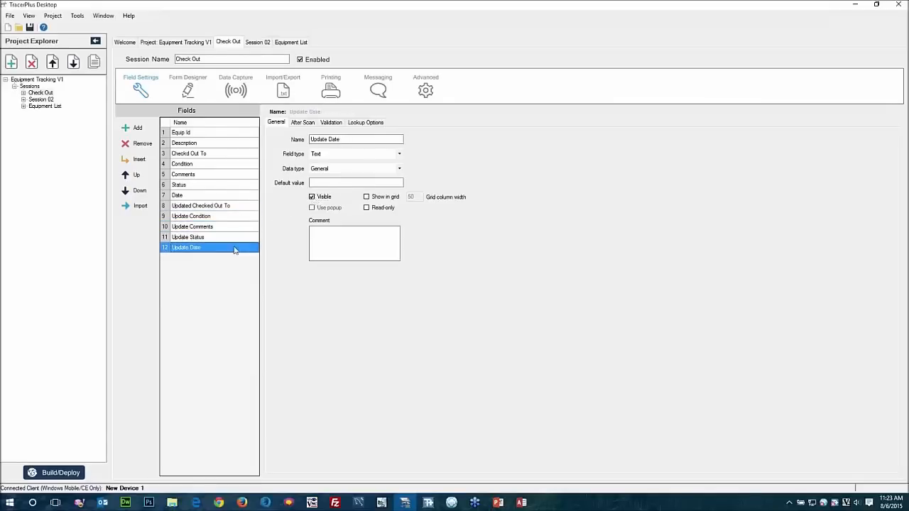
{"action": "left_click", "coordinate": [313, 197]}
- Enable lookups for the Updated Checked Out To field and change its field type to Calculated
{"action": "left_click", "coordinate": [218, 207]}
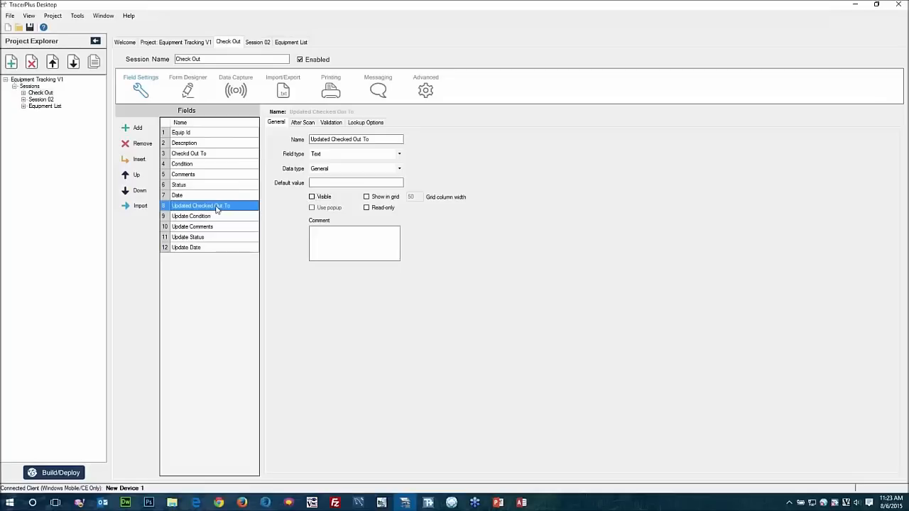
{"action": "left_click", "coordinate": [367, 122]}
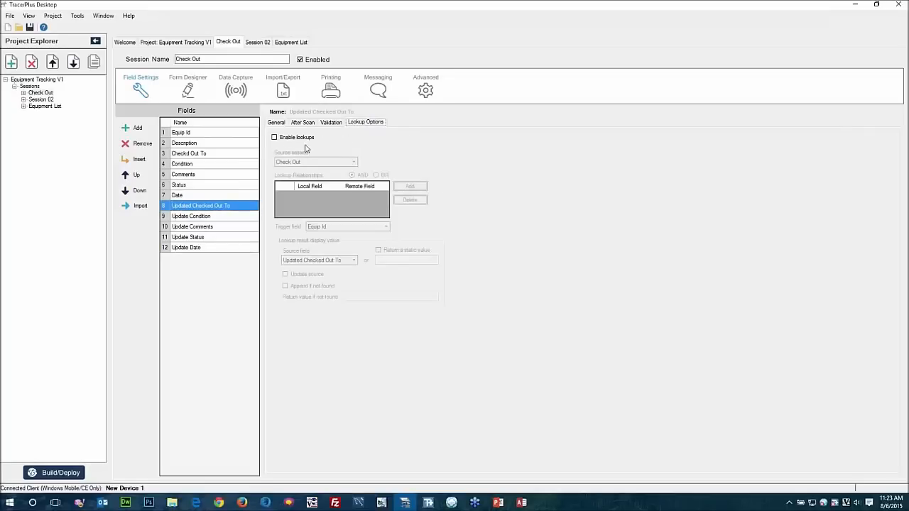
{"action": "left_click", "coordinate": [276, 138]}
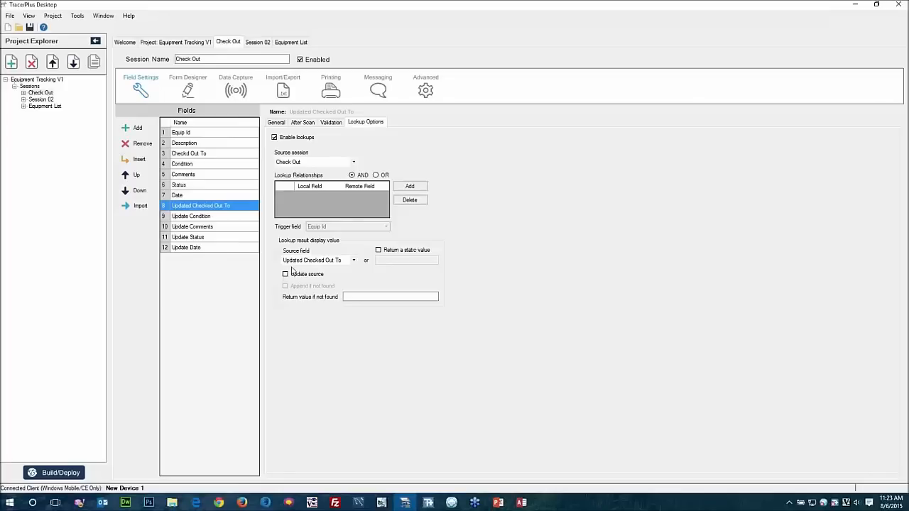
{"action": "left_click", "coordinate": [277, 124]}
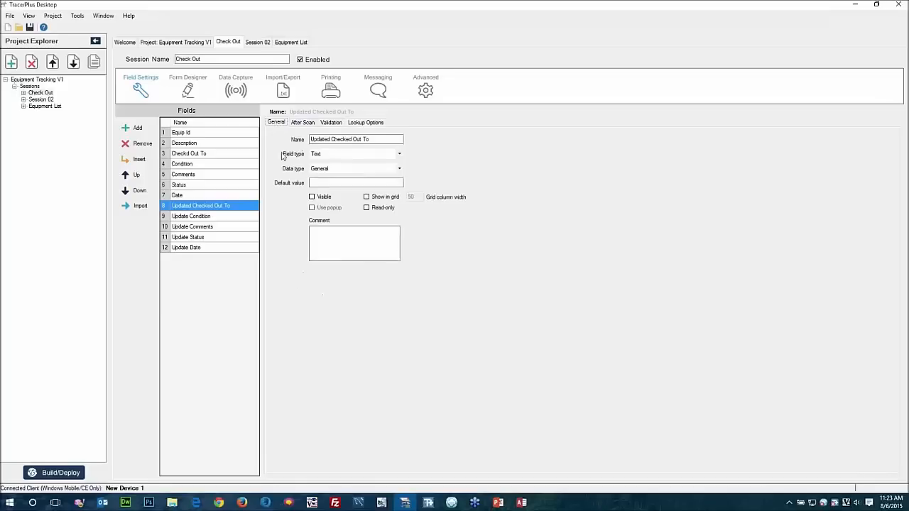
{"action": "left_click", "coordinate": [341, 155]}
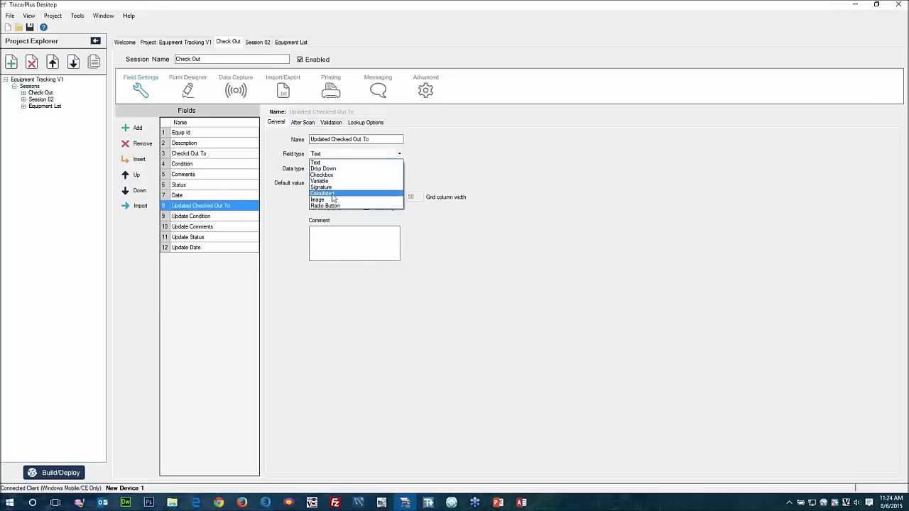
{"action": "left_click", "coordinate": [333, 197]}
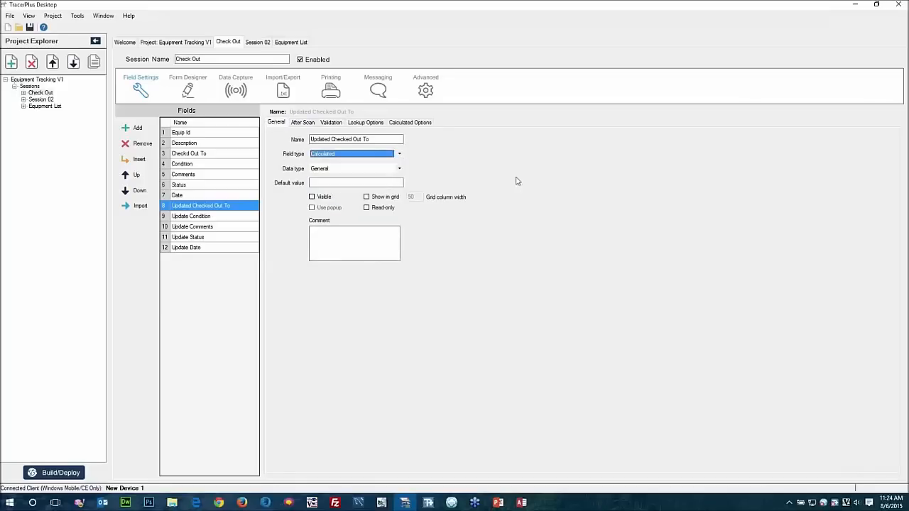
- Set the lookup's source session to Equipment List and add a relation from local field Equip Id to remote field Equip ID
{"action": "left_click", "coordinate": [375, 123]}
{"action": "left_click", "coordinate": [353, 164]}
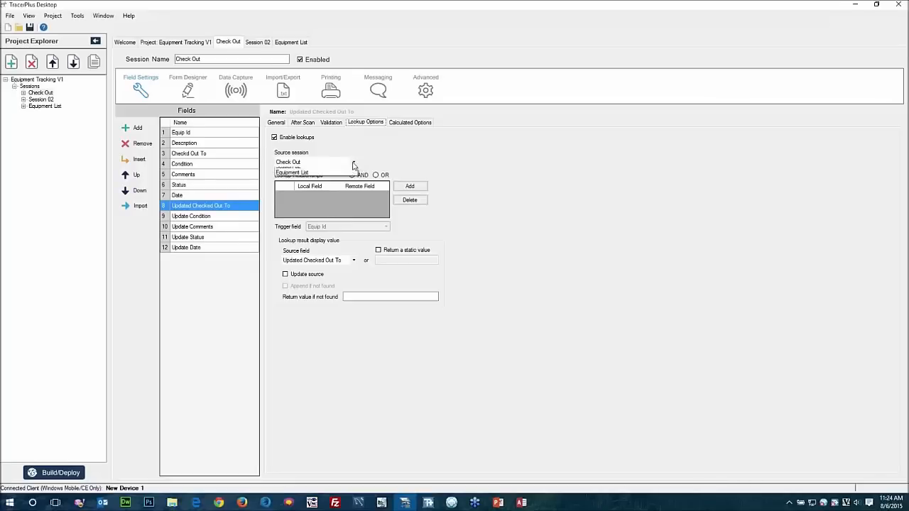
{"action": "left_click", "coordinate": [328, 183]}
{"action": "left_click", "coordinate": [411, 187]}
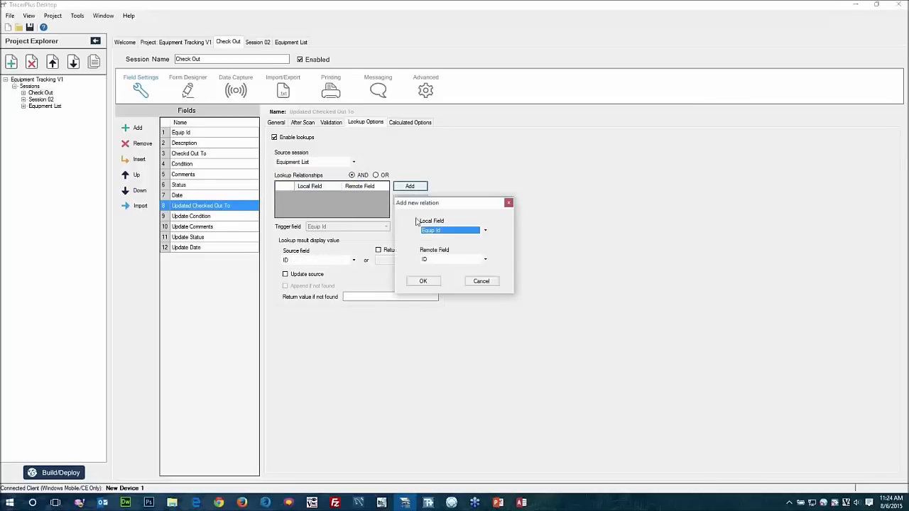
{"action": "left_click", "coordinate": [435, 258]}
{"action": "left_click", "coordinate": [436, 274]}
{"action": "left_click", "coordinate": [422, 281]}
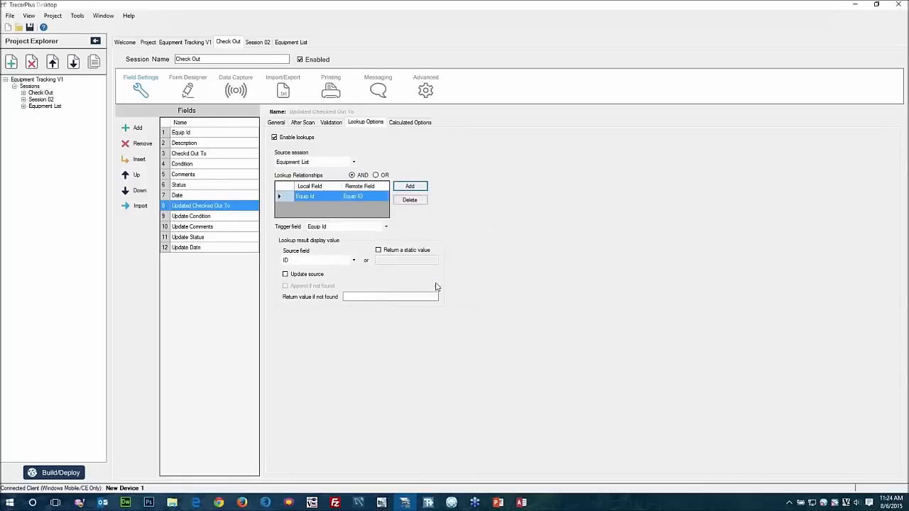
- Set the Updated Checked Out To lookup's source field to Checked Out To and enable updating of the source
{"action": "left_click", "coordinate": [305, 260]}
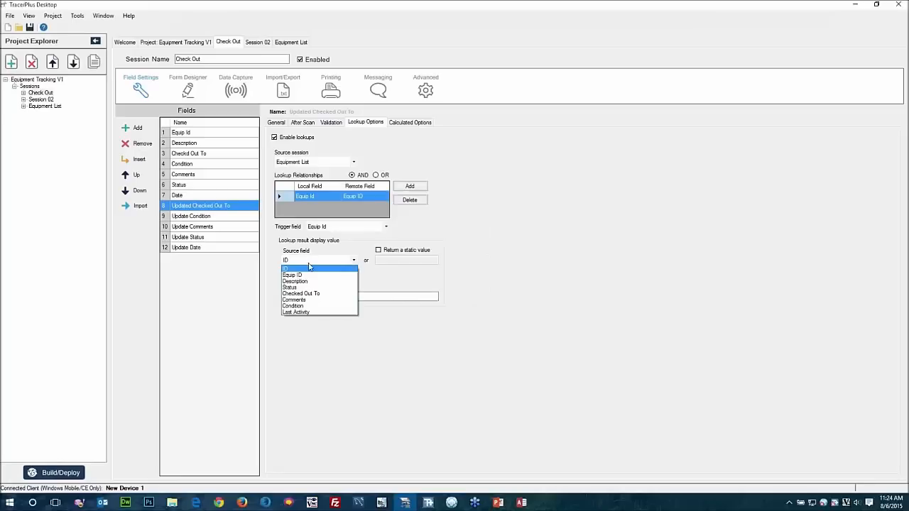
{"action": "left_click", "coordinate": [310, 293]}
{"action": "left_click", "coordinate": [286, 275]}
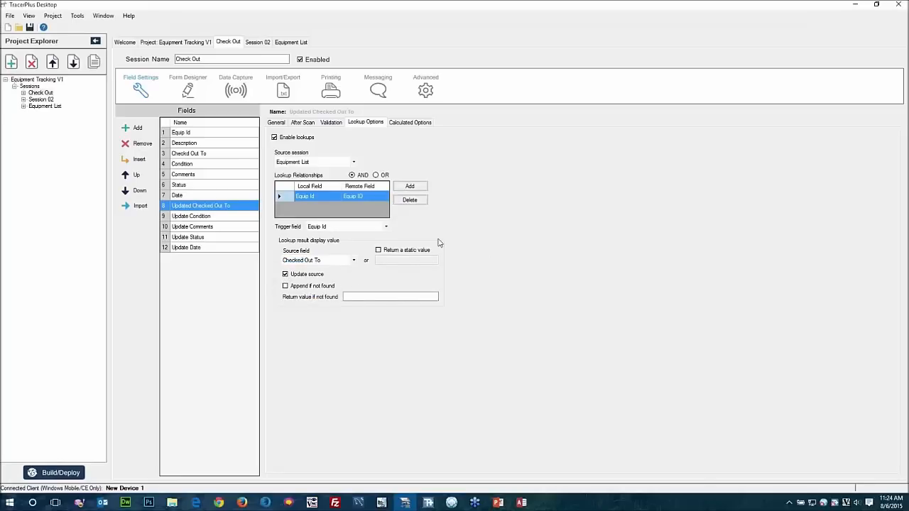
- Insert the Checkd Out To field into the calculation formula of the Updated Checked Out To field
{"action": "left_click", "coordinate": [409, 124]}
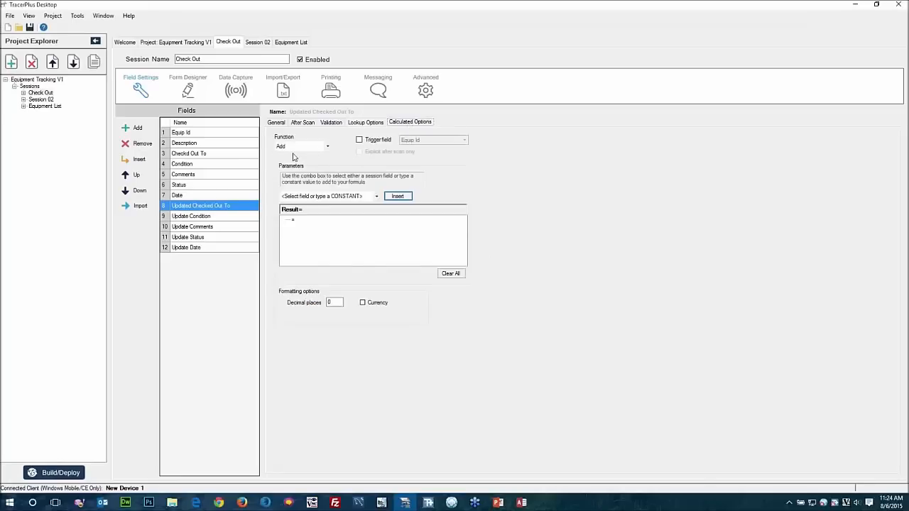
{"action": "left_click", "coordinate": [377, 198]}
{"action": "key", "text": "Down"}
{"action": "key", "text": "Down"}
{"action": "key", "text": "Down"}
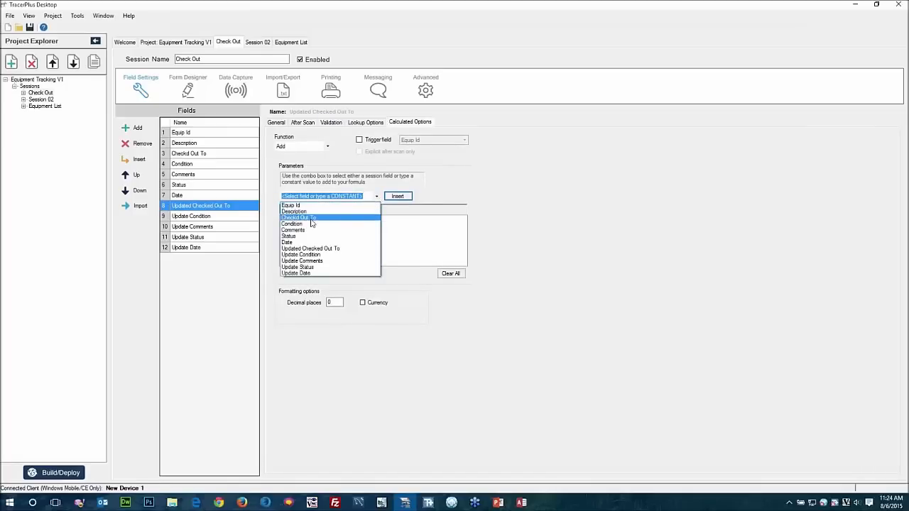
{"action": "key", "text": "Return"}
{"action": "left_click", "coordinate": [394, 196]}
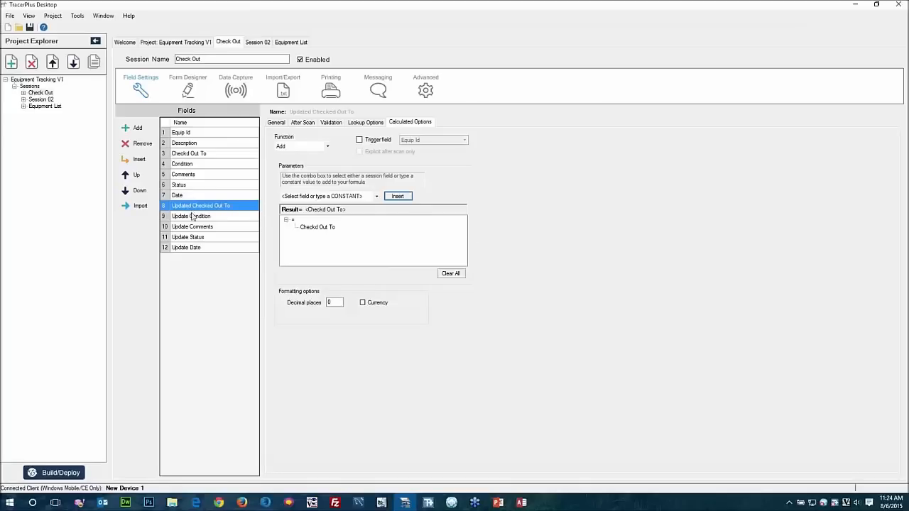
- Change the field type of the Update Condition and Update Comments fields to Calculated
{"action": "left_click", "coordinate": [275, 123]}
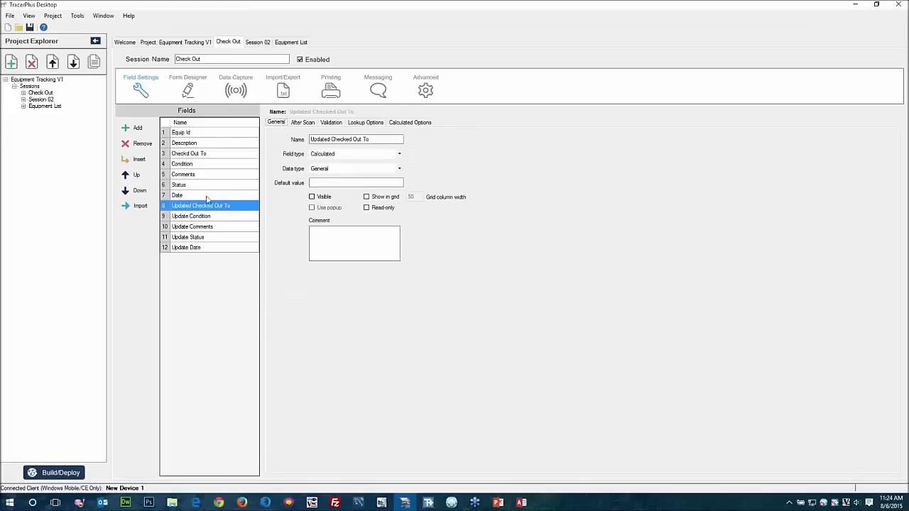
{"action": "left_click", "coordinate": [201, 215]}
{"action": "left_click", "coordinate": [318, 154]}
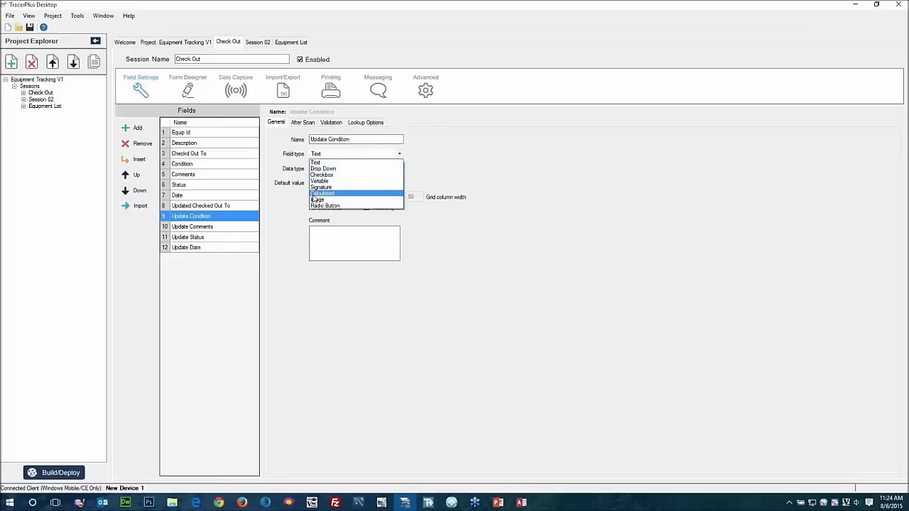
{"action": "left_click", "coordinate": [340, 199]}
{"action": "left_click", "coordinate": [229, 226]}
{"action": "left_click", "coordinate": [331, 154]}
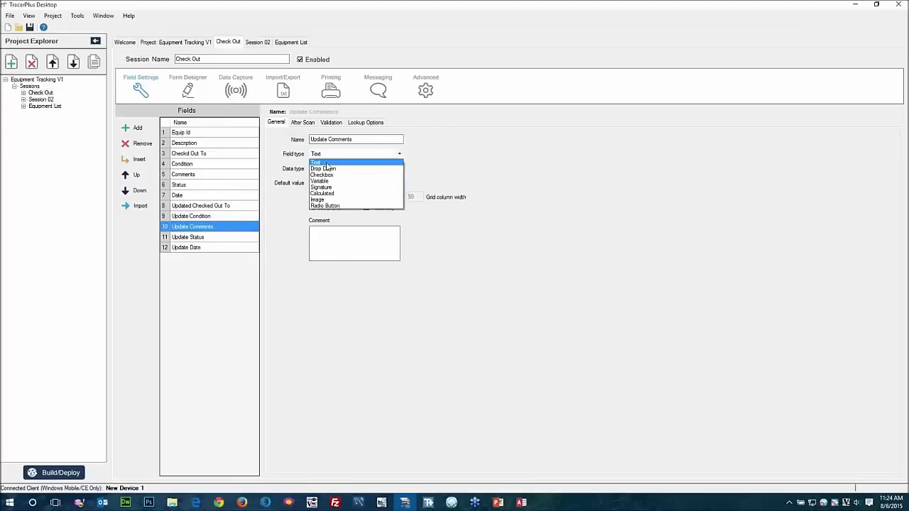
{"action": "left_click", "coordinate": [311, 199]}
- Change the field type of the Update Status and Update Date fields to Calculated
{"action": "left_click", "coordinate": [217, 237]}
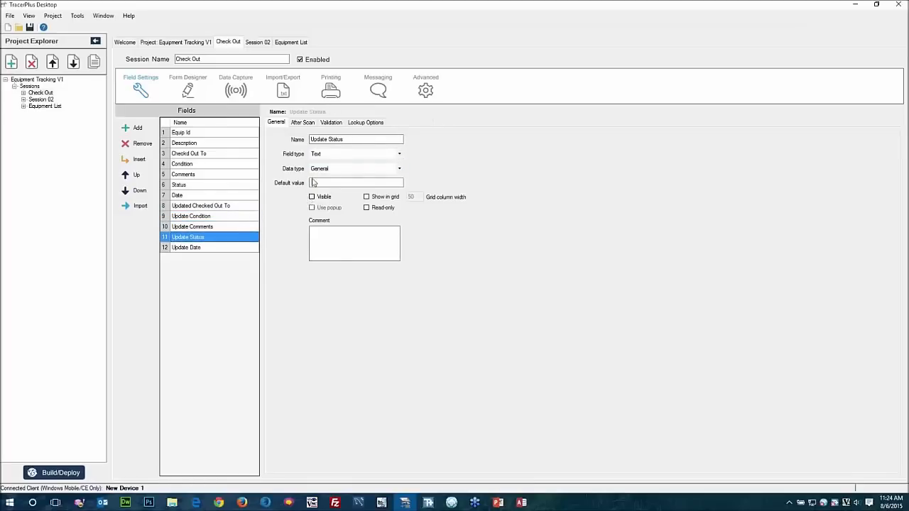
{"action": "left_click", "coordinate": [330, 155]}
{"action": "left_click", "coordinate": [323, 200]}
{"action": "left_click", "coordinate": [327, 154]}
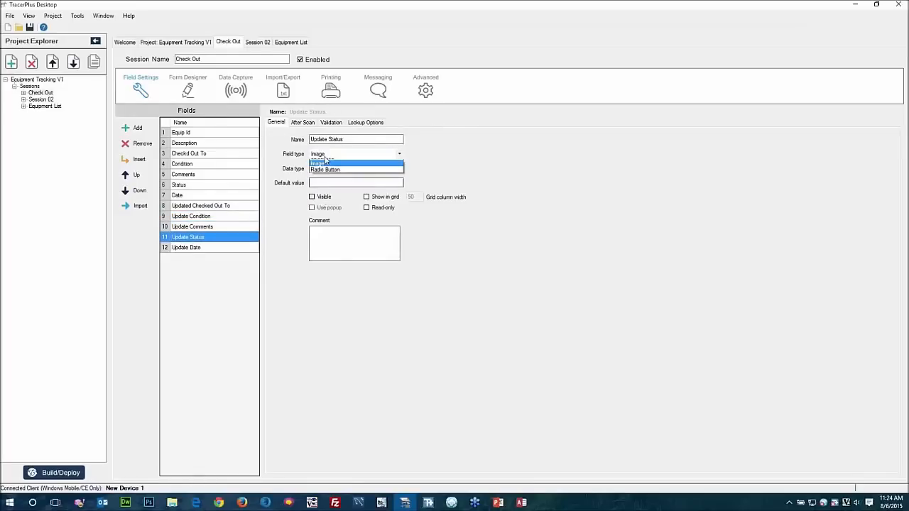
{"action": "left_click", "coordinate": [325, 193]}
{"action": "left_click", "coordinate": [326, 193]}
{"action": "left_click", "coordinate": [225, 248]}
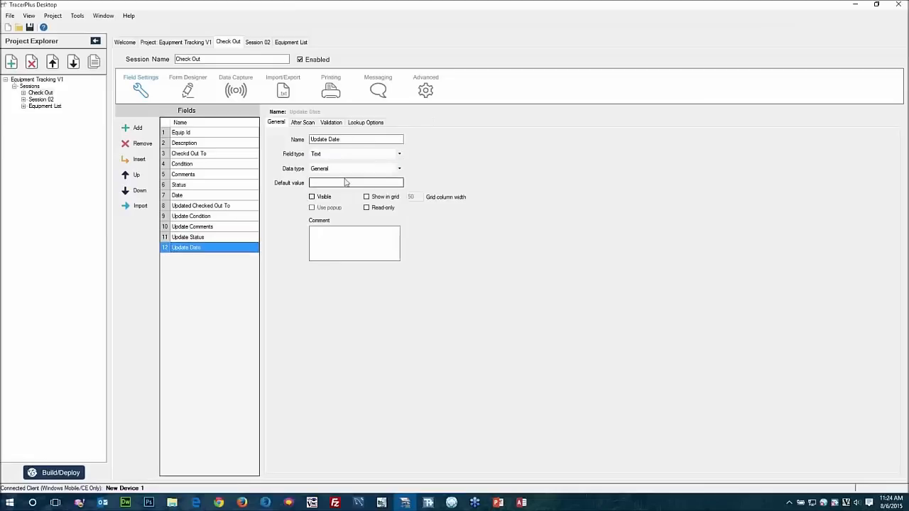
{"action": "left_click", "coordinate": [340, 154]}
{"action": "left_click", "coordinate": [328, 193]}
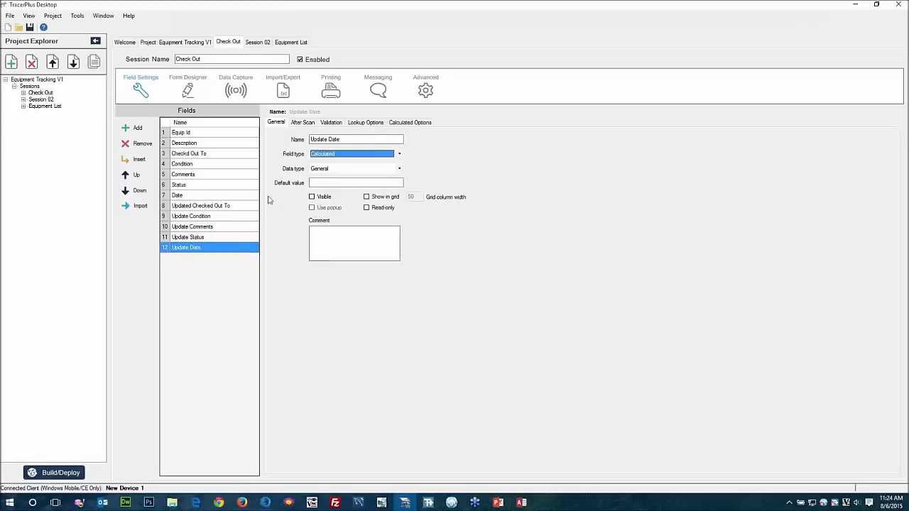
- Enable lookups for Update Condition with source session Equipment List and a relation from local field Equip Id to remote field Equip ID
{"action": "left_click", "coordinate": [231, 216]}
{"action": "left_click", "coordinate": [408, 126]}
{"action": "left_click", "coordinate": [350, 126]}
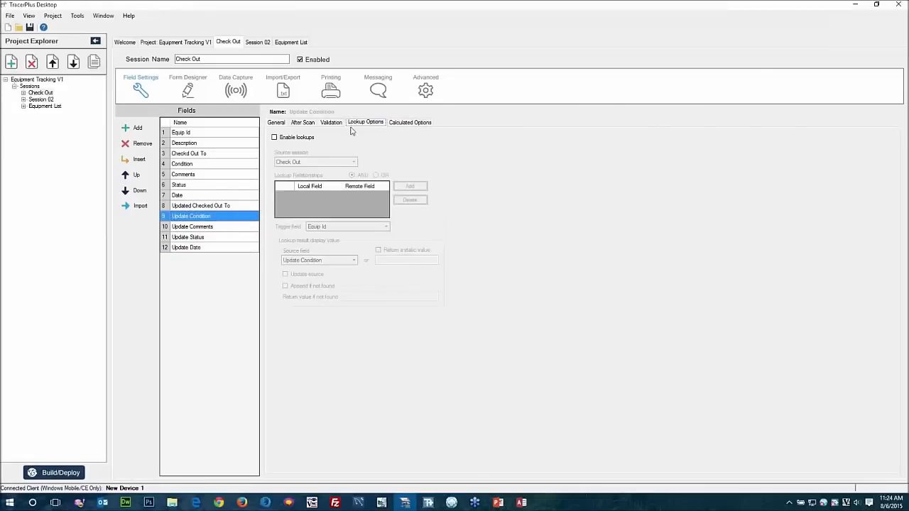
{"action": "left_click", "coordinate": [295, 141]}
{"action": "left_click", "coordinate": [334, 162]}
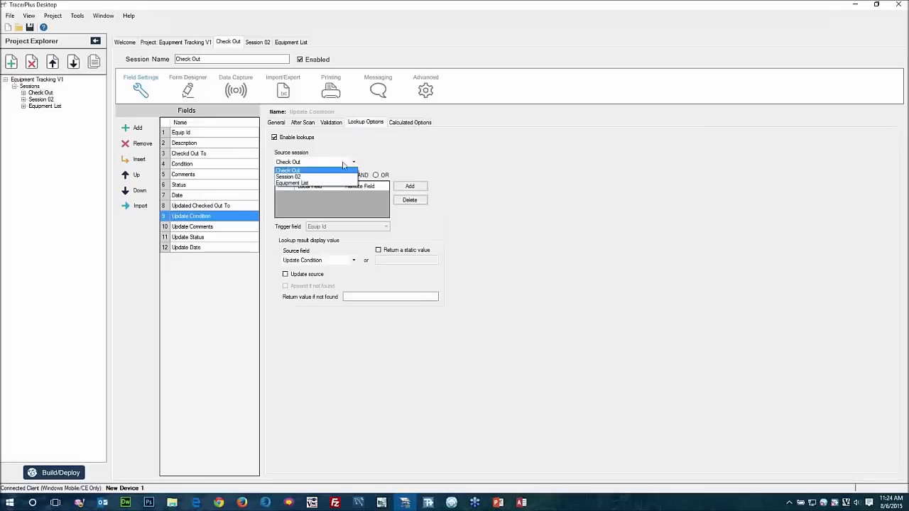
{"action": "left_click", "coordinate": [308, 184]}
{"action": "left_click", "coordinate": [403, 187]}
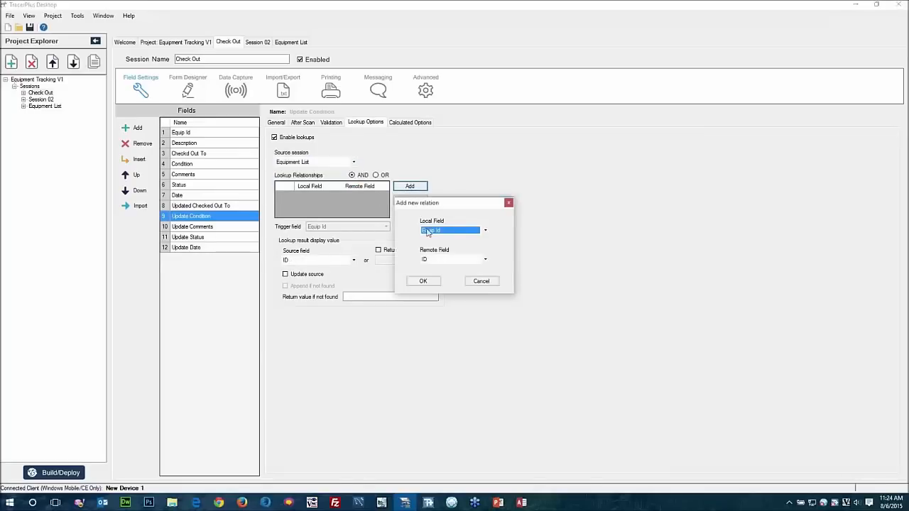
{"action": "left_click", "coordinate": [429, 260]}
{"action": "left_click", "coordinate": [430, 270]}
{"action": "left_click", "coordinate": [419, 281]}
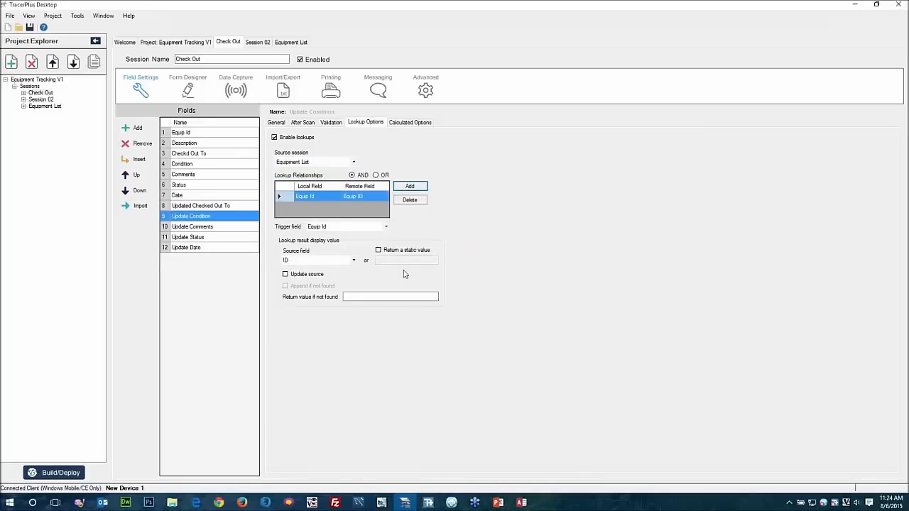
- Set the Update Condition lookup's source field to Condition and enable updating of the source
{"action": "left_click", "coordinate": [340, 260]}
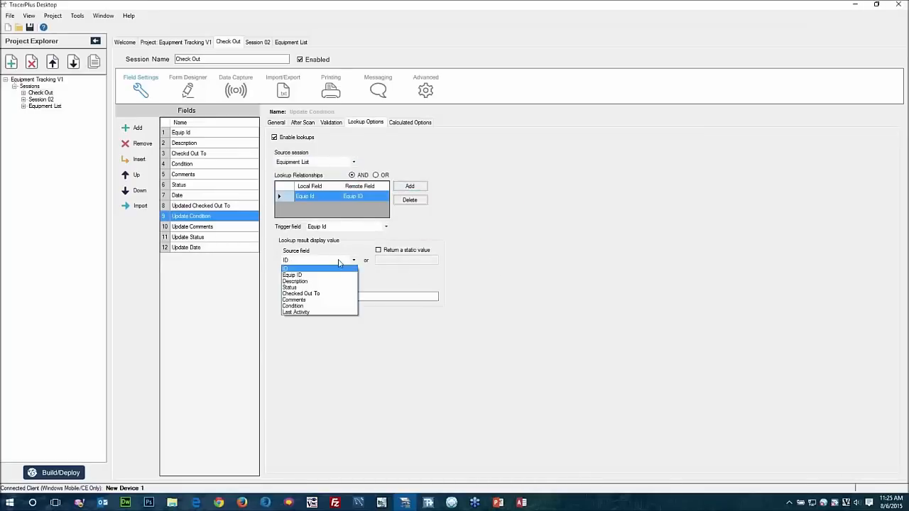
{"action": "left_click", "coordinate": [303, 309]}
{"action": "left_click", "coordinate": [285, 275]}
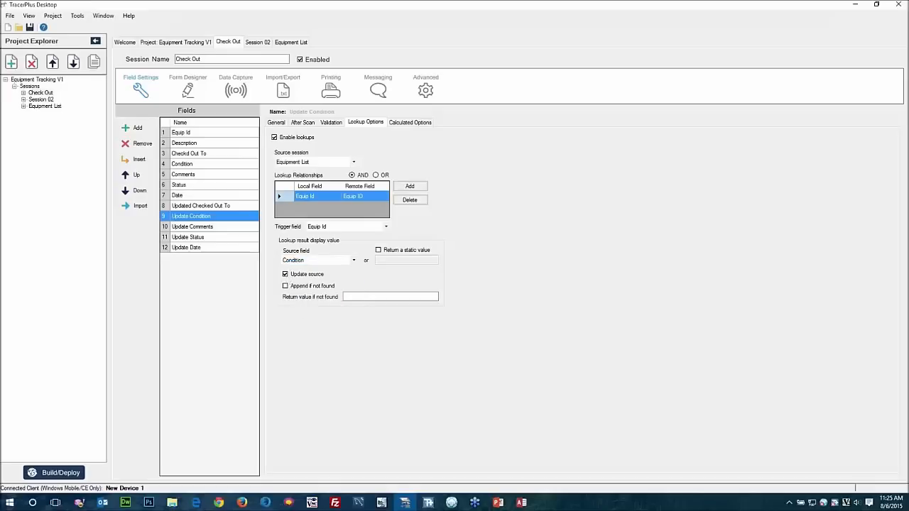
- Insert the Condition field into the calculation formula of the Update Condition field
{"action": "left_click", "coordinate": [406, 123]}
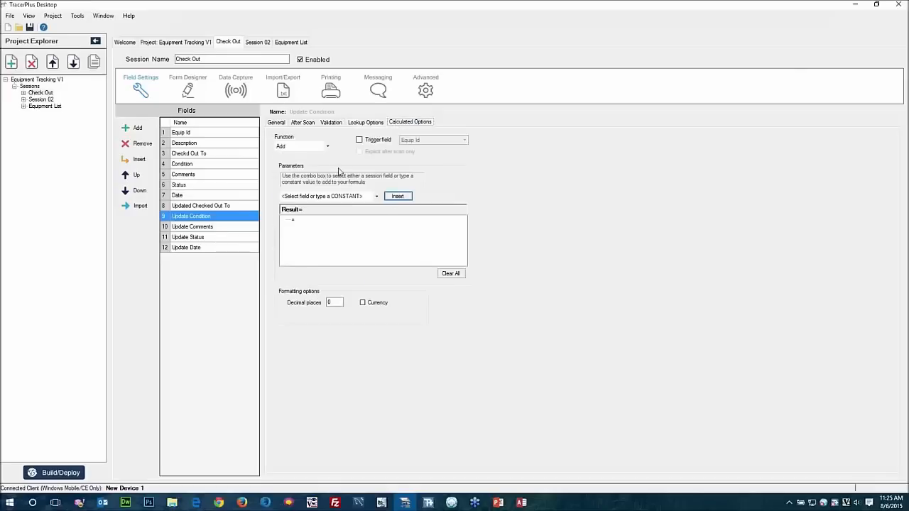
{"action": "left_click", "coordinate": [376, 196]}
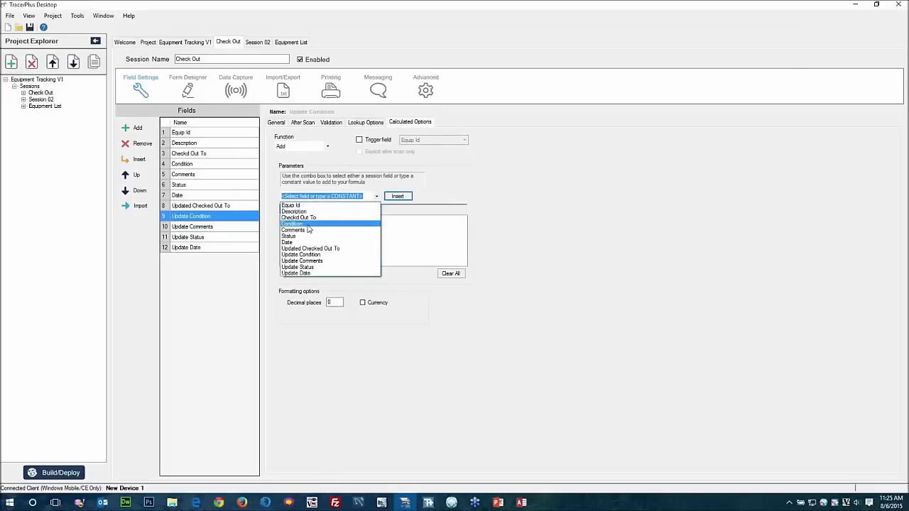
{"action": "left_click", "coordinate": [307, 224]}
{"action": "left_click", "coordinate": [398, 196]}
- Insert the Comments field into the calculation formula of the Update Comments field
{"action": "left_click", "coordinate": [194, 227]}
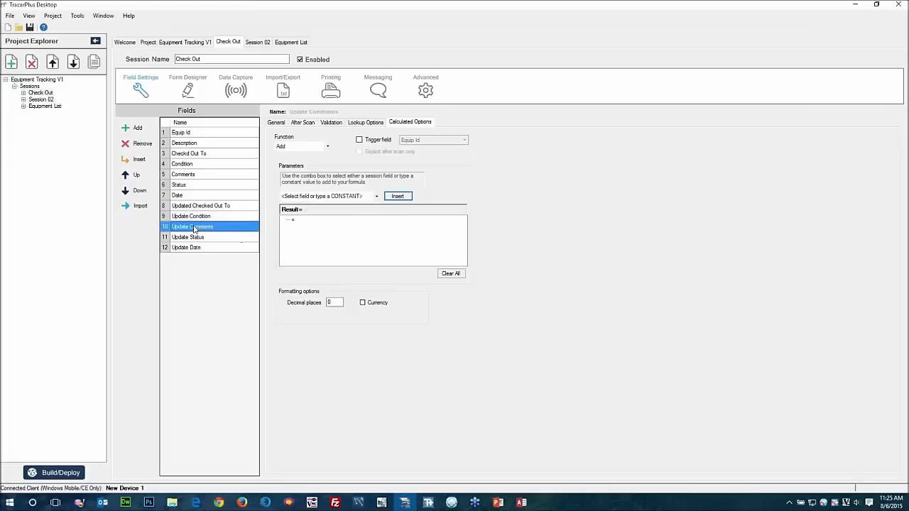
{"action": "left_click", "coordinate": [376, 195]}
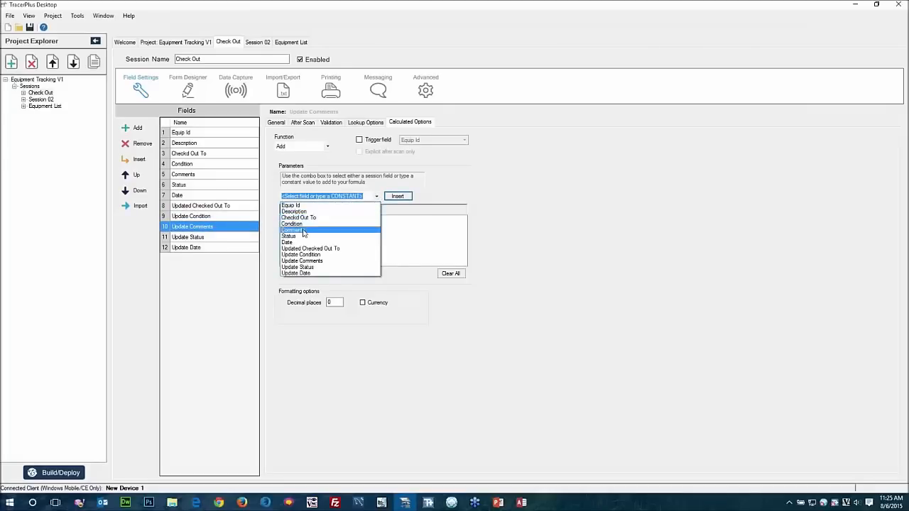
{"action": "left_click", "coordinate": [304, 232]}
{"action": "left_click", "coordinate": [397, 196]}
- Enable lookups for Update Comments with source session Equipment List and a relation from local field Equip Id to remote field Equip ID
{"action": "left_click", "coordinate": [365, 122]}
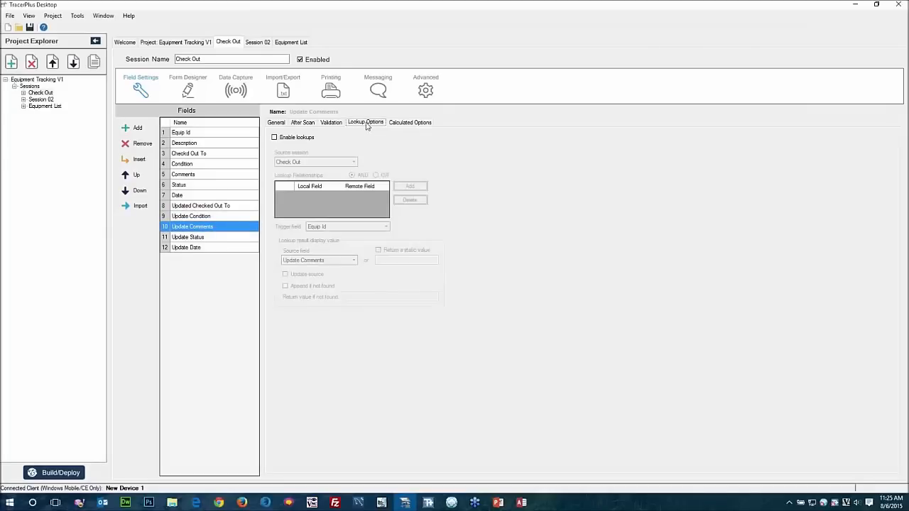
{"action": "left_click", "coordinate": [275, 137]}
{"action": "left_click", "coordinate": [293, 162]}
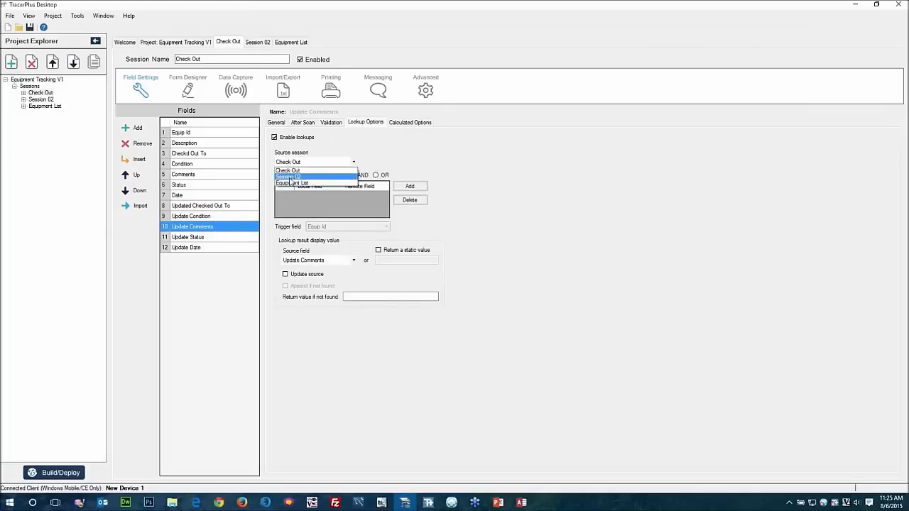
{"action": "left_click", "coordinate": [291, 183]}
{"action": "left_click", "coordinate": [410, 186]}
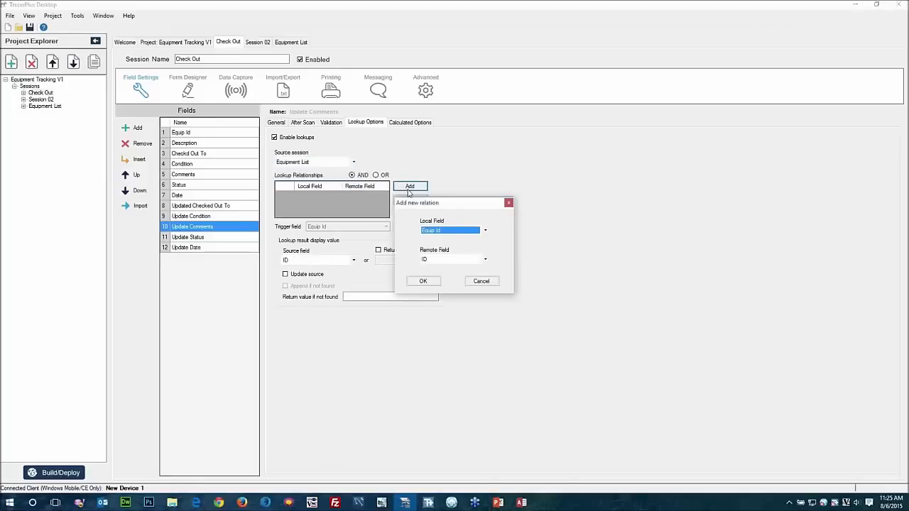
{"action": "left_click", "coordinate": [433, 259]}
{"action": "left_click", "coordinate": [435, 274]}
{"action": "left_click", "coordinate": [423, 281]}
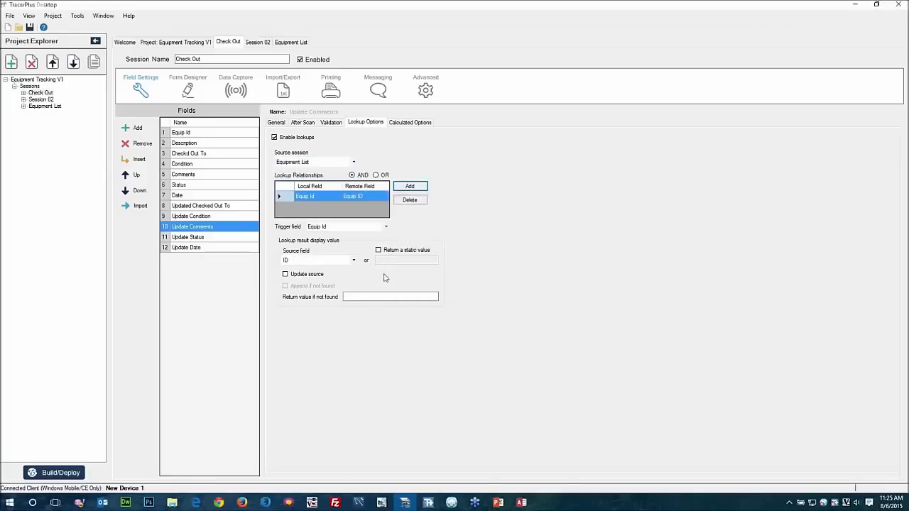
- Set the Update Comments lookup's source field to Comments and enable updating of the source
{"action": "left_click", "coordinate": [317, 263]}
{"action": "left_click", "coordinate": [301, 298]}
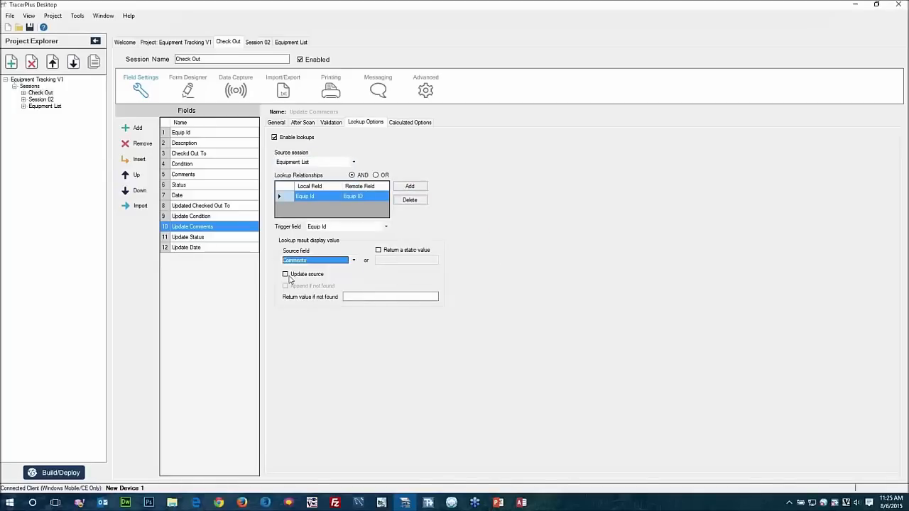
{"action": "left_click", "coordinate": [287, 276]}
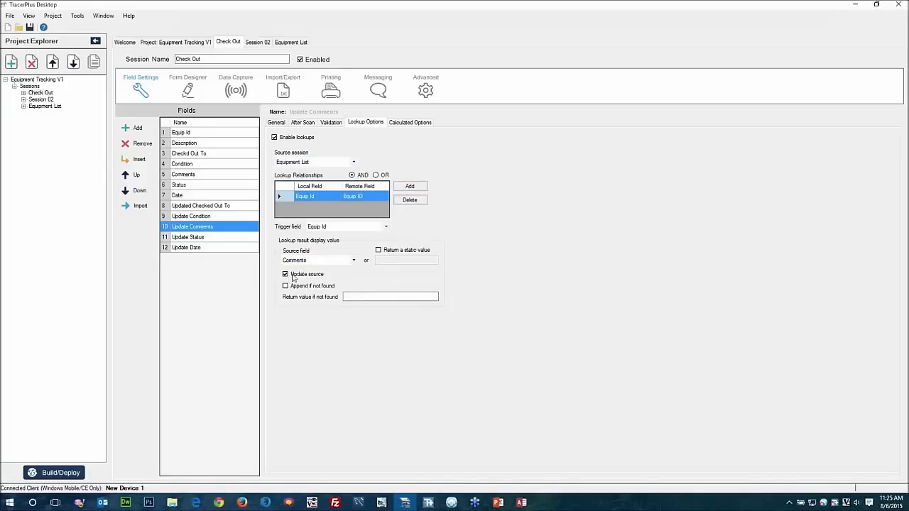
- Enable lookups for Update Status with source session Equipment List and a relation from local field Equip Id to remote field Equip ID
{"action": "left_click", "coordinate": [198, 238]}
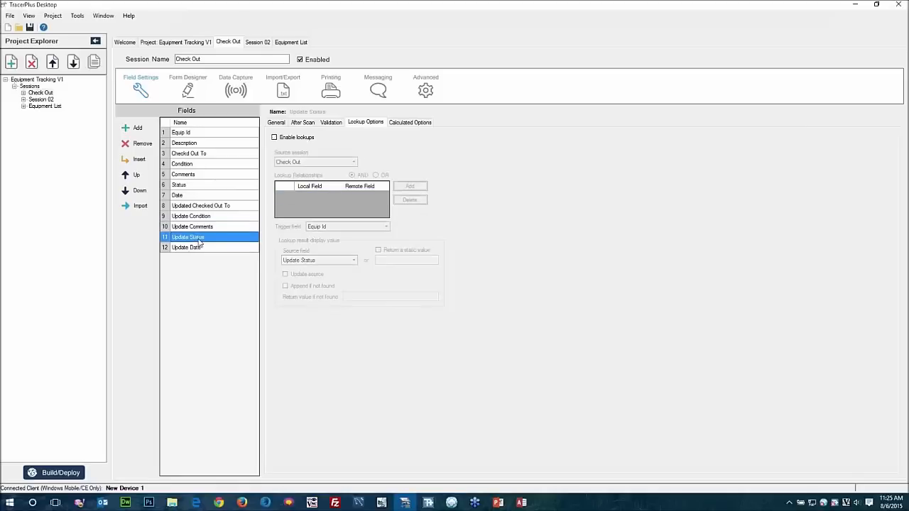
{"action": "left_click", "coordinate": [282, 162]}
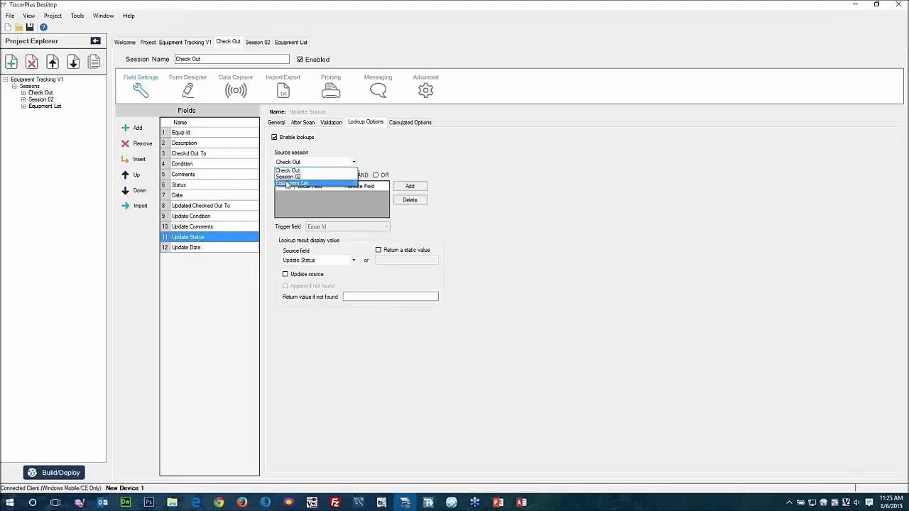
{"action": "left_click", "coordinate": [291, 183]}
{"action": "left_click", "coordinate": [410, 186]}
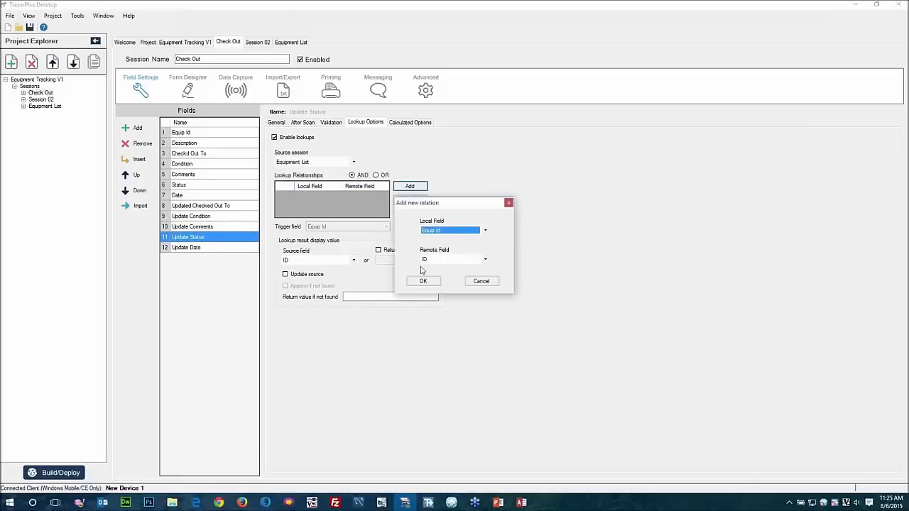
{"action": "left_click", "coordinate": [441, 260]}
{"action": "left_click", "coordinate": [434, 273]}
{"action": "left_click", "coordinate": [426, 282]}
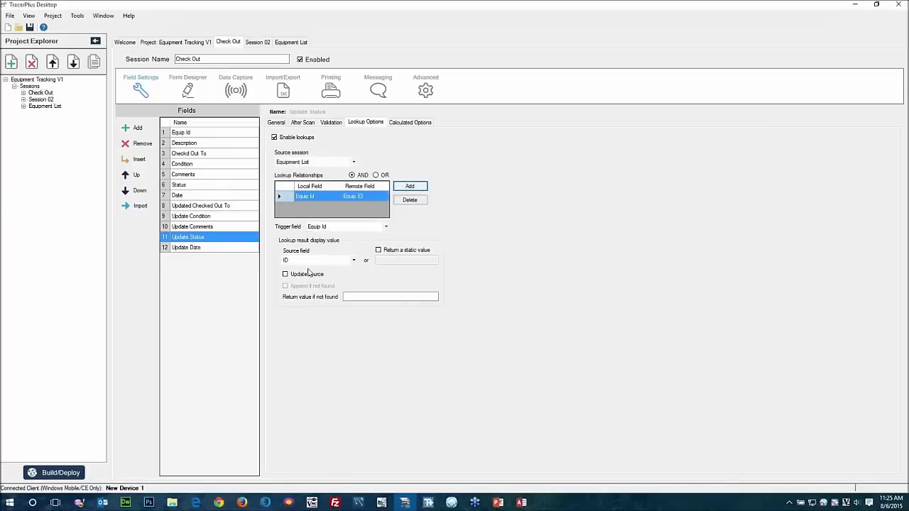
- Set the Update Status lookup's source field to Status and enable updating of the source
{"action": "left_click", "coordinate": [309, 261]}
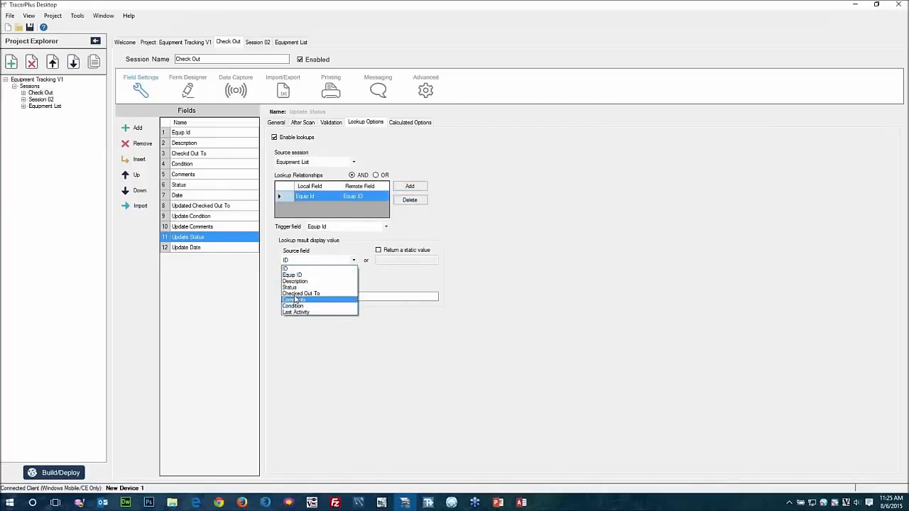
{"action": "left_click", "coordinate": [289, 287]}
{"action": "left_click", "coordinate": [284, 274]}
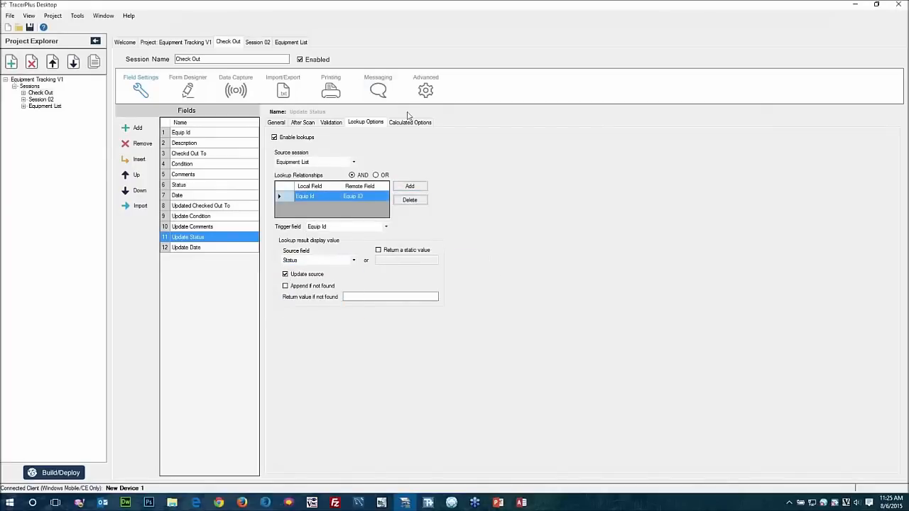
- Set the Update Status calculation to the Add function with the Status field as its parameter
{"action": "left_click", "coordinate": [410, 122]}
{"action": "left_click", "coordinate": [329, 147]}
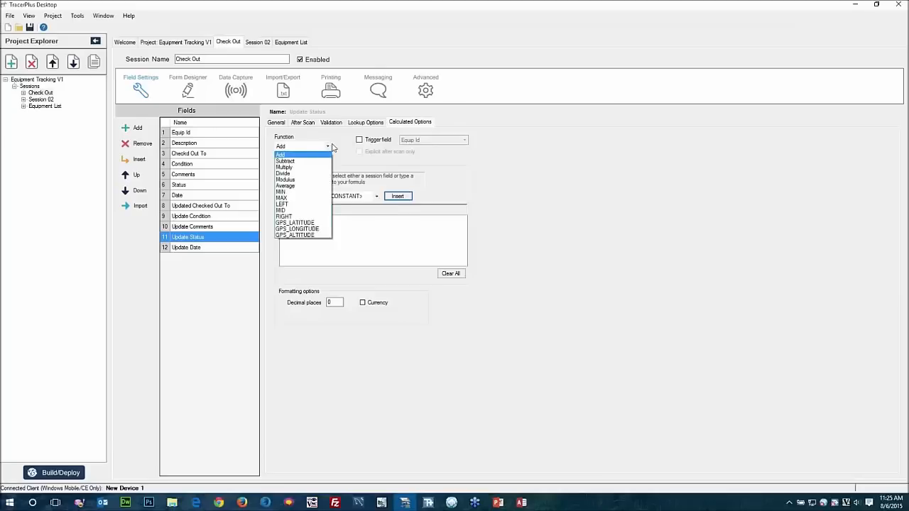
{"action": "left_click", "coordinate": [332, 147]}
{"action": "left_click", "coordinate": [376, 196]}
{"action": "left_click", "coordinate": [305, 236]}
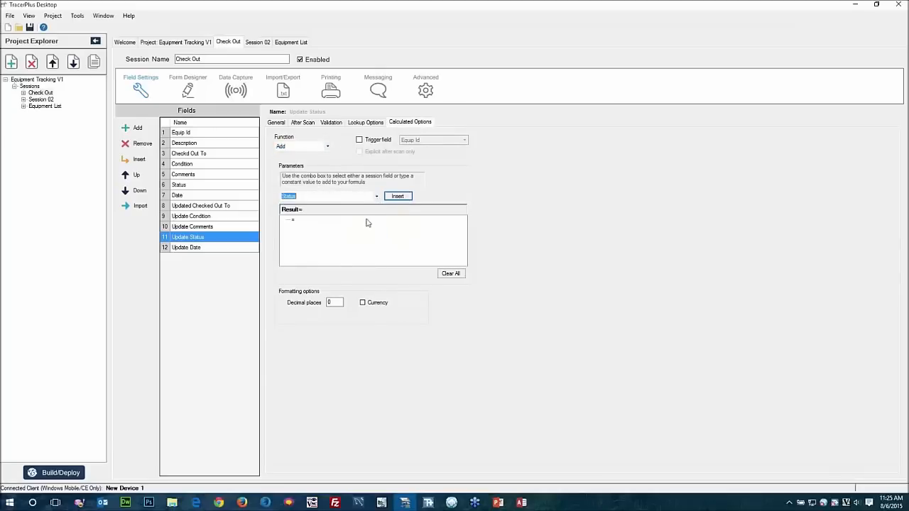
{"action": "left_click", "coordinate": [398, 196]}
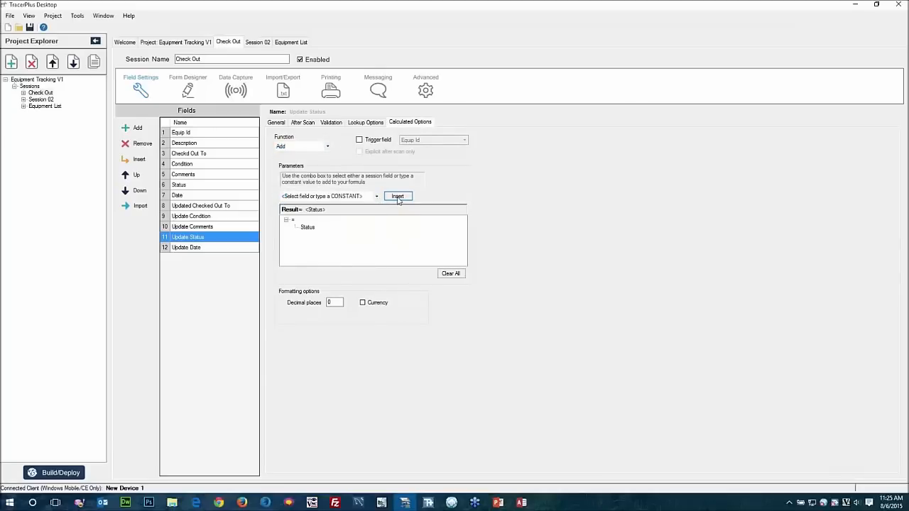
- Insert the Date field as the parameter of the Update Date calculation
{"action": "left_click", "coordinate": [214, 247]}
{"action": "left_click", "coordinate": [376, 197]}
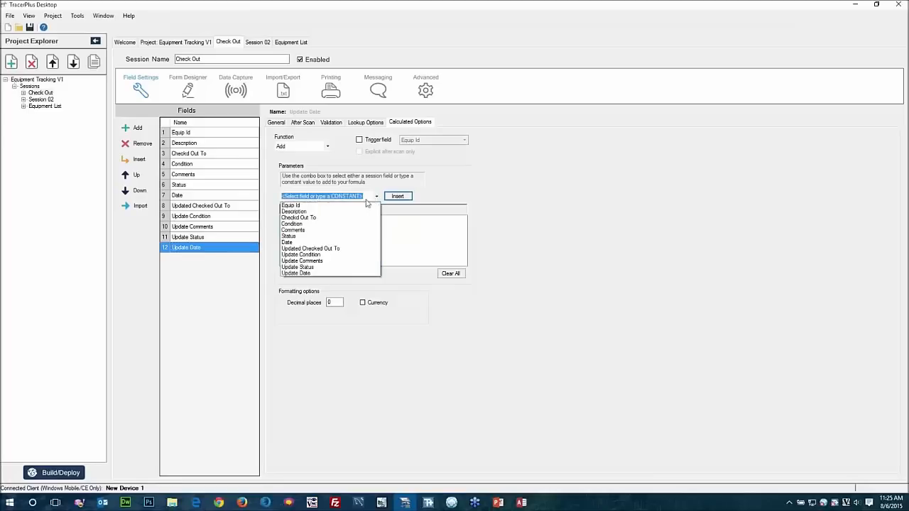
{"action": "left_click", "coordinate": [301, 246]}
{"action": "left_click", "coordinate": [390, 198]}
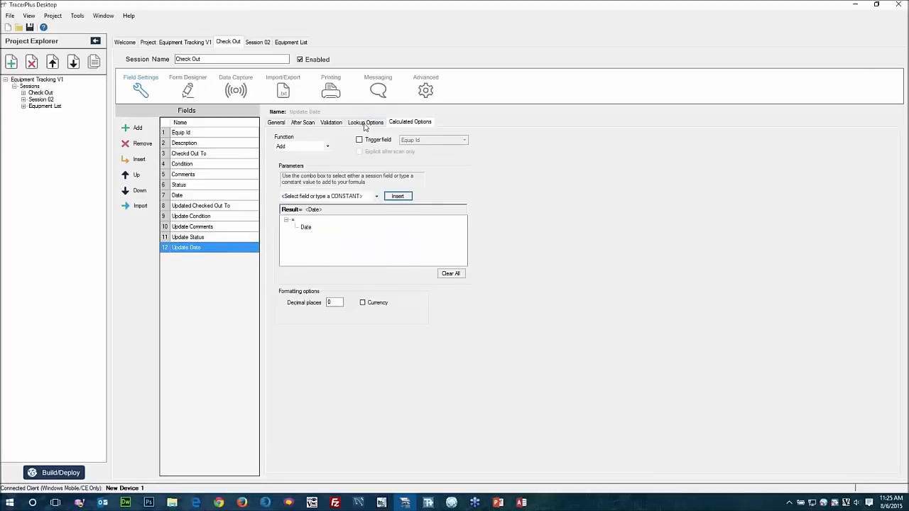
- Enable lookups for Update Date with source session Equipment List and a relation from local field Equip Id to remote field Equip ID
{"action": "left_click", "coordinate": [364, 122]}
{"action": "left_click", "coordinate": [275, 138]}
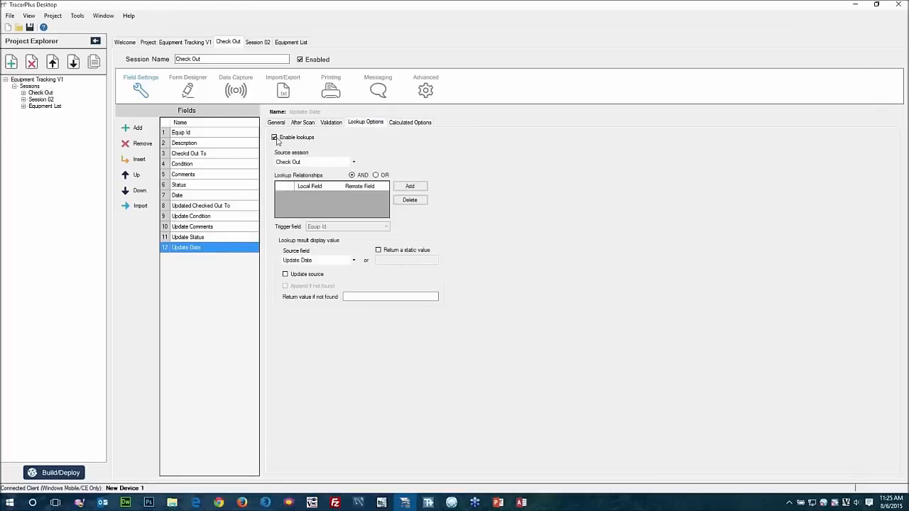
{"action": "left_click", "coordinate": [353, 161]}
{"action": "left_click", "coordinate": [295, 185]}
{"action": "left_click", "coordinate": [410, 187]}
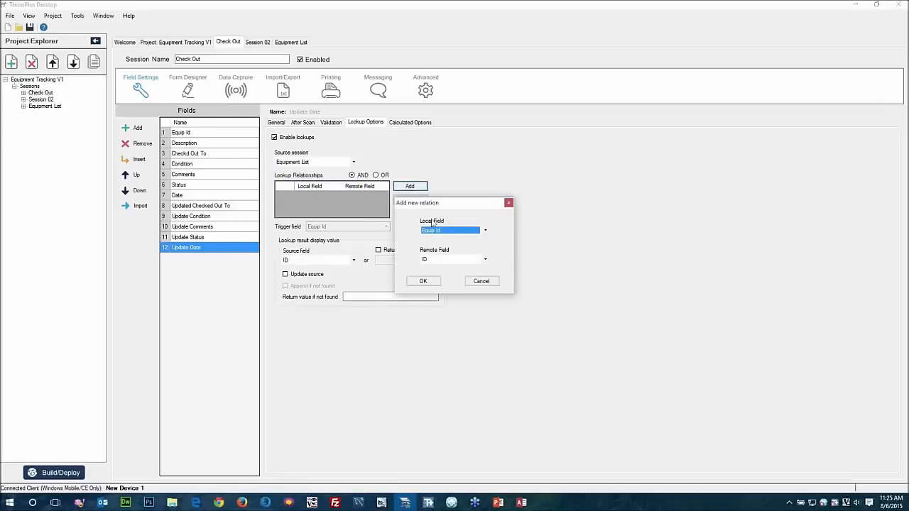
{"action": "left_click", "coordinate": [440, 231]}
{"action": "left_click", "coordinate": [440, 233]}
{"action": "left_click", "coordinate": [437, 260]}
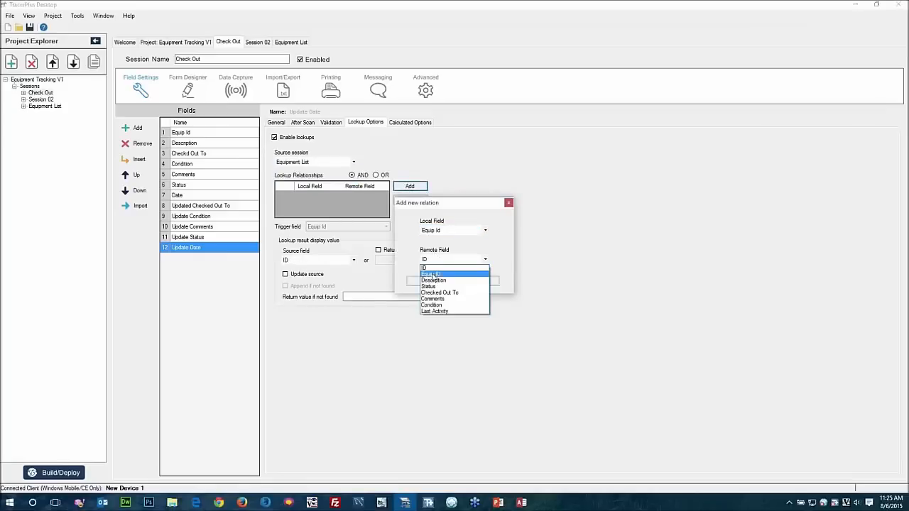
{"action": "left_click", "coordinate": [435, 277]}
{"action": "left_click", "coordinate": [424, 281]}
- Set the Update Date lookup's source field to Last Activity and enable updating of the source
{"action": "left_click", "coordinate": [316, 261]}
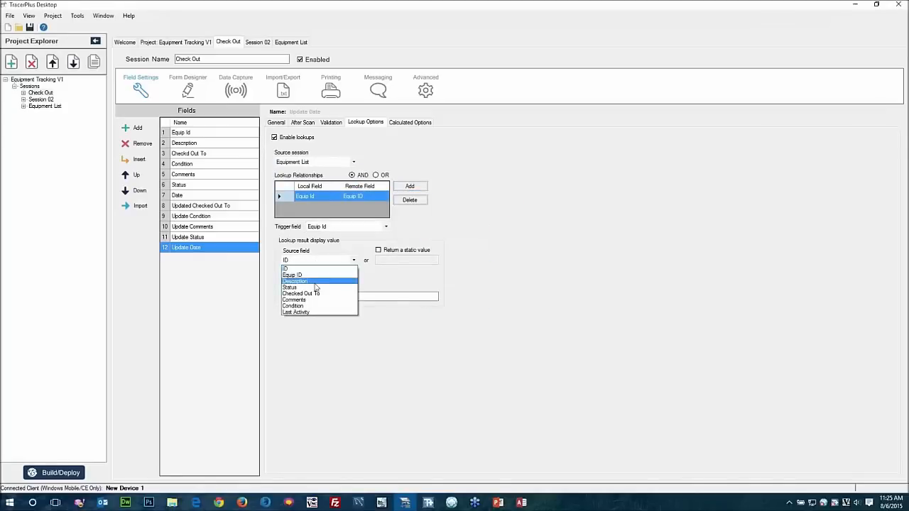
{"action": "left_click", "coordinate": [298, 312]}
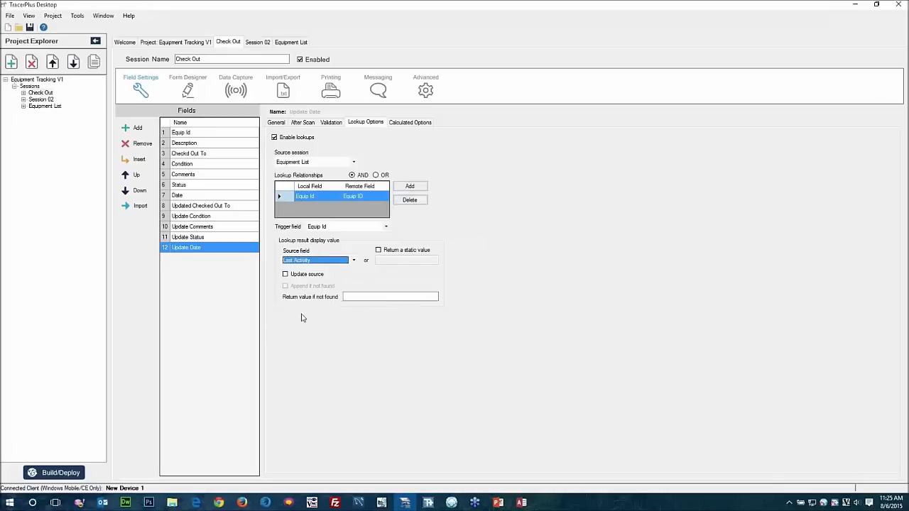
{"action": "left_click", "coordinate": [285, 276]}
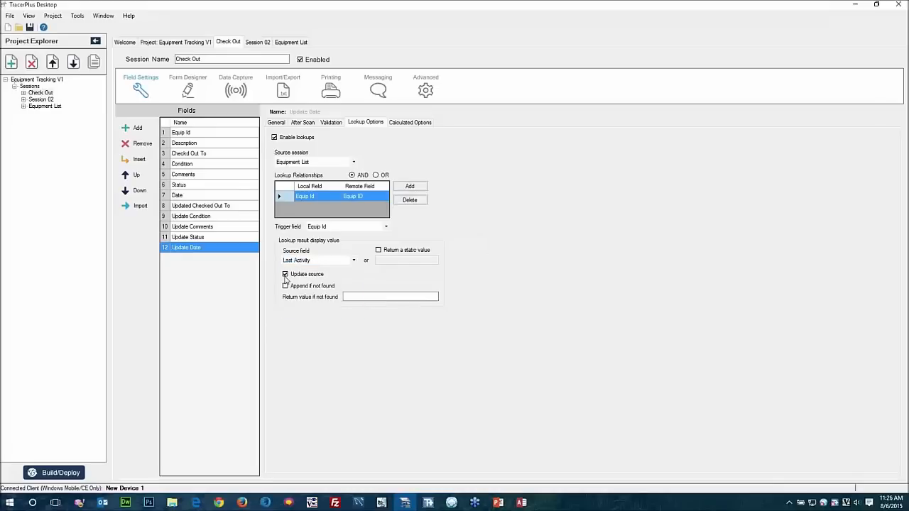
- Set the Equip Id field to go to Checkd Out To after a scan
{"action": "left_click", "coordinate": [186, 134]}
{"action": "left_click", "coordinate": [276, 123]}
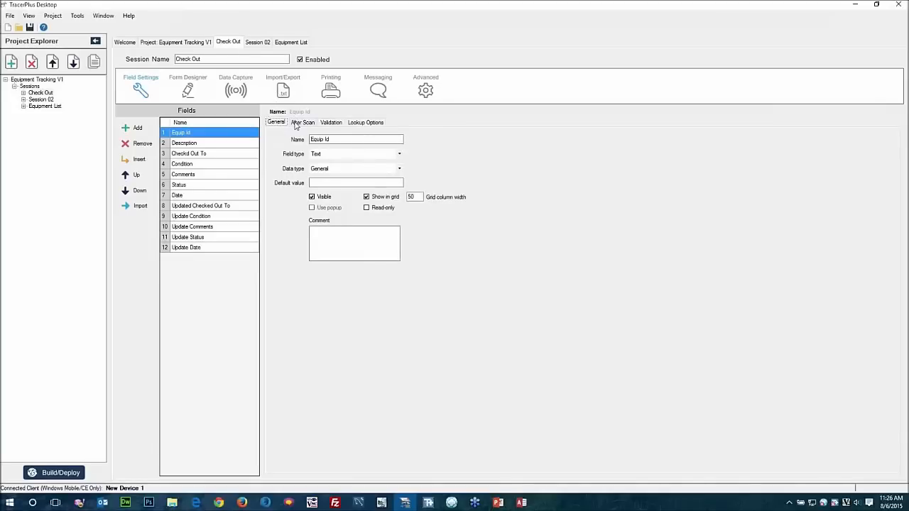
{"action": "left_click", "coordinate": [295, 124]}
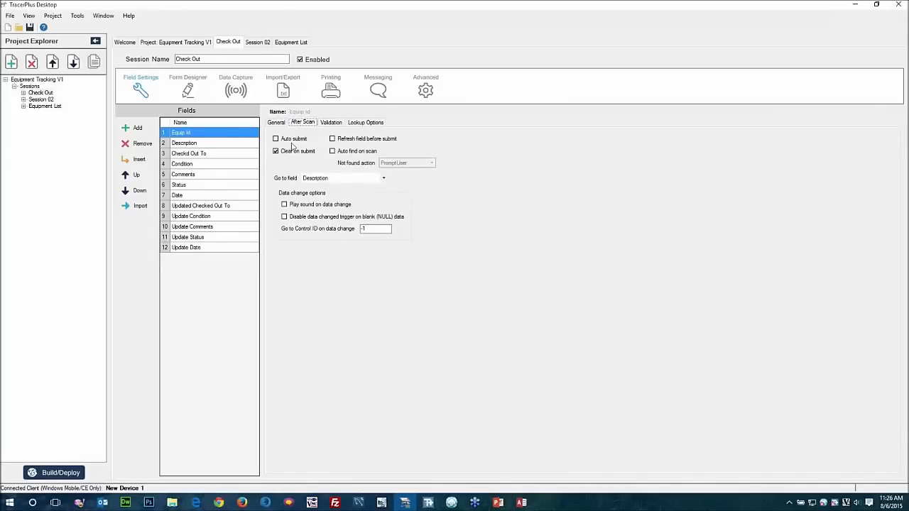
{"action": "left_click", "coordinate": [320, 178]}
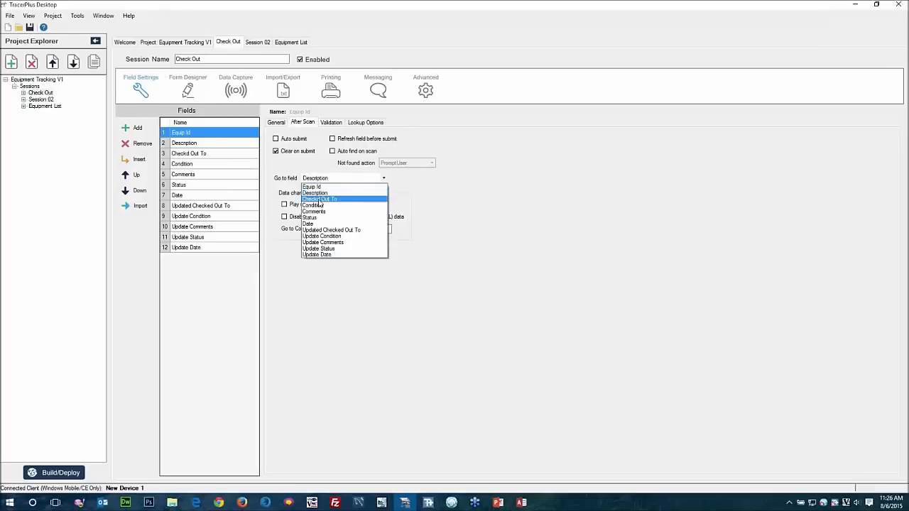
{"action": "left_click", "coordinate": [320, 199]}
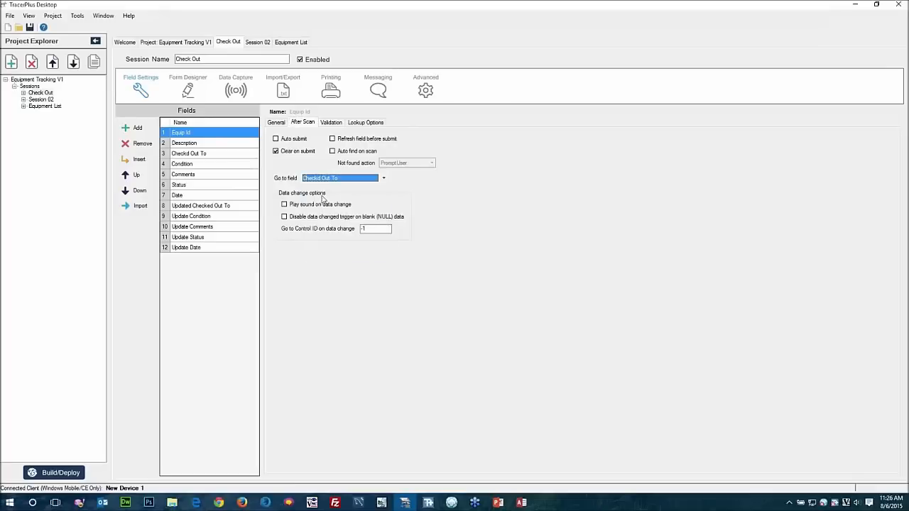
- Set the Checkd Out To field to go to Condition after a scan
{"action": "left_click", "coordinate": [209, 155]}
{"action": "left_click", "coordinate": [314, 182]}
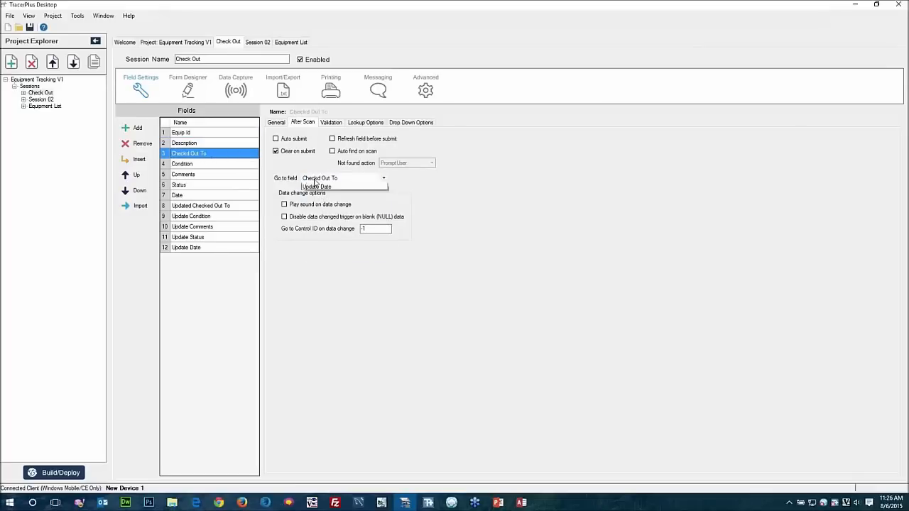
{"action": "left_click", "coordinate": [310, 205]}
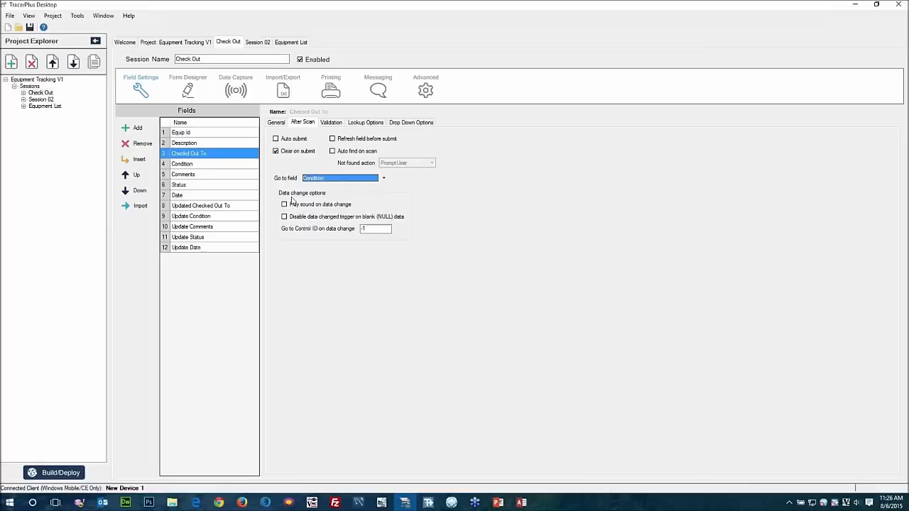
- Set the after-scan go-to field of the Comments field to Comments
{"action": "left_click", "coordinate": [206, 163]}
{"action": "left_click", "coordinate": [186, 176]}
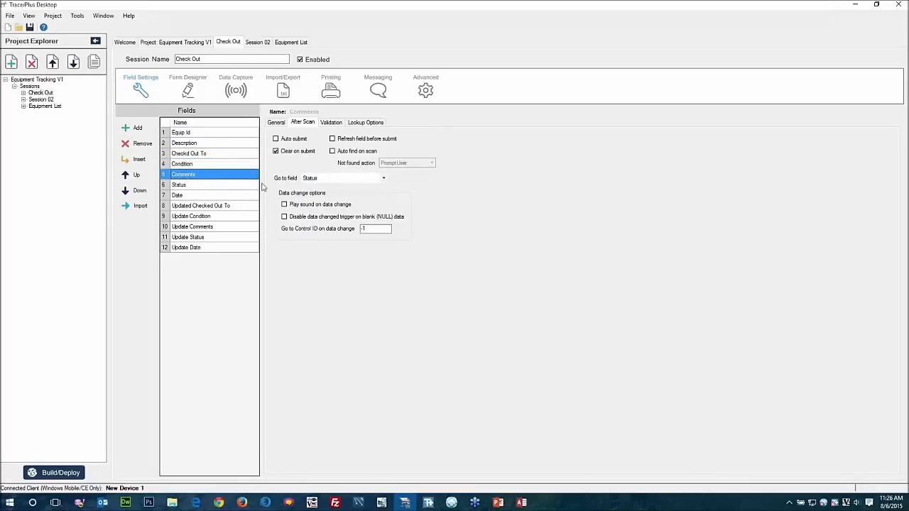
{"action": "left_click", "coordinate": [328, 183]}
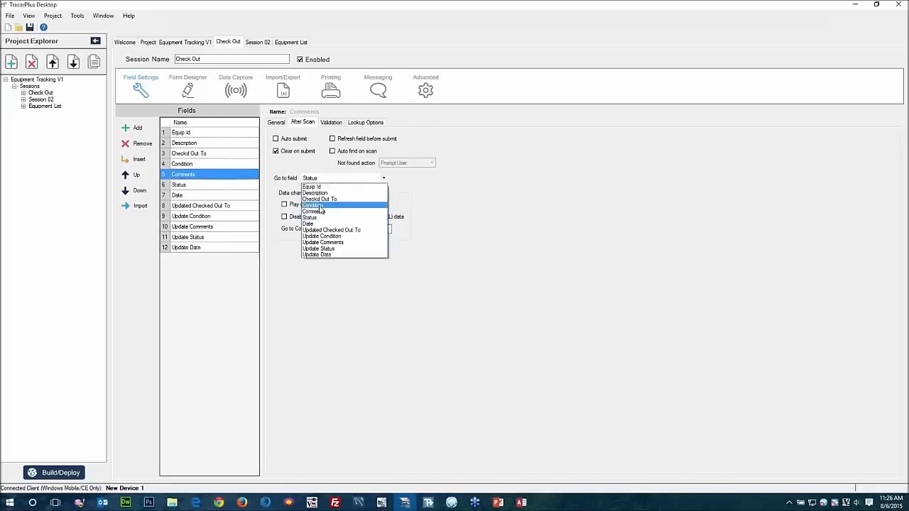
{"action": "left_click", "coordinate": [314, 211]}
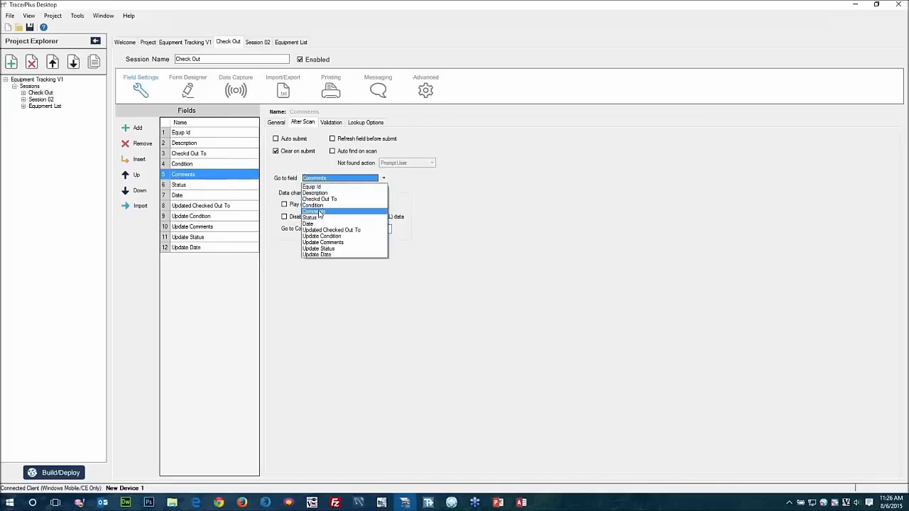
- Examine the after-scan settings of the remaining Check Out fields, from Status through Update Date
{"action": "left_click", "coordinate": [186, 186]}
{"action": "left_click", "coordinate": [184, 196]}
{"action": "left_click", "coordinate": [186, 206]}
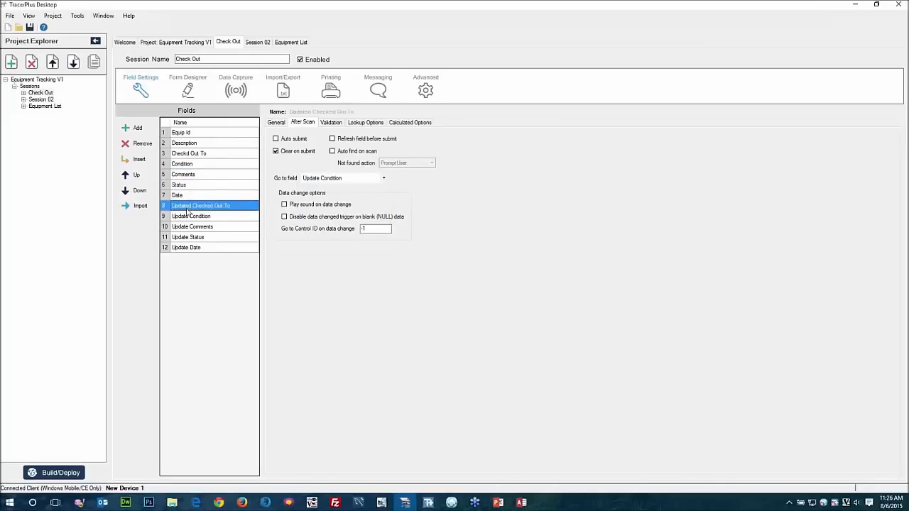
{"action": "left_click", "coordinate": [187, 216]}
{"action": "left_click", "coordinate": [188, 226]}
{"action": "left_click", "coordinate": [189, 237]}
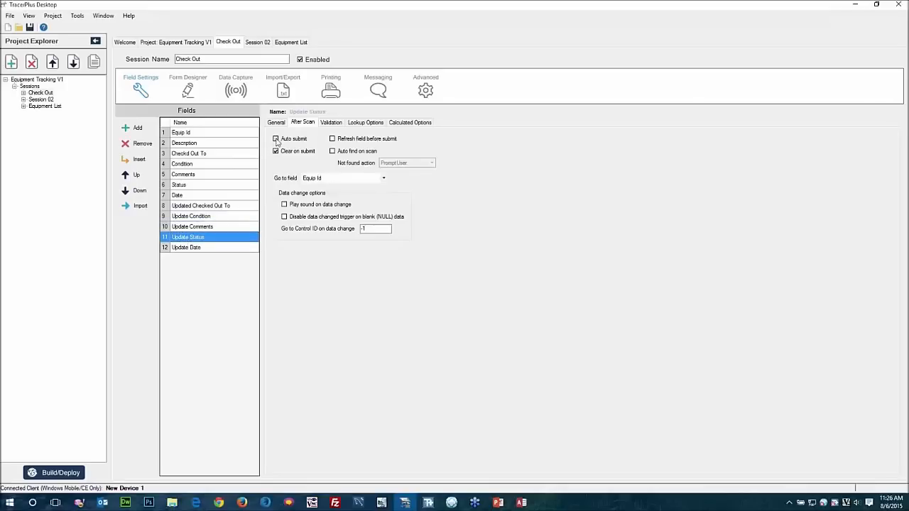
{"action": "left_click", "coordinate": [213, 248]}
- Turn off clear on submit for the Checkd Out To field and show its general settings
{"action": "left_click", "coordinate": [192, 134]}
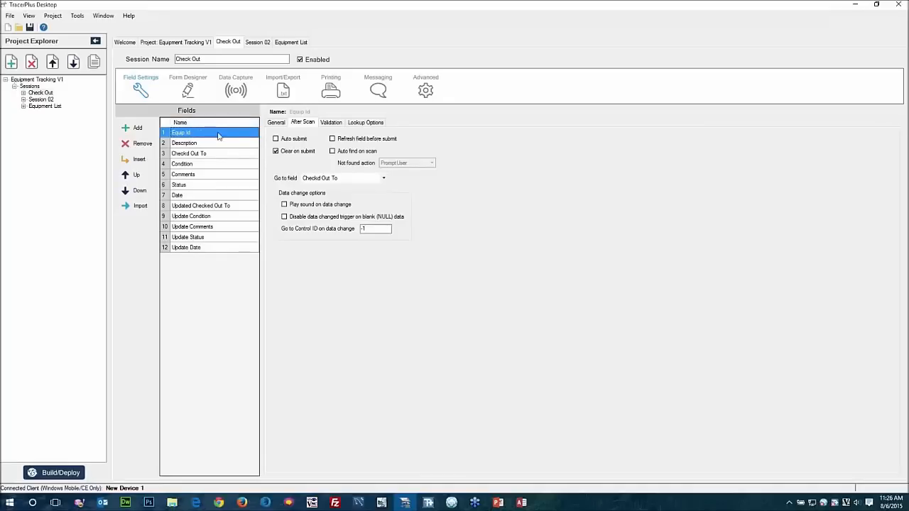
{"action": "left_click", "coordinate": [181, 156]}
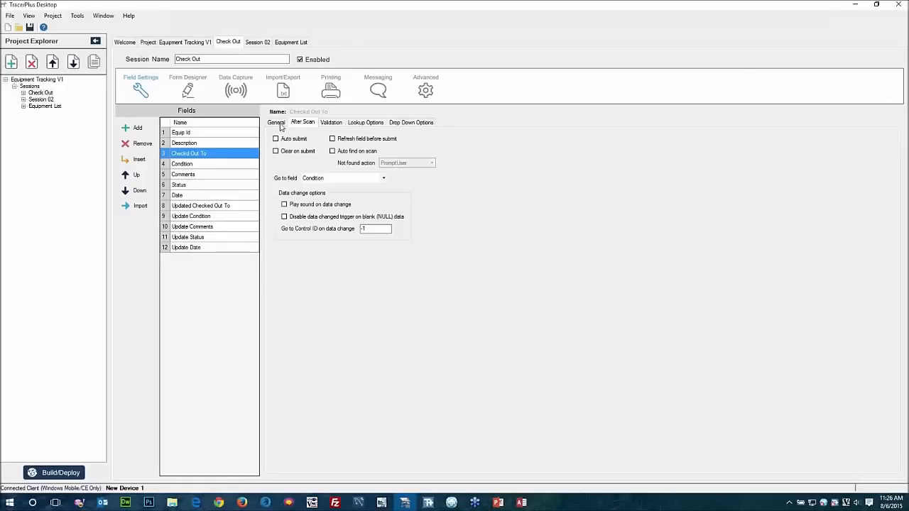
{"action": "left_click", "coordinate": [277, 123]}
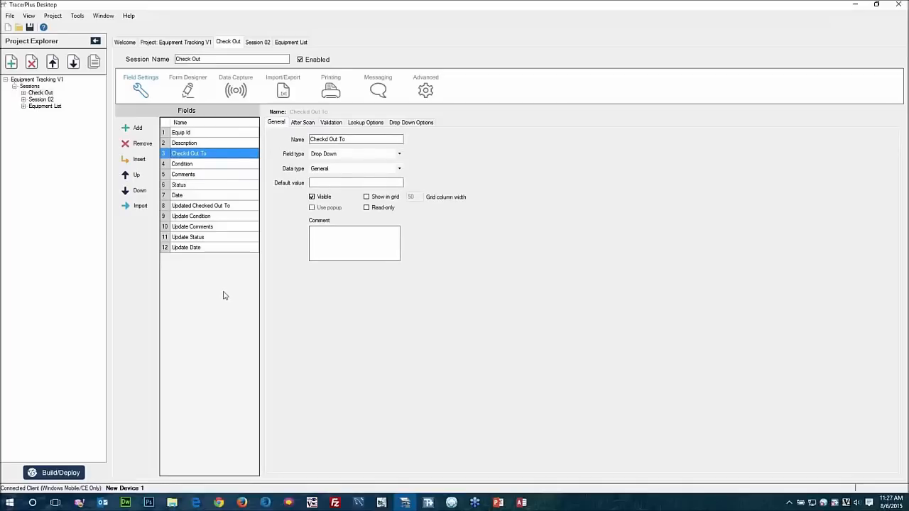
- Create the default form for the Check Out session from the current field settings
{"action": "left_click", "coordinate": [188, 93]}
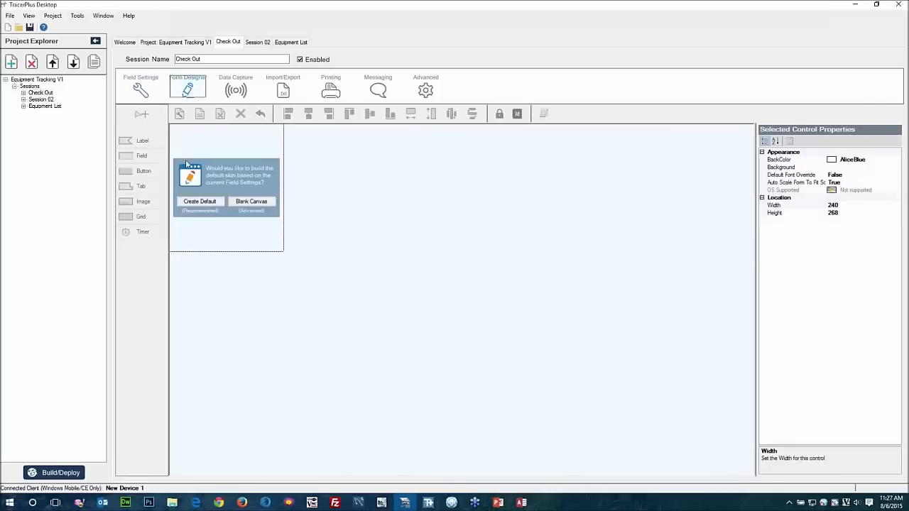
{"action": "left_click", "coordinate": [201, 202]}
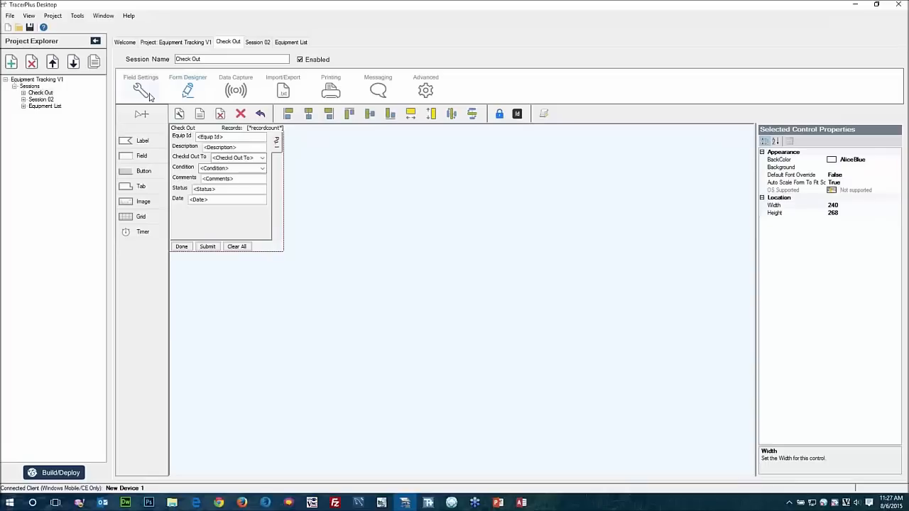
{"action": "left_click", "coordinate": [181, 135]}
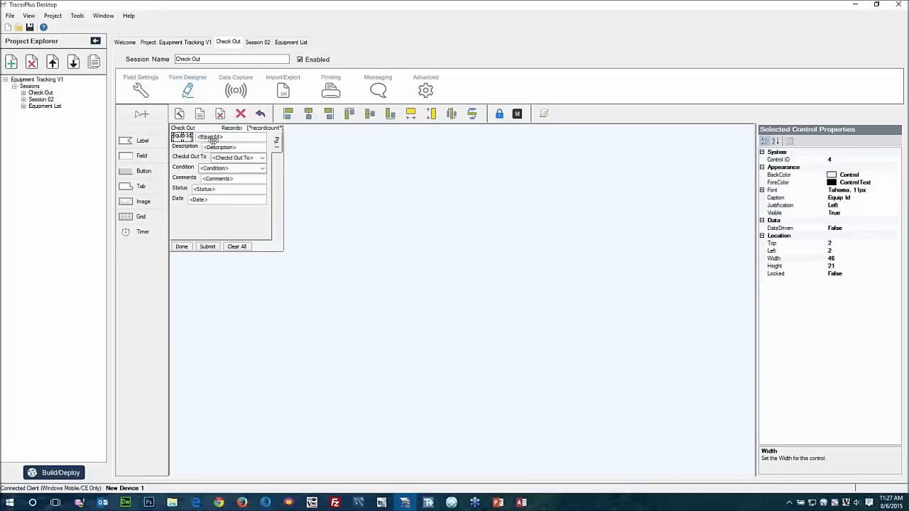
- Left-align all seven field controls from Equip Id to Date with the Checkd Out To control and match their widths to it
{"action": "left_click", "coordinate": [221, 157]}
{"action": "left_click", "coordinate": [221, 147], "text": "ctrl"}
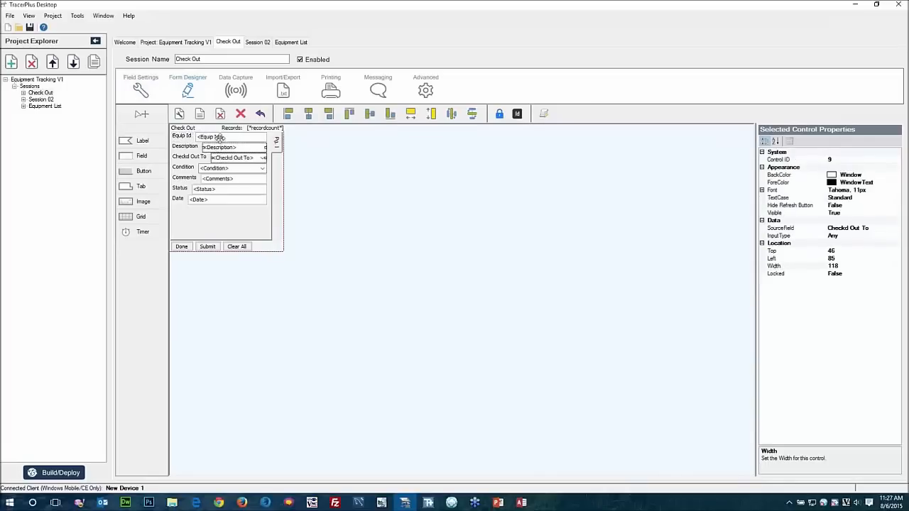
{"action": "left_click", "coordinate": [218, 137], "text": "ctrl"}
{"action": "left_click", "coordinate": [219, 167], "text": "ctrl"}
{"action": "left_click", "coordinate": [219, 178], "text": "ctrl"}
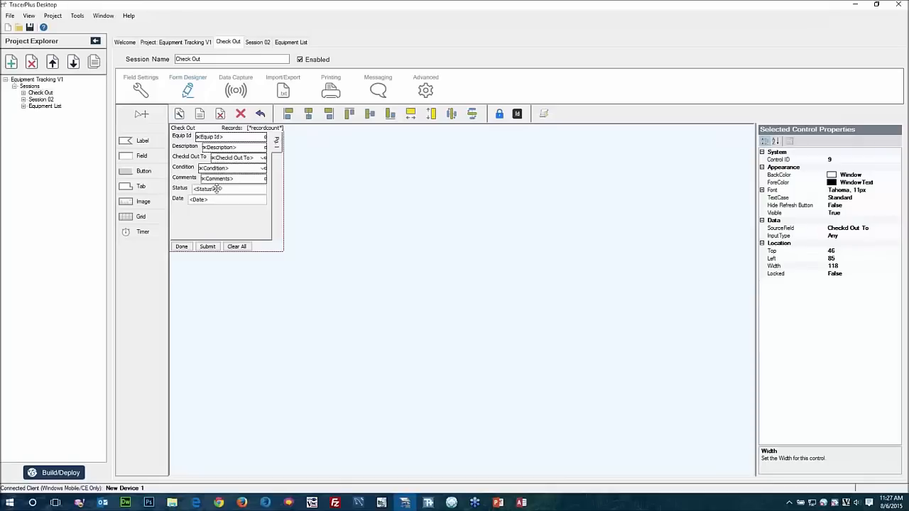
{"action": "left_click", "coordinate": [216, 189], "text": "ctrl"}
{"action": "left_click", "coordinate": [213, 200], "text": "ctrl"}
{"action": "left_click", "coordinate": [289, 114]}
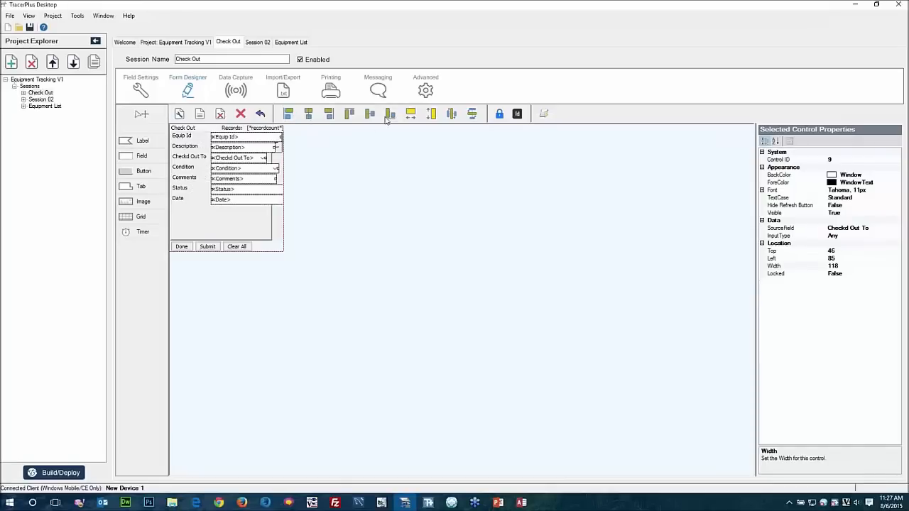
{"action": "left_click", "coordinate": [411, 114]}
- Widen the form's Pg. 1 tab control to a width of 262
{"action": "left_click", "coordinate": [281, 149]}
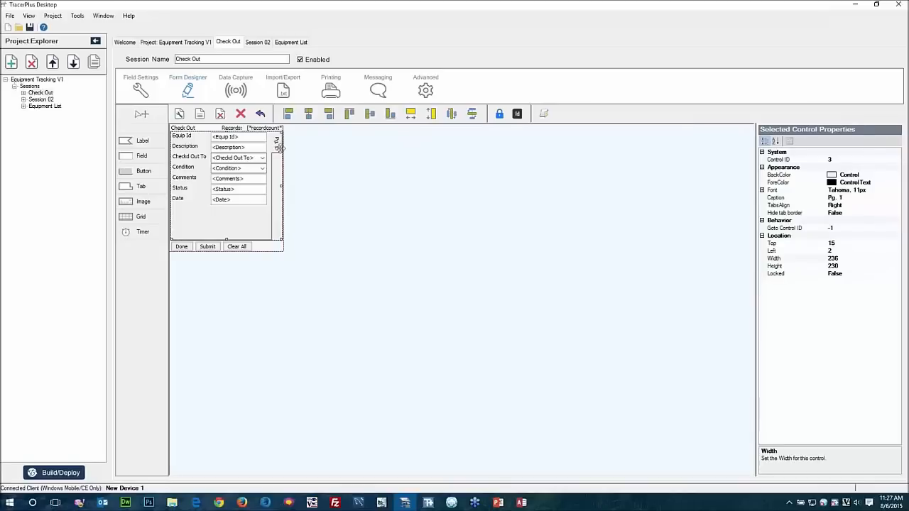
{"action": "left_click_drag", "start_coordinate": [284, 186], "coordinate": [294, 186]}
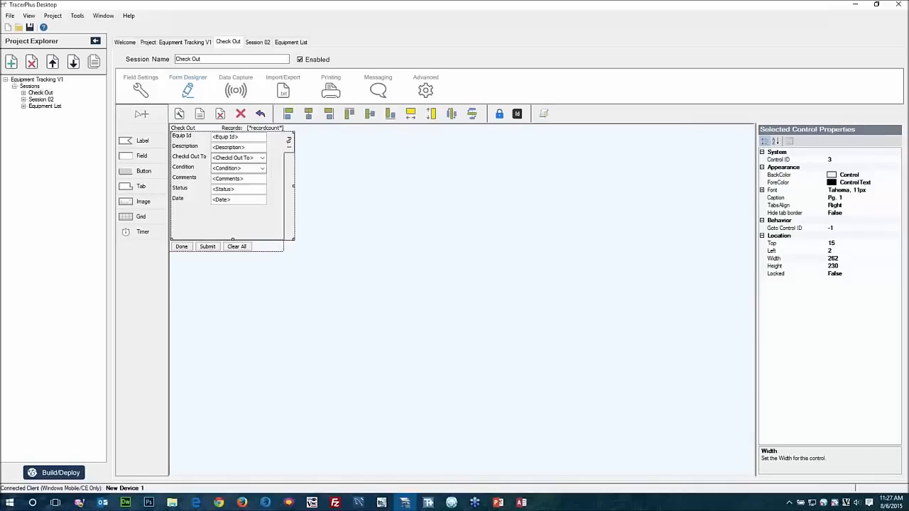
- Widen all seven field controls from Equip Id to Date to a width of 144
{"action": "left_click", "coordinate": [245, 138]}
{"action": "left_click", "coordinate": [243, 147], "text": "ctrl"}
{"action": "left_click", "coordinate": [244, 157], "text": "ctrl"}
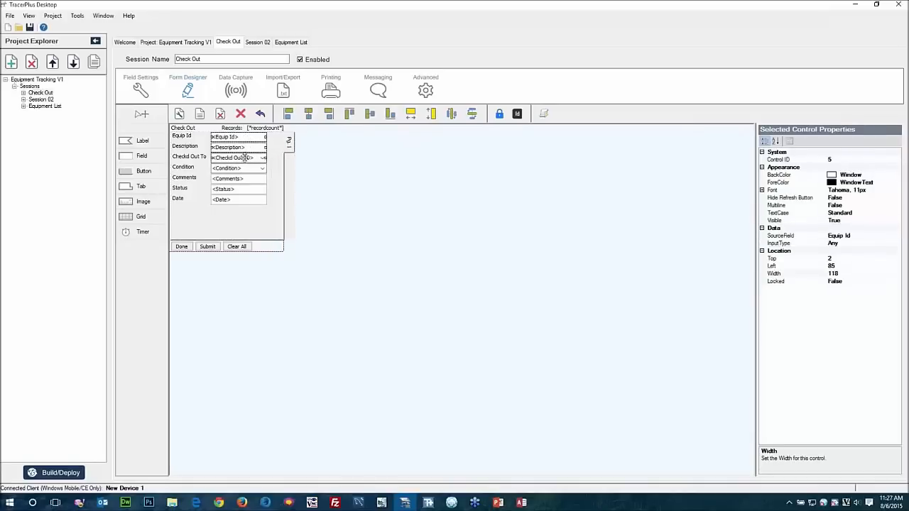
{"action": "left_click", "coordinate": [241, 167], "text": "ctrl"}
{"action": "left_click", "coordinate": [242, 178], "text": "ctrl"}
{"action": "left_click", "coordinate": [241, 189], "text": "ctrl"}
{"action": "left_click", "coordinate": [240, 200], "text": "ctrl"}
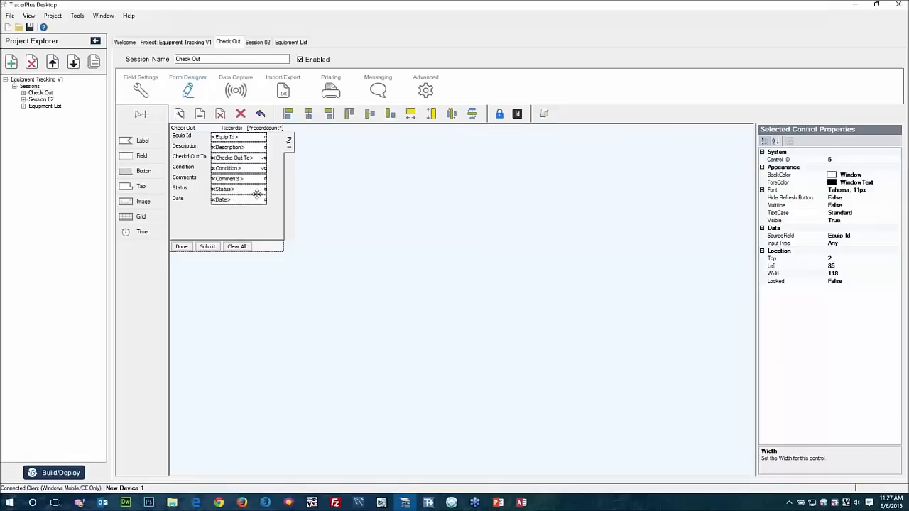
{"action": "left_click_drag", "start_coordinate": [267, 190], "coordinate": [279, 189]}
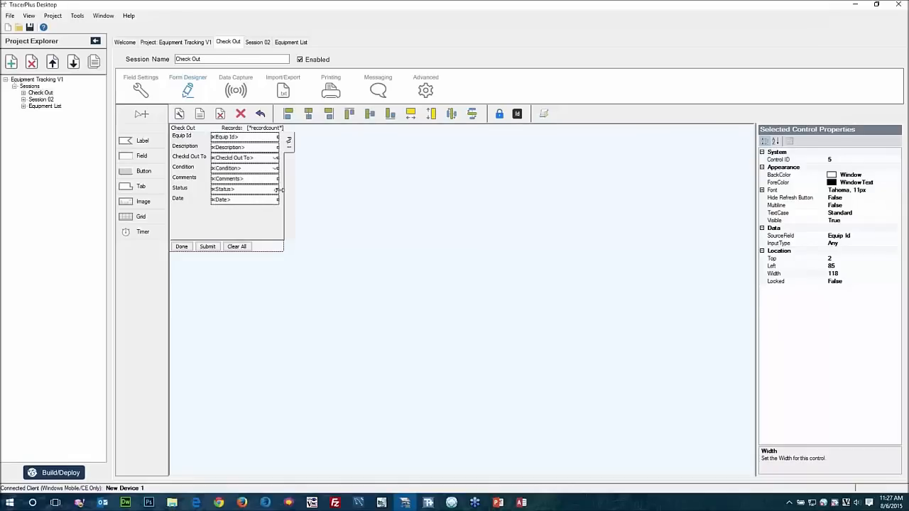
- Add the seven field labels to the selection and shift all labels and field controls slightly down and to the right
{"action": "left_click", "coordinate": [187, 135]}
{"action": "left_click", "coordinate": [185, 146], "text": "ctrl"}
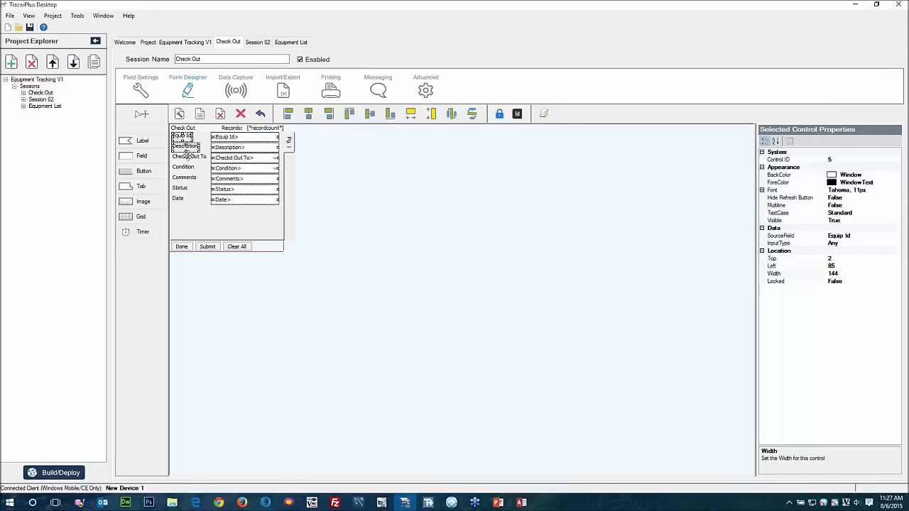
{"action": "left_click", "coordinate": [186, 156], "text": "ctrl"}
{"action": "left_click", "coordinate": [183, 167], "text": "ctrl"}
{"action": "left_click", "coordinate": [186, 177], "text": "ctrl"}
{"action": "left_click", "coordinate": [182, 188], "text": "ctrl"}
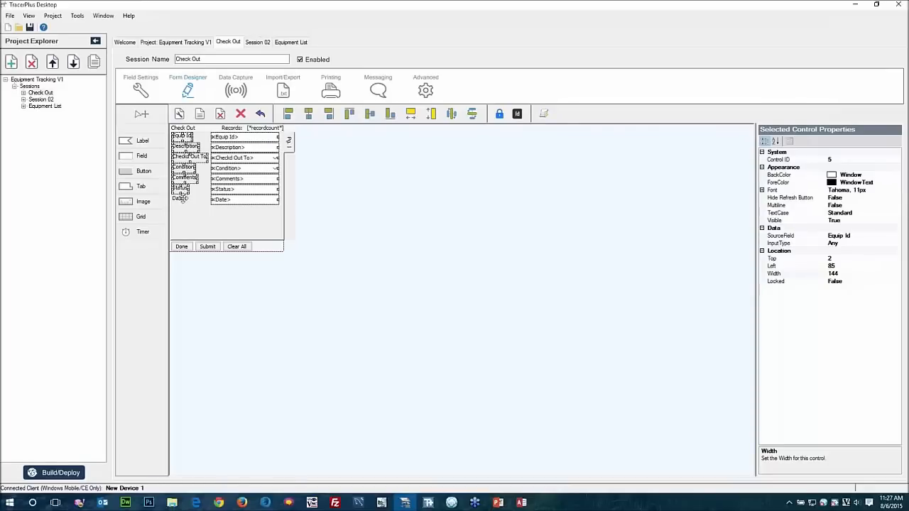
{"action": "left_click", "coordinate": [180, 198], "text": "ctrl"}
{"action": "left_click_drag", "start_coordinate": [241, 200], "coordinate": [241, 204]}
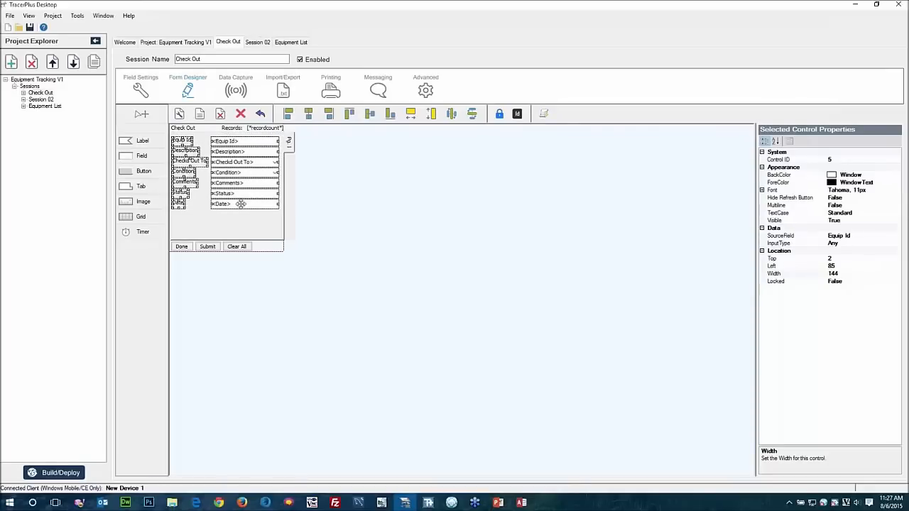
- Set the background colour of the Check Out form to SteelBlue
{"action": "left_click", "coordinate": [388, 258]}
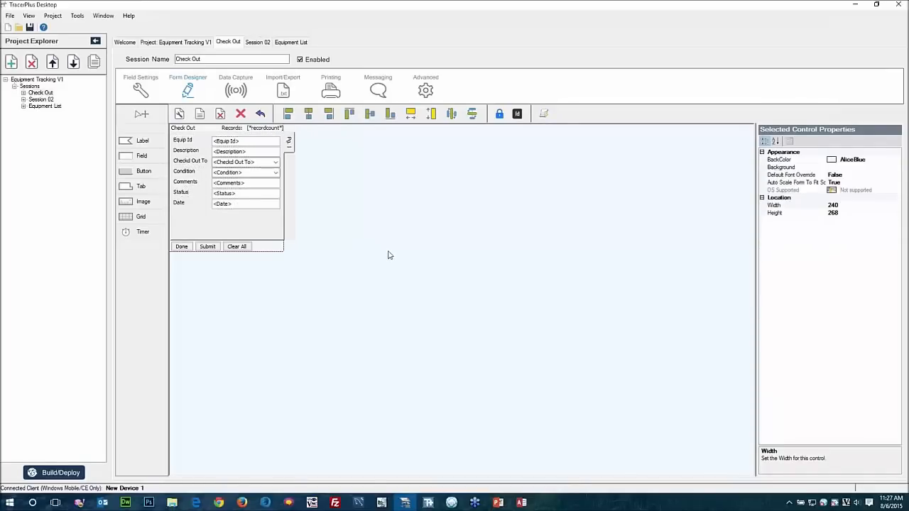
{"action": "left_click", "coordinate": [898, 160]}
{"action": "left_click", "coordinate": [897, 159]}
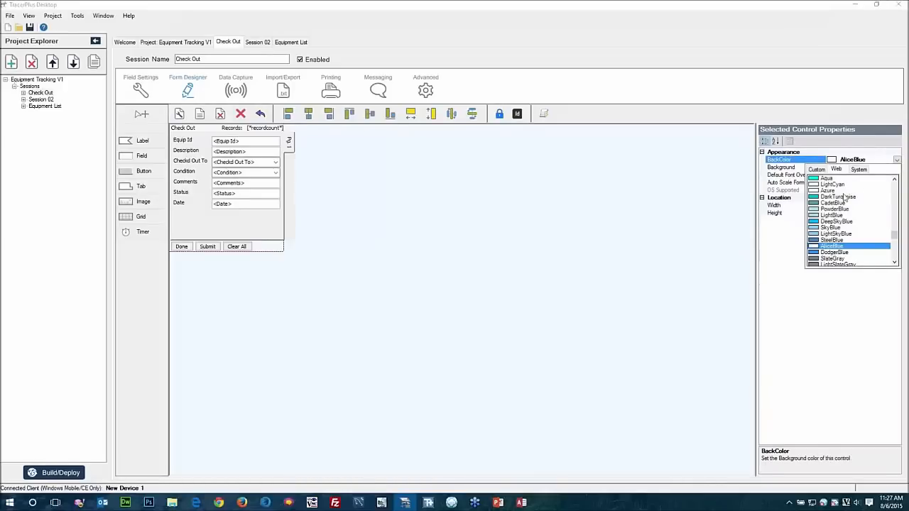
{"action": "left_click", "coordinate": [826, 240]}
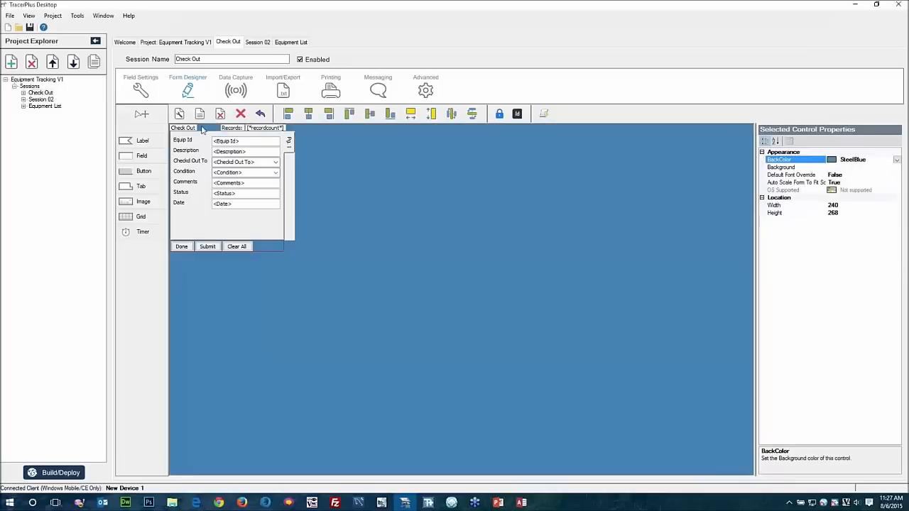
- Give the Check Out, Records and record count header labels a SteelBlue background and White text
{"action": "left_click", "coordinate": [204, 130]}
{"action": "left_click", "coordinate": [226, 128], "text": "ctrl"}
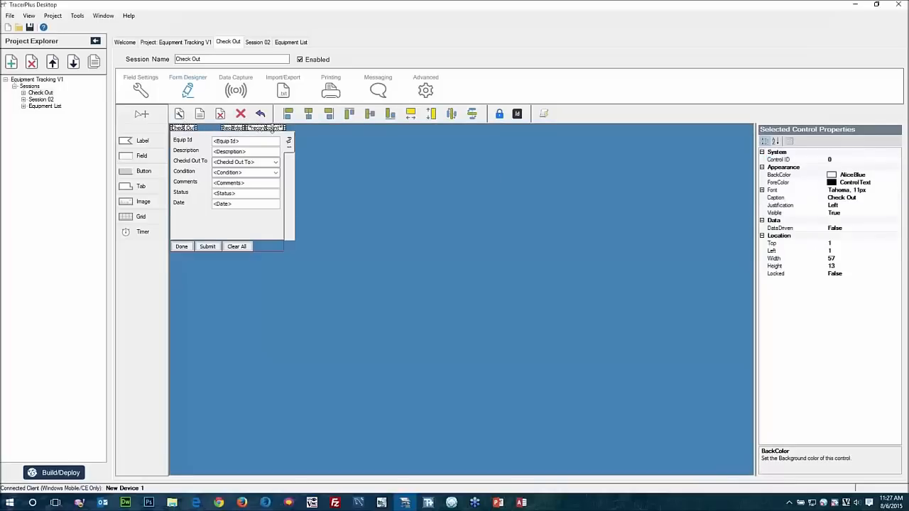
{"action": "left_click", "coordinate": [893, 175]}
{"action": "left_click", "coordinate": [897, 175]}
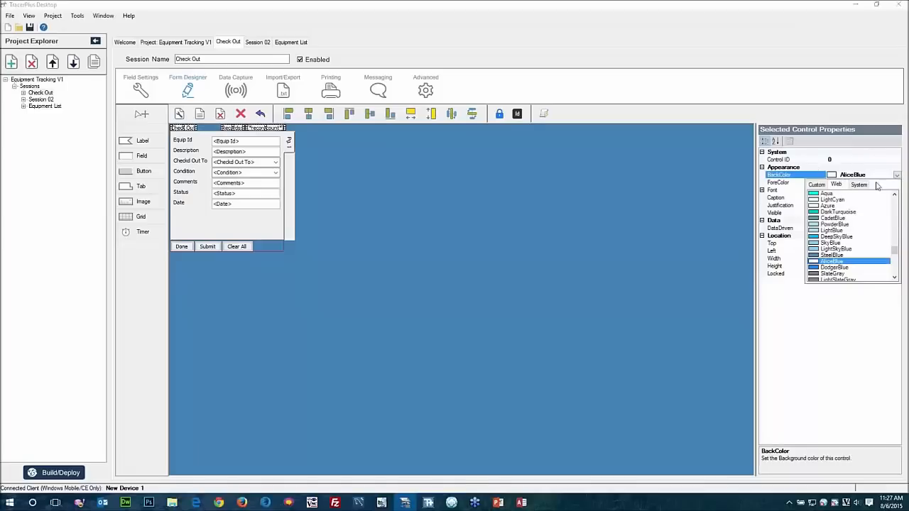
{"action": "left_click", "coordinate": [816, 256]}
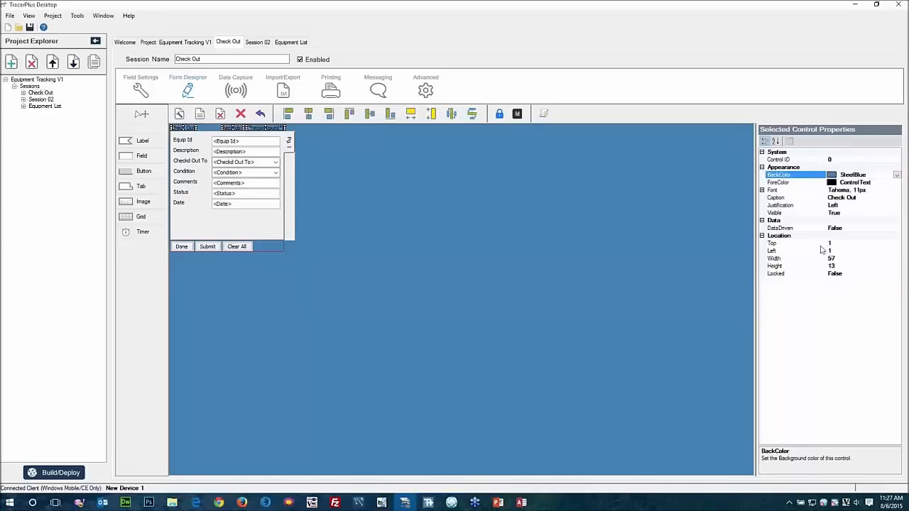
{"action": "left_click", "coordinate": [885, 186]}
{"action": "left_click", "coordinate": [896, 183]}
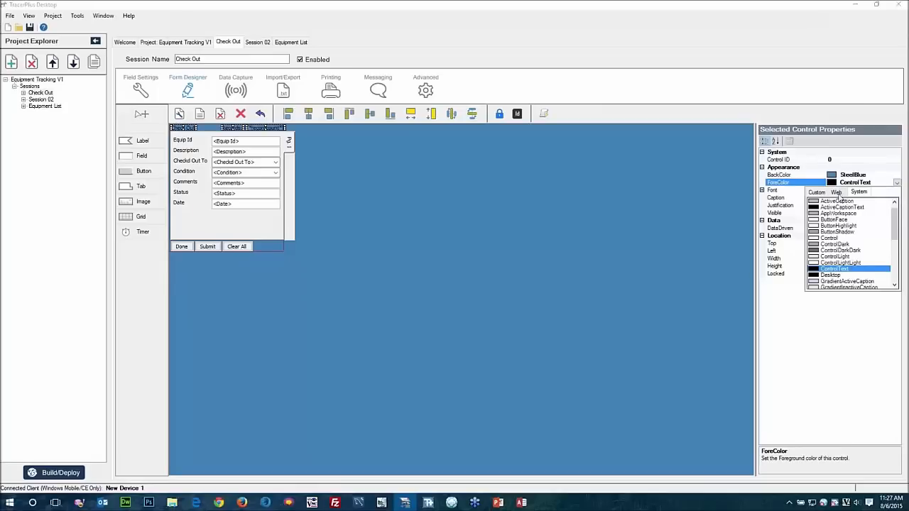
{"action": "left_click", "coordinate": [836, 192]}
{"action": "left_click", "coordinate": [220, 252]}
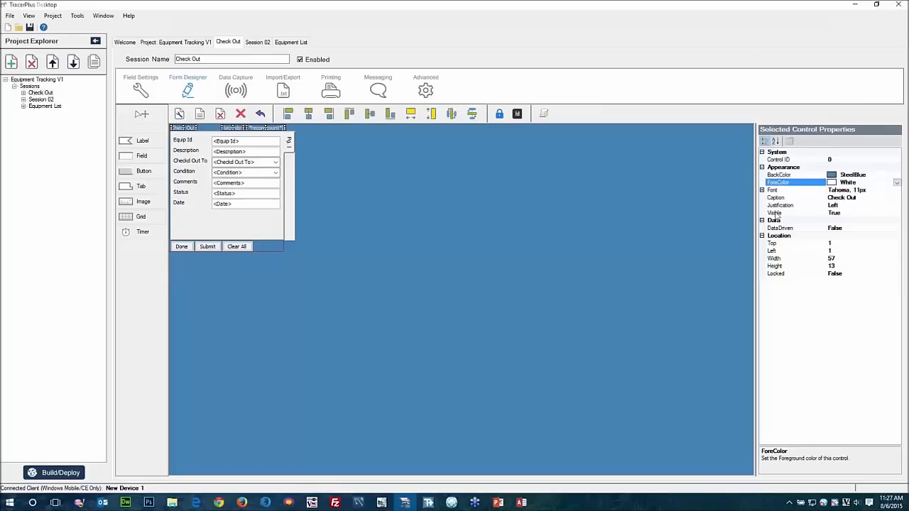
- Set the background colour of the Done, Submit and Clear All buttons to SlateGray
{"action": "left_click", "coordinate": [182, 246]}
{"action": "left_click", "coordinate": [207, 246], "text": "ctrl"}
{"action": "left_click", "coordinate": [235, 246], "text": "ctrl"}
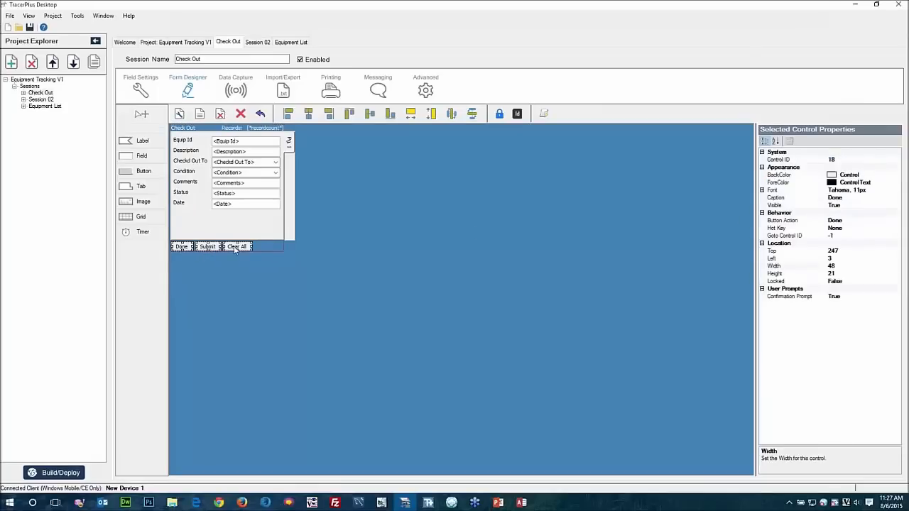
{"action": "left_click", "coordinate": [883, 175]}
{"action": "left_click", "coordinate": [896, 176]}
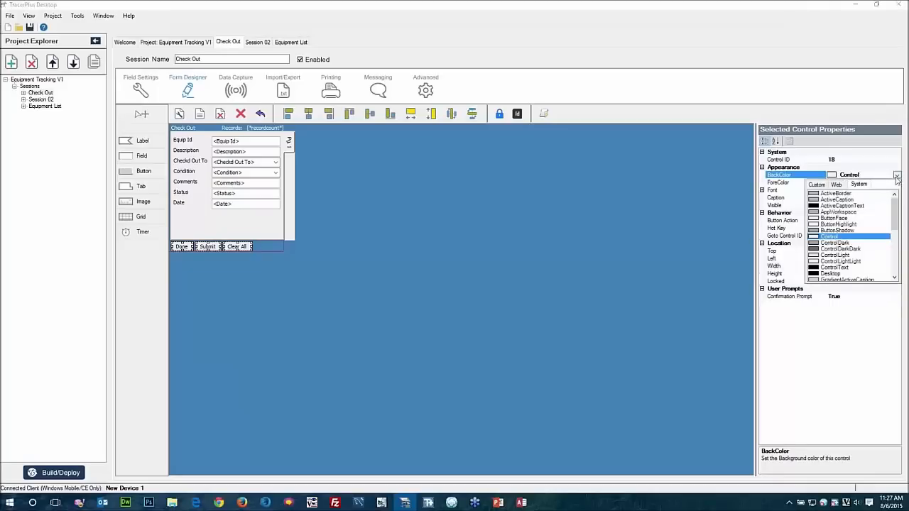
{"action": "left_click", "coordinate": [836, 185]}
{"action": "scroll", "coordinate": [838, 238], "scroll_direction": "down", "scroll_amount": 10}
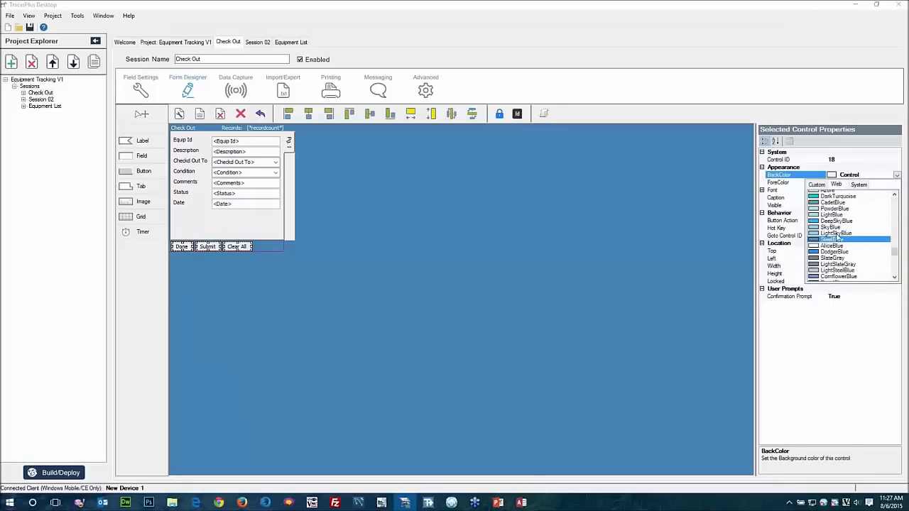
{"action": "scroll", "coordinate": [838, 238], "scroll_direction": "down", "scroll_amount": 1}
{"action": "left_click", "coordinate": [815, 241]}
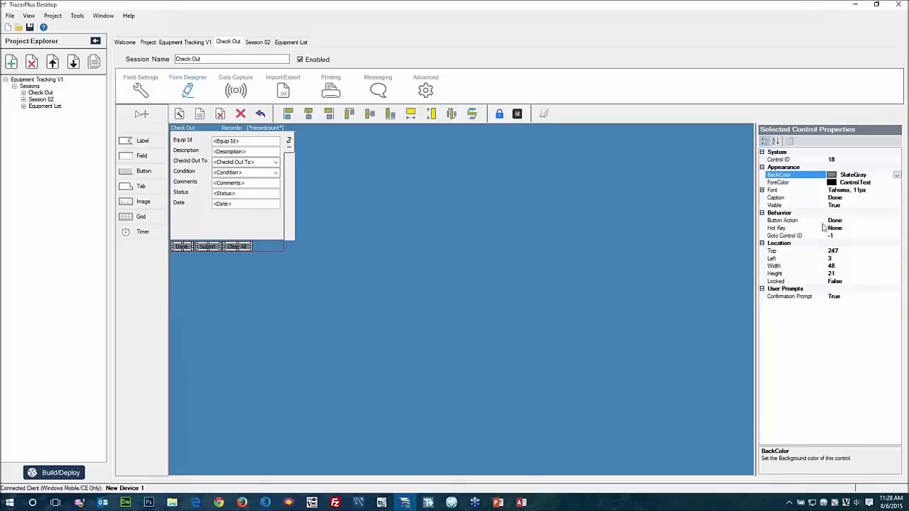
- Make the text of the Done, Submit and Clear All buttons White and bold
{"action": "left_click", "coordinate": [882, 183]}
{"action": "left_click", "coordinate": [896, 183]}
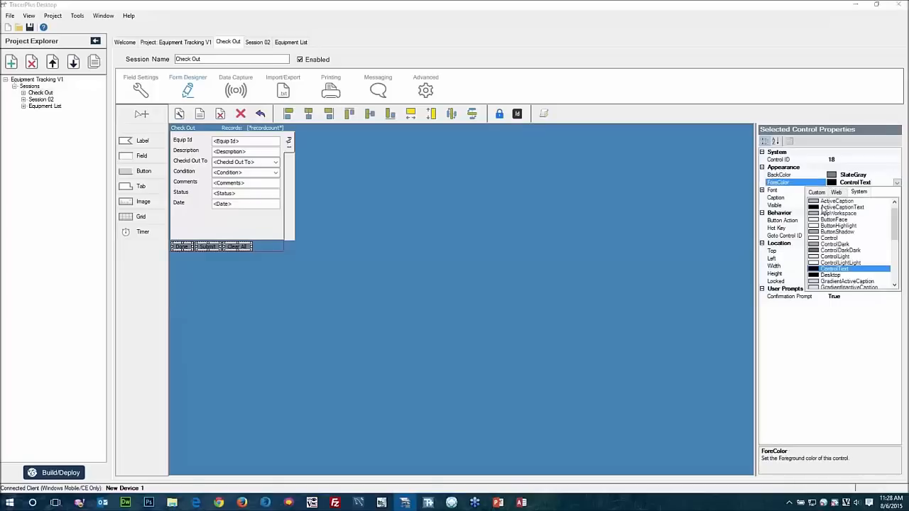
{"action": "left_click", "coordinate": [818, 192]}
{"action": "left_click", "coordinate": [815, 208]}
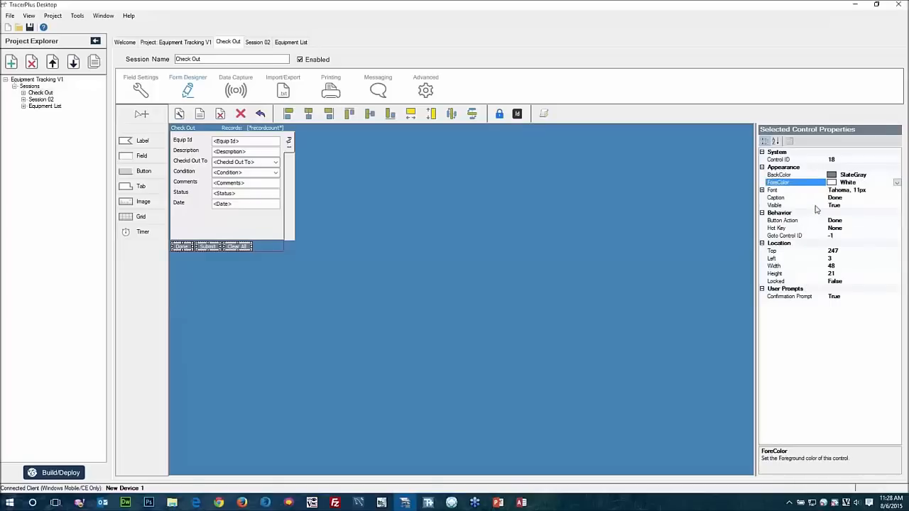
{"action": "left_click", "coordinate": [762, 190]}
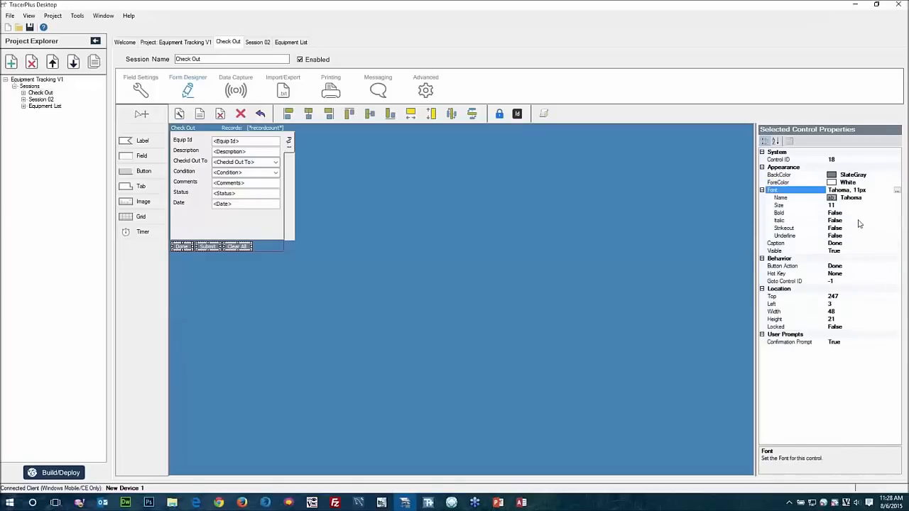
{"action": "double_click", "coordinate": [835, 212]}
{"action": "left_click", "coordinate": [547, 268]}
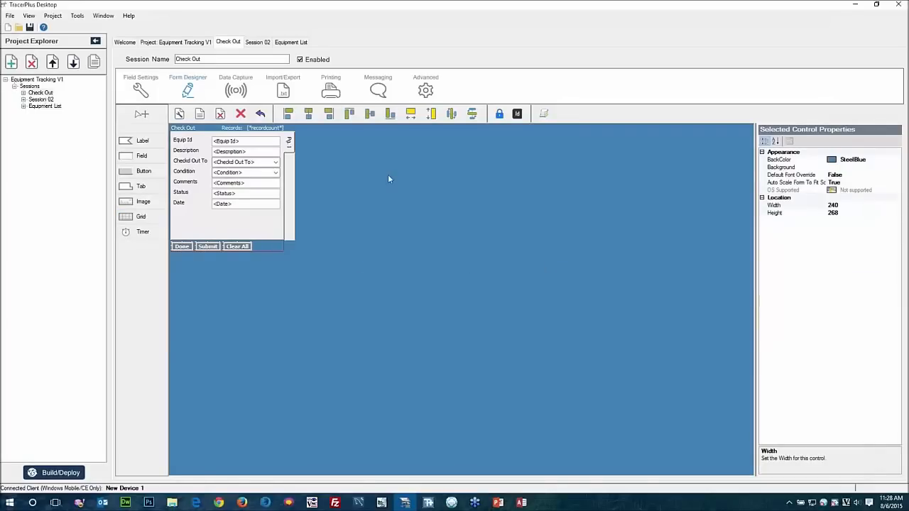
- Move the form's Pg. 1 tab control to a left position of 0
{"action": "left_click", "coordinate": [286, 141]}
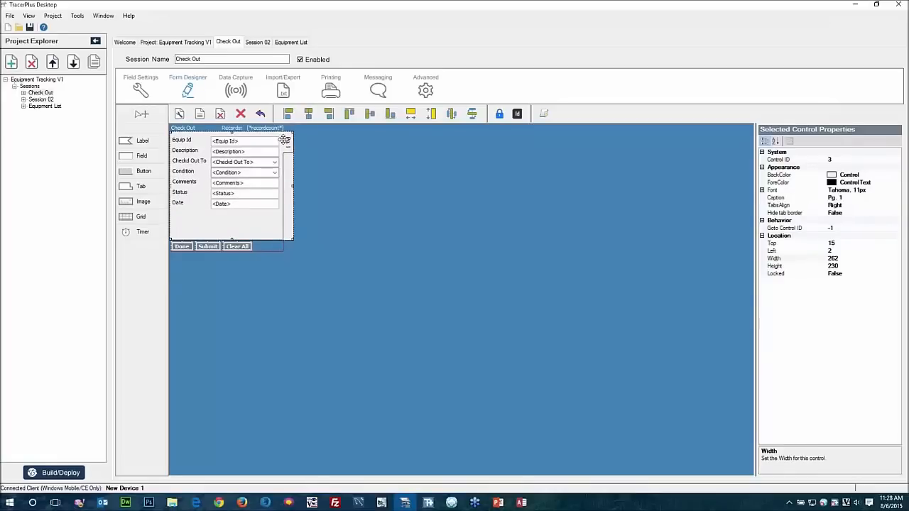
{"action": "left_click_drag", "start_coordinate": [283, 140], "coordinate": [283, 140]}
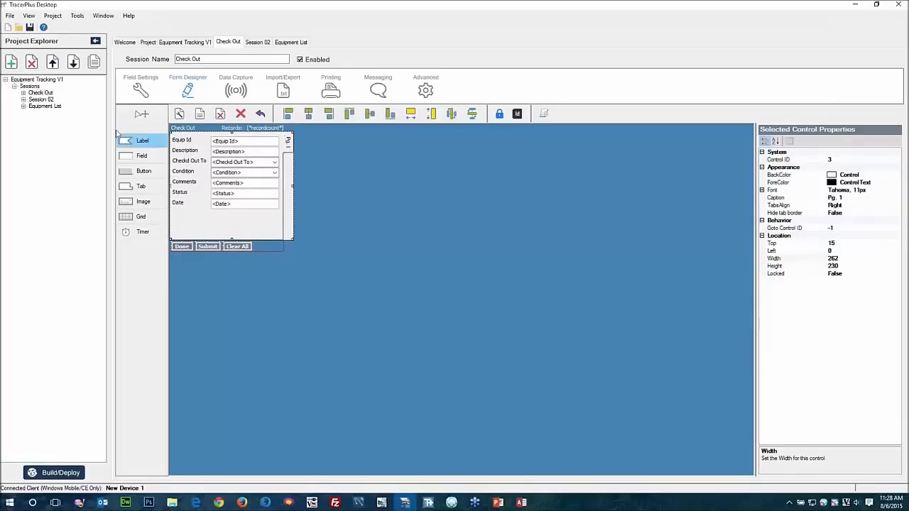
- Rename the Session 02 session to Check In
{"action": "left_click", "coordinate": [41, 100]}
{"action": "left_click_drag", "start_coordinate": [208, 59], "coordinate": [170, 59]}
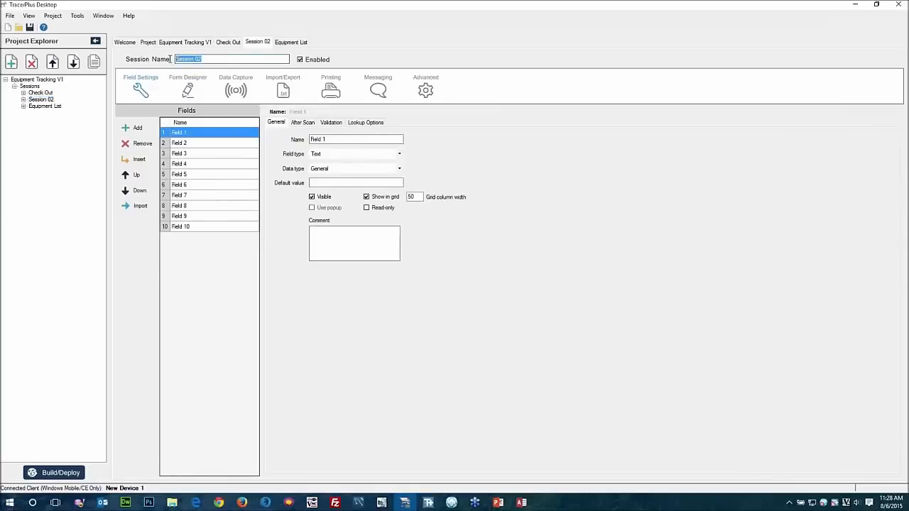
{"action": "type", "text": "Check In"}
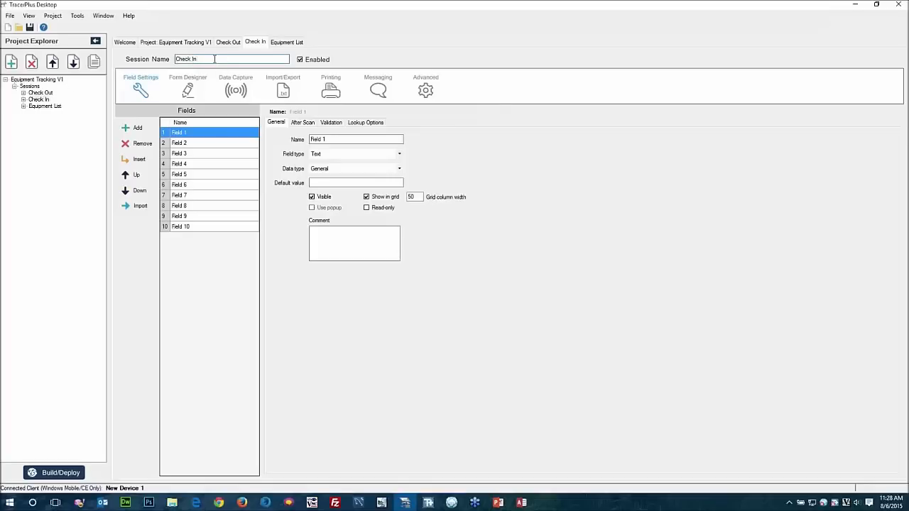
- Remove the empty Check In session from the project and confirm the removal
{"action": "left_click", "coordinate": [38, 99]}
{"action": "left_click", "coordinate": [31, 62]}
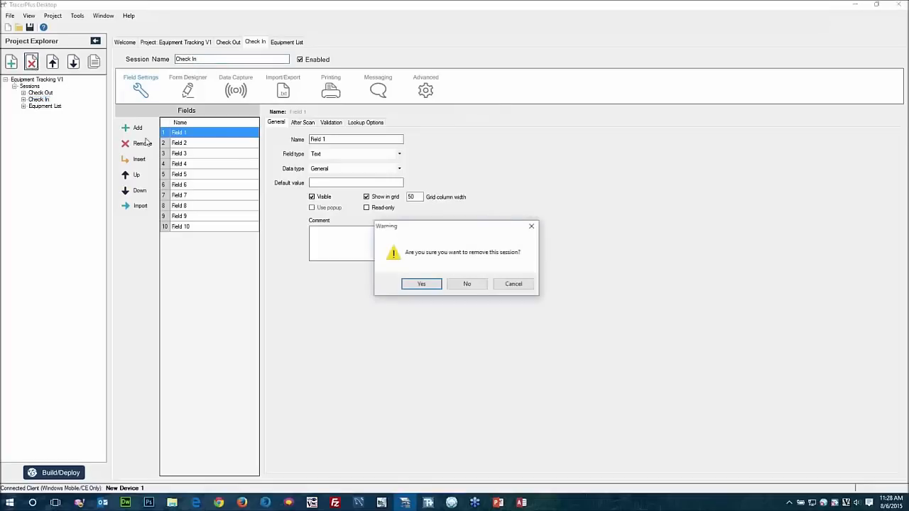
{"action": "left_click", "coordinate": [412, 284]}
- Duplicate the Check Out session and move the copy above the Equipment List session
{"action": "left_click", "coordinate": [40, 93]}
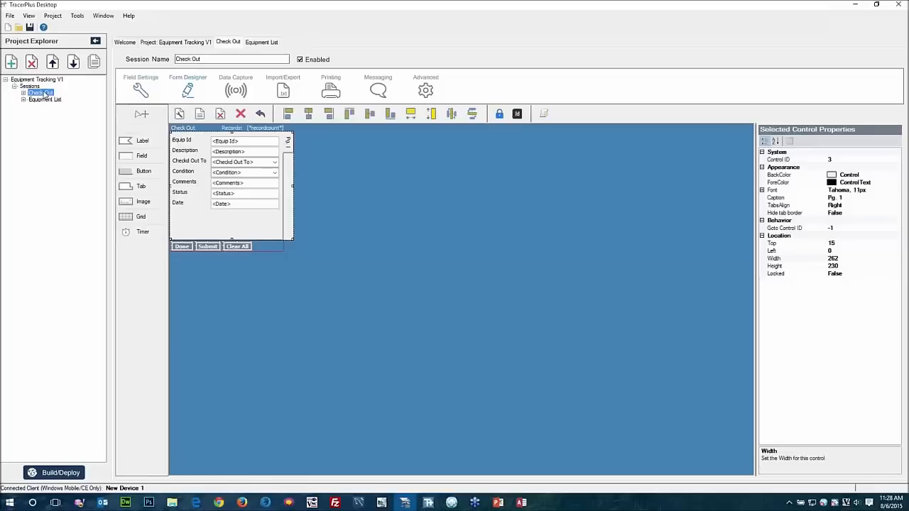
{"action": "left_click", "coordinate": [94, 63]}
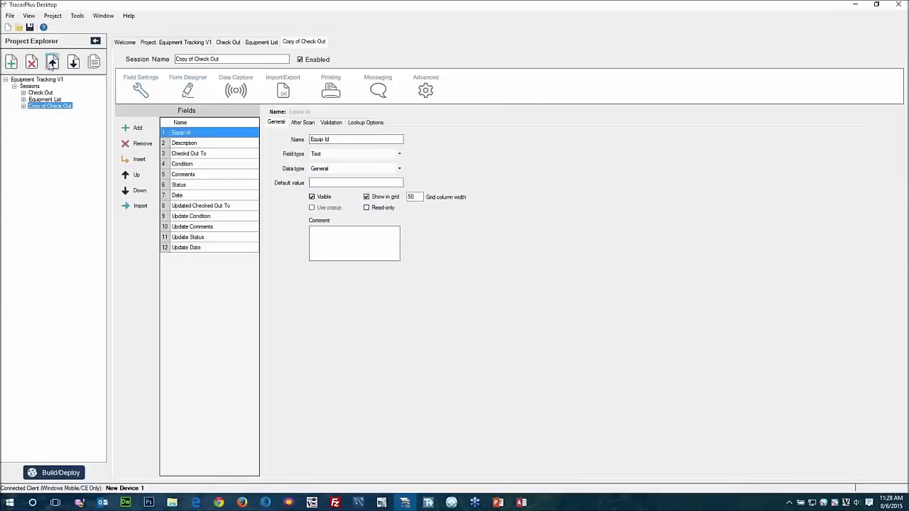
{"action": "left_click", "coordinate": [53, 64]}
{"action": "left_click", "coordinate": [44, 100]}
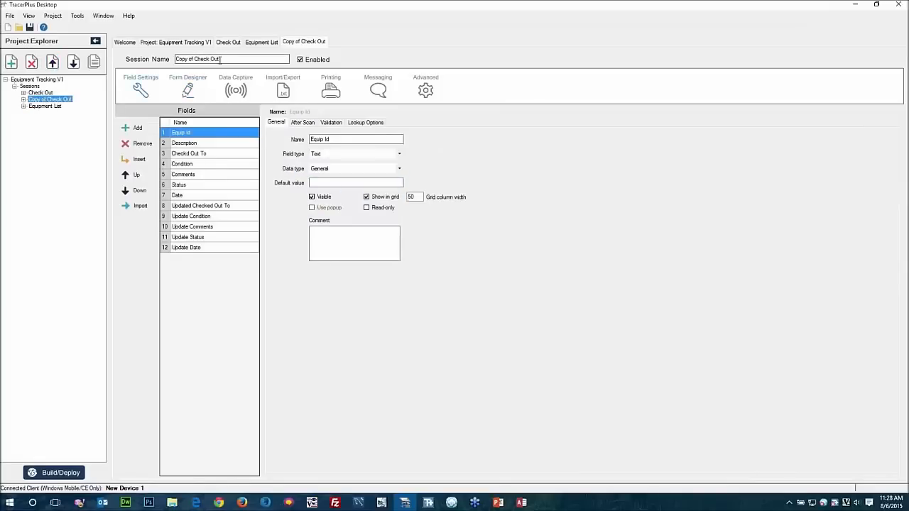
- Rename the Copy of Check Out session to Check In
{"action": "left_click_drag", "start_coordinate": [223, 59], "coordinate": [161, 57]}
{"action": "type", "text": "Check In"}
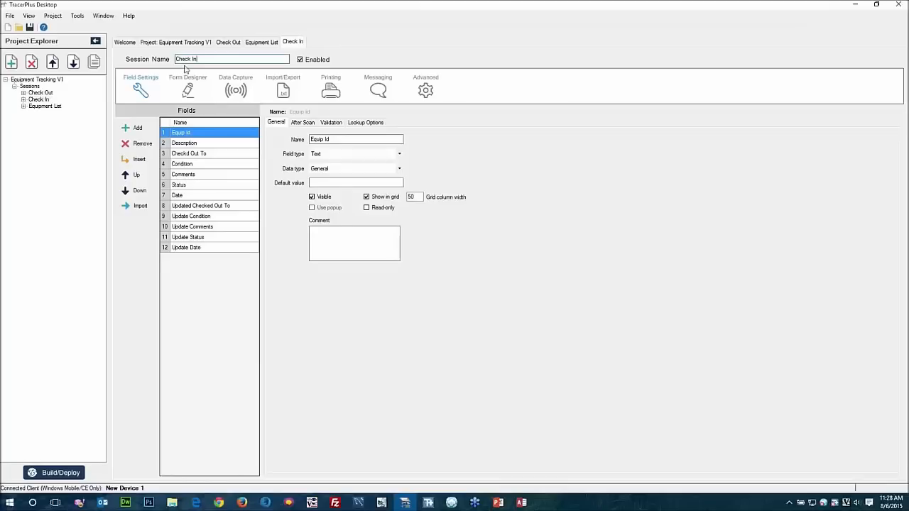
{"action": "key", "text": "Tab"}
- Remove the Checkd Out To field from the Check In session and show the Condition field's general settings
{"action": "left_click", "coordinate": [187, 154]}
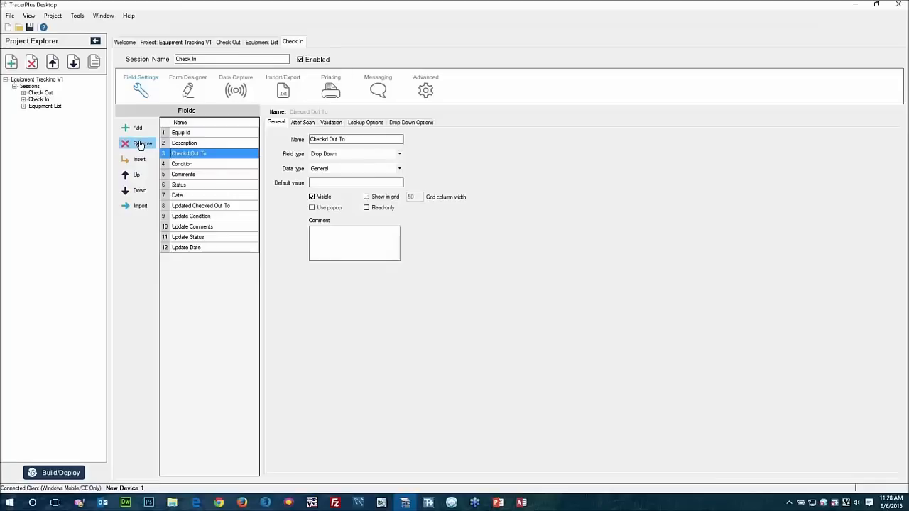
{"action": "left_click", "coordinate": [141, 145]}
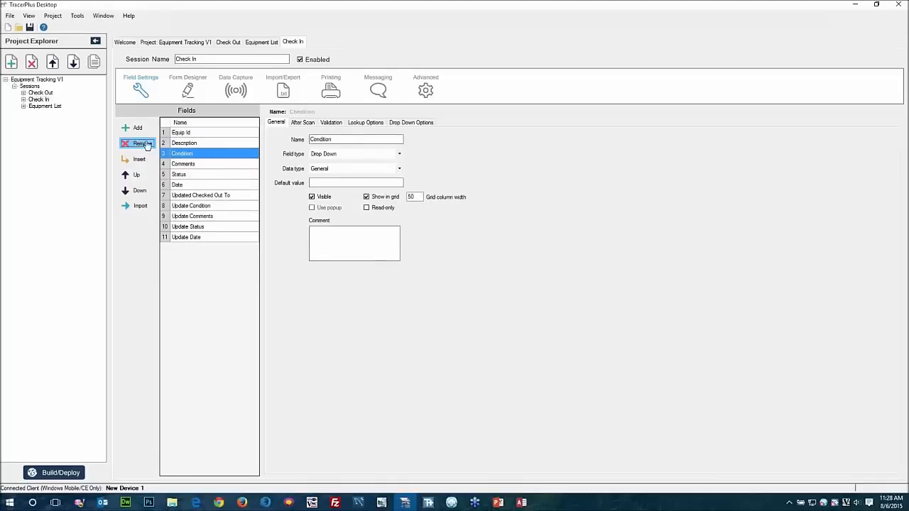
{"action": "left_click", "coordinate": [192, 134]}
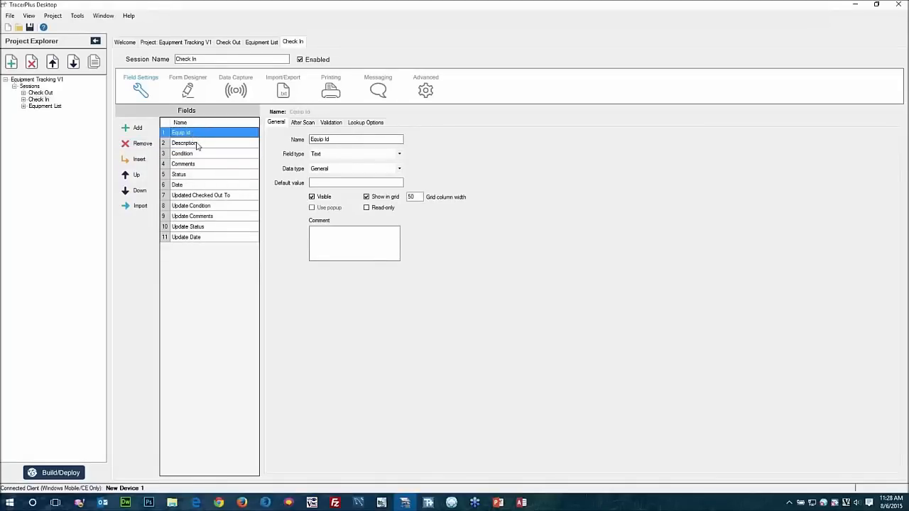
{"action": "left_click", "coordinate": [196, 144]}
{"action": "left_click", "coordinate": [192, 156]}
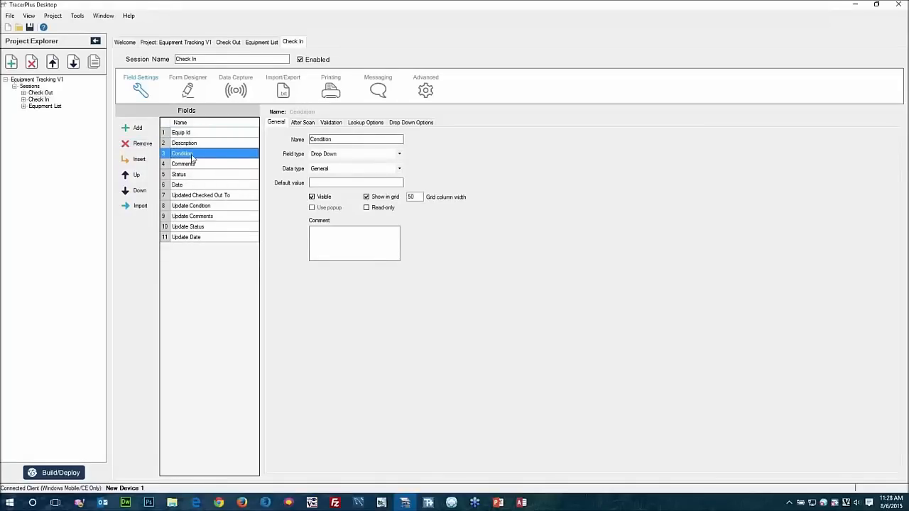
- Set the Status field's default value to CHECK-IN in the Check In session
{"action": "left_click", "coordinate": [191, 165]}
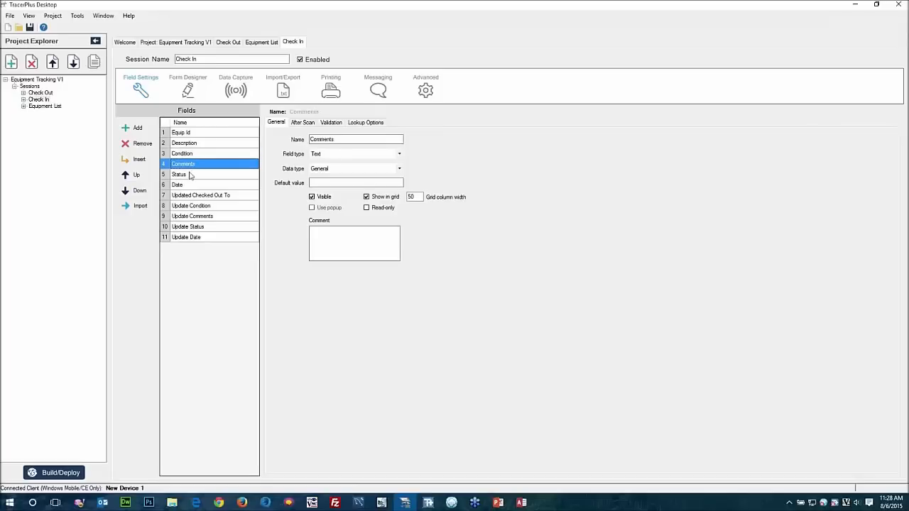
{"action": "left_click", "coordinate": [190, 175]}
{"action": "left_click", "coordinate": [342, 183]}
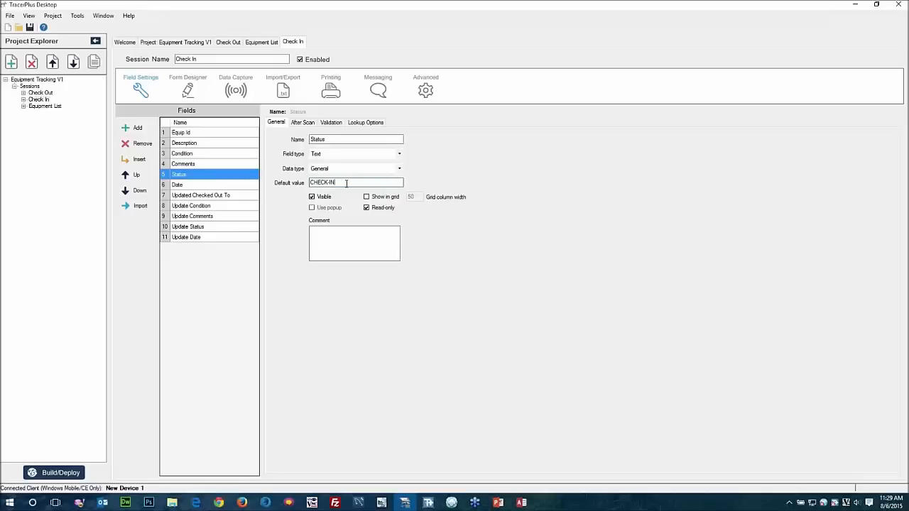
{"action": "type", "text": "IN"}
- Clear the Updated Checked Out To field's calculation and insert a blank constant as its result
{"action": "left_click", "coordinate": [179, 186]}
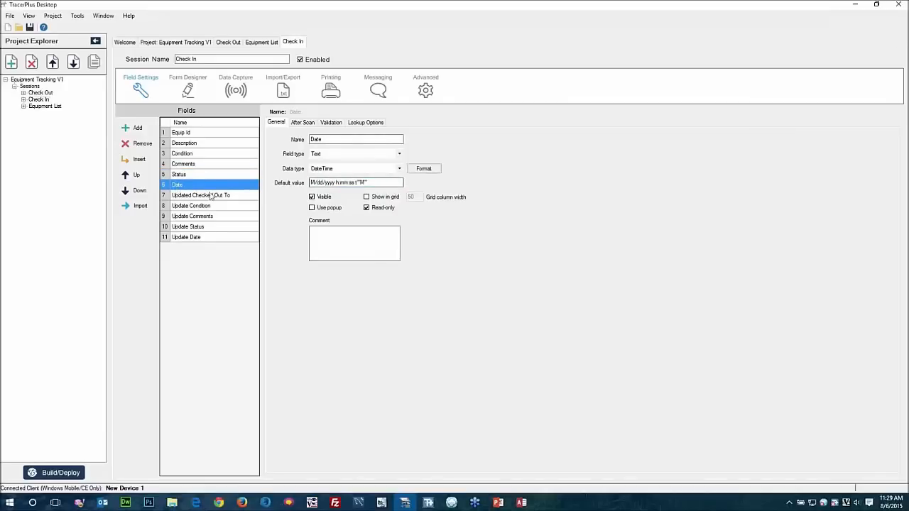
{"action": "left_click", "coordinate": [211, 196]}
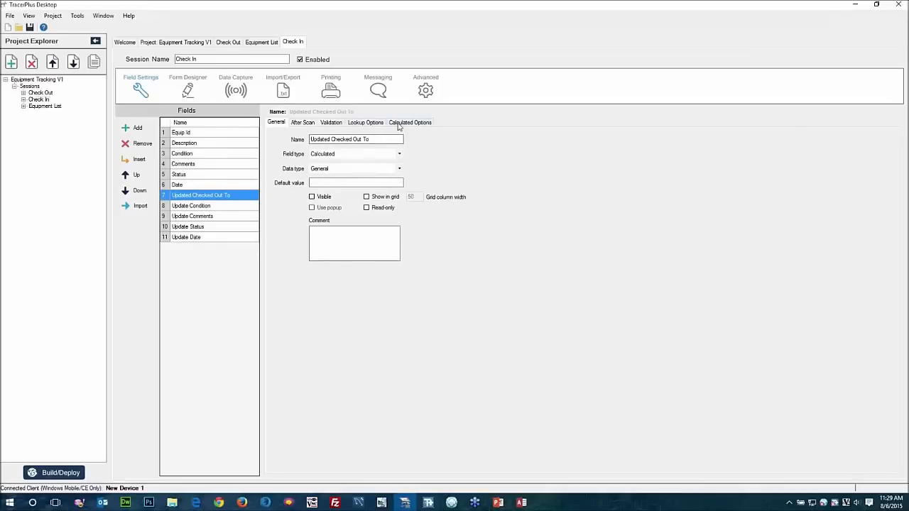
{"action": "left_click", "coordinate": [399, 125]}
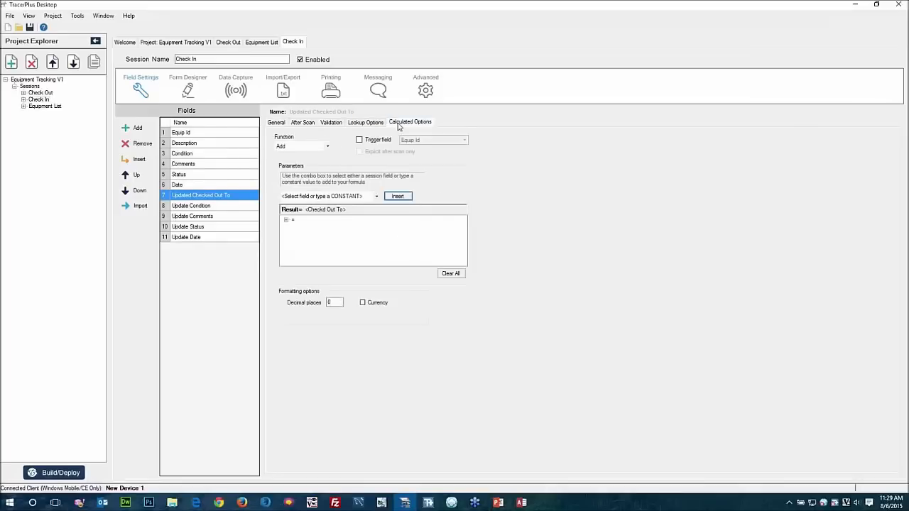
{"action": "left_click", "coordinate": [287, 221]}
{"action": "left_click", "coordinate": [316, 227]}
{"action": "left_click", "coordinate": [450, 273]}
{"action": "left_click", "coordinate": [321, 194]}
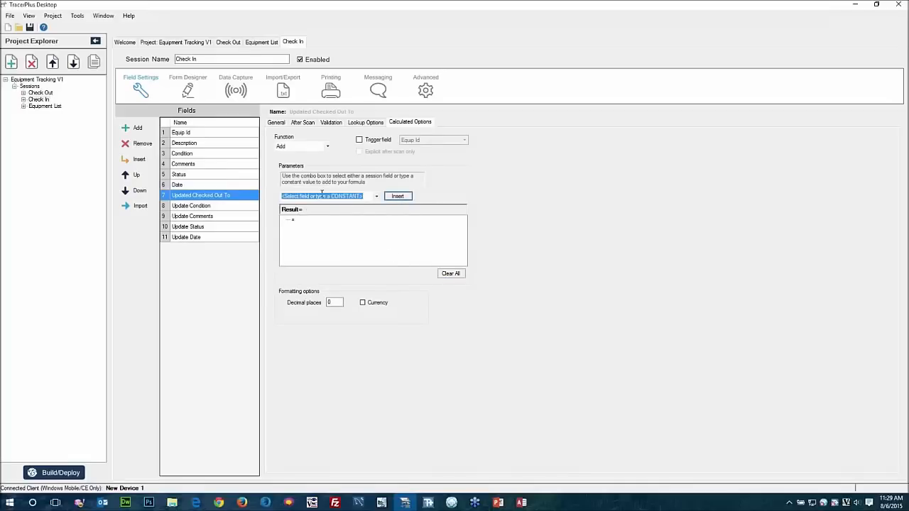
{"action": "left_click", "coordinate": [396, 196]}
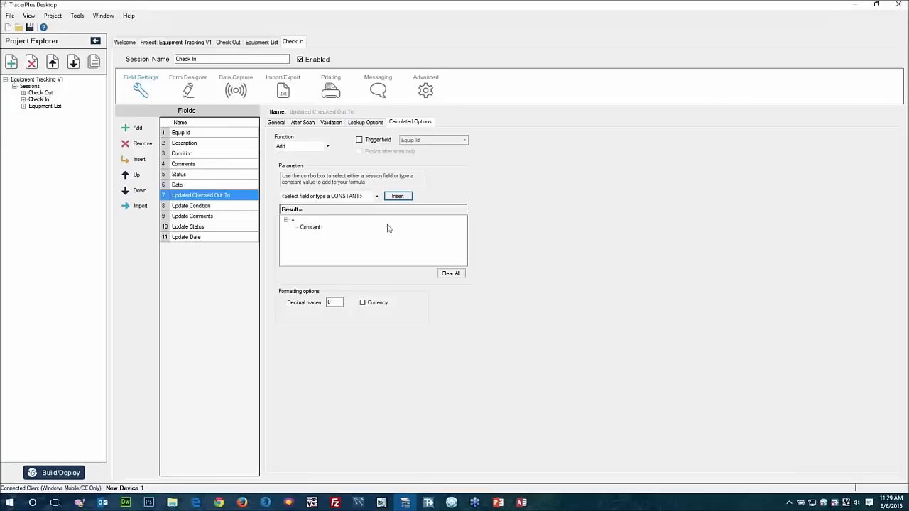
- Review the lookup options of the Update Condition, Update Comments and Update Status fields in the Check In session
{"action": "left_click", "coordinate": [194, 209]}
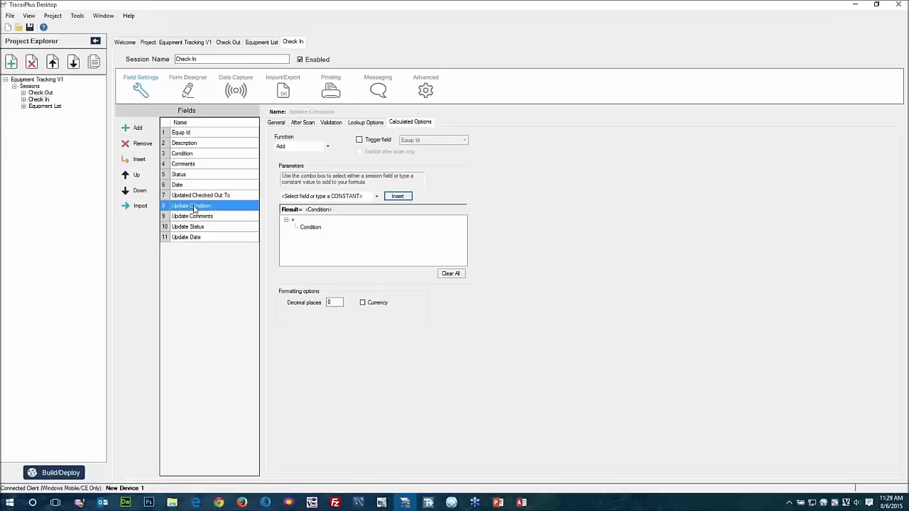
{"action": "left_click", "coordinate": [368, 122]}
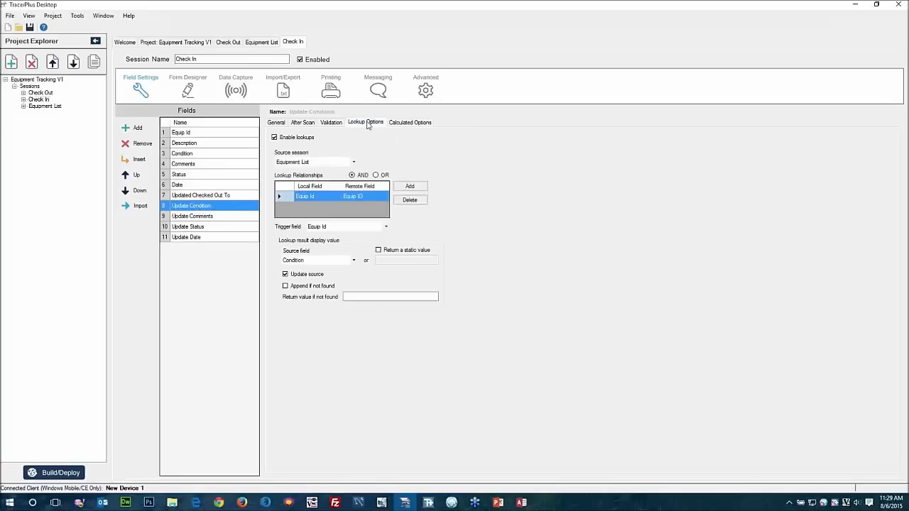
{"action": "left_click", "coordinate": [188, 218]}
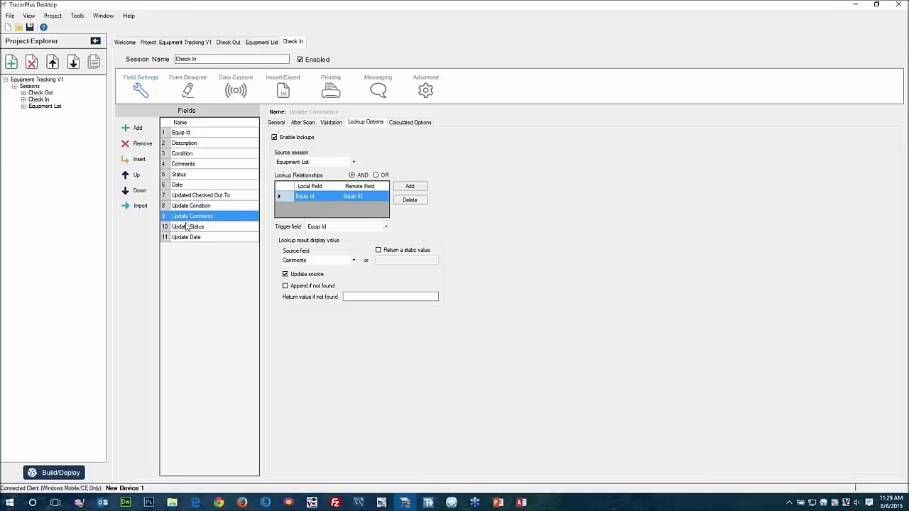
{"action": "left_click", "coordinate": [193, 208]}
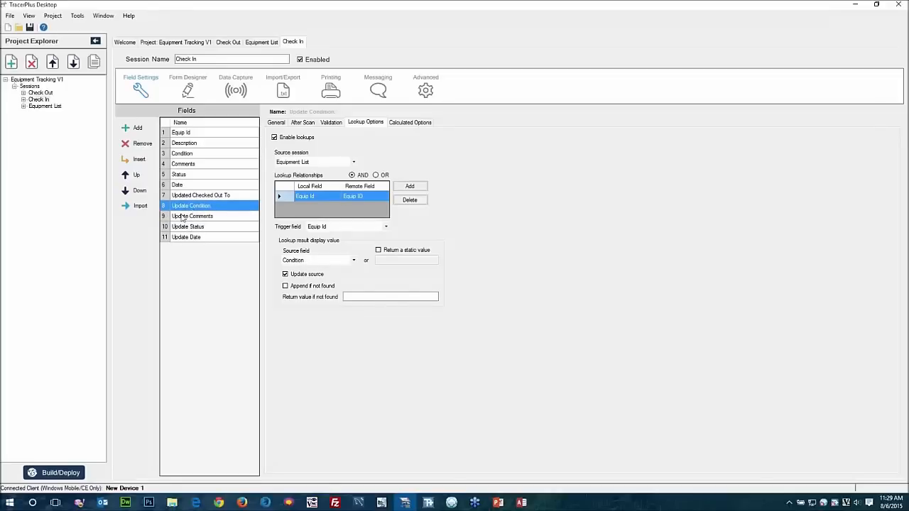
{"action": "left_click", "coordinate": [181, 216]}
{"action": "left_click", "coordinate": [176, 227]}
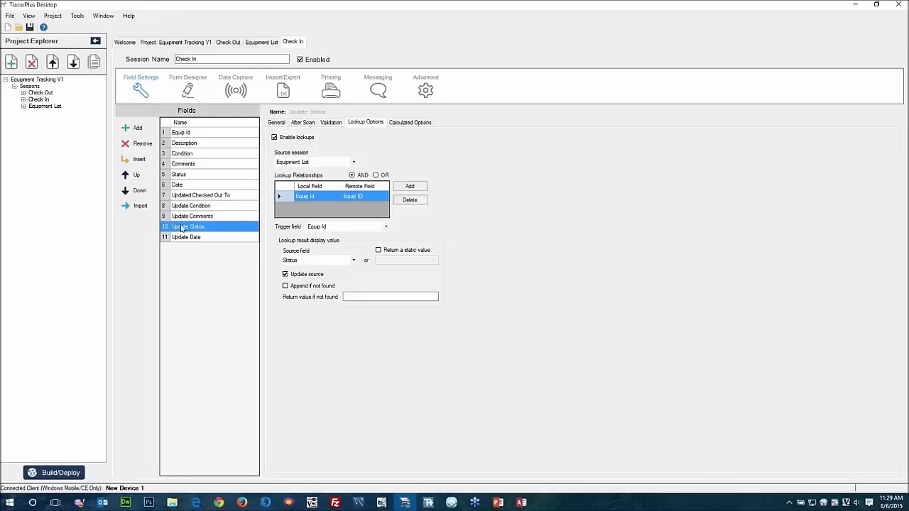
{"action": "left_click", "coordinate": [186, 134]}
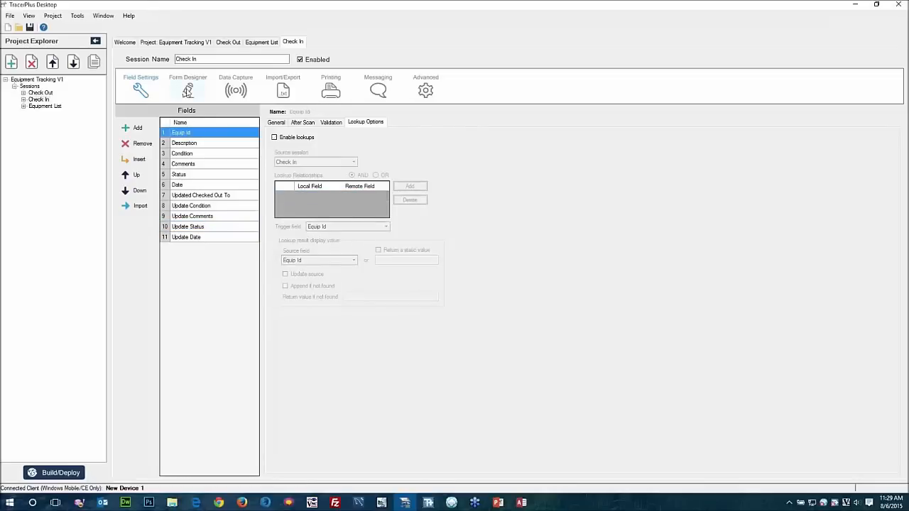
- Delete the leftover Checkd Out To label from the Check In form and confirm the deletion
{"action": "left_click", "coordinate": [188, 90]}
{"action": "left_click", "coordinate": [195, 162]}
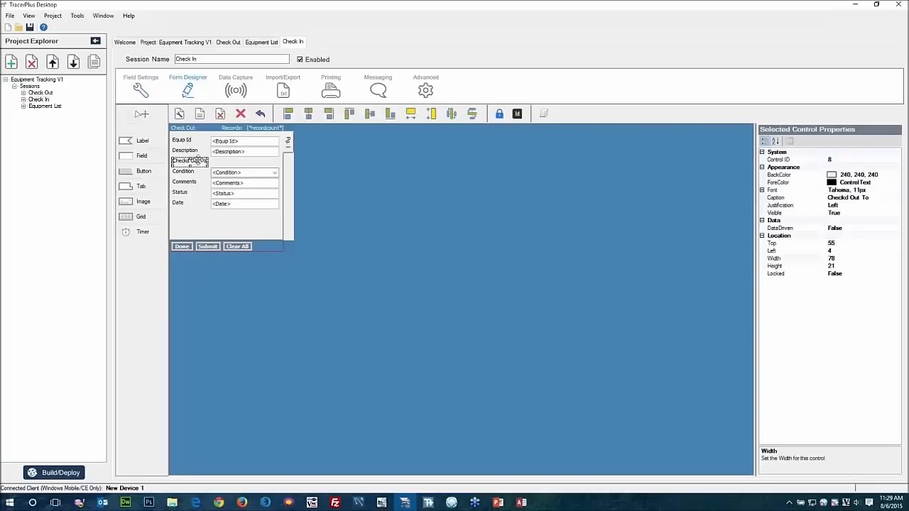
{"action": "left_click", "coordinate": [240, 115]}
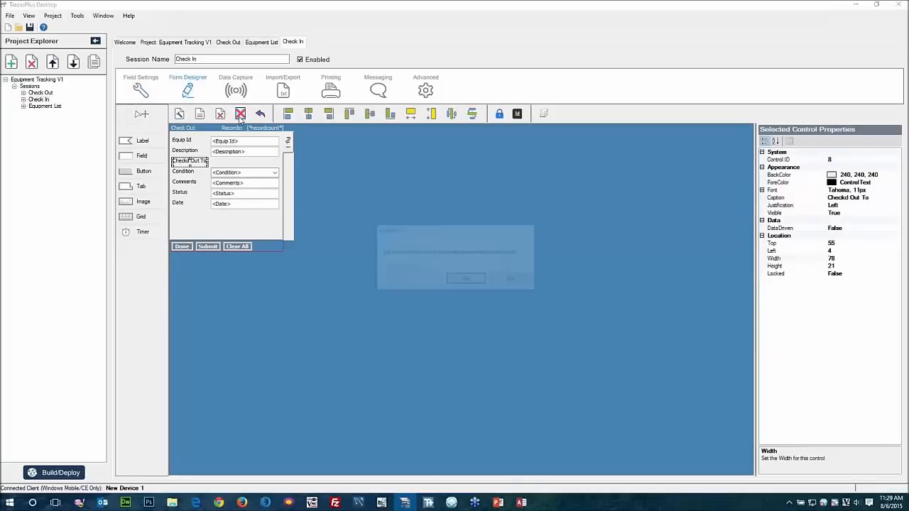
{"action": "left_click", "coordinate": [464, 279]}
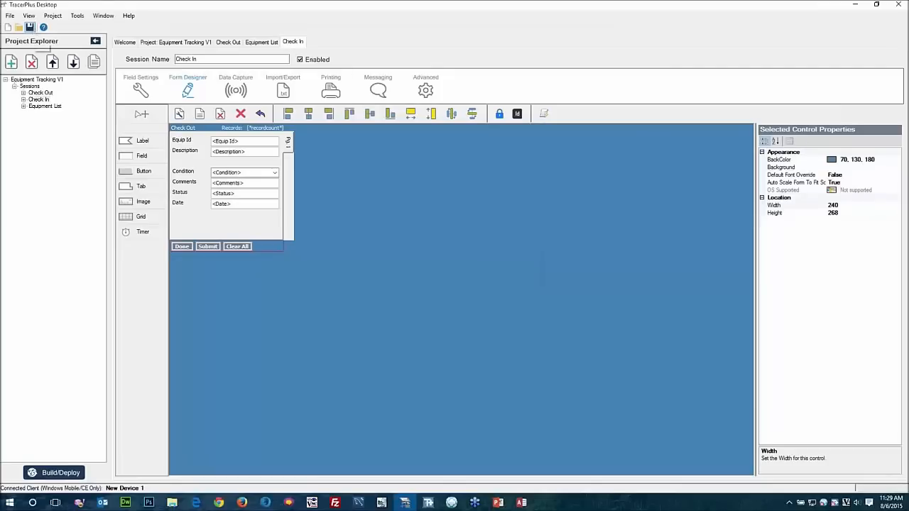
- Build and deploy the project to the connected Windows Mobile device, then close the deployment options
{"action": "left_click", "coordinate": [61, 472]}
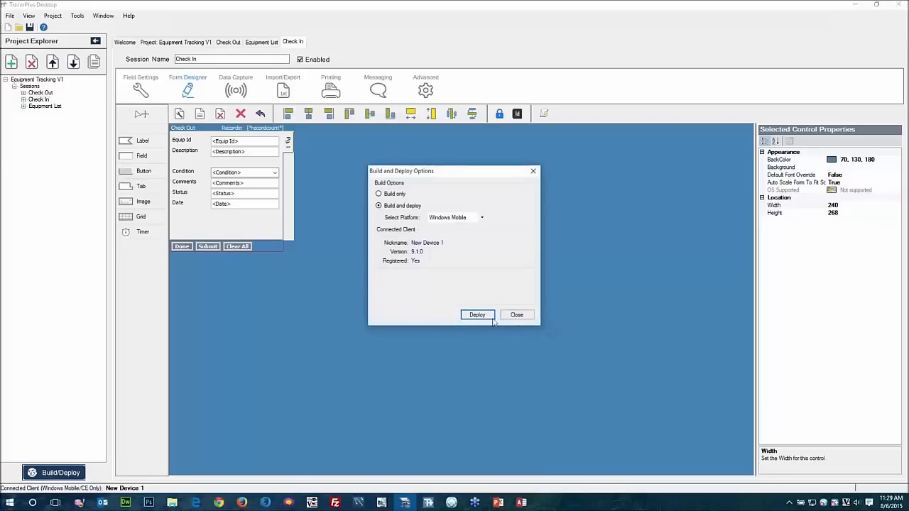
{"action": "left_click", "coordinate": [477, 314]}
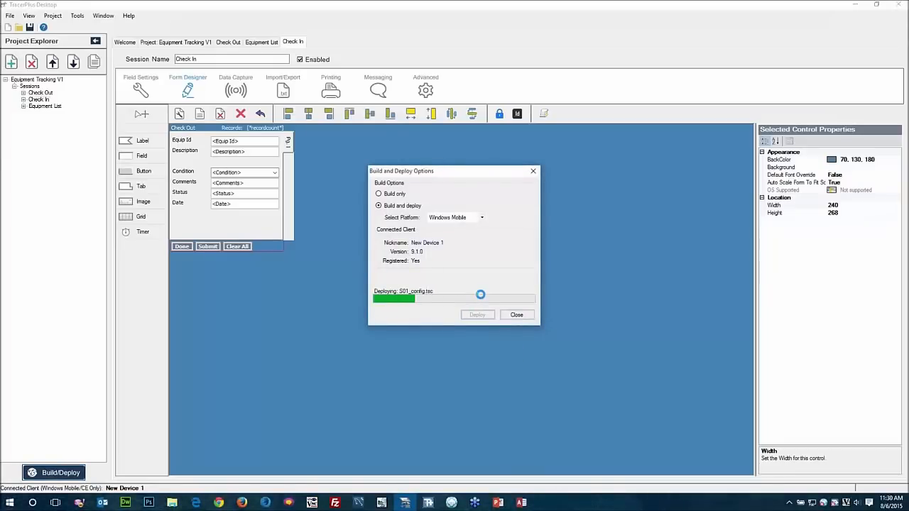
{"action": "left_click", "coordinate": [384, 503]}
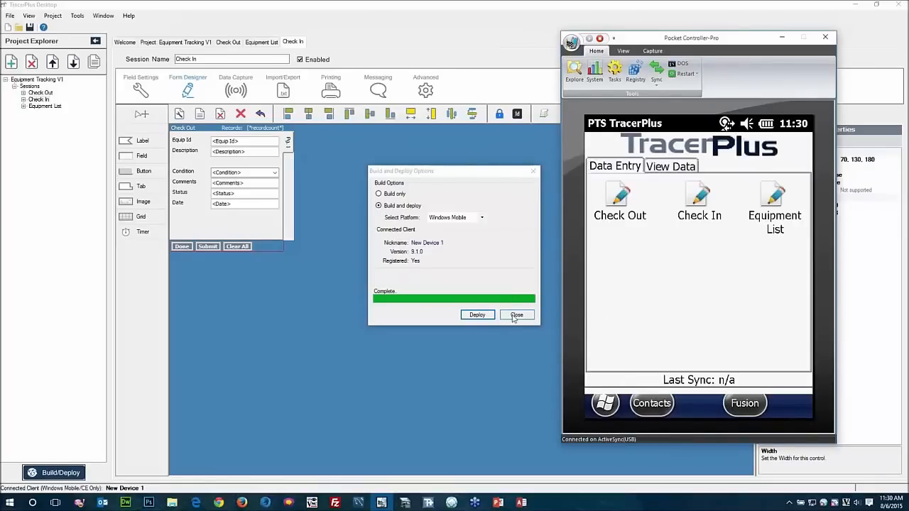
{"action": "left_click", "coordinate": [515, 315]}
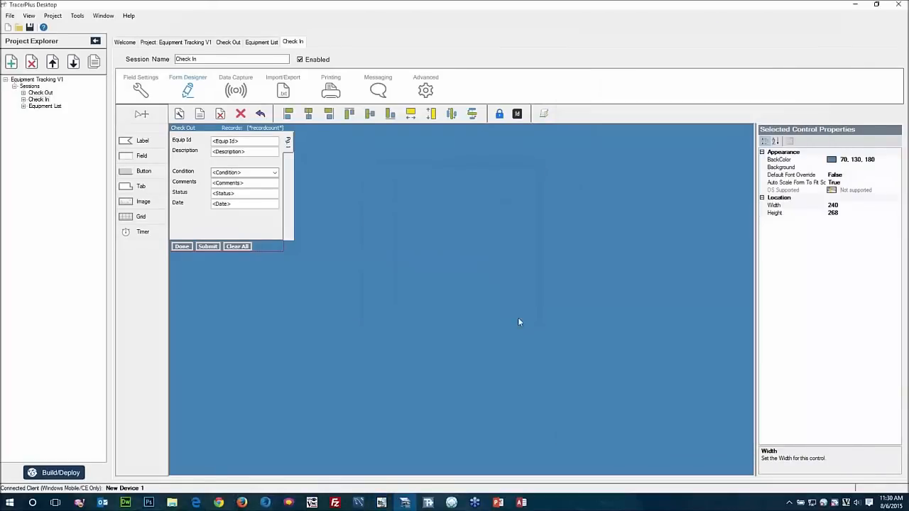
- Switch to Pocket Controller-Pro and inspect the deployed Check Out and Check In forms on the device
{"action": "left_click", "coordinate": [381, 502]}
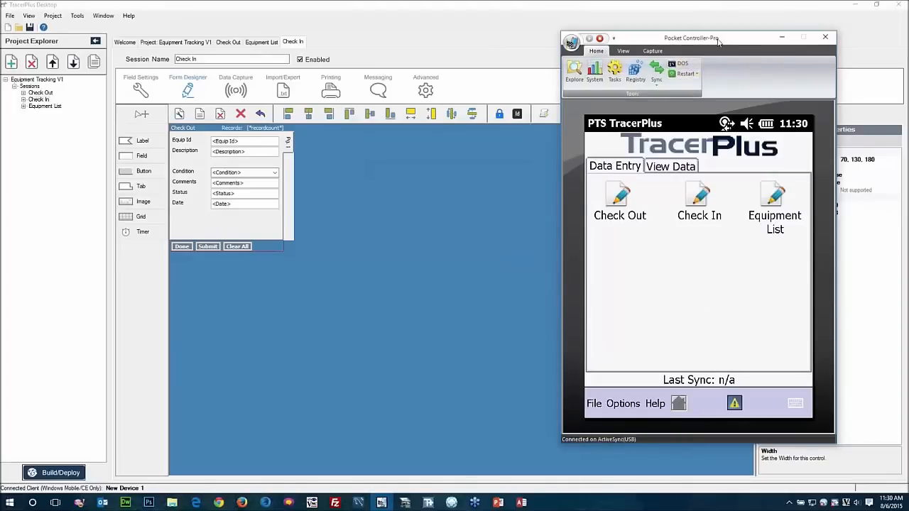
{"action": "left_click_drag", "start_coordinate": [731, 53], "coordinate": [553, 49]}
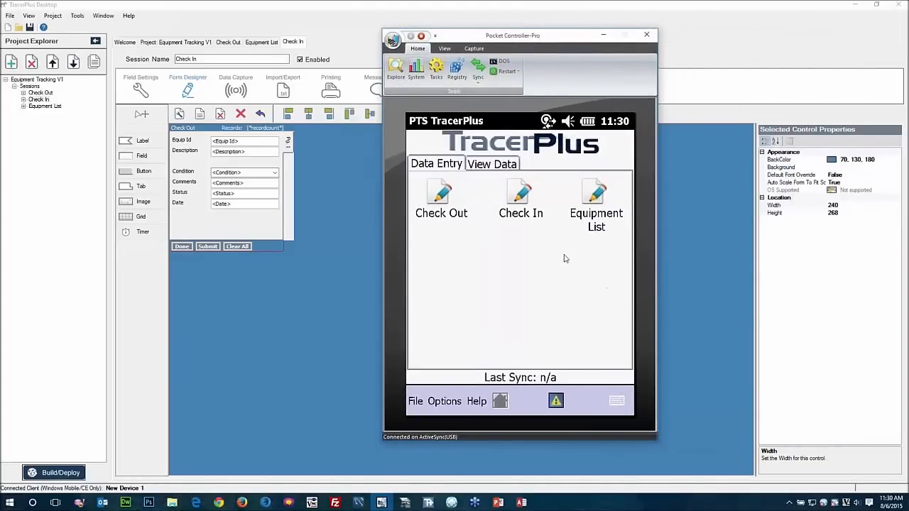
{"action": "left_click", "coordinate": [440, 193]}
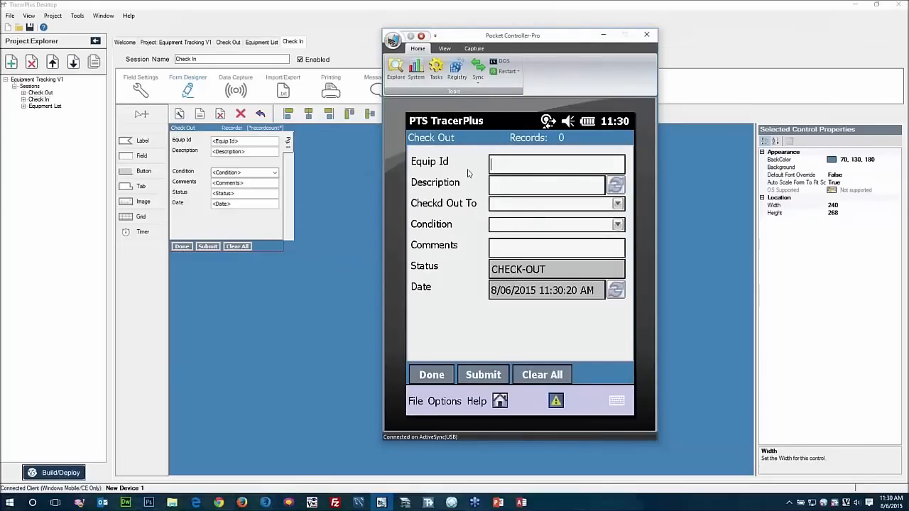
{"action": "left_click", "coordinate": [434, 375]}
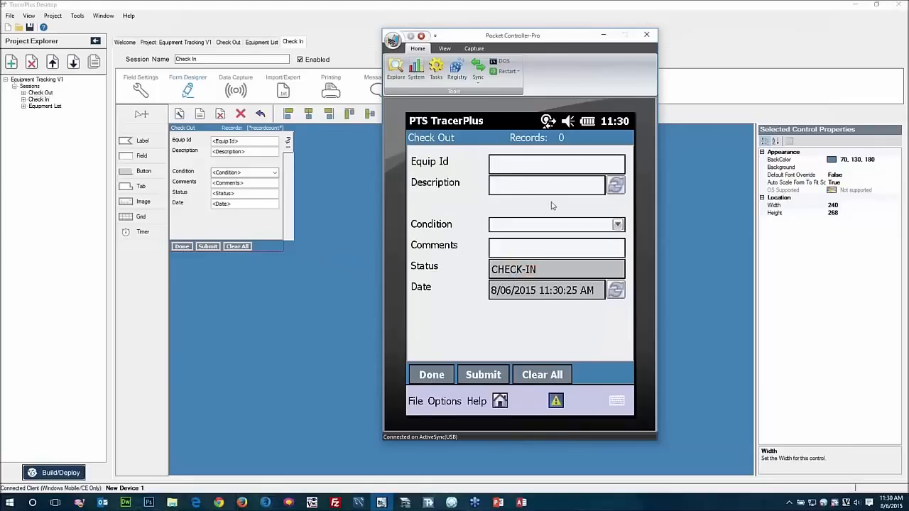
{"action": "left_click_drag", "start_coordinate": [554, 37], "coordinate": [620, 43]}
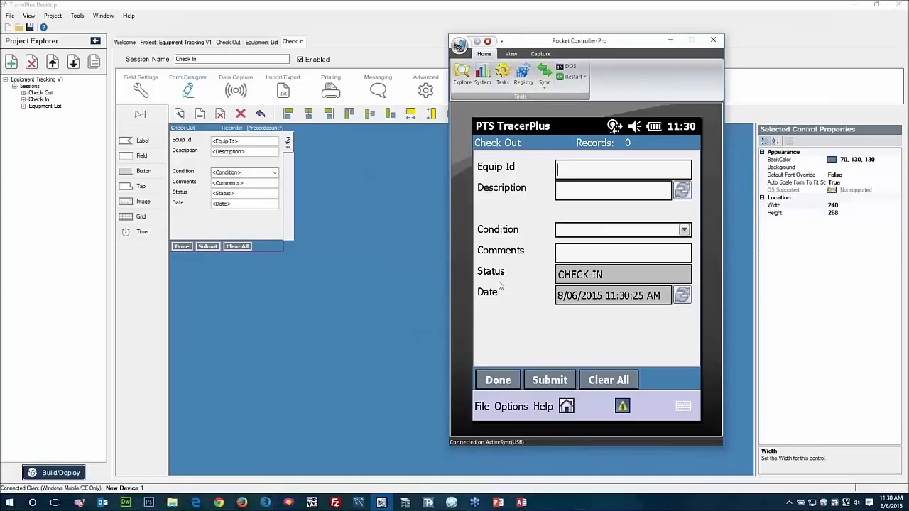
- Set Hide Refresh Button to True for the Description and Date fields on the Check In form
{"action": "left_click", "coordinate": [225, 149]}
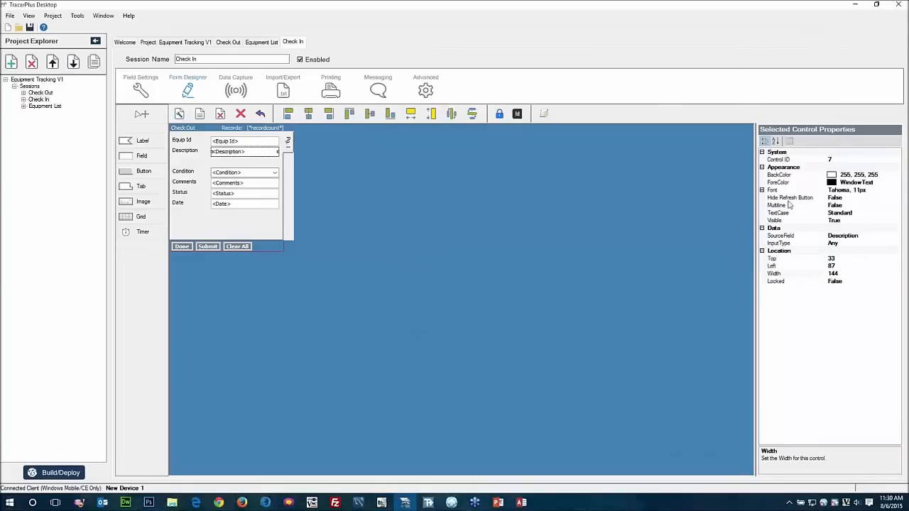
{"action": "double_click", "coordinate": [872, 198]}
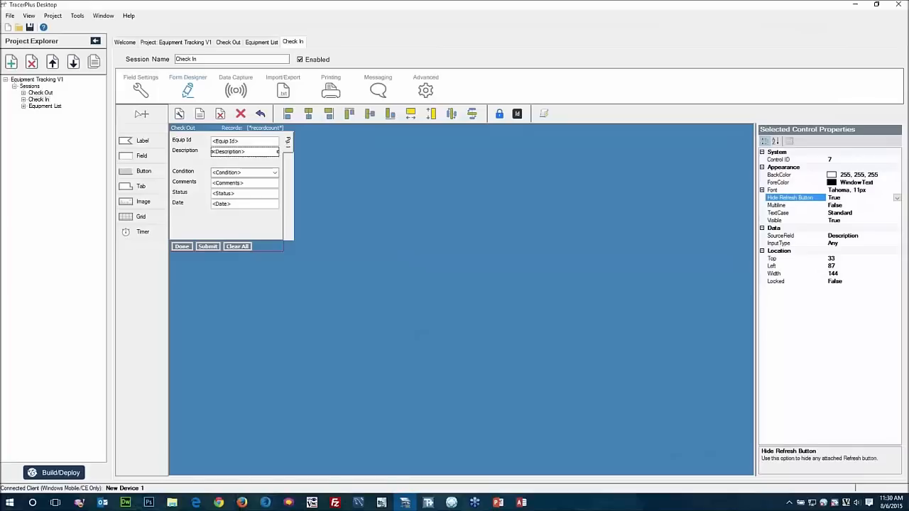
{"action": "left_click", "coordinate": [236, 204]}
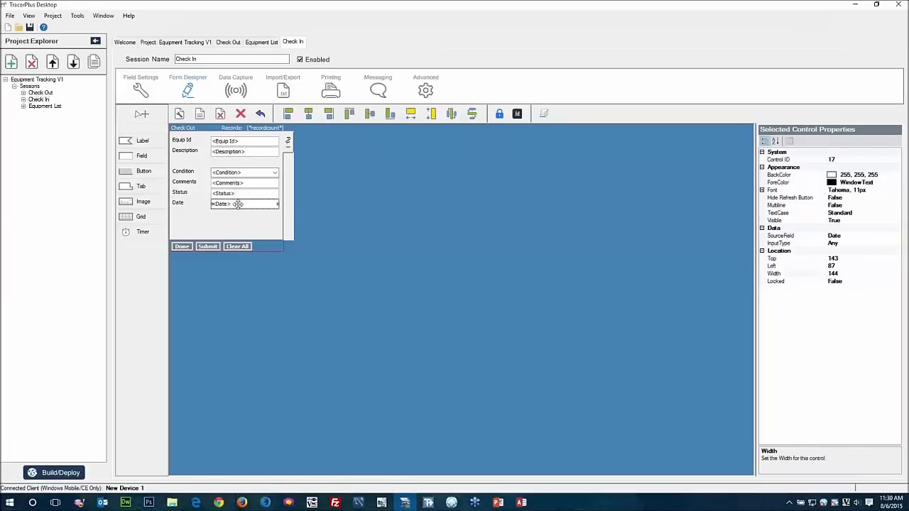
{"action": "left_click", "coordinate": [886, 198]}
{"action": "left_click", "coordinate": [897, 198]}
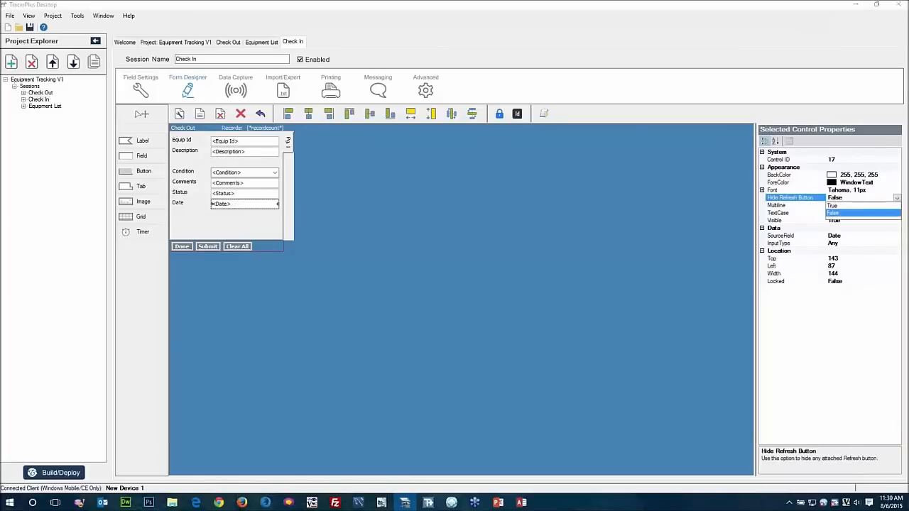
{"action": "left_click", "coordinate": [845, 205]}
{"action": "left_click", "coordinate": [435, 211]}
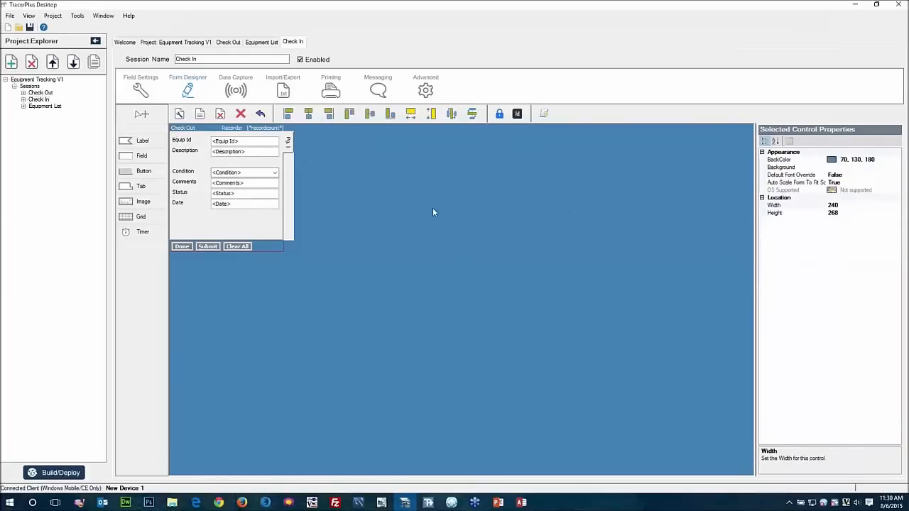
- Set the font size of the Condition drop-down on the Check In form to 14
{"action": "left_click", "coordinate": [269, 172]}
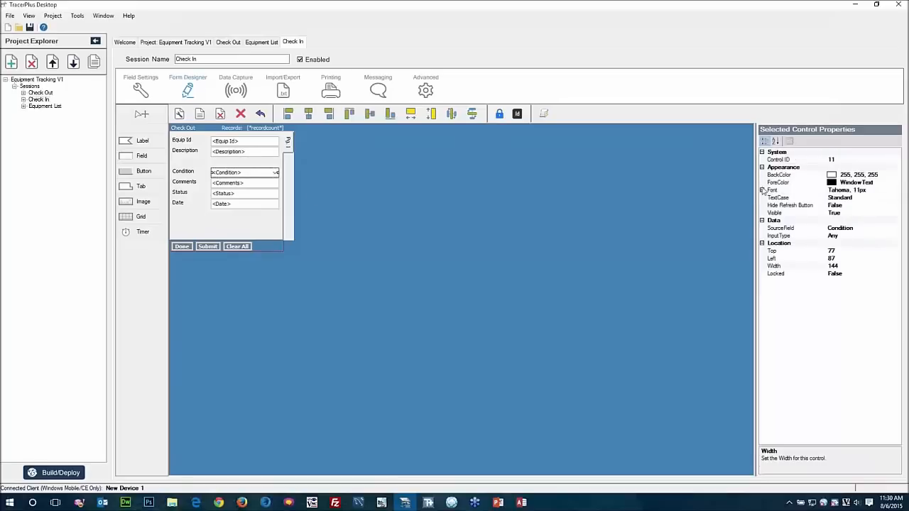
{"action": "left_click", "coordinate": [762, 190]}
{"action": "left_click", "coordinate": [778, 205]}
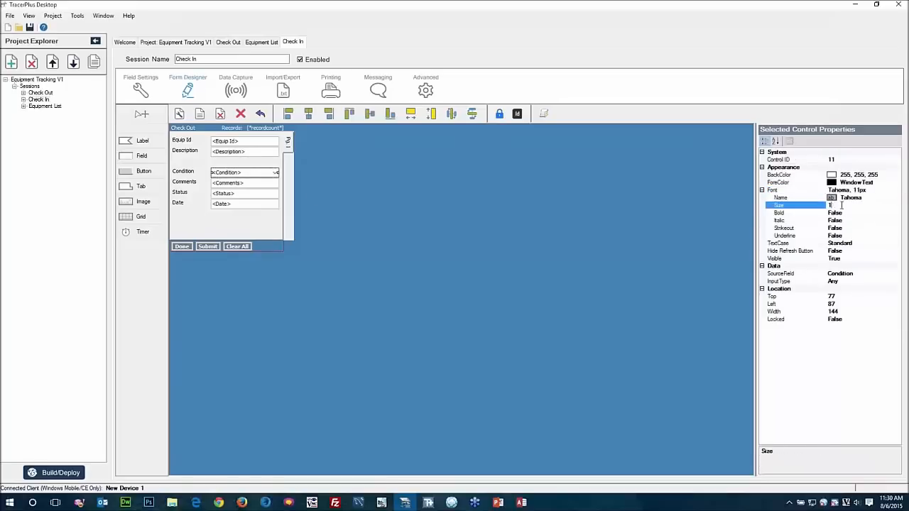
{"action": "type", "text": "14"}
{"action": "left_click", "coordinate": [454, 281]}
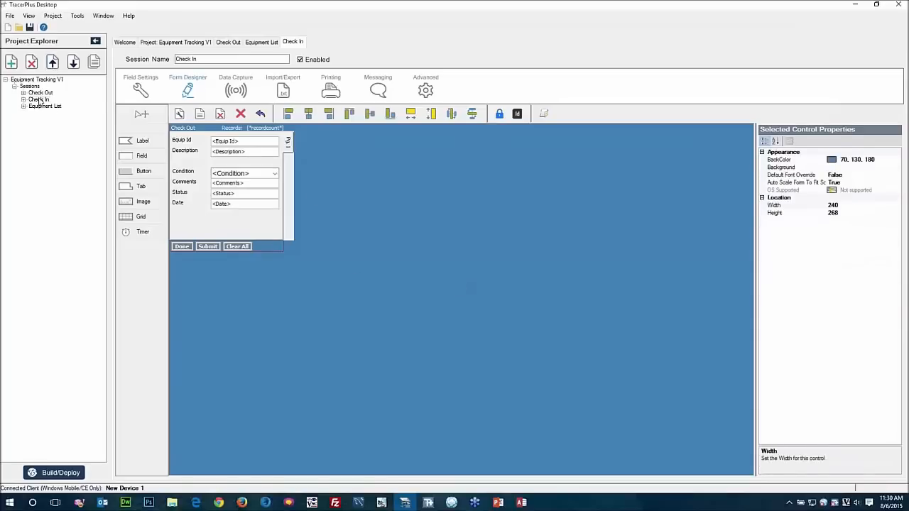
- Set Hide Refresh Button to True for the Description and Date fields on the Check Out form
{"action": "left_click", "coordinate": [41, 92]}
{"action": "left_click", "coordinate": [398, 219]}
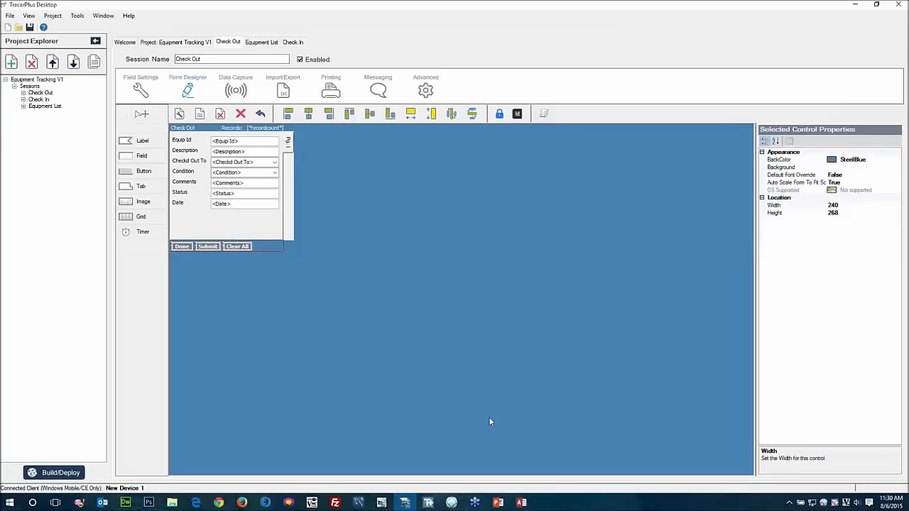
{"action": "left_click", "coordinate": [245, 151]}
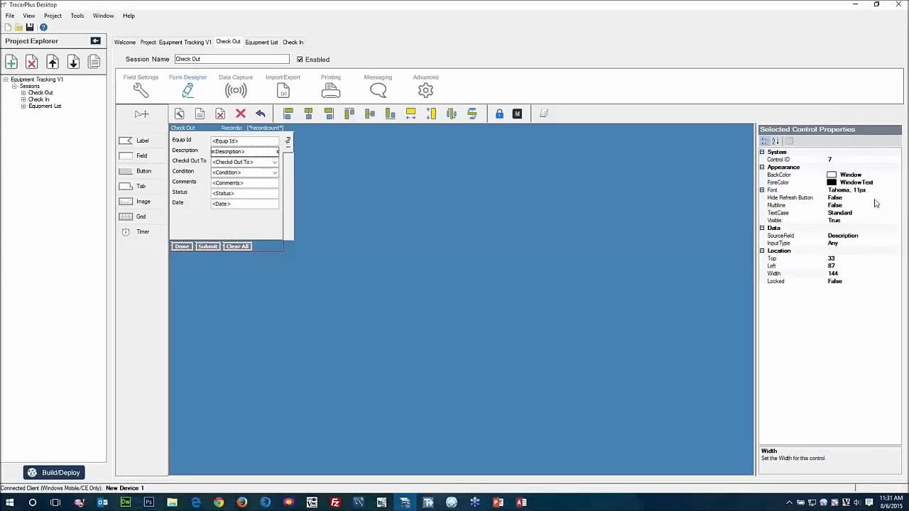
{"action": "left_click", "coordinate": [899, 200]}
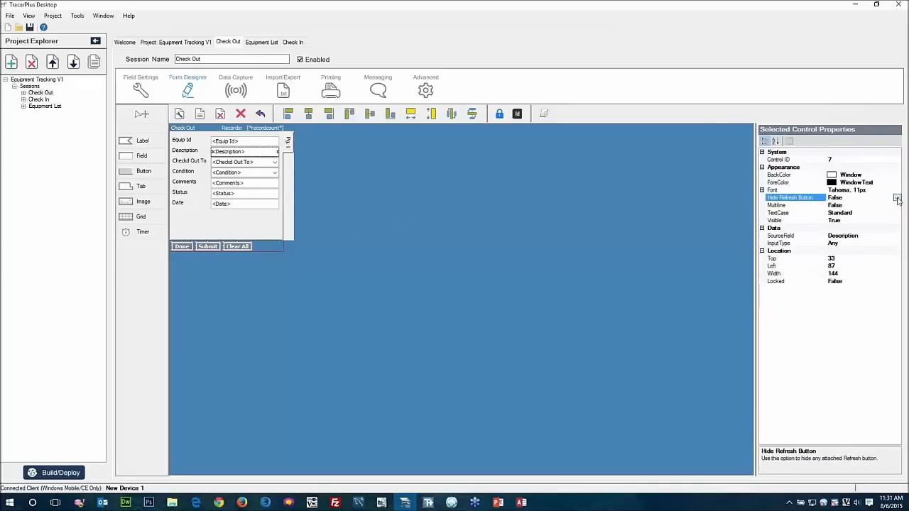
{"action": "left_click", "coordinate": [897, 199]}
{"action": "left_click", "coordinate": [837, 206]}
{"action": "left_click", "coordinate": [225, 203]}
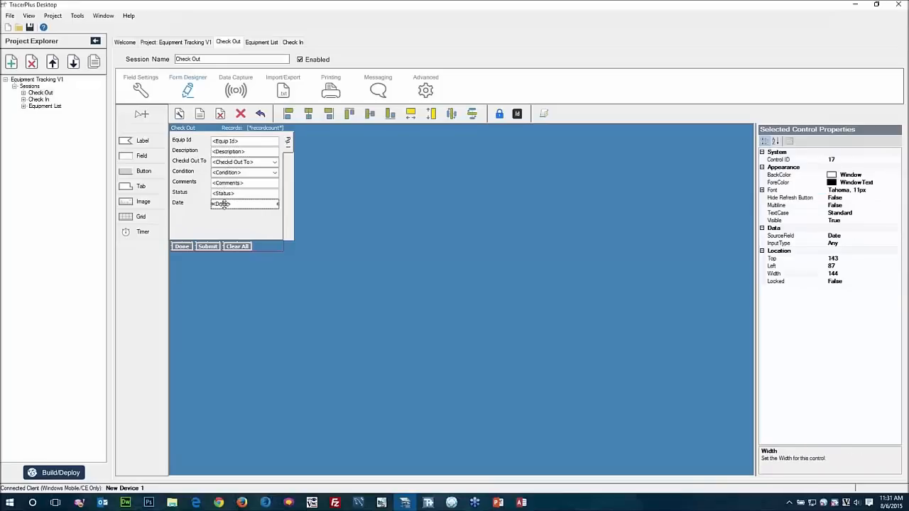
{"action": "left_click", "coordinate": [887, 199]}
{"action": "left_click", "coordinate": [897, 199]}
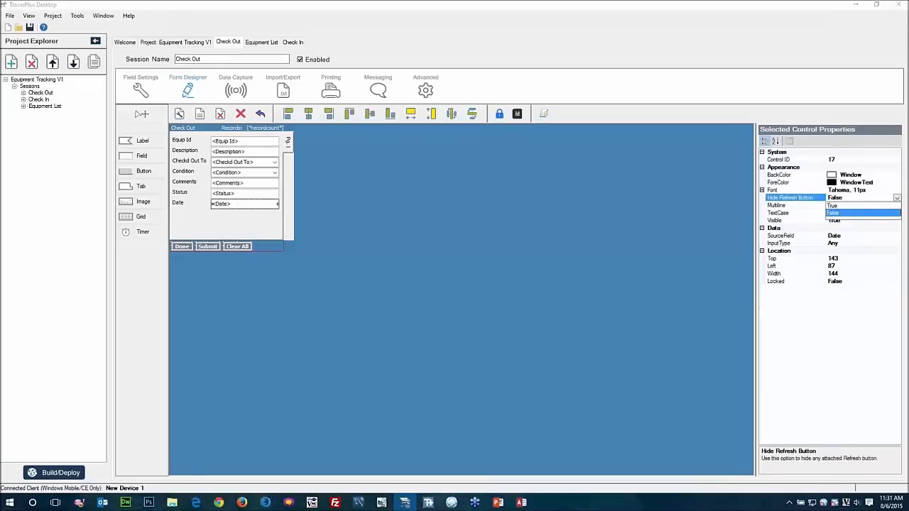
{"action": "left_click", "coordinate": [837, 207]}
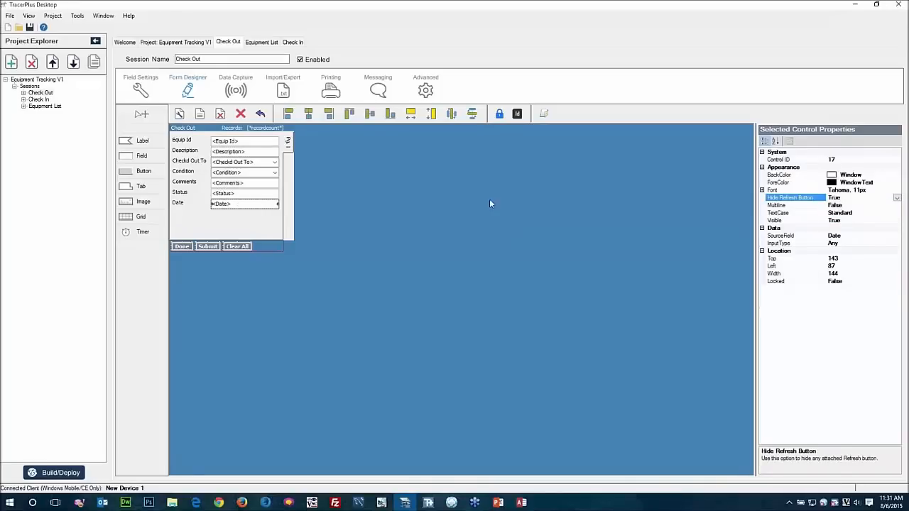
- Increase the font size of the Checkd Out To and Condition drop-downs together on the Check Out form
{"action": "left_click", "coordinate": [260, 166]}
{"action": "left_click", "coordinate": [259, 172], "text": "ctrl"}
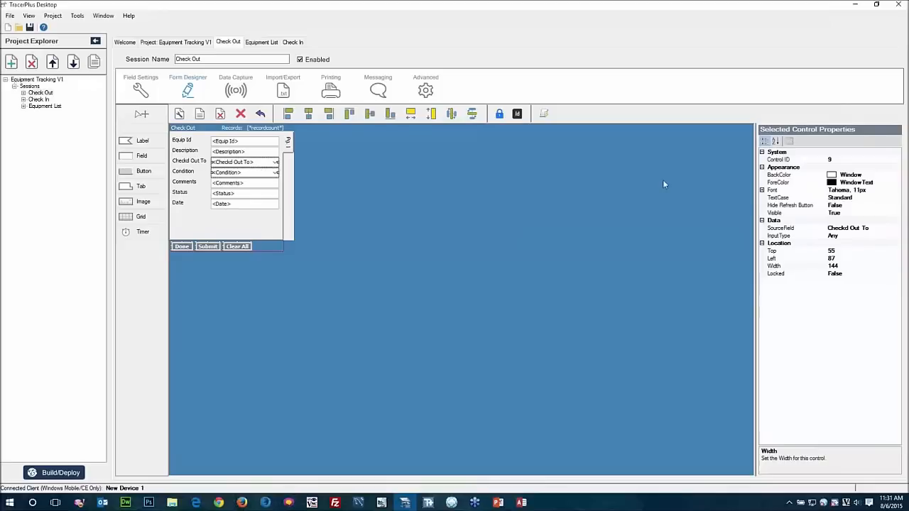
{"action": "left_click", "coordinate": [761, 191]}
{"action": "left_click", "coordinate": [836, 205]}
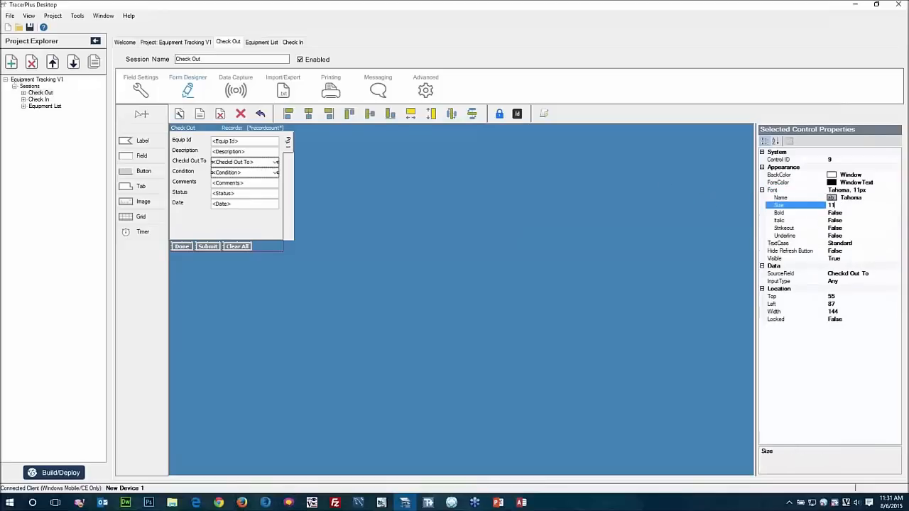
{"action": "left_click", "coordinate": [203, 377]}
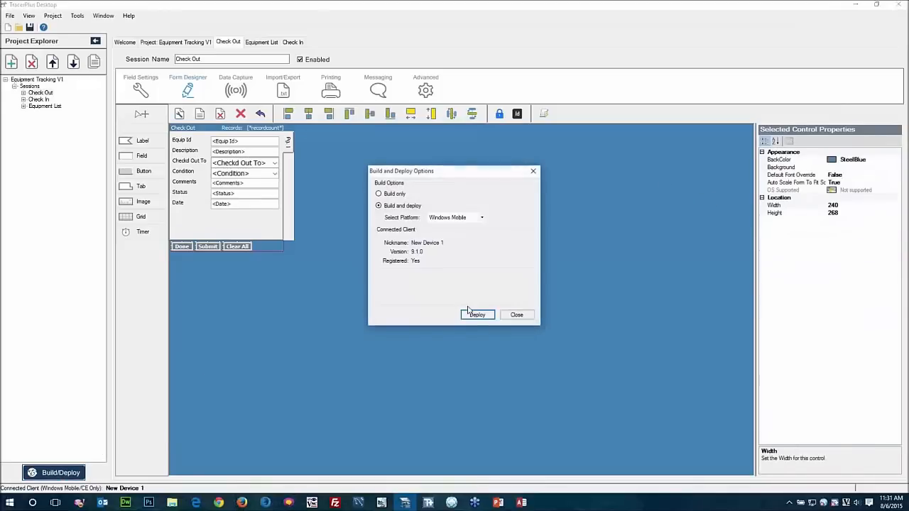
- Build and deploy the updated project to the connected Windows Mobile device, then close the deployment options
{"action": "left_click", "coordinate": [477, 314]}
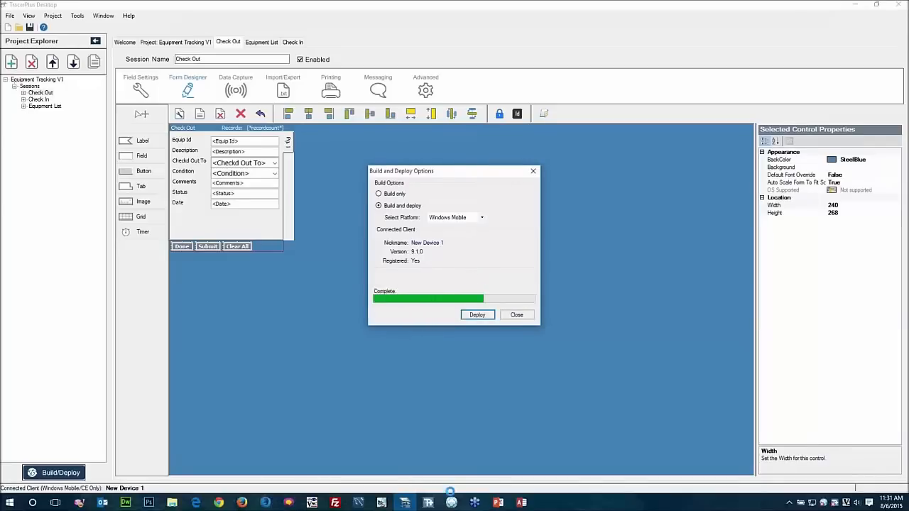
{"action": "left_click", "coordinate": [516, 314]}
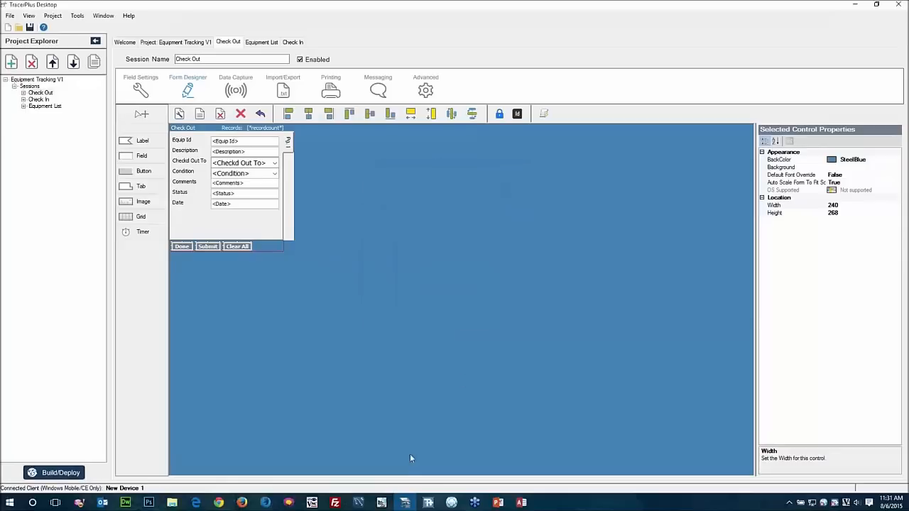
- Switch to Pocket Controller-Pro and inspect the deployed Check Out and Check In forms and the Equipment List data grid
{"action": "left_click", "coordinate": [381, 501]}
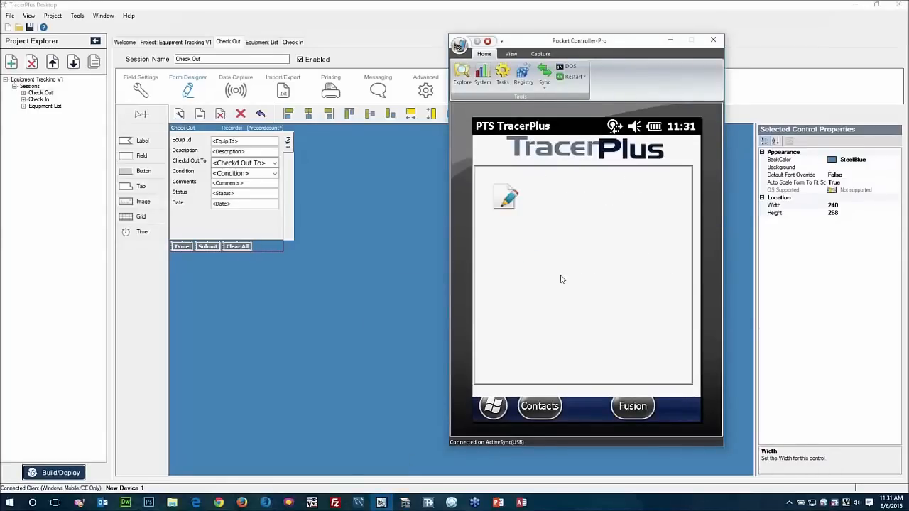
{"action": "left_click", "coordinate": [505, 195]}
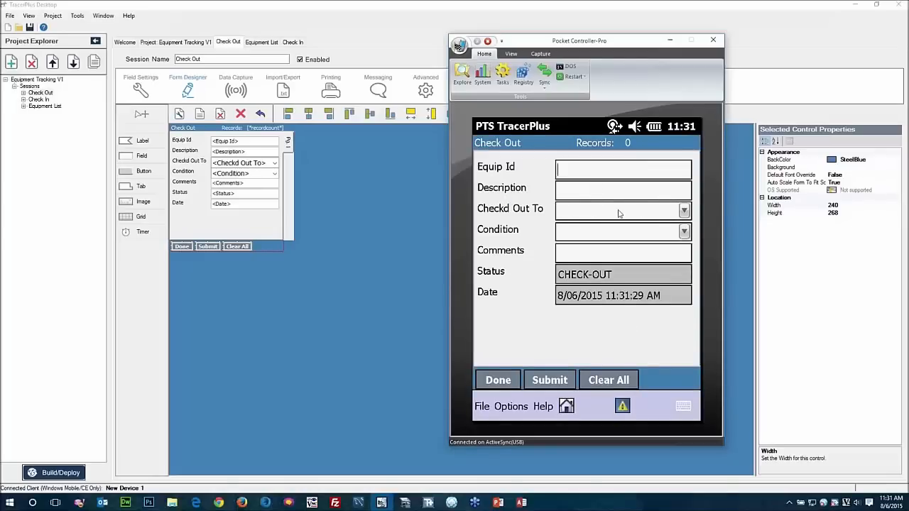
{"action": "left_click", "coordinate": [503, 382]}
{"action": "left_click", "coordinate": [581, 208]}
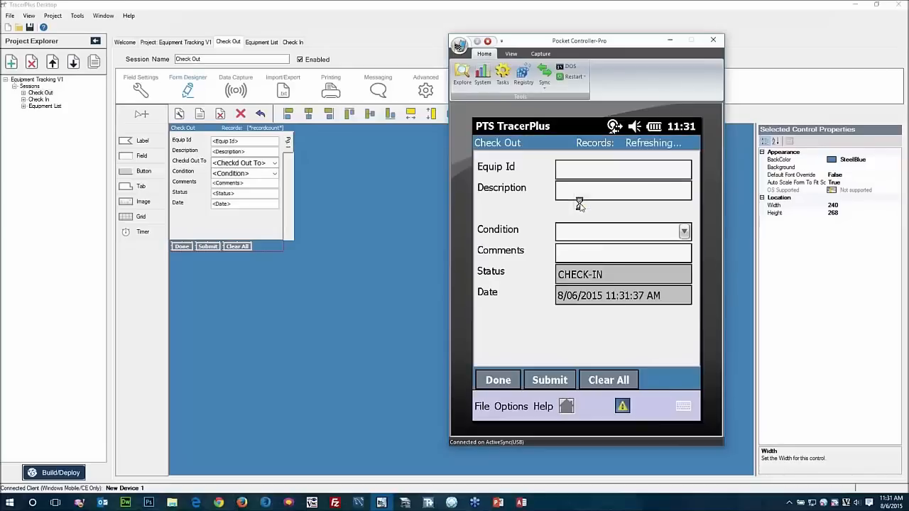
{"action": "left_click", "coordinate": [498, 381]}
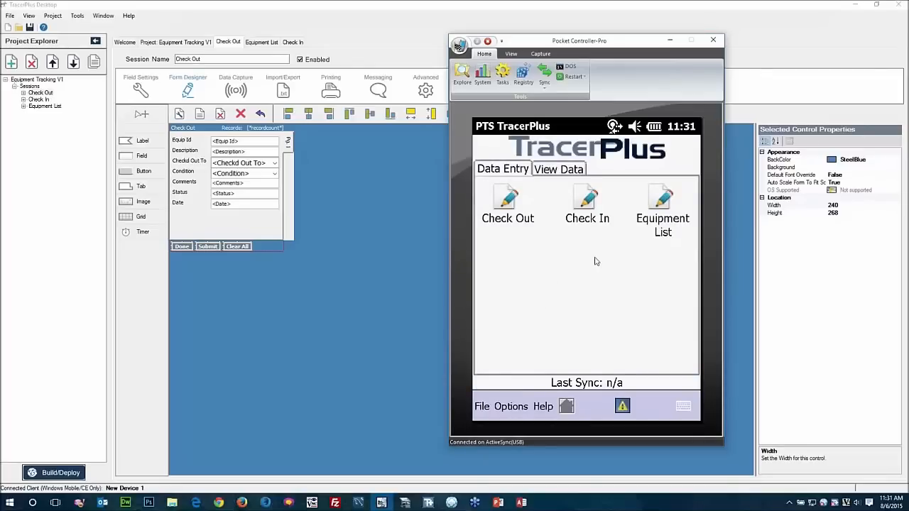
{"action": "left_click", "coordinate": [564, 174]}
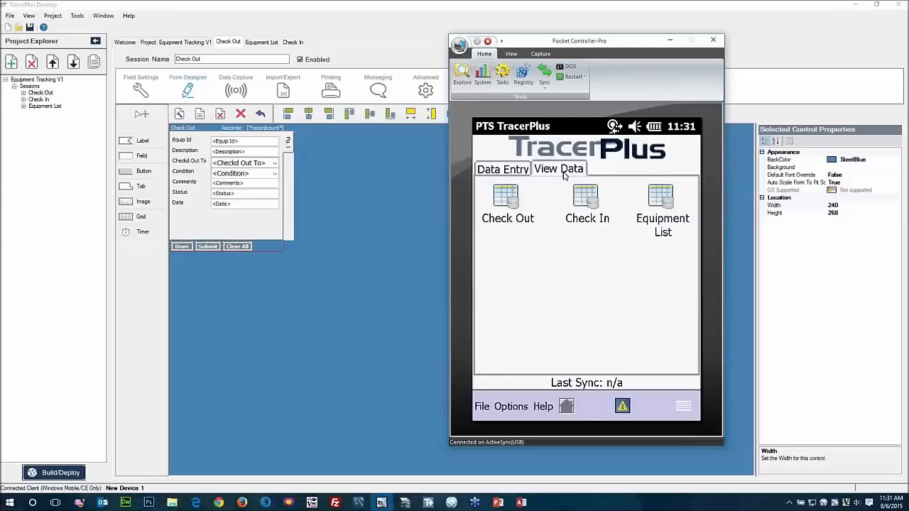
{"action": "left_click", "coordinate": [667, 202]}
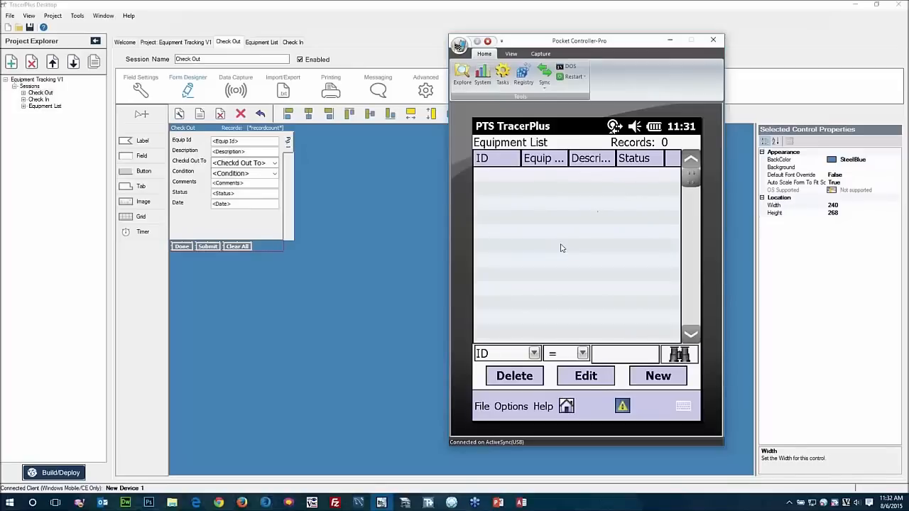
- Open the Equipment List field settings in TracerPlus Desktop and turn off Show in grid for the ID field
{"action": "double_click", "coordinate": [41, 106]}
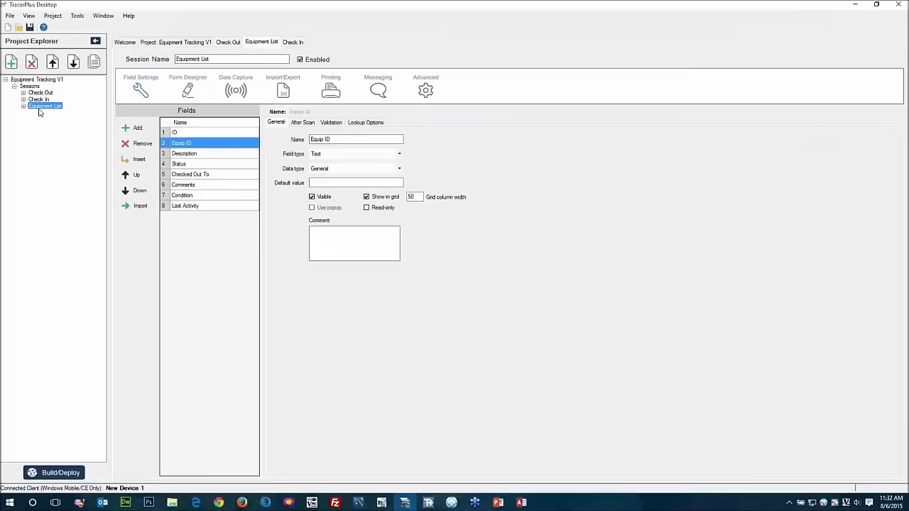
{"action": "left_click", "coordinate": [181, 135]}
{"action": "left_click", "coordinate": [367, 196]}
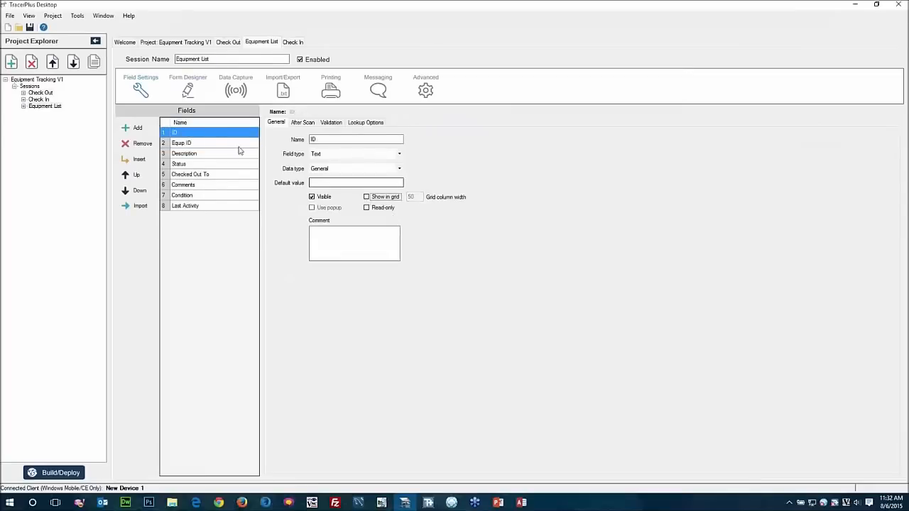
{"action": "left_click", "coordinate": [216, 144]}
{"action": "left_click", "coordinate": [206, 154]}
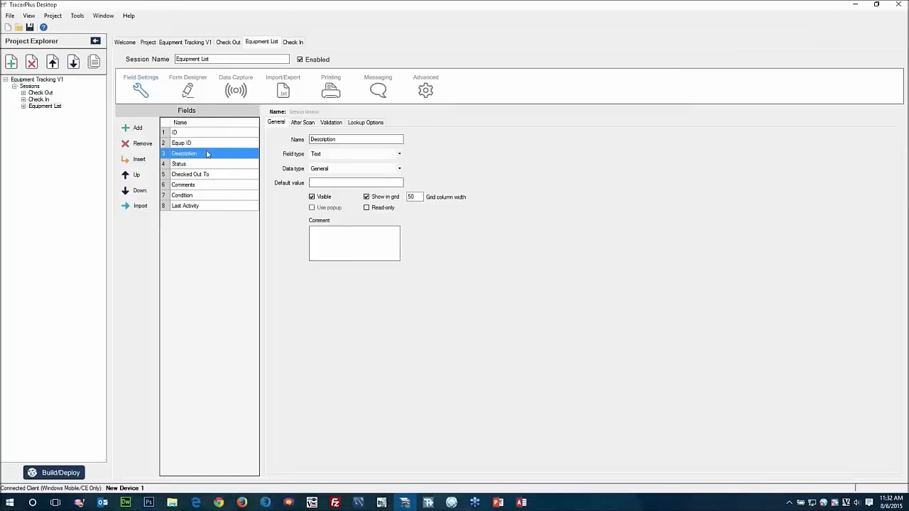
{"action": "left_click", "coordinate": [204, 165]}
- Set Show in grid off for the Checked Out To, Comments and Condition fields, and on for Last Activity
{"action": "left_click", "coordinate": [207, 174]}
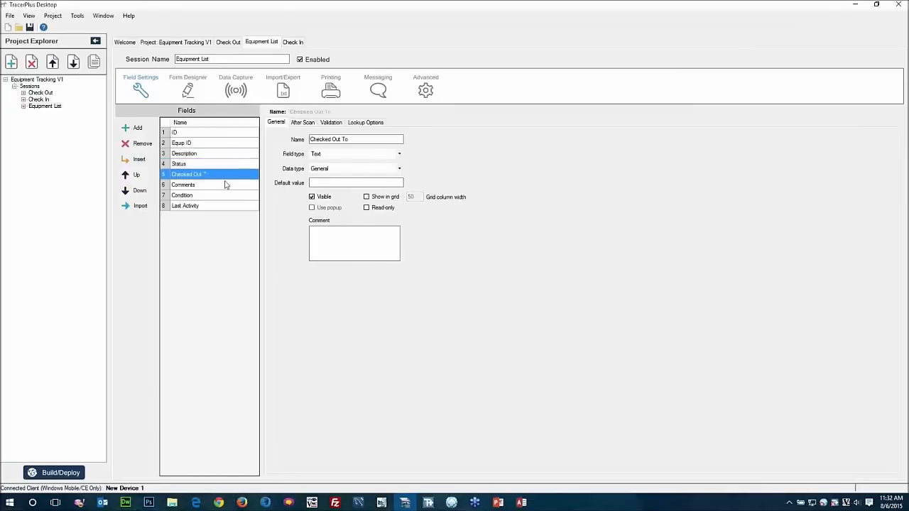
{"action": "left_click", "coordinate": [366, 196]}
{"action": "left_click", "coordinate": [213, 186]}
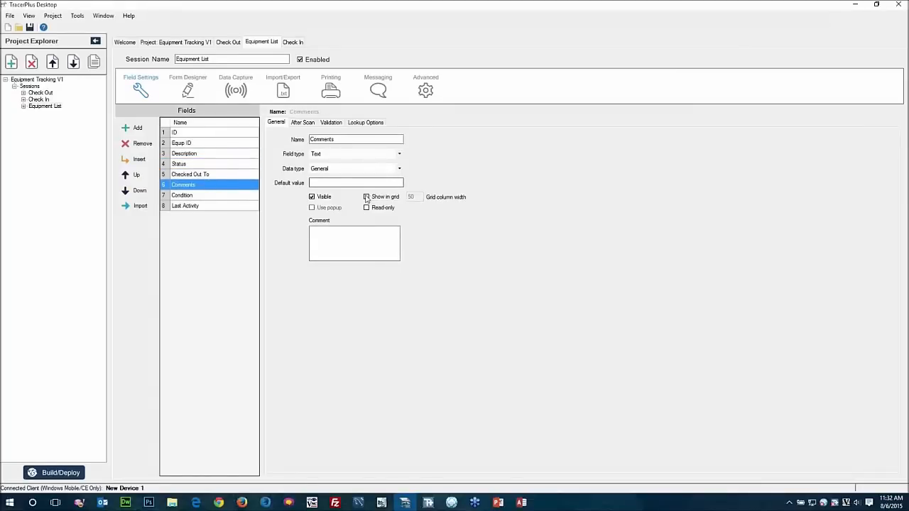
{"action": "left_click", "coordinate": [212, 195]}
{"action": "left_click", "coordinate": [366, 196]}
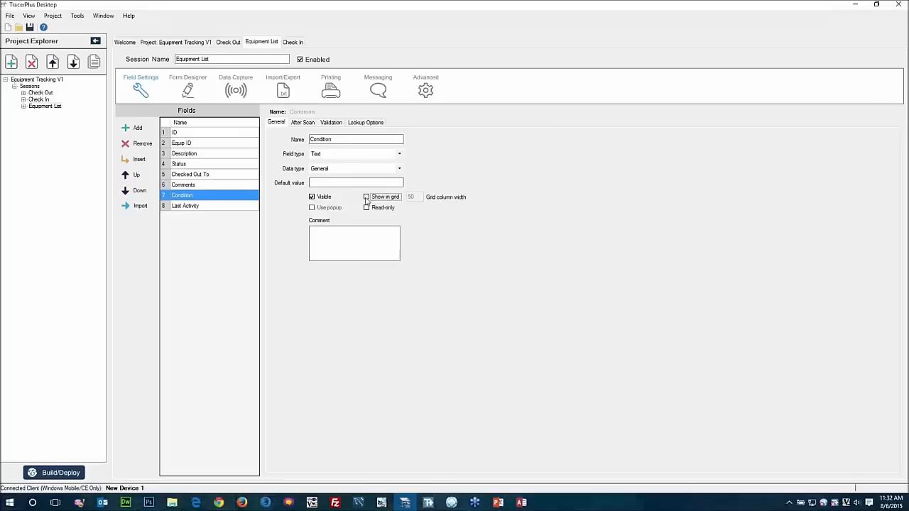
{"action": "left_click", "coordinate": [210, 206]}
{"action": "left_click", "coordinate": [366, 196]}
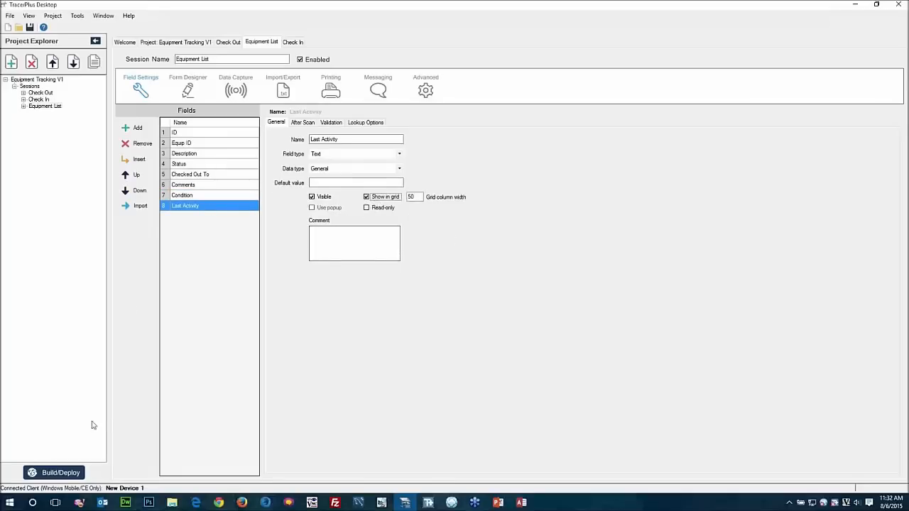
- Build and deploy the project with the revised Equipment List grid columns to the Windows Mobile device
{"action": "left_click", "coordinate": [47, 474]}
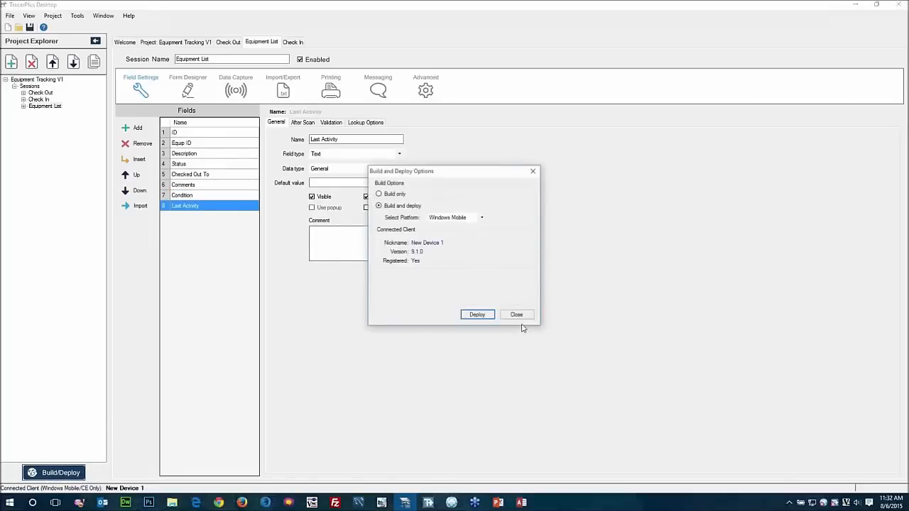
{"action": "left_click", "coordinate": [489, 315]}
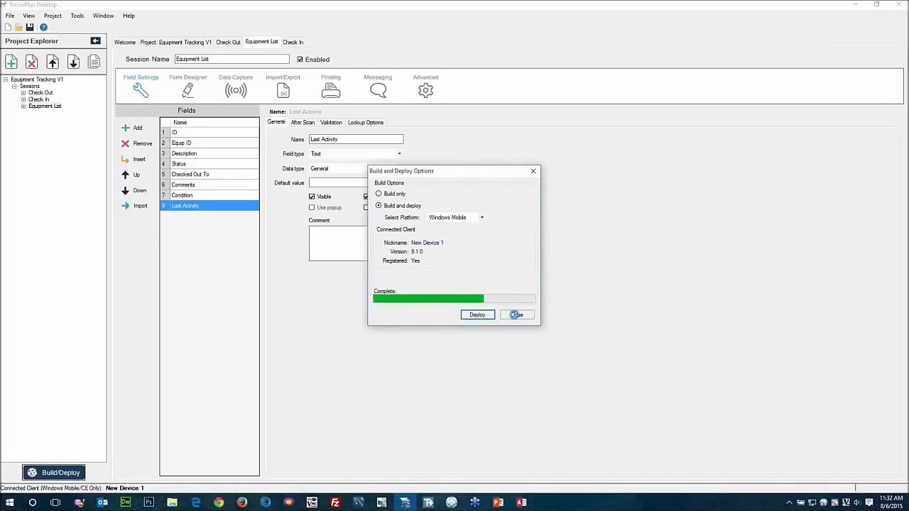
- Close the deployment options, examine the Equipment List session's data columns on the handheld in Pocket Controller-Pro, and return to TracerPlus Desktop
{"action": "left_click", "coordinate": [516, 314]}
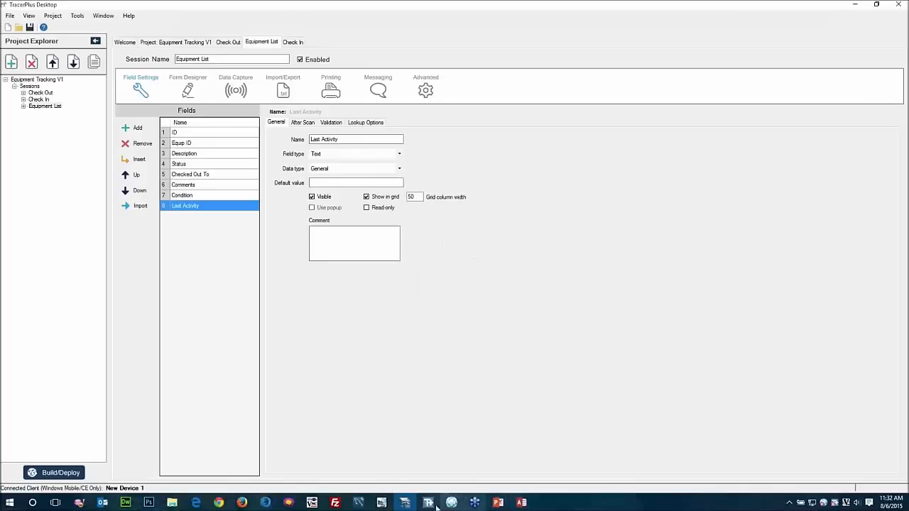
{"action": "left_click", "coordinate": [383, 502]}
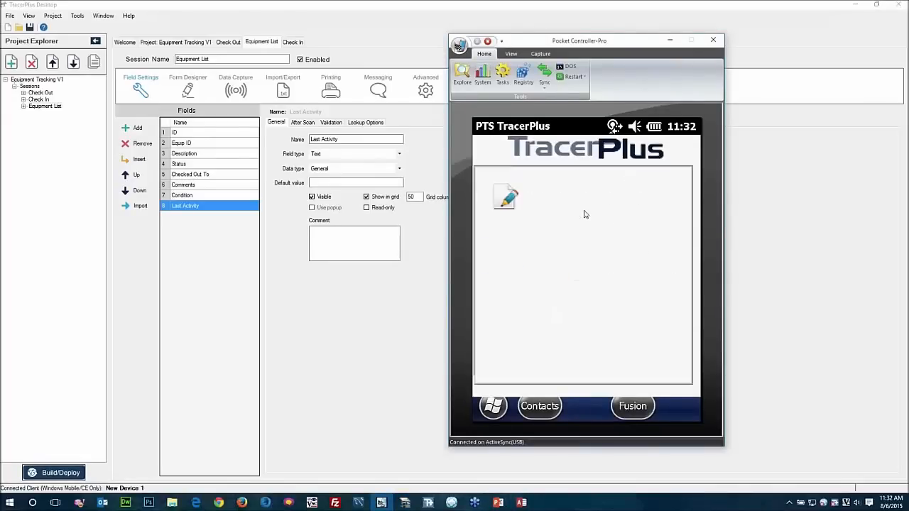
{"action": "left_click", "coordinate": [565, 174]}
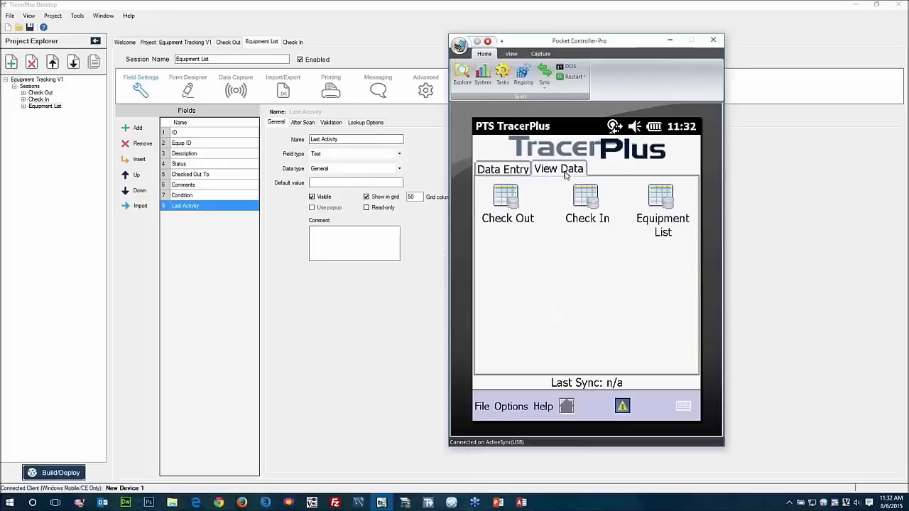
{"action": "left_click", "coordinate": [660, 205]}
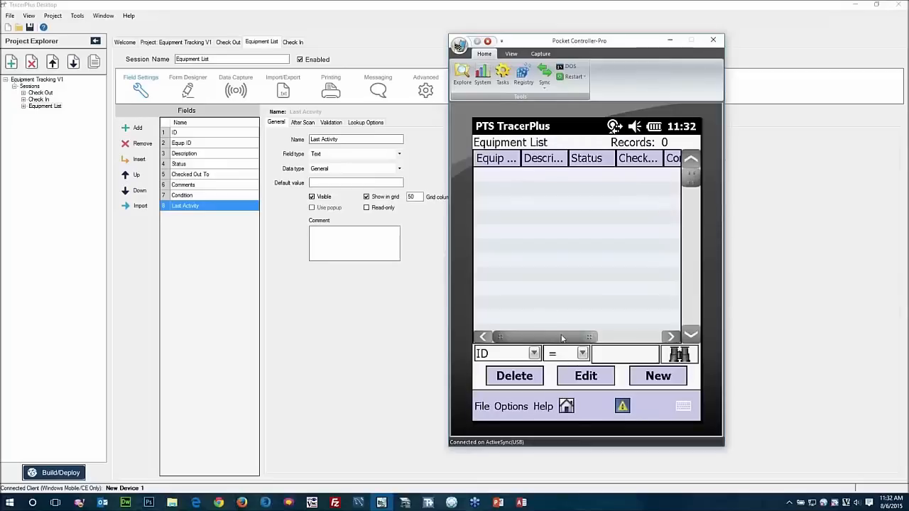
{"action": "left_click", "coordinate": [642, 341]}
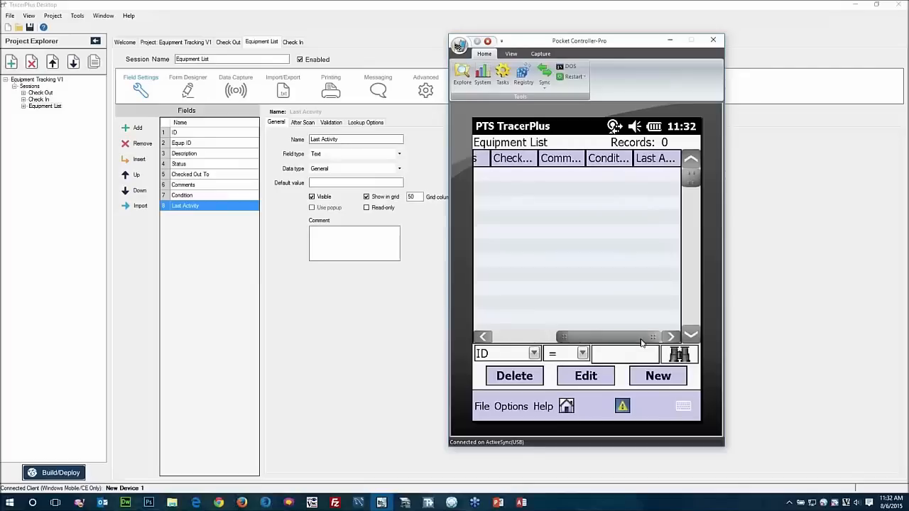
{"action": "left_click", "coordinate": [525, 342]}
{"action": "left_click", "coordinate": [568, 409]}
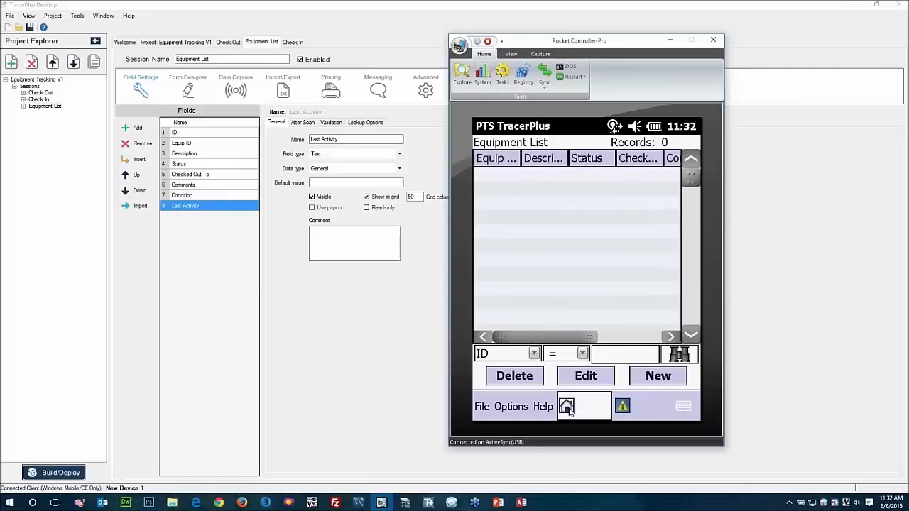
{"action": "left_click", "coordinate": [516, 172]}
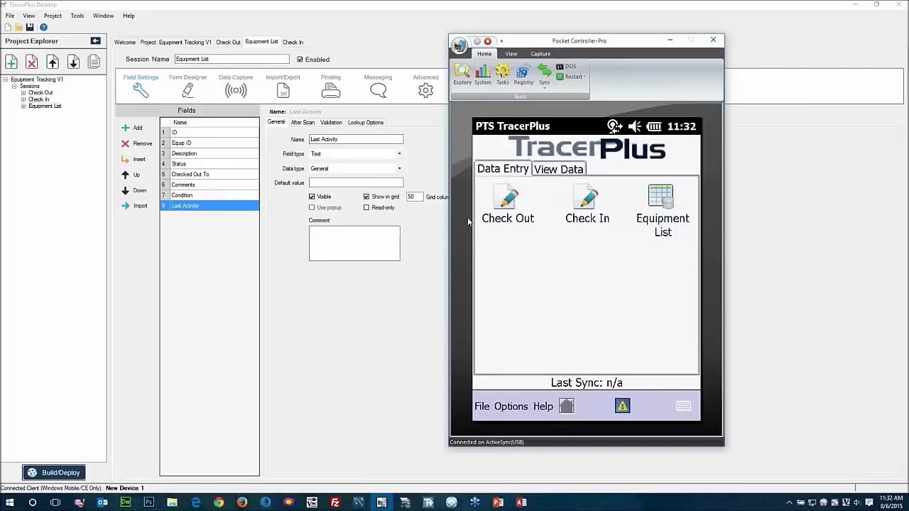
{"action": "left_click", "coordinate": [364, 360]}
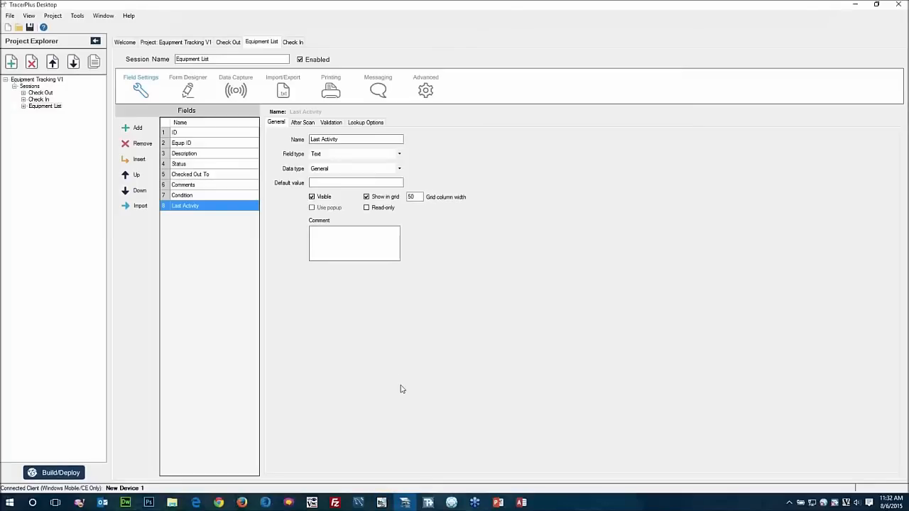
- Switch to TracerPlus Connect and create a sync profile linked to the Equipment Tracking V1.tpp desktop project
{"action": "left_click", "coordinate": [428, 502]}
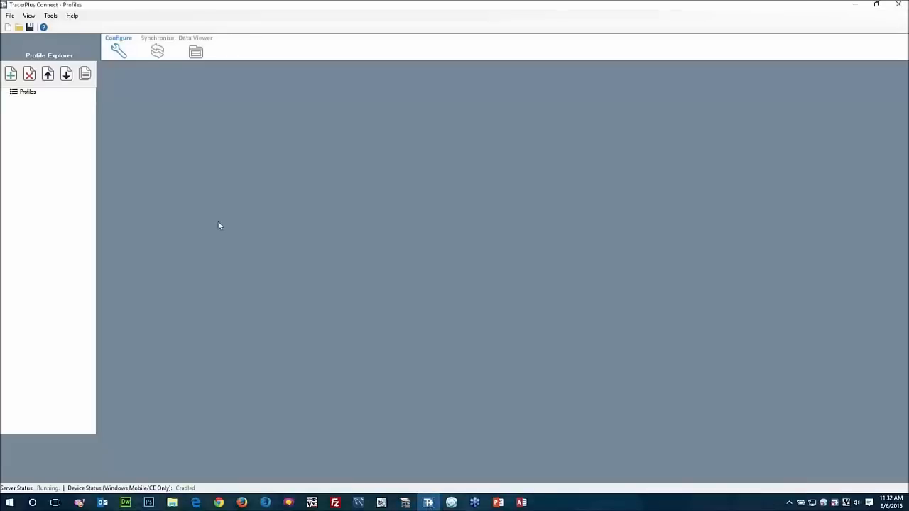
{"action": "left_click", "coordinate": [11, 74]}
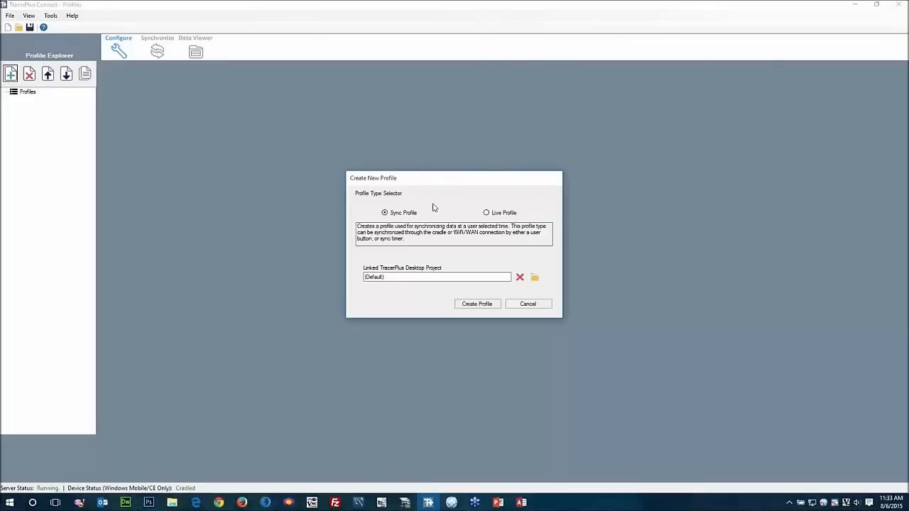
{"action": "left_click", "coordinate": [534, 279]}
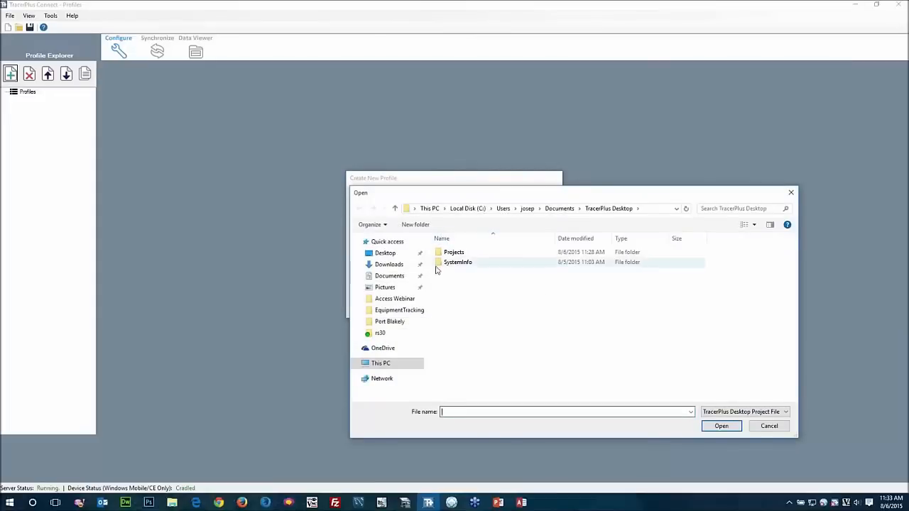
{"action": "double_click", "coordinate": [451, 253]}
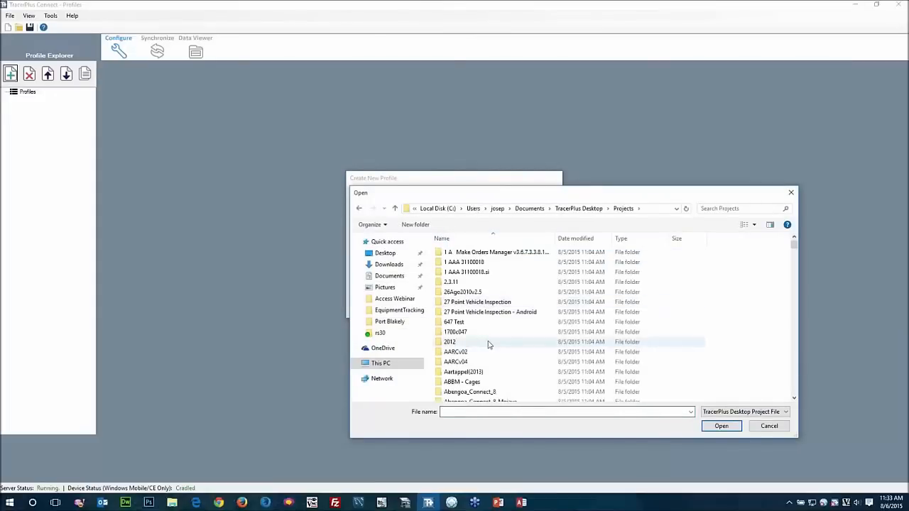
{"action": "key", "text": "e"}
{"action": "key", "text": "q"}
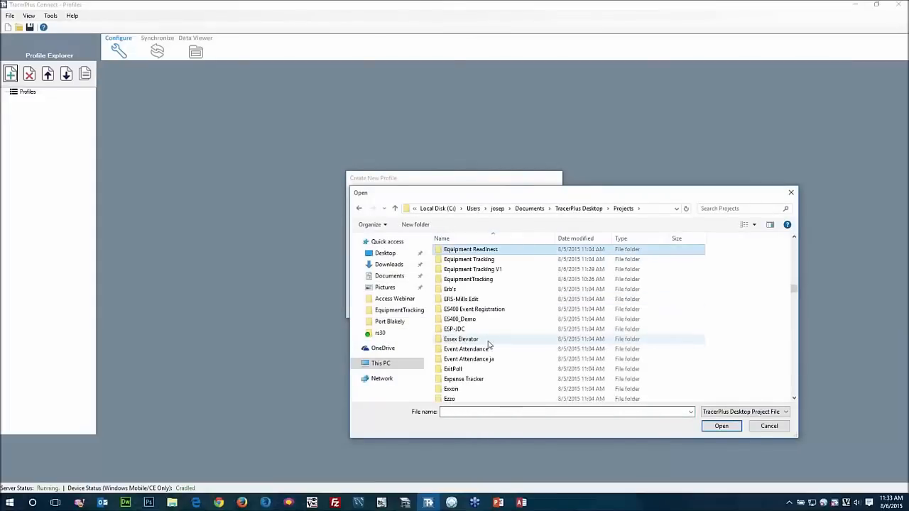
{"action": "double_click", "coordinate": [488, 272]}
{"action": "double_click", "coordinate": [485, 272]}
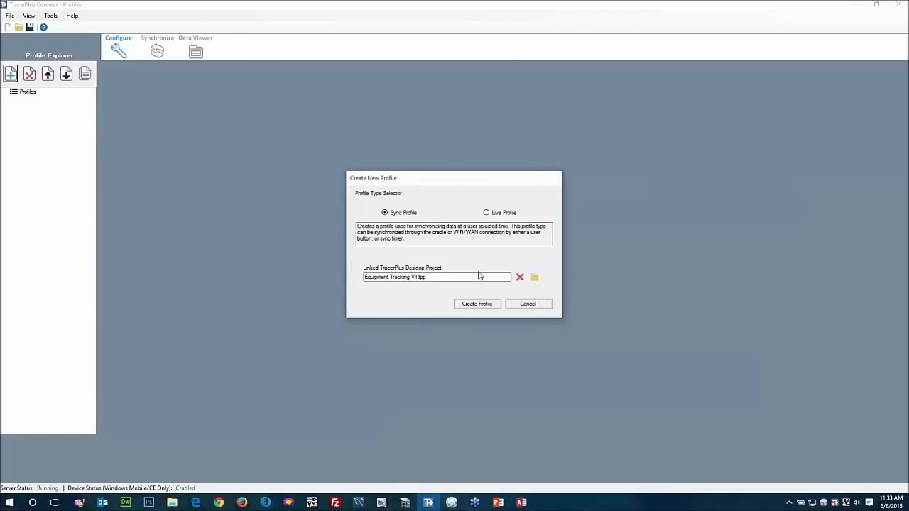
{"action": "left_click", "coordinate": [476, 303]}
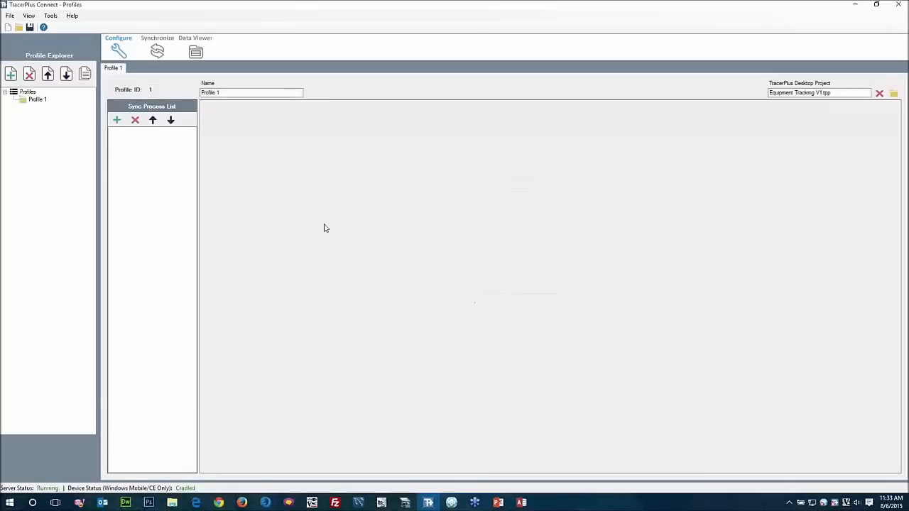
- Rename the new profile as "Sync to Device"
{"action": "left_click_drag", "start_coordinate": [222, 93], "coordinate": [189, 96]}
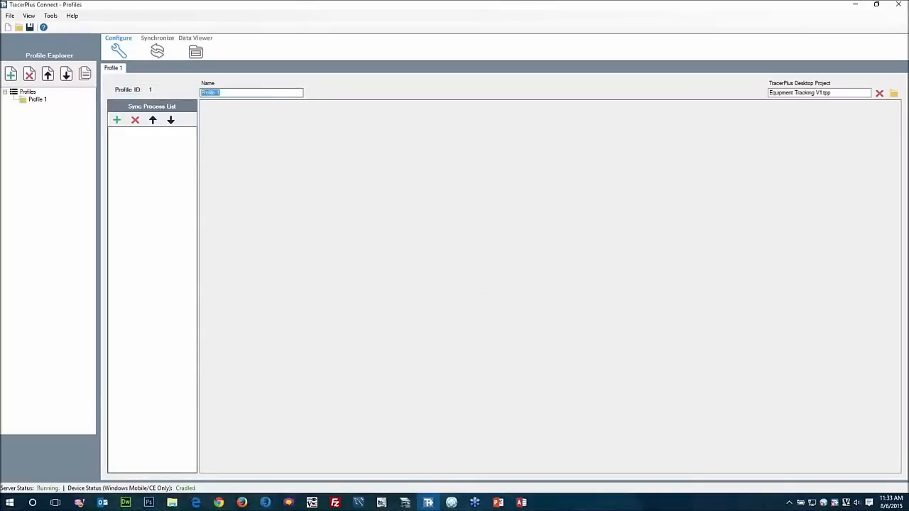
{"action": "type", "text": "Sync Equipment List"}
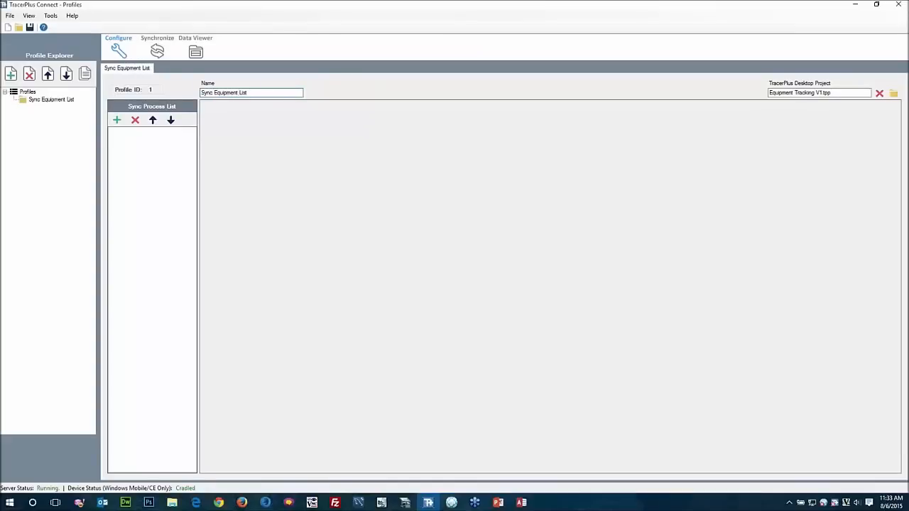
{"action": "key", "text": "BackSpace"}
{"action": "key", "text": "BackSpace"}
{"action": "key", "text": "BackSpace"}
{"action": "key", "text": "BackSpace"}
{"action": "key", "text": "BackSpace"}
{"action": "key", "text": "BackSpace"}
{"action": "key", "text": "BackSpace"}
{"action": "key", "text": "BackSpace"}
{"action": "key", "text": "BackSpace"}
{"action": "key", "text": "BackSpace"}
{"action": "key", "text": "BackSpace"}
{"action": "key", "text": "BackSpace"}
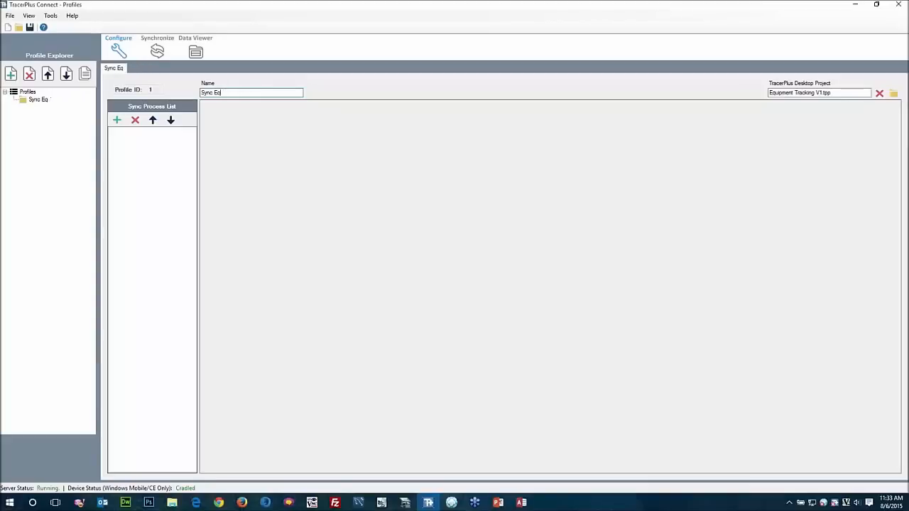
{"action": "key", "text": "BackSpace"}
{"action": "key", "text": "BackSpace"}
{"action": "key", "text": "BackSpace"}
{"action": "type", "text": "to Device"}
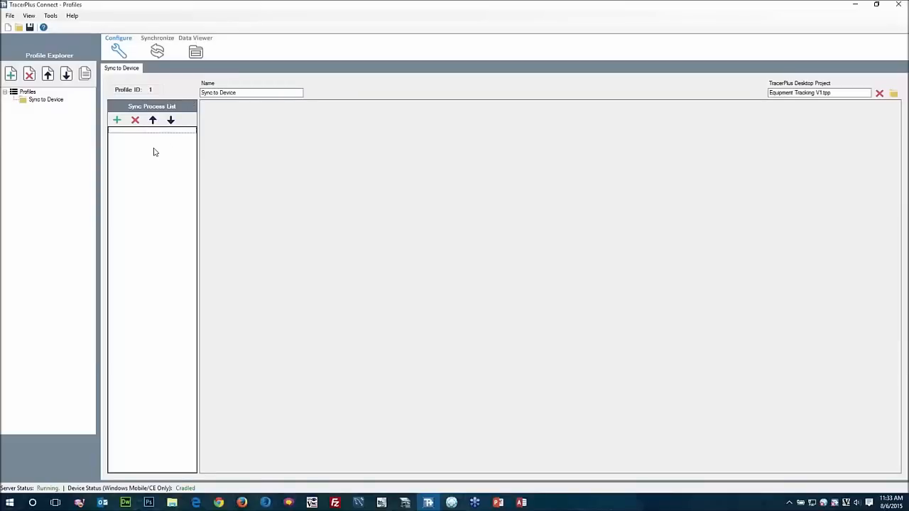
- Add a sync process to the profile and name it "Sync Equip List"
{"action": "left_click", "coordinate": [118, 120]}
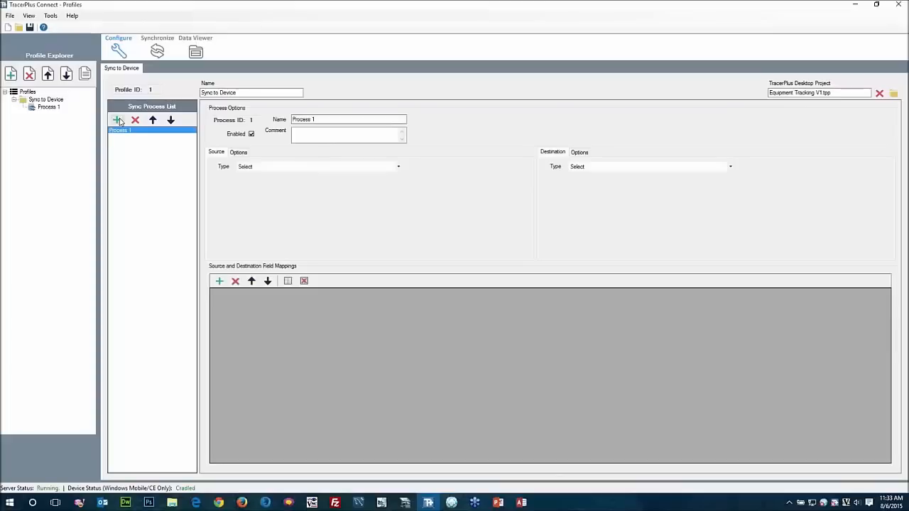
{"action": "left_click", "coordinate": [320, 122]}
{"action": "left_click_drag", "start_coordinate": [321, 121], "coordinate": [261, 121]}
{"action": "type", "text": "Sy"}
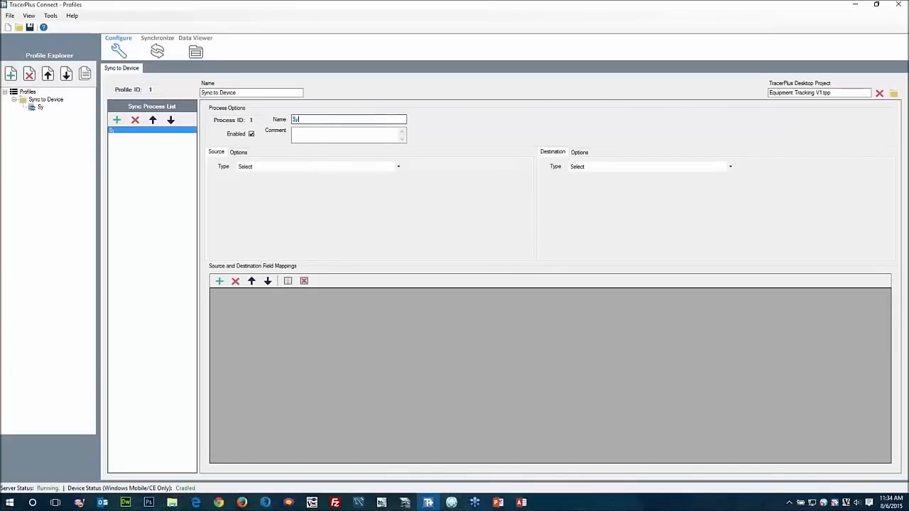
{"action": "type", "text": "nc Equip List"}
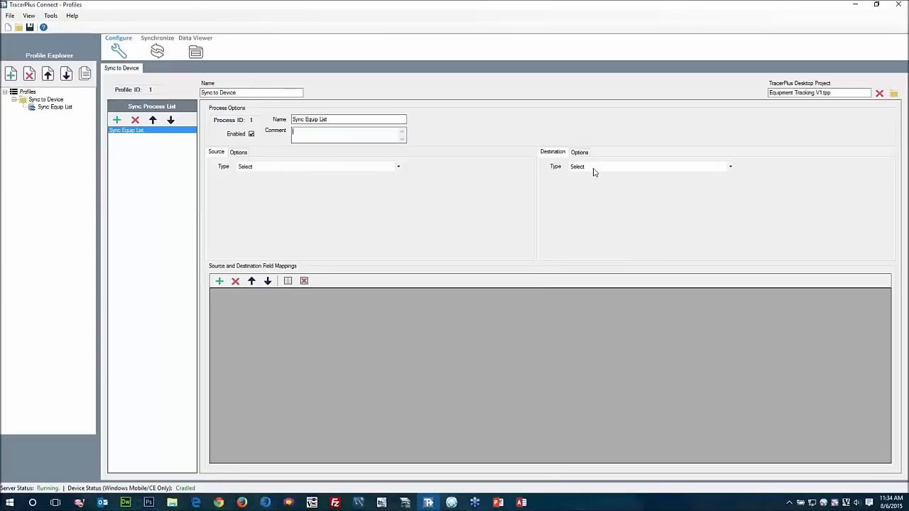
- Set the process source to ODBC with the "Equipment Tracking - System" datasource and the Equipment List table
{"action": "left_click", "coordinate": [286, 172]}
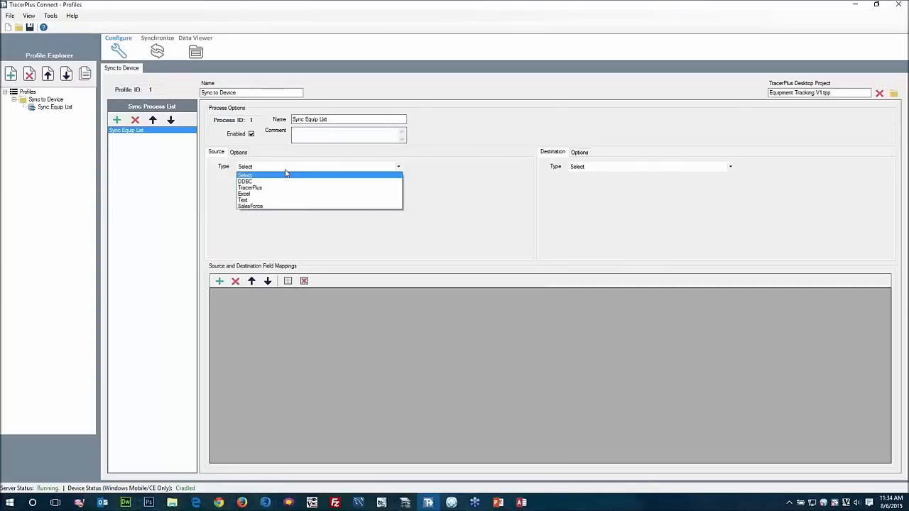
{"action": "left_click", "coordinate": [253, 182]}
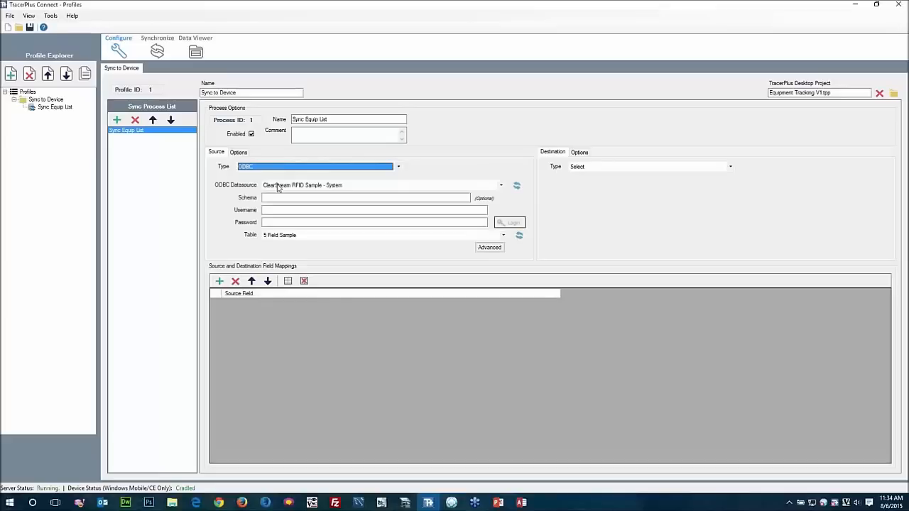
{"action": "left_click", "coordinate": [277, 186]}
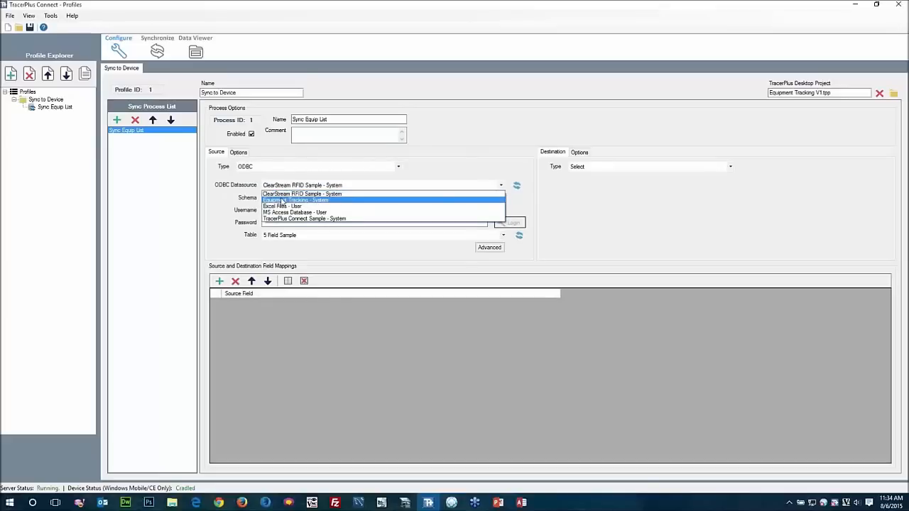
{"action": "left_click", "coordinate": [282, 201]}
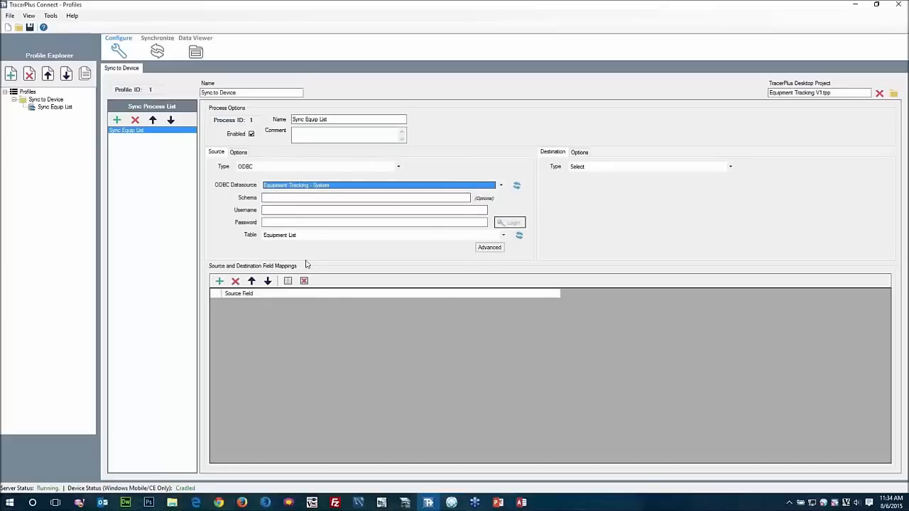
{"action": "left_click", "coordinate": [501, 236]}
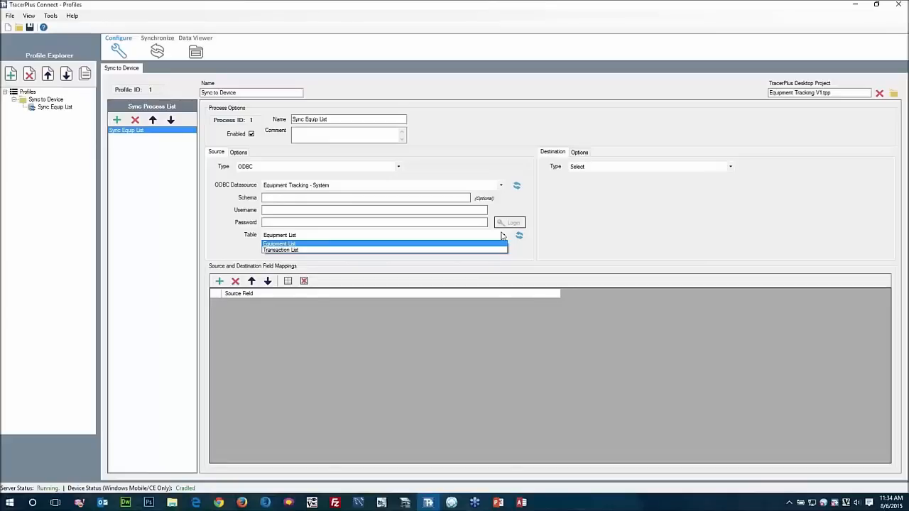
{"action": "left_click", "coordinate": [614, 237]}
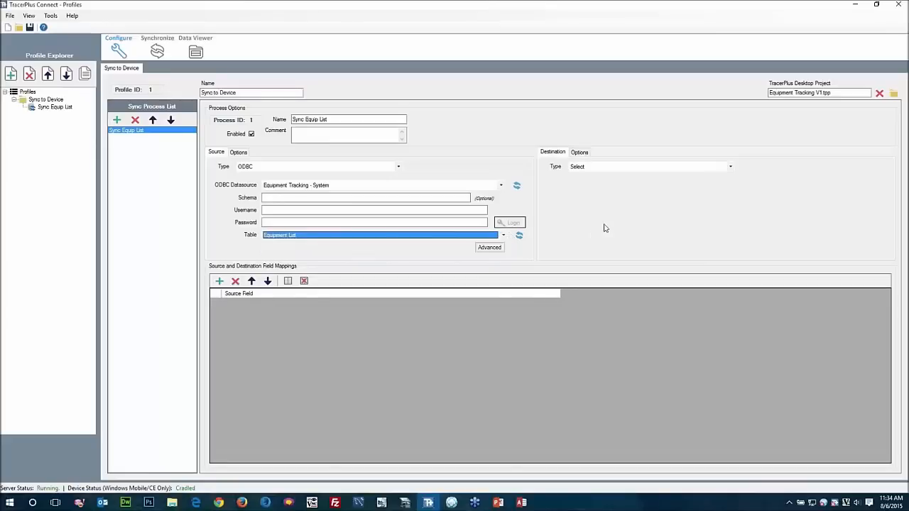
- Set the process destination type to TracerPlus and choose the Equipment List session
{"action": "left_click", "coordinate": [603, 168]}
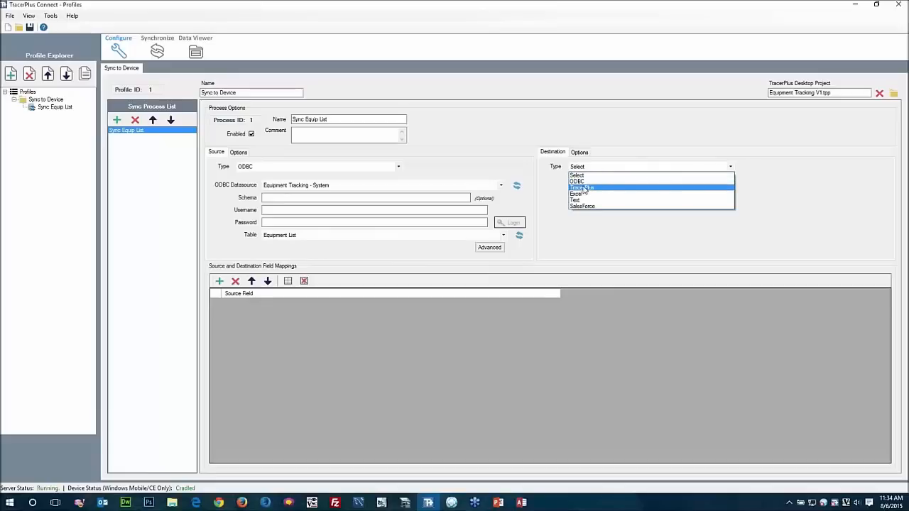
{"action": "left_click", "coordinate": [585, 189]}
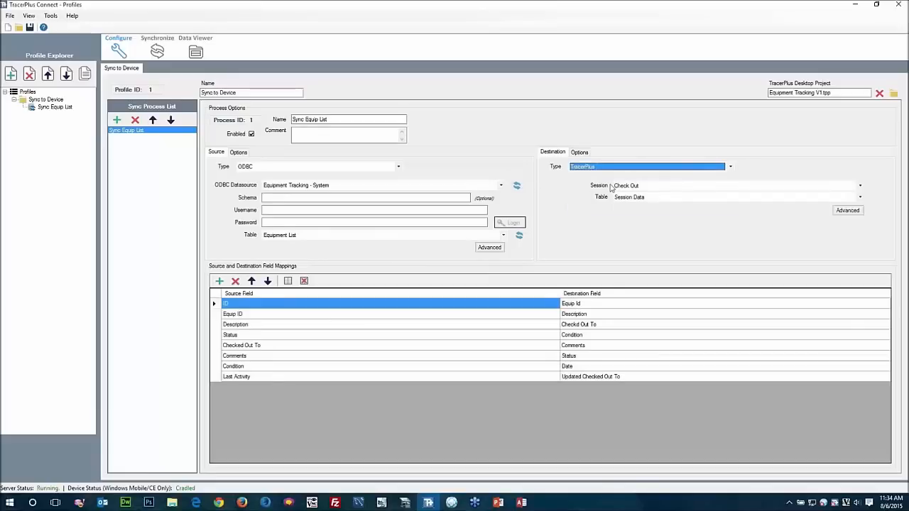
{"action": "left_click", "coordinate": [645, 188]}
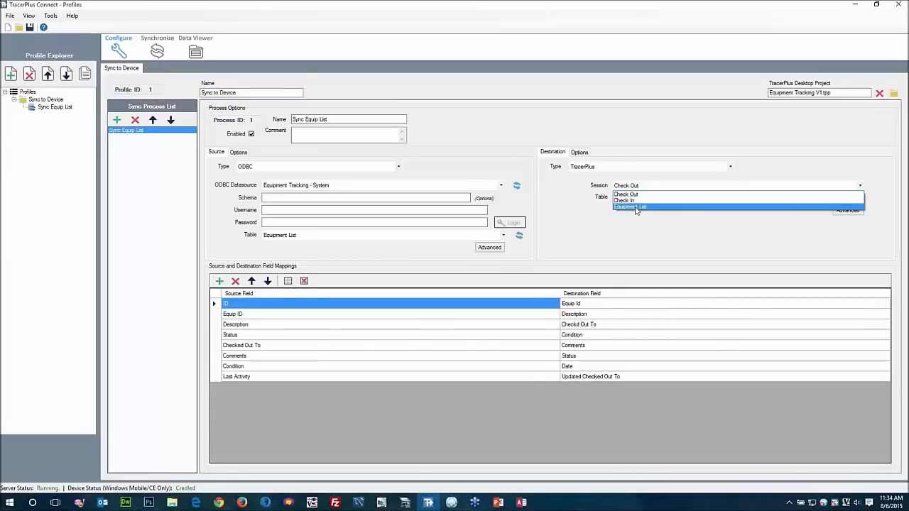
{"action": "left_click", "coordinate": [635, 208]}
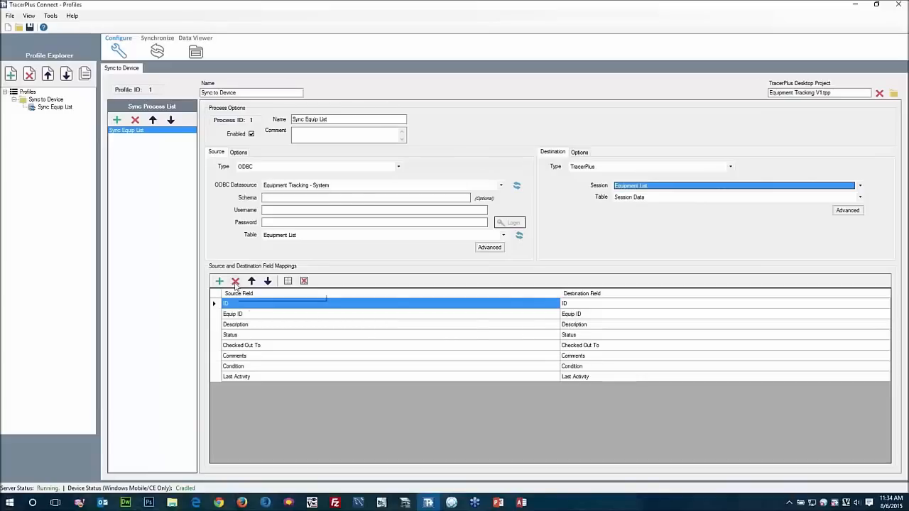
- Delete the ID to ID row from the source and destination field mappings
{"action": "left_click", "coordinate": [215, 304]}
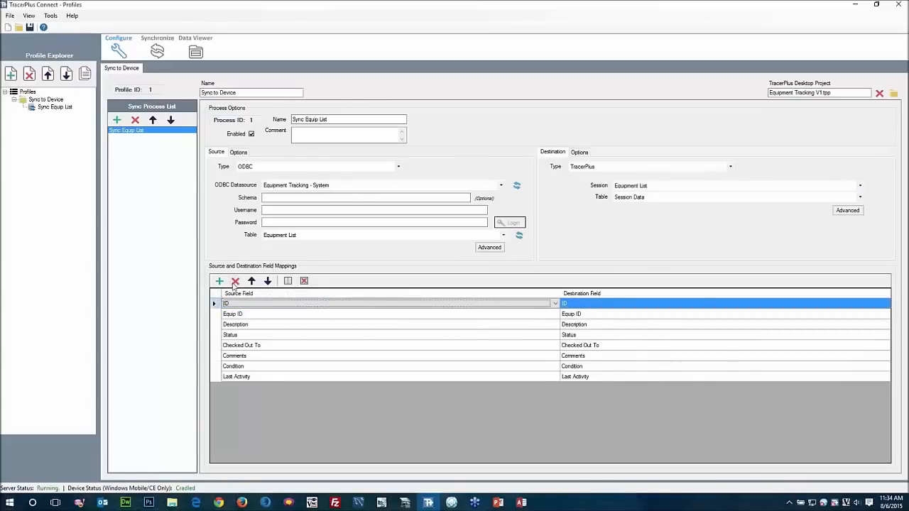
{"action": "left_click", "coordinate": [234, 282]}
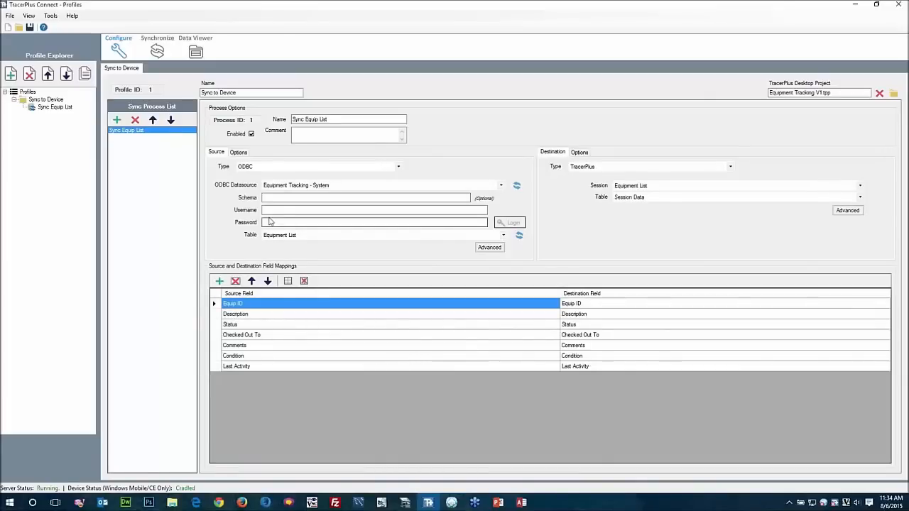
- Set the destination post type of the Sync Equip List process to Overwrite
{"action": "left_click", "coordinate": [579, 153]}
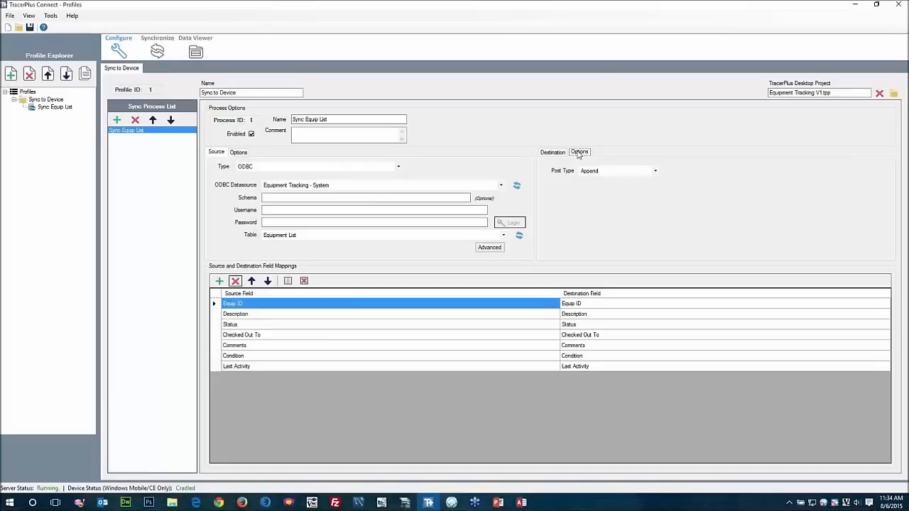
{"action": "left_click", "coordinate": [612, 172]}
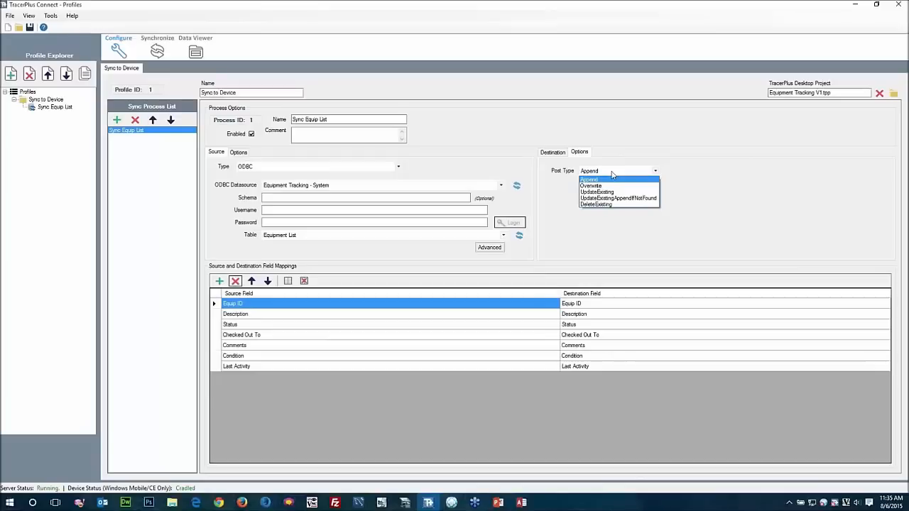
{"action": "left_click", "coordinate": [598, 186]}
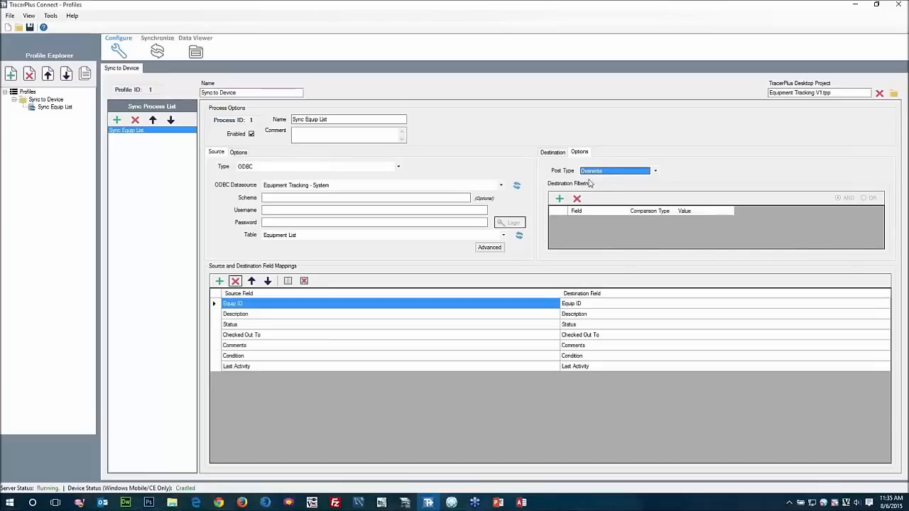
{"action": "left_click", "coordinate": [552, 154]}
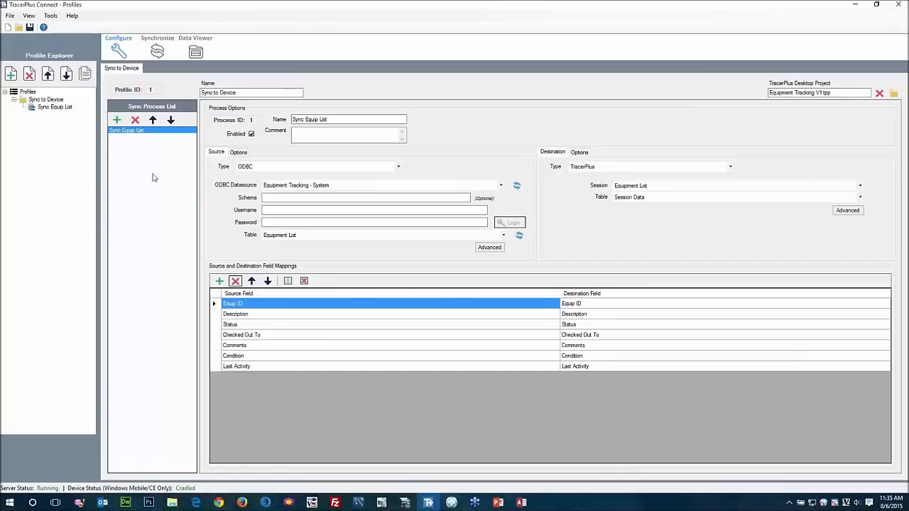
- Save the Connect project under the file name "Equipment tracking"
{"action": "left_click", "coordinate": [30, 27]}
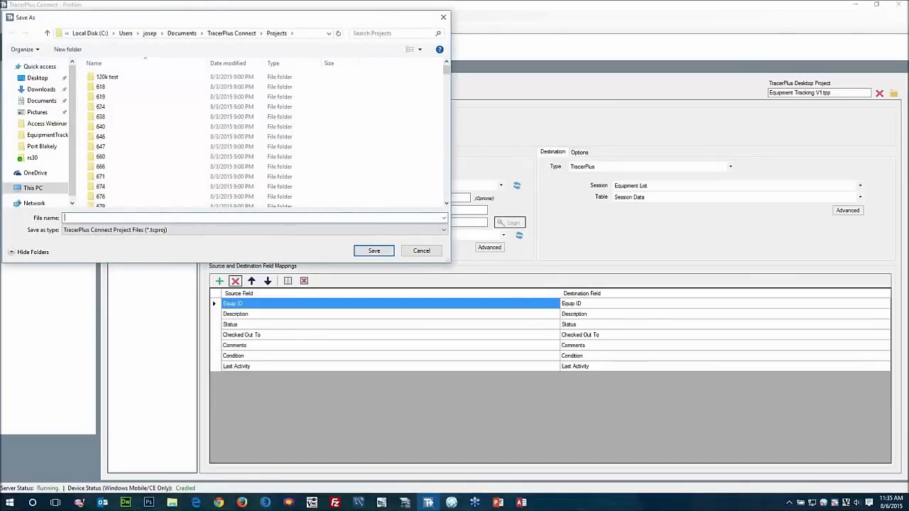
{"action": "type", "text": "Equipment tracking"}
{"action": "left_click", "coordinate": [377, 252]}
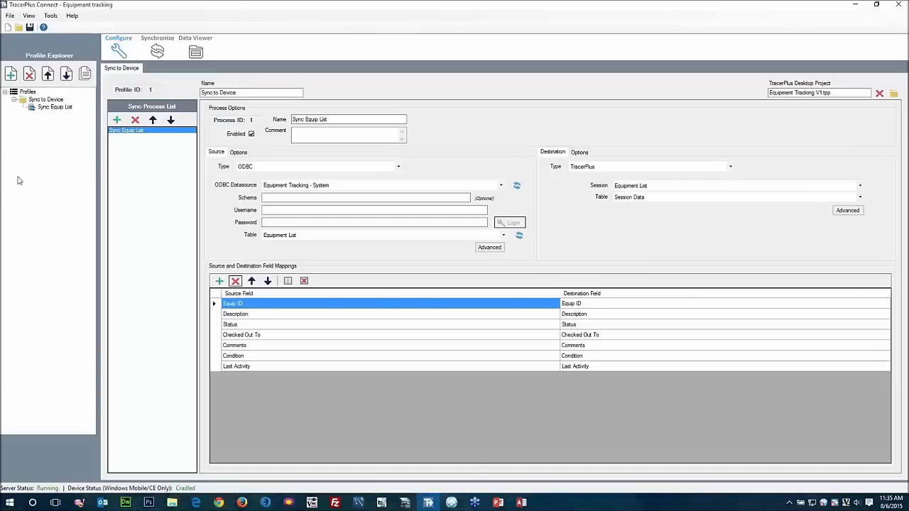
- Create a second sync profile linked to the Equipment Tracking V1 desktop project and name it "Sync From Device"
{"action": "left_click", "coordinate": [11, 73]}
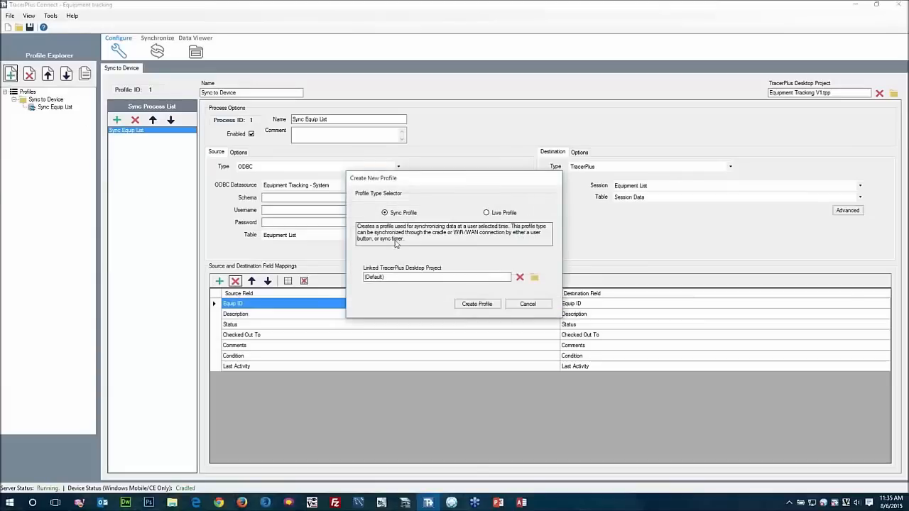
{"action": "left_click", "coordinate": [534, 277]}
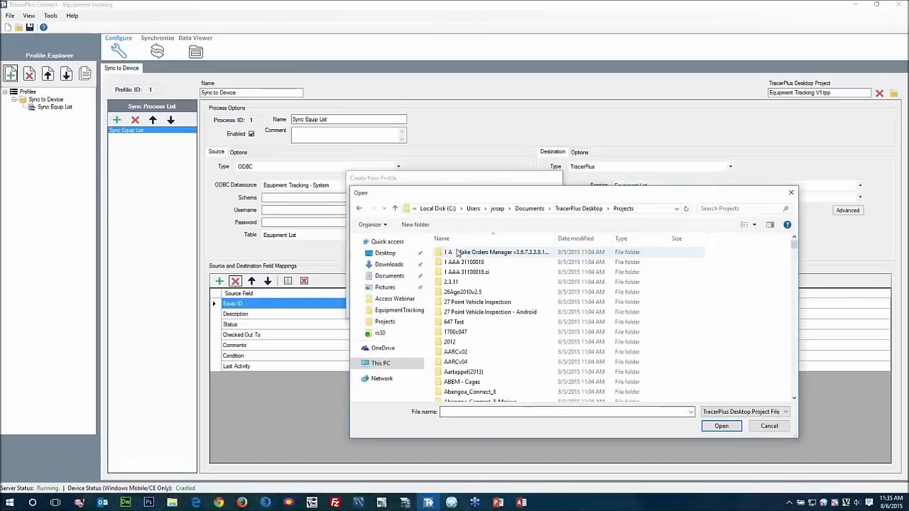
{"action": "scroll", "coordinate": [457, 253], "scroll_direction": "down", "scroll_amount": 8}
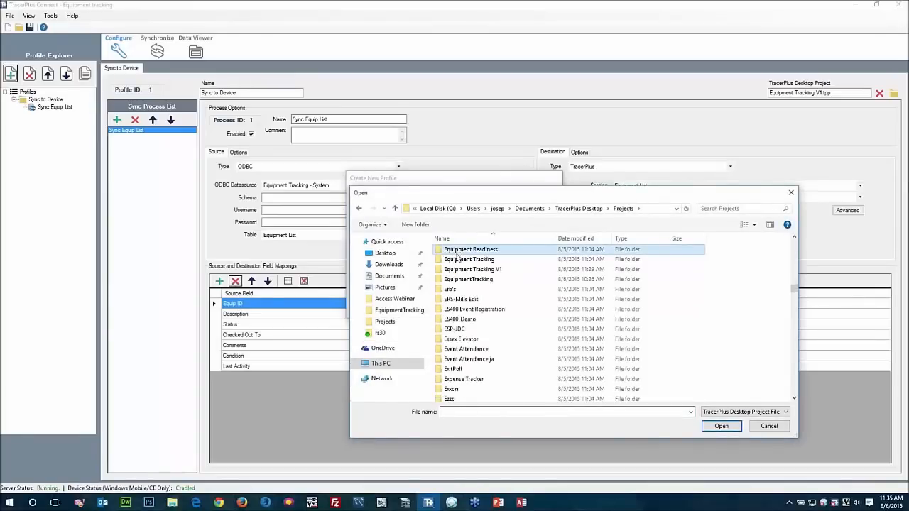
{"action": "double_click", "coordinate": [484, 269]}
{"action": "double_click", "coordinate": [489, 270]}
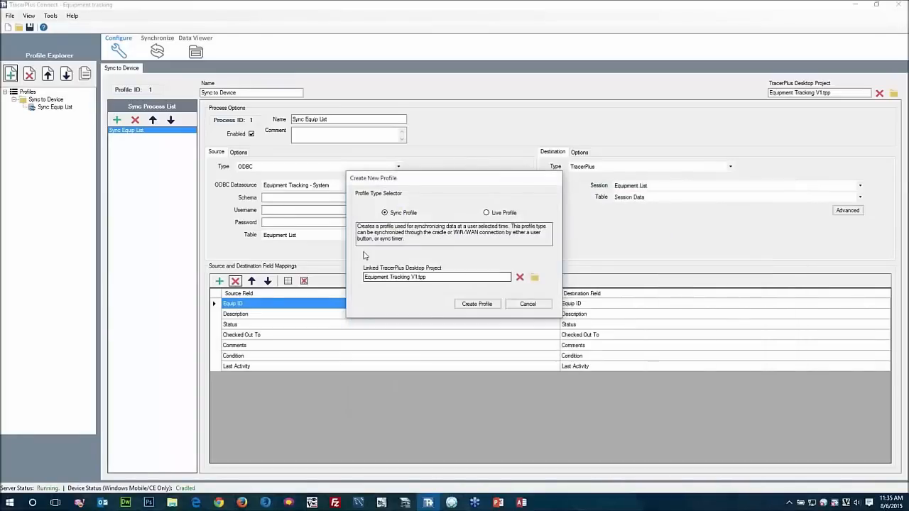
{"action": "left_click", "coordinate": [478, 304]}
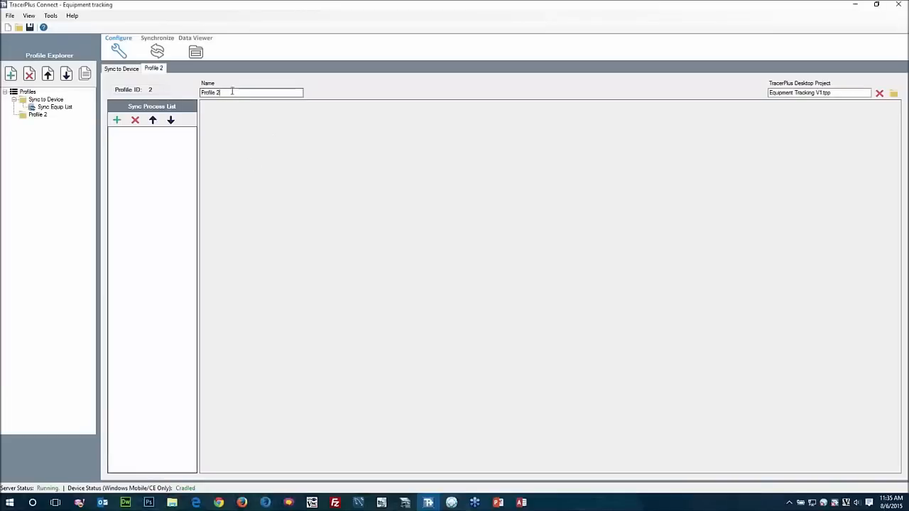
{"action": "left_click_drag", "start_coordinate": [232, 91], "coordinate": [182, 89]}
{"action": "type", "text": "Sync From Device"}
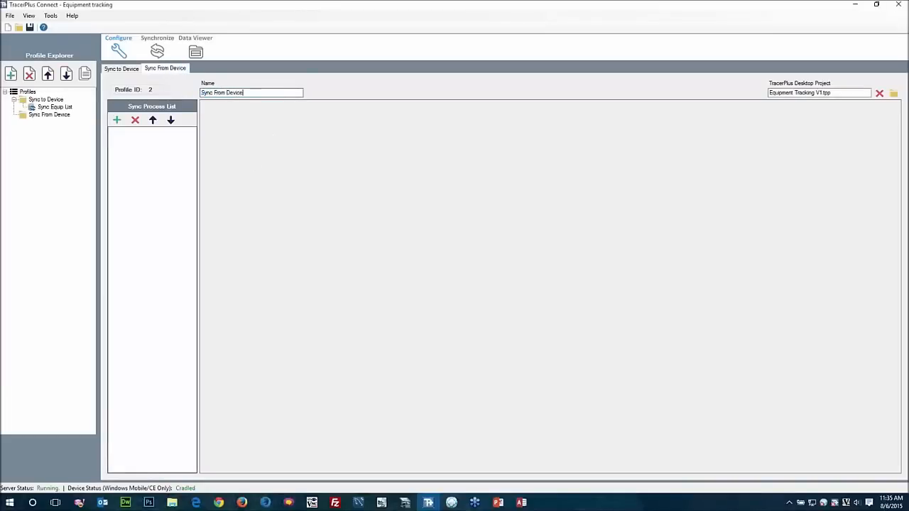
- Add a sync process to the Sync From Device profile and name it "Sync Check Out"
{"action": "left_click", "coordinate": [116, 120]}
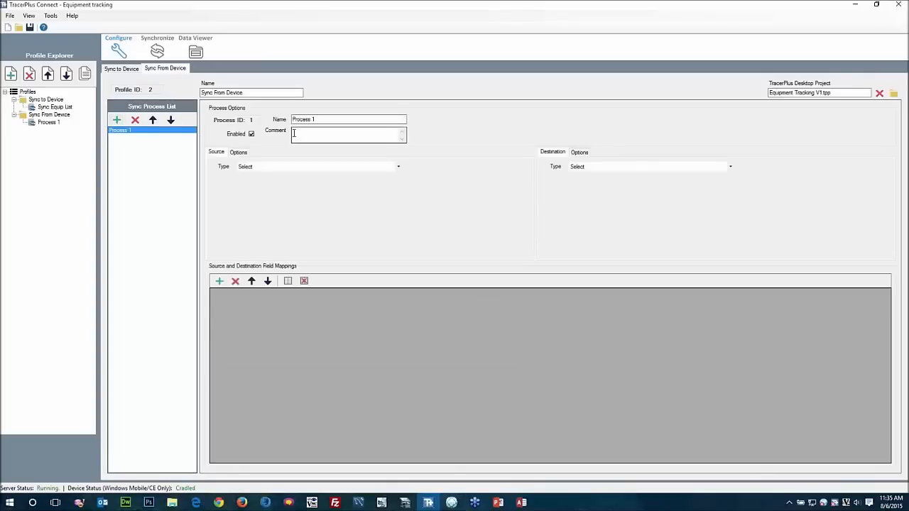
{"action": "left_click_drag", "start_coordinate": [317, 119], "coordinate": [288, 119]}
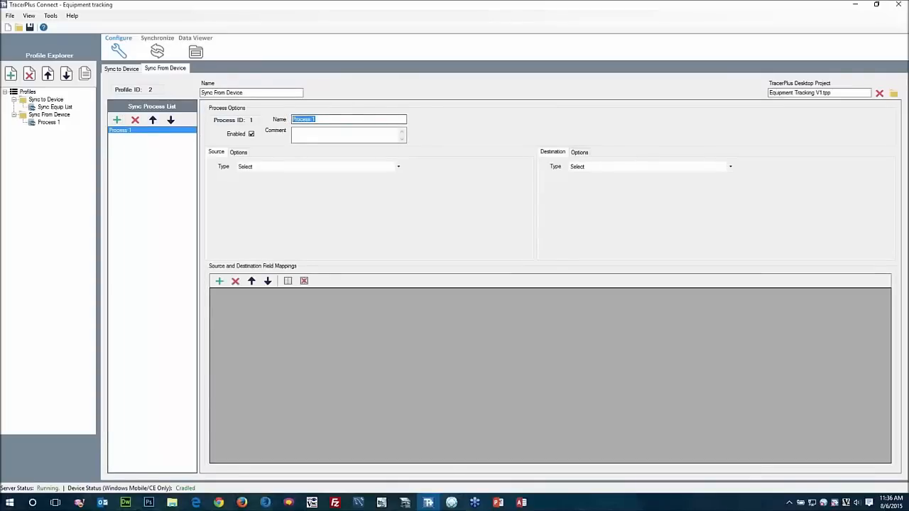
{"action": "type", "text": "Sync Check Out"}
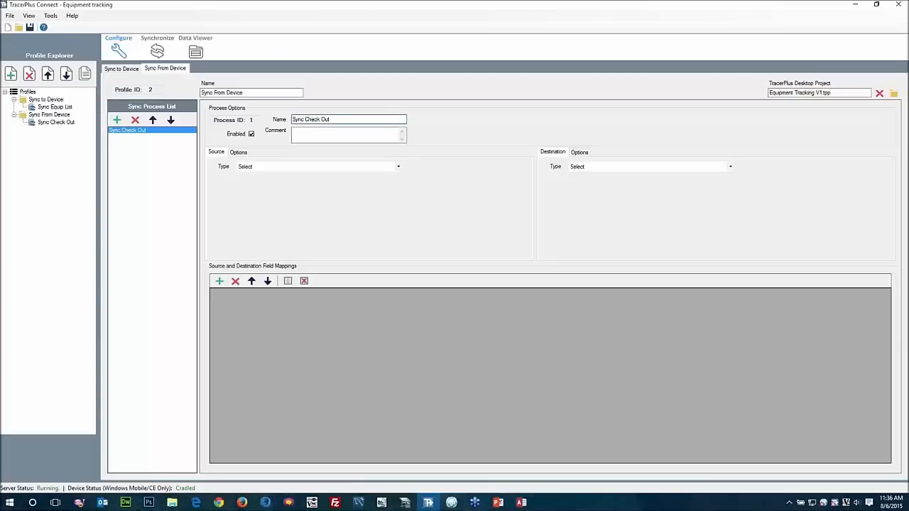
- Set the process source type to TracerPlus and its destination to ODBC with the "Equipment Tracking - System" datasource and Transaction List table
{"action": "left_click", "coordinate": [278, 167]}
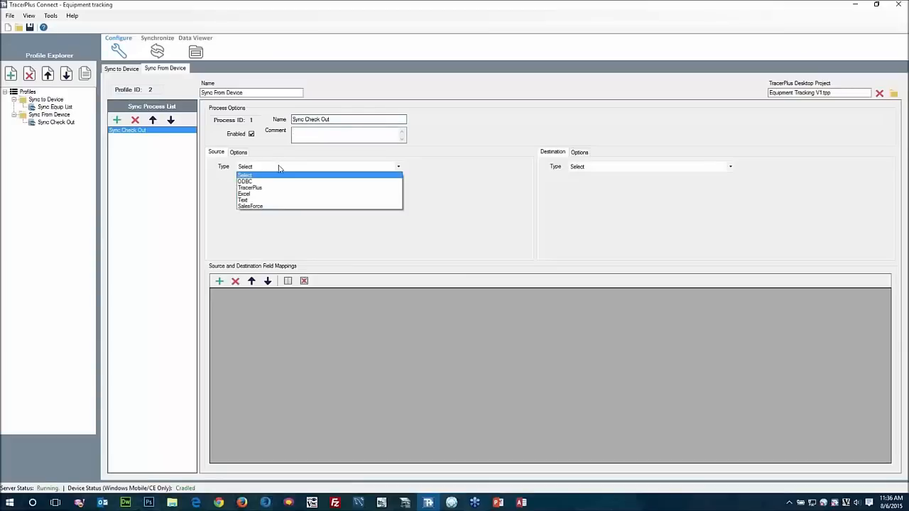
{"action": "left_click", "coordinate": [264, 187]}
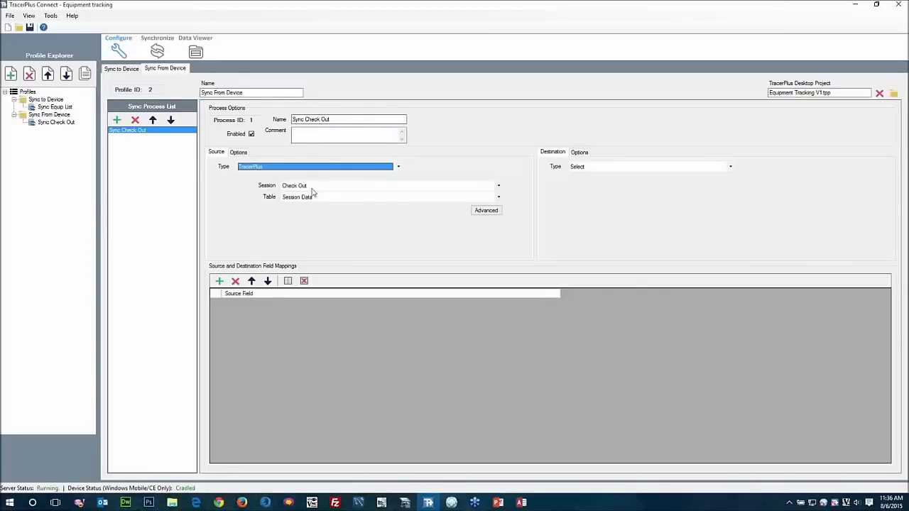
{"action": "left_click", "coordinate": [593, 169]}
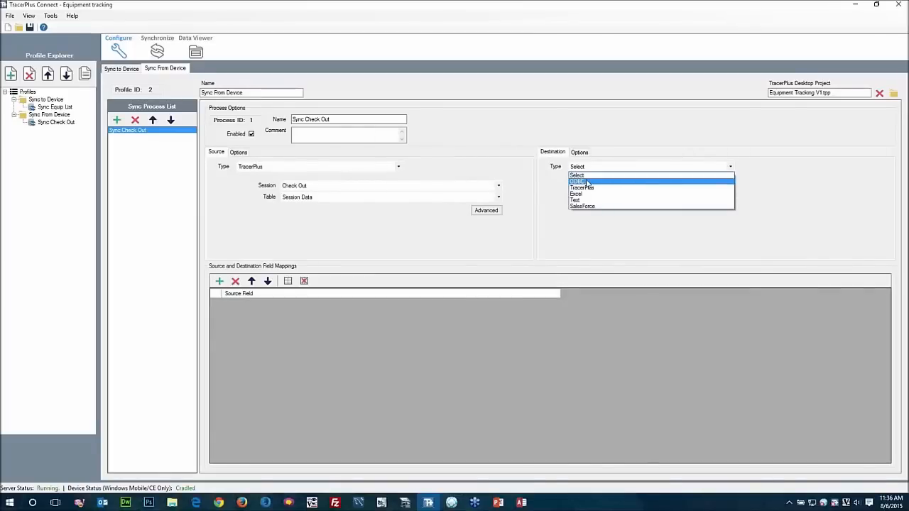
{"action": "left_click", "coordinate": [593, 181]}
{"action": "left_click", "coordinate": [611, 185]}
{"action": "left_click", "coordinate": [613, 202]}
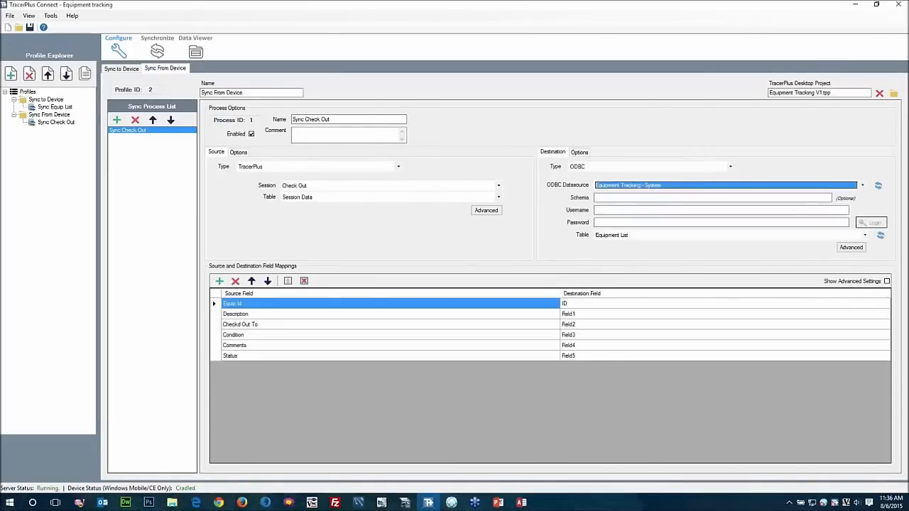
{"action": "left_click", "coordinate": [617, 235]}
{"action": "left_click", "coordinate": [626, 250]}
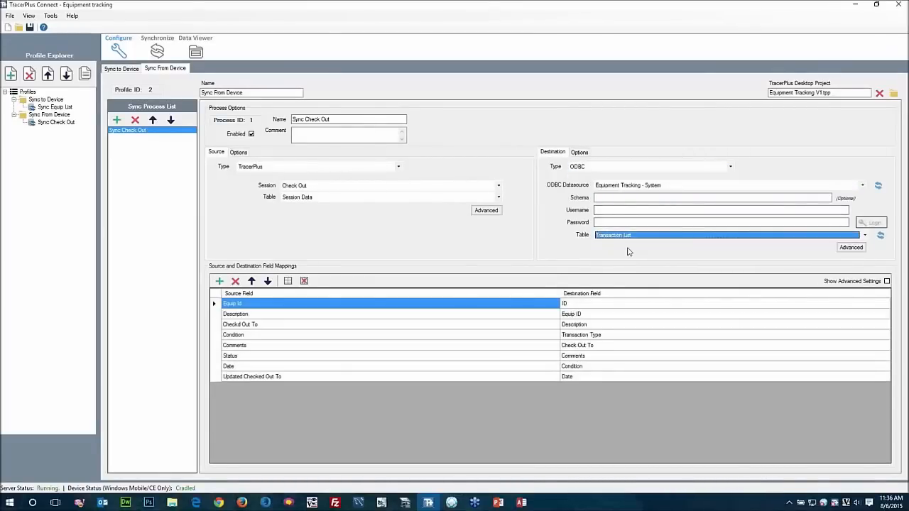
- Remove the destination ID field from the mappings and move source fields Status and Comments up to match Transaction Type and Comments
{"action": "left_click", "coordinate": [564, 304]}
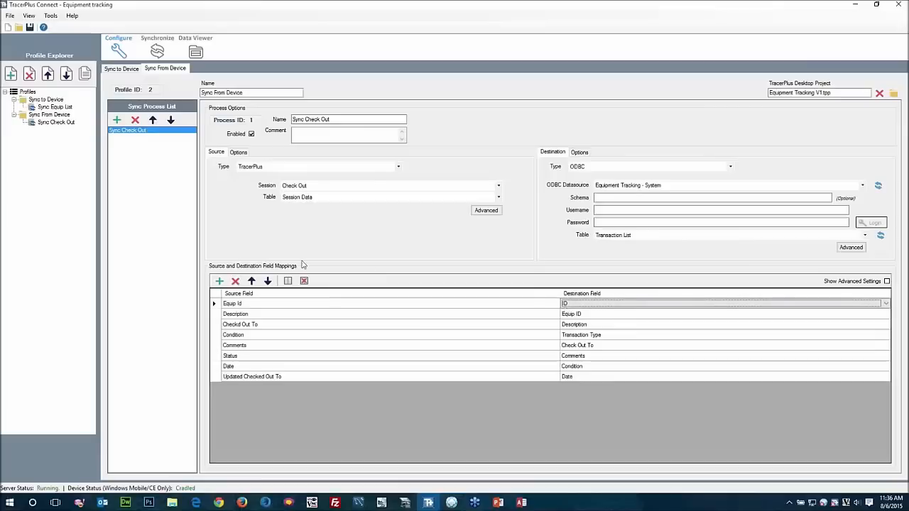
{"action": "left_click", "coordinate": [235, 281]}
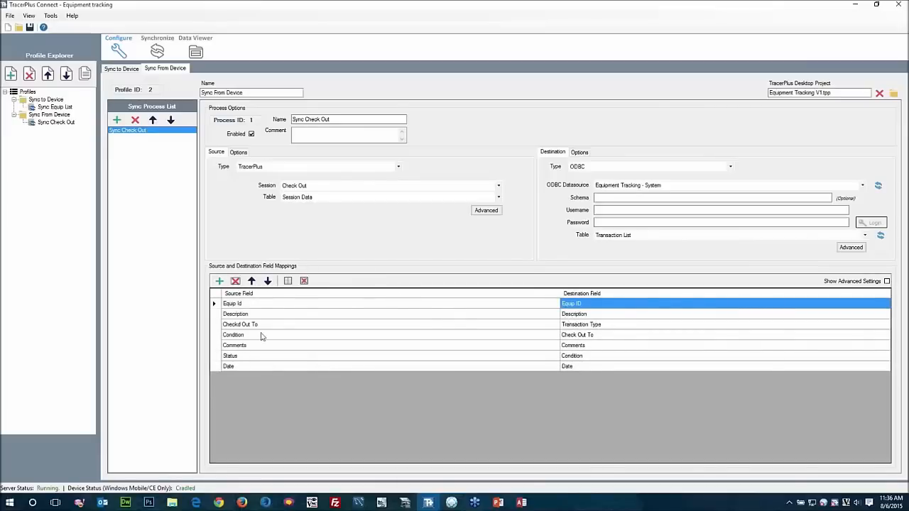
{"action": "left_click", "coordinate": [241, 356]}
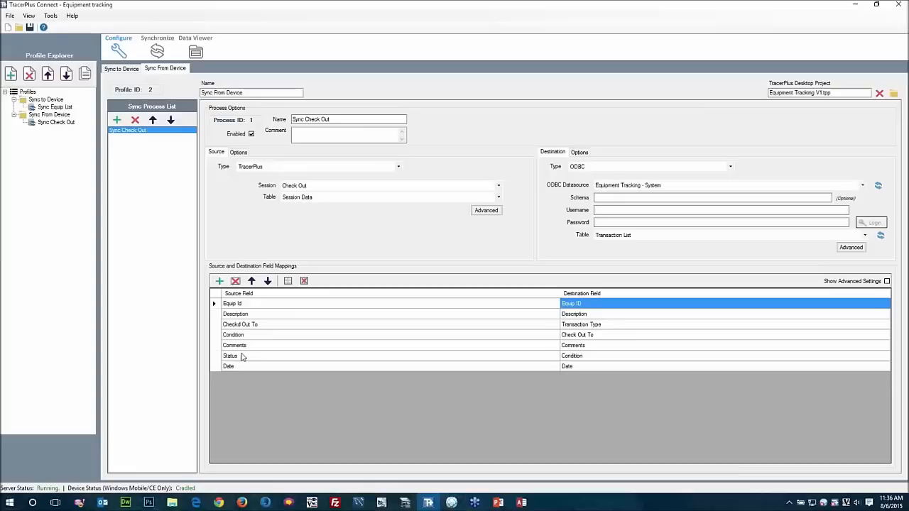
{"action": "left_click", "coordinate": [252, 281]}
{"action": "left_click", "coordinate": [251, 281]}
{"action": "left_click", "coordinate": [251, 281]}
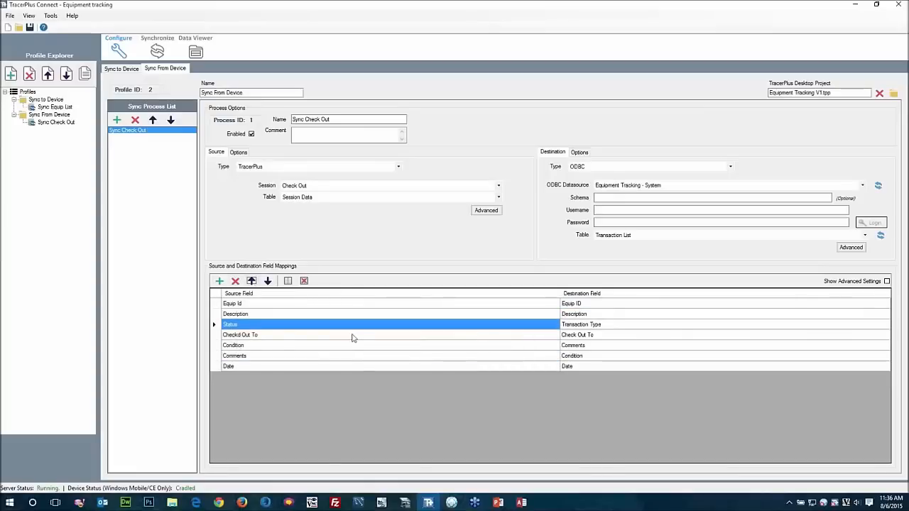
{"action": "left_click", "coordinate": [260, 356]}
{"action": "left_click", "coordinate": [251, 281]}
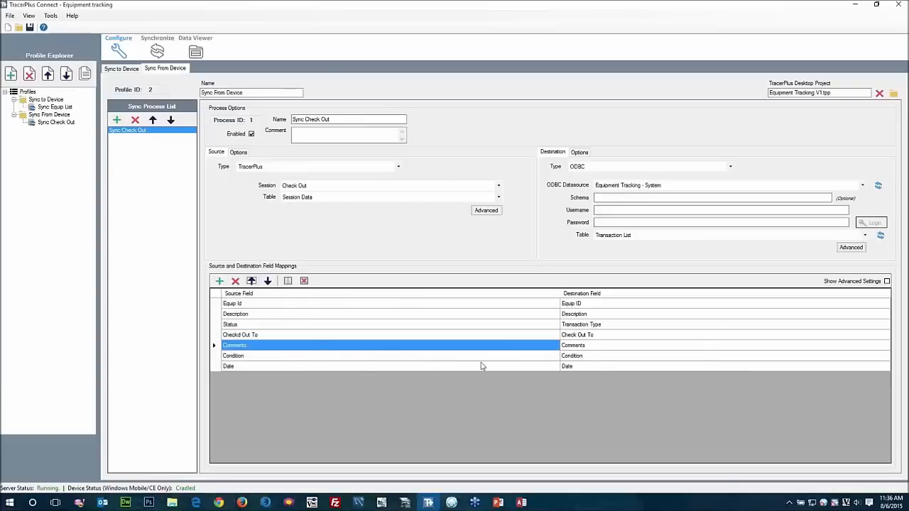
- Check the destination post type of Sync Check Out and enable Delete After Transfer for its source
{"action": "left_click", "coordinate": [581, 153]}
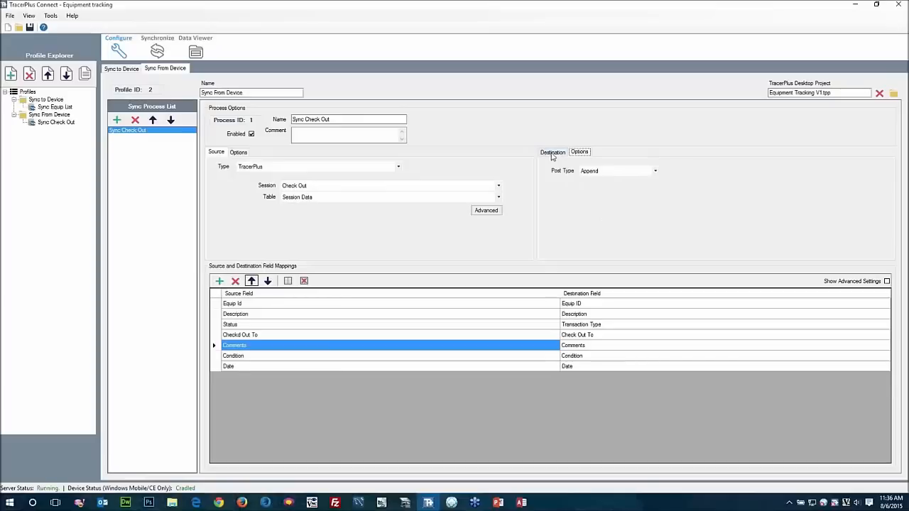
{"action": "left_click", "coordinate": [552, 153]}
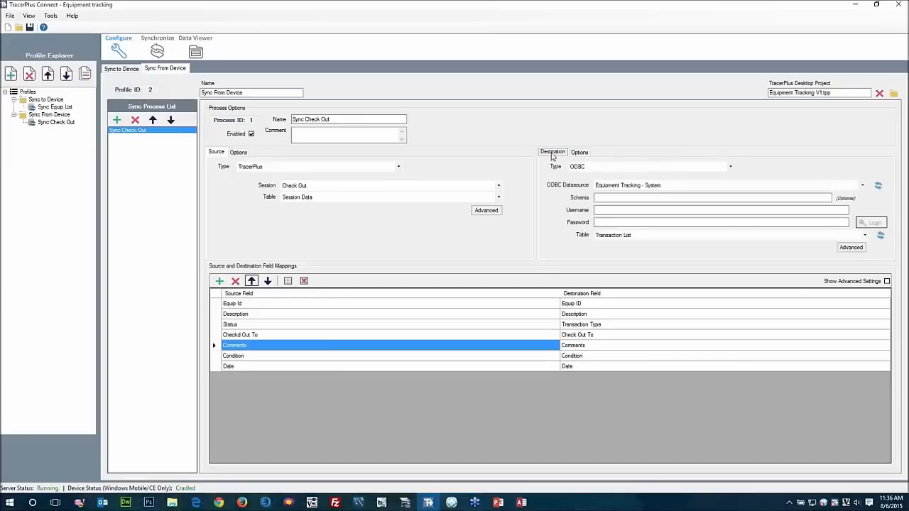
{"action": "left_click", "coordinate": [235, 154]}
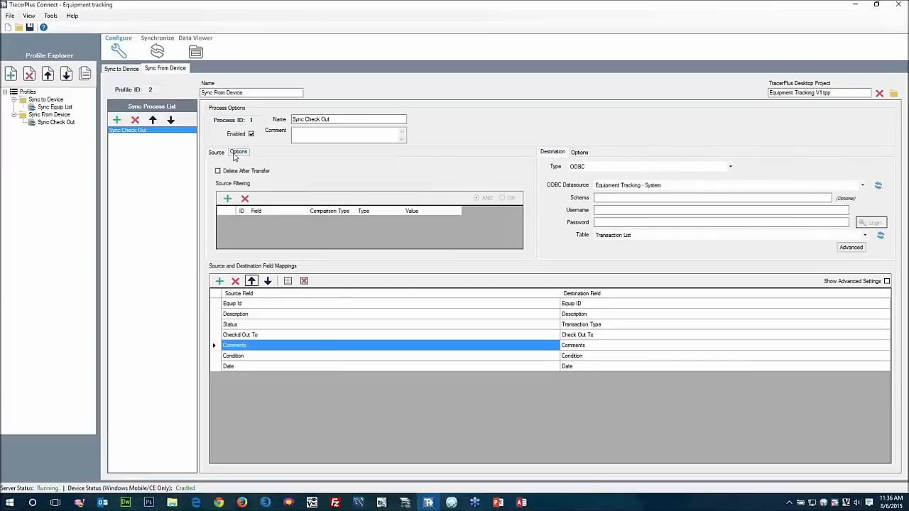
{"action": "left_click", "coordinate": [218, 171]}
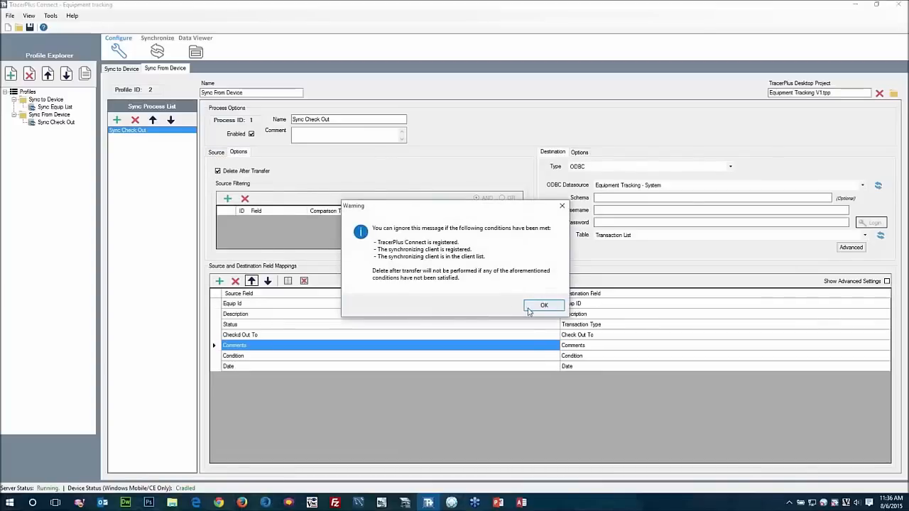
{"action": "left_click", "coordinate": [543, 305]}
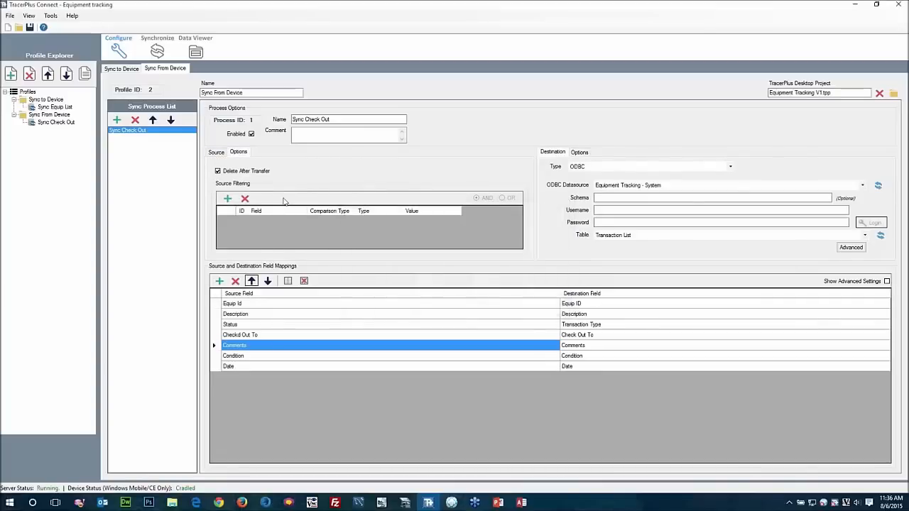
{"action": "left_click", "coordinate": [216, 153]}
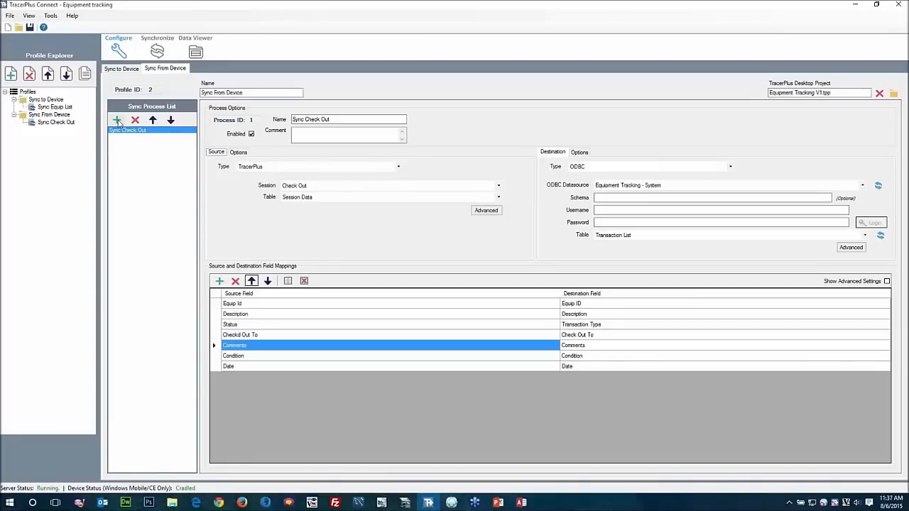
- Add a second sync process to the Sync From Device profile and name it "Sync Check In"
{"action": "left_click", "coordinate": [117, 121]}
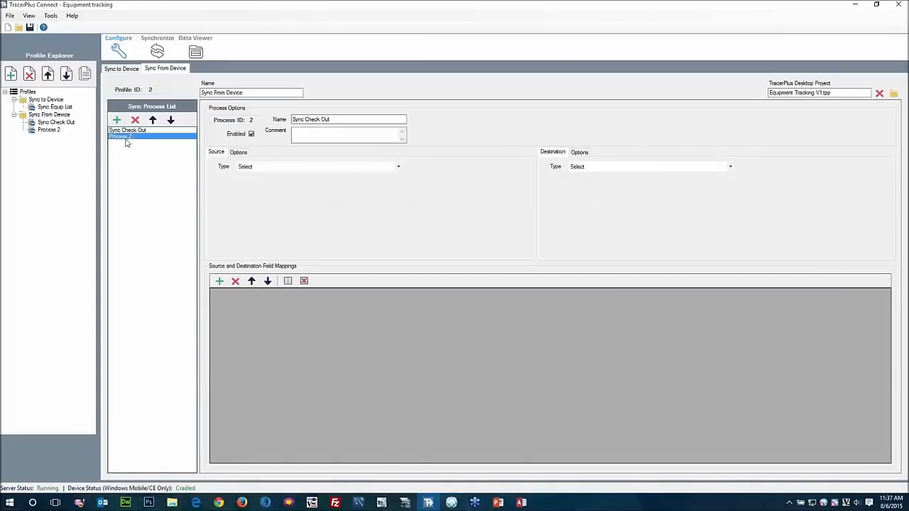
{"action": "left_click_drag", "start_coordinate": [326, 126], "coordinate": [280, 121]}
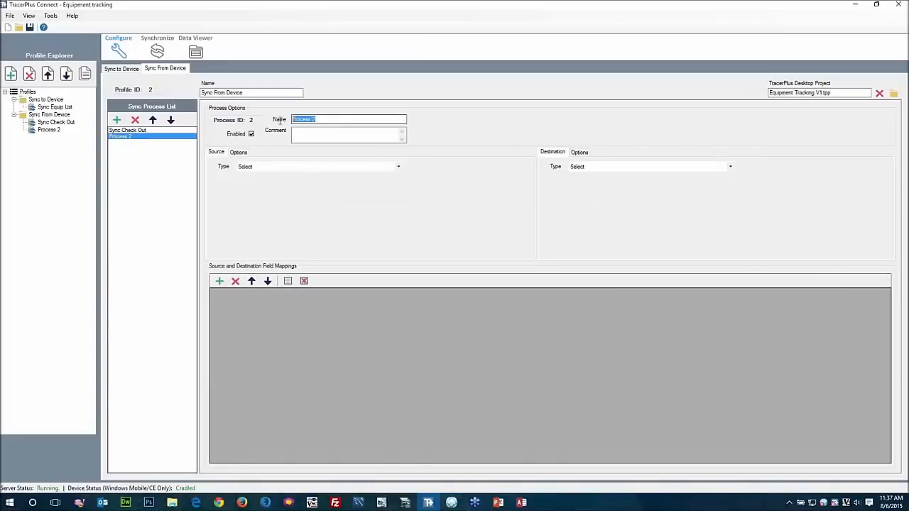
{"action": "type", "text": "Sync Check I"}
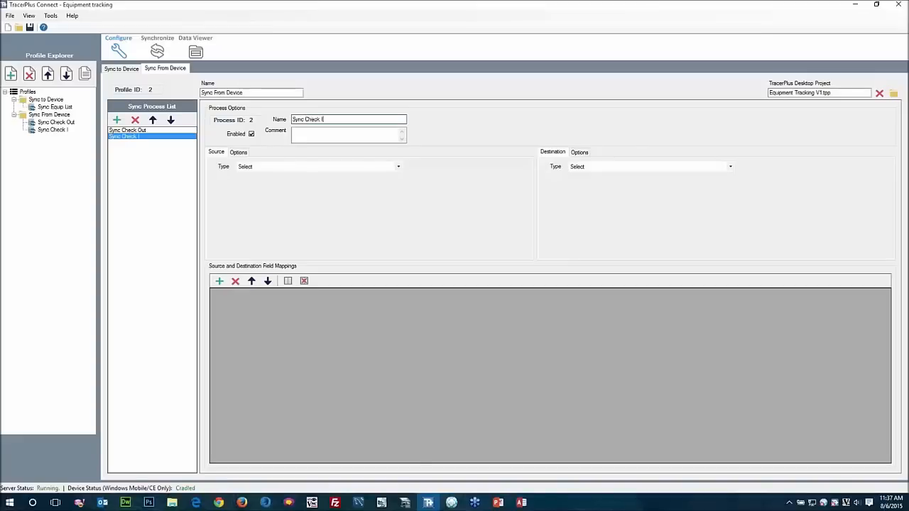
{"action": "type", "text": "n"}
- Set the Sync Check In source type to TracerPlus and its destination to ODBC with the "Equipment Tracking - System" datasource and Transaction List table
{"action": "left_click", "coordinate": [305, 167]}
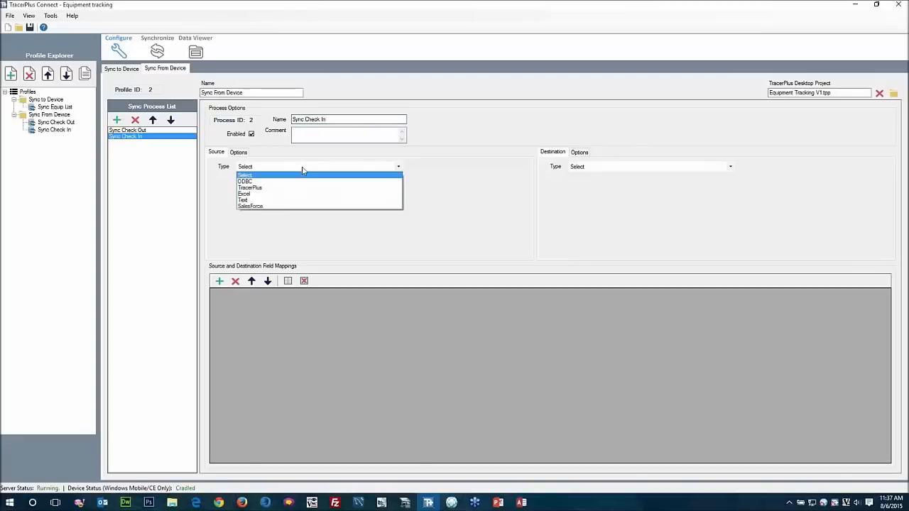
{"action": "left_click", "coordinate": [262, 187]}
{"action": "left_click", "coordinate": [623, 169]}
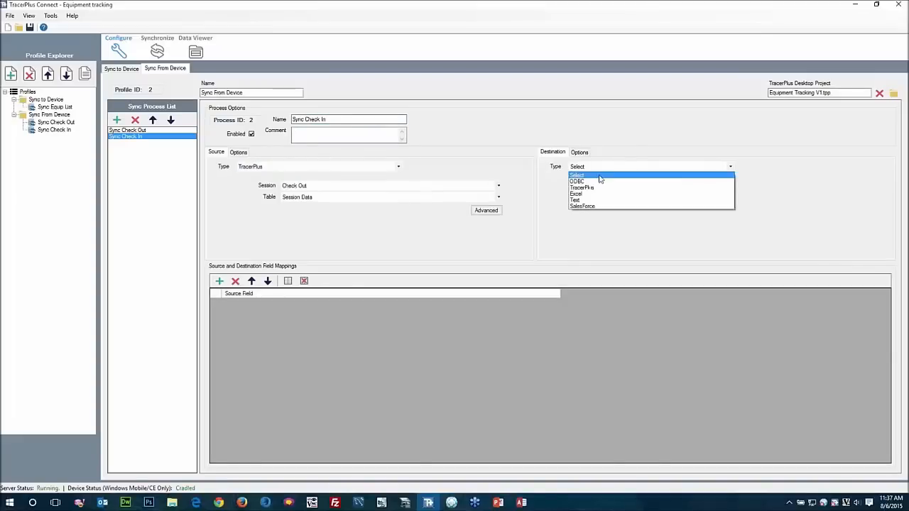
{"action": "left_click", "coordinate": [596, 181]}
{"action": "left_click", "coordinate": [615, 187]}
{"action": "left_click", "coordinate": [615, 200]}
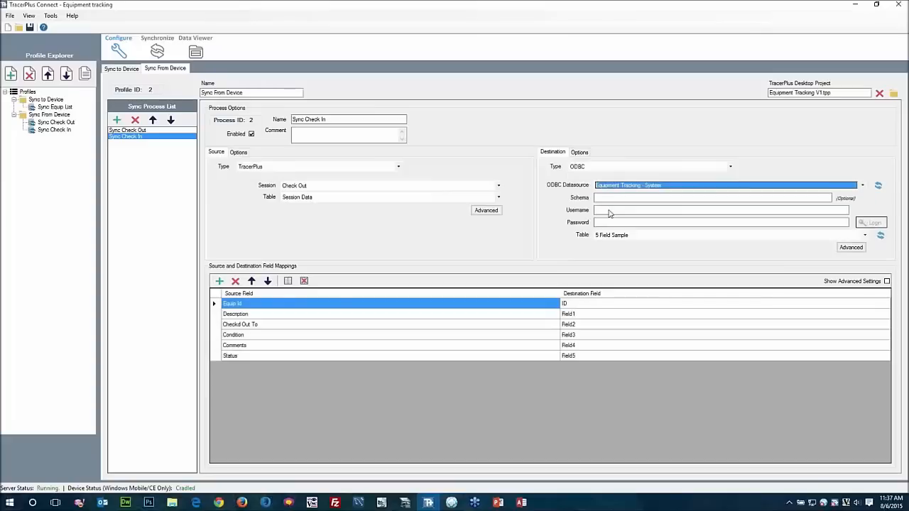
{"action": "left_click", "coordinate": [607, 235]}
{"action": "left_click", "coordinate": [606, 252]}
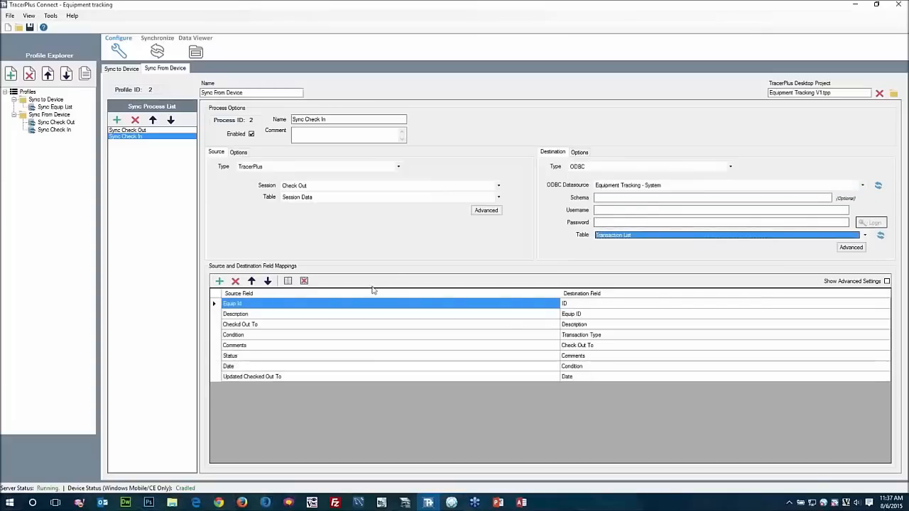
- Remove the destination ID field from the mappings and move source field Status up to match Transaction Type
{"action": "left_click", "coordinate": [560, 305]}
{"action": "left_click", "coordinate": [237, 282]}
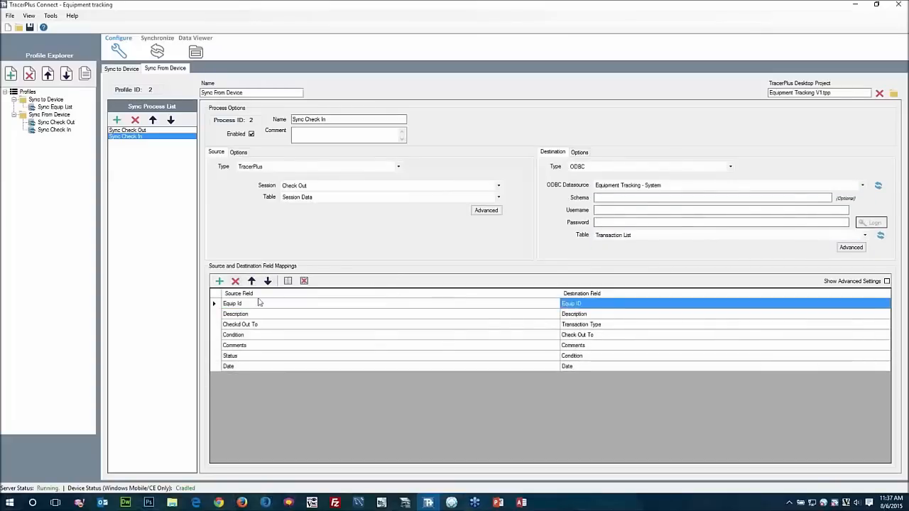
{"action": "left_click", "coordinate": [239, 357]}
{"action": "left_click", "coordinate": [249, 282]}
{"action": "left_click", "coordinate": [249, 282]}
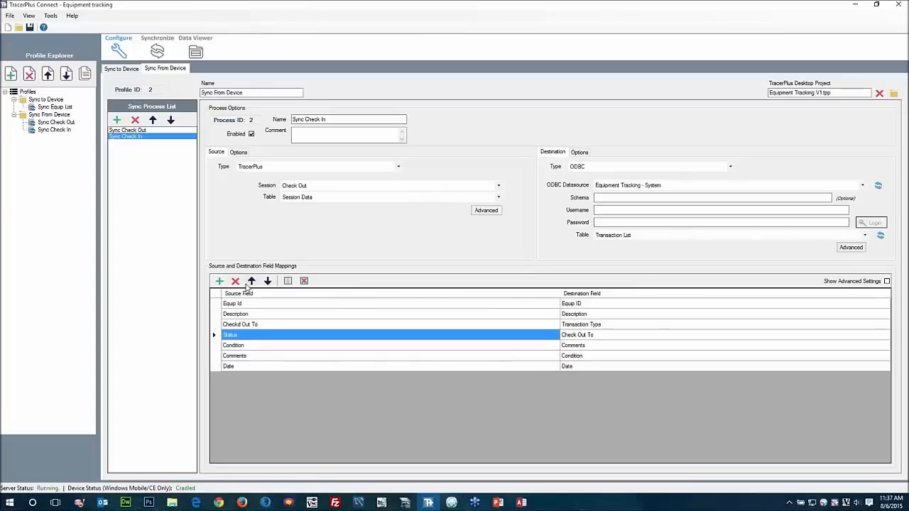
{"action": "left_click", "coordinate": [249, 282]}
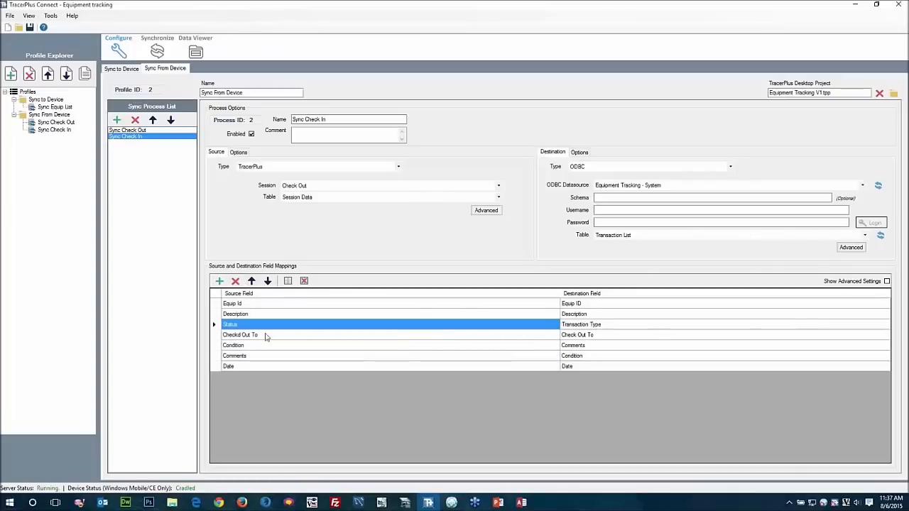
- Change the source session to Check In and remove the destination ID field from the reset mappings
{"action": "left_click", "coordinate": [339, 187]}
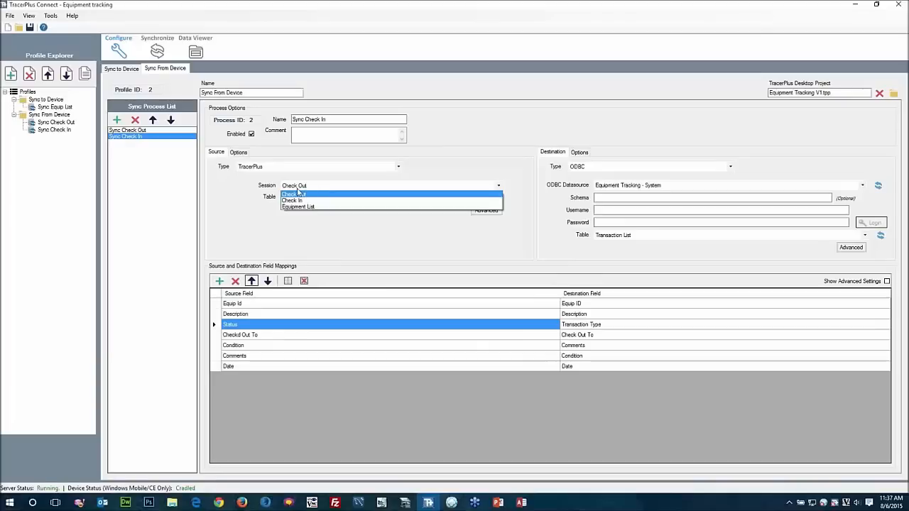
{"action": "left_click", "coordinate": [295, 201]}
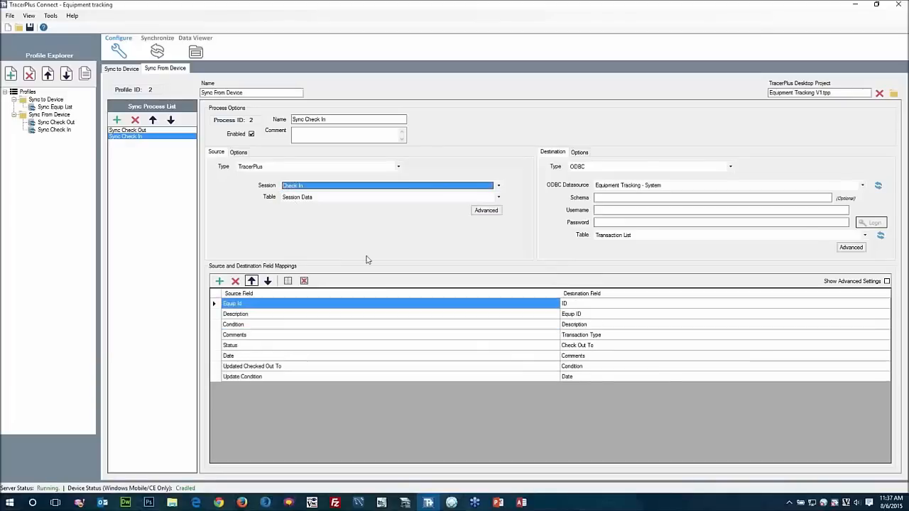
{"action": "left_click", "coordinate": [562, 305]}
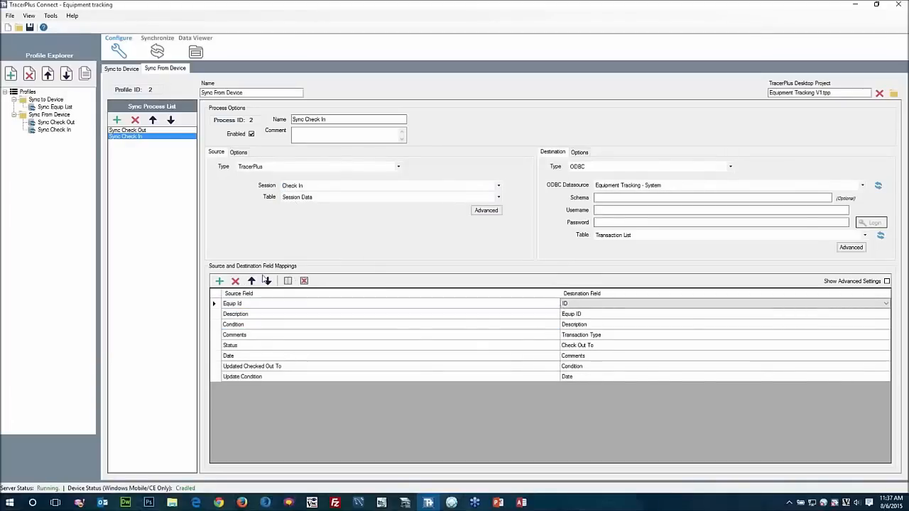
{"action": "left_click", "coordinate": [239, 281]}
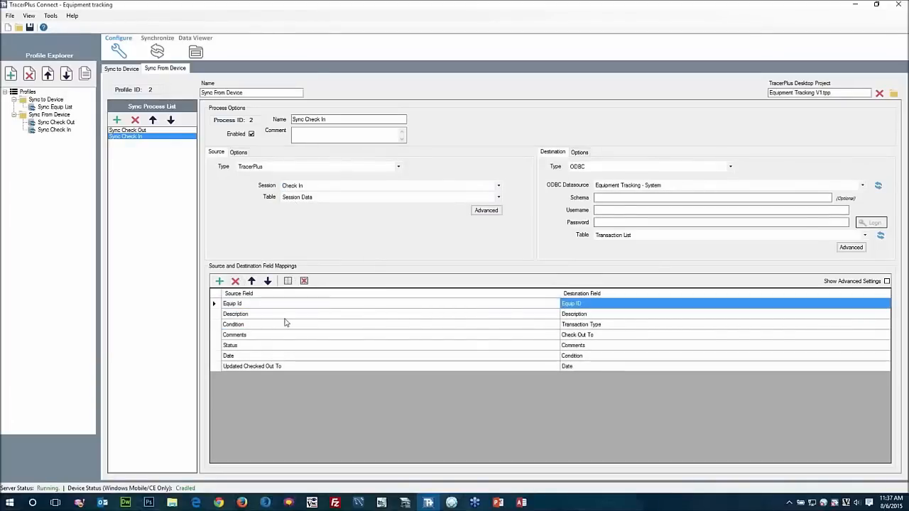
- Remove the destination field Check Out To and move source fields Status and Comments up to match Transaction Type and Comments
{"action": "left_click", "coordinate": [239, 346]}
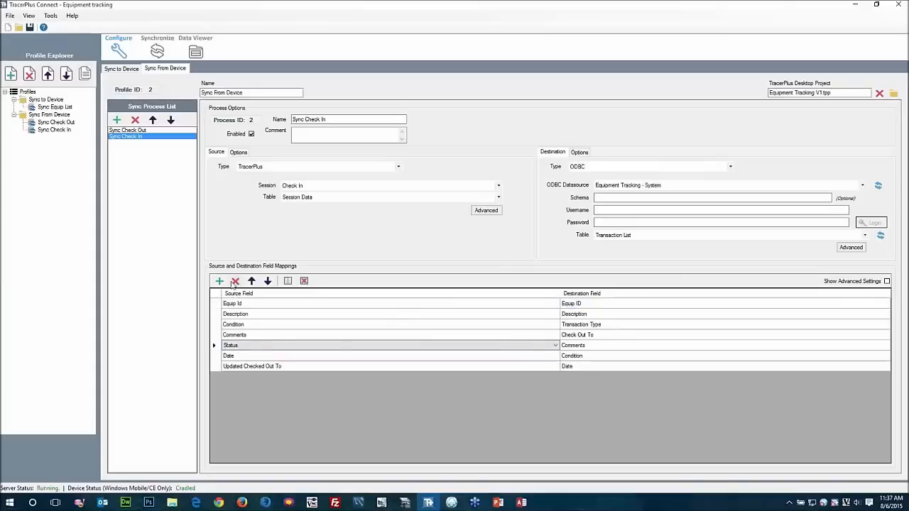
{"action": "left_click", "coordinate": [252, 282]}
{"action": "left_click", "coordinate": [252, 282]}
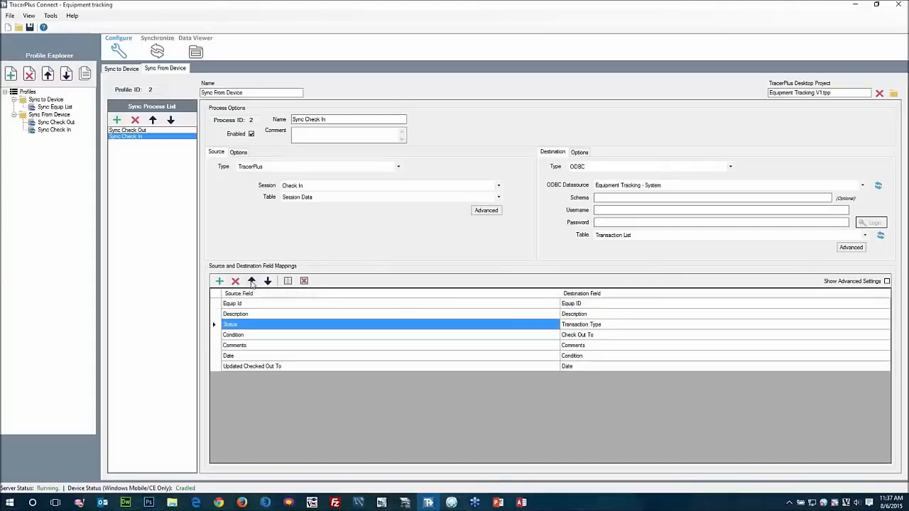
{"action": "left_click", "coordinate": [549, 336]}
{"action": "left_click", "coordinate": [235, 281]}
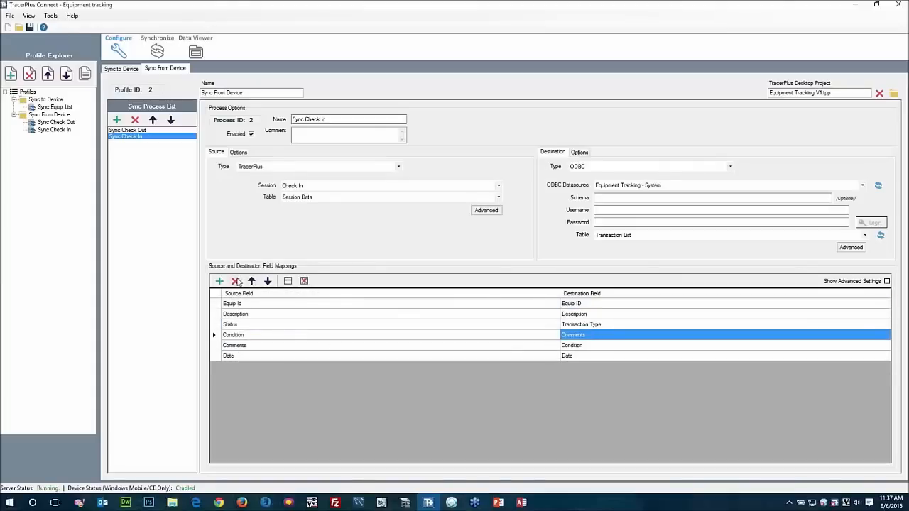
{"action": "left_click", "coordinate": [249, 345]}
{"action": "left_click", "coordinate": [251, 281]}
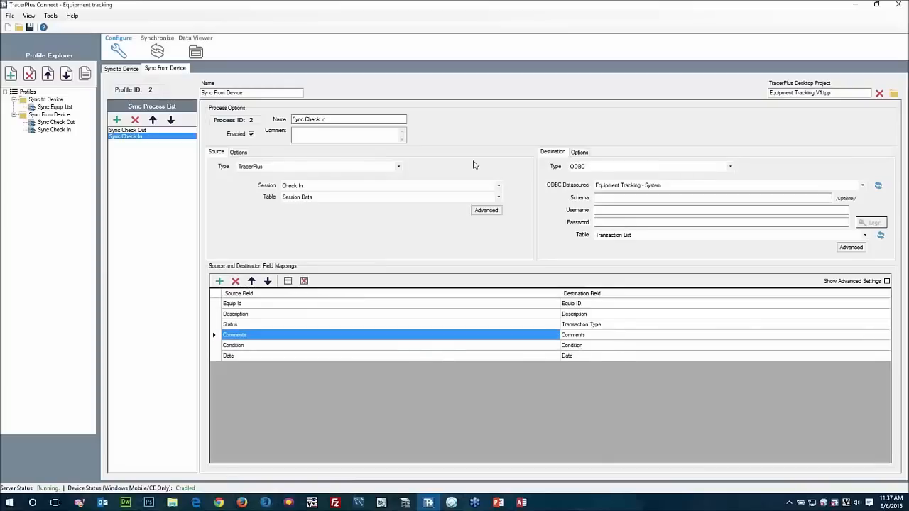
- Check the destination options of Sync Check In and enable Delete After Transfer for its source
{"action": "left_click", "coordinate": [580, 153]}
{"action": "left_click", "coordinate": [553, 153]}
{"action": "left_click", "coordinate": [239, 153]}
{"action": "left_click", "coordinate": [218, 171]}
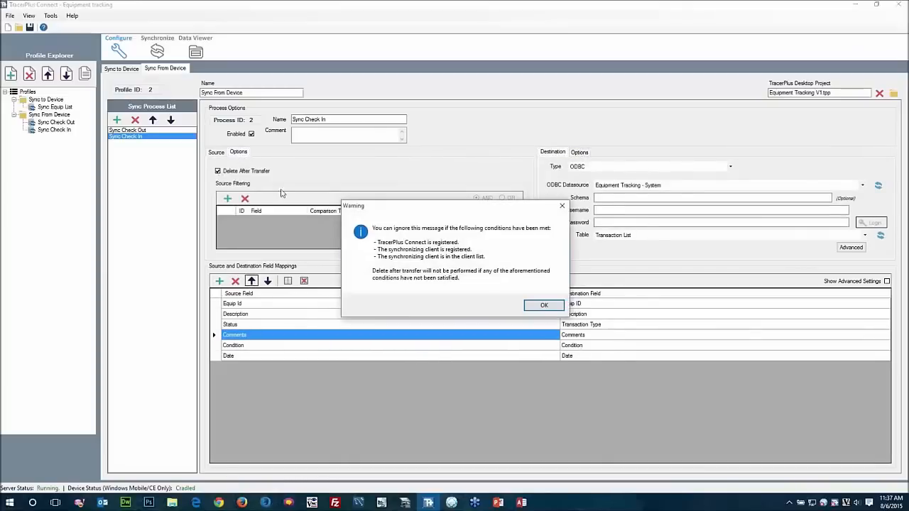
{"action": "left_click", "coordinate": [543, 307]}
{"action": "left_click", "coordinate": [216, 153]}
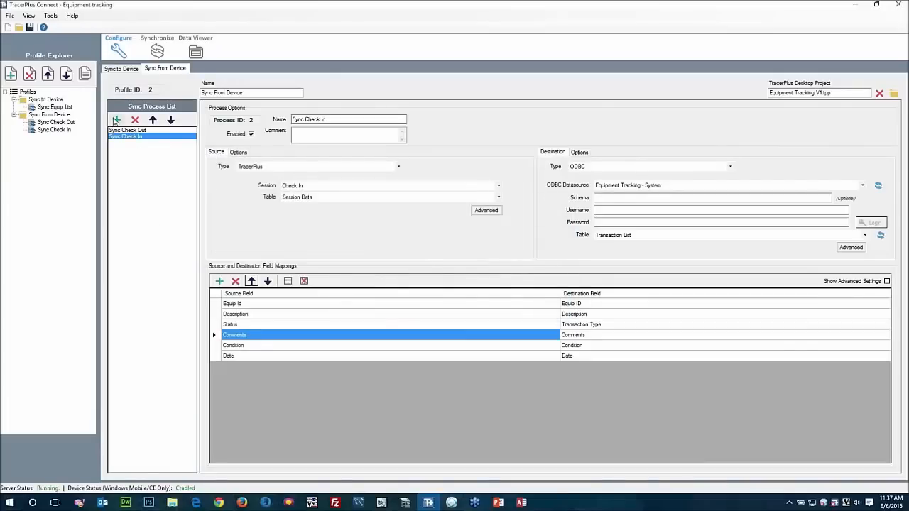
- Add a third sync process to the Sync From Device profile and name it "Update Equip List"
{"action": "left_click", "coordinate": [116, 120]}
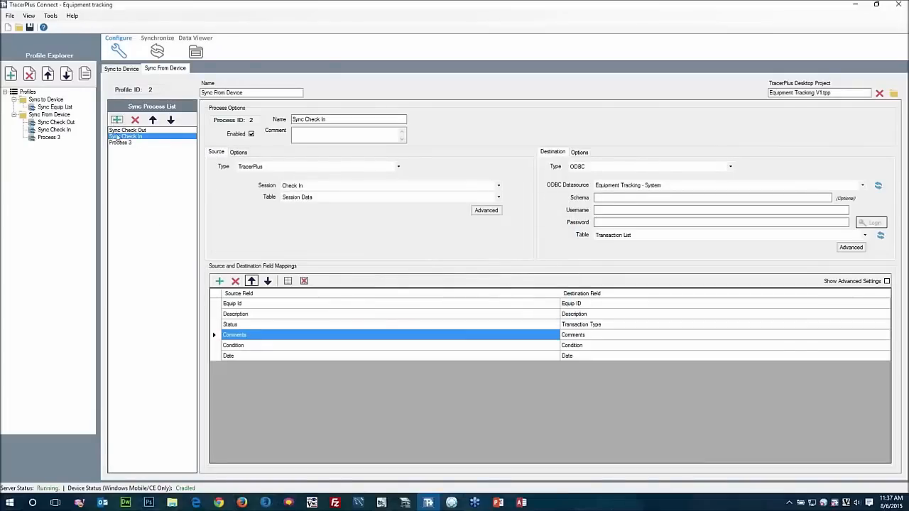
{"action": "triple_click", "coordinate": [320, 119]}
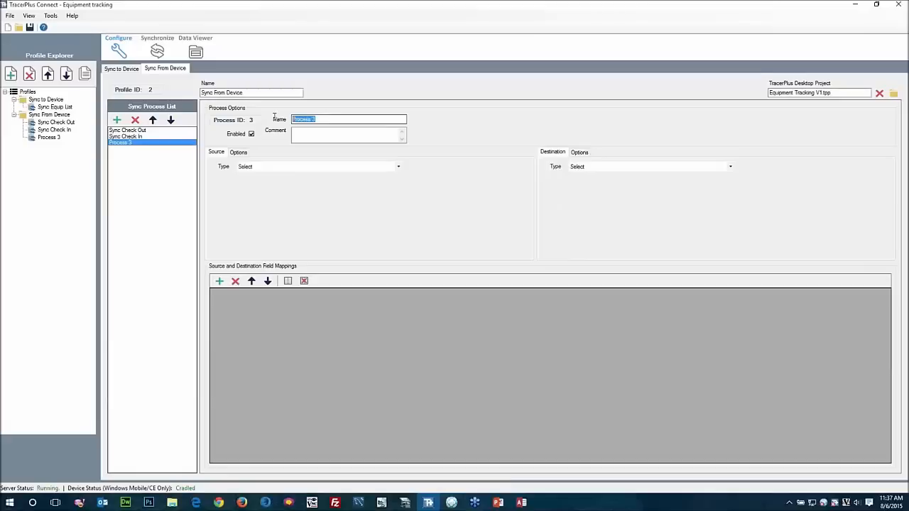
{"action": "type", "text": "Update Equip List"}
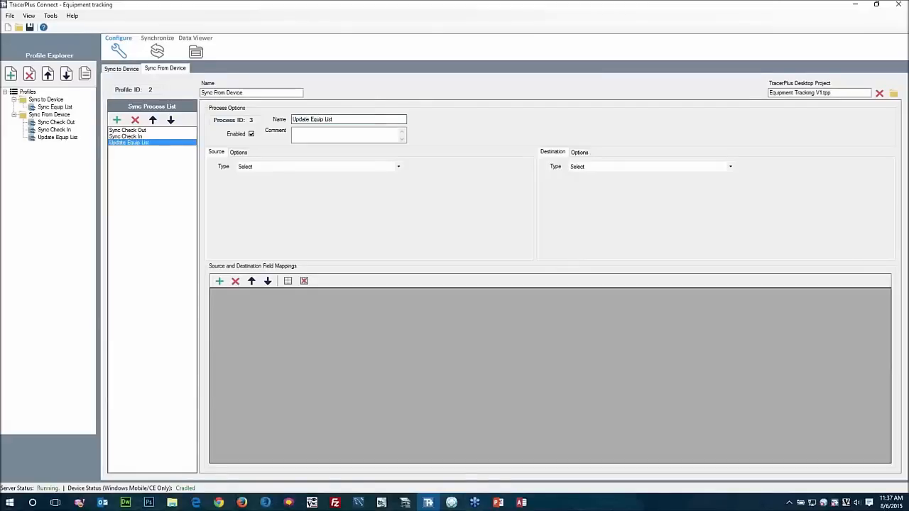
{"action": "key", "text": "Tab"}
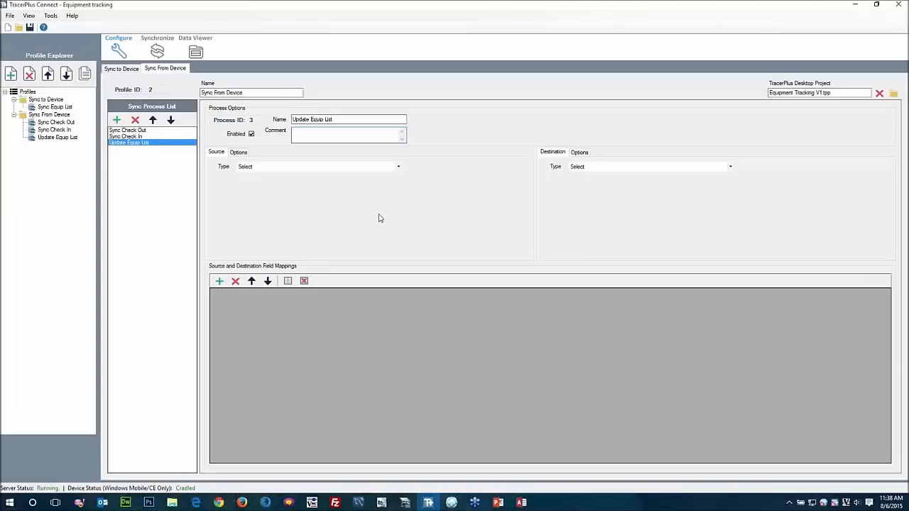
- Set the process source to the TracerPlus Equipment List session and its destination to ODBC with the "Equipment Tracking - System" datasource
{"action": "left_click", "coordinate": [286, 169]}
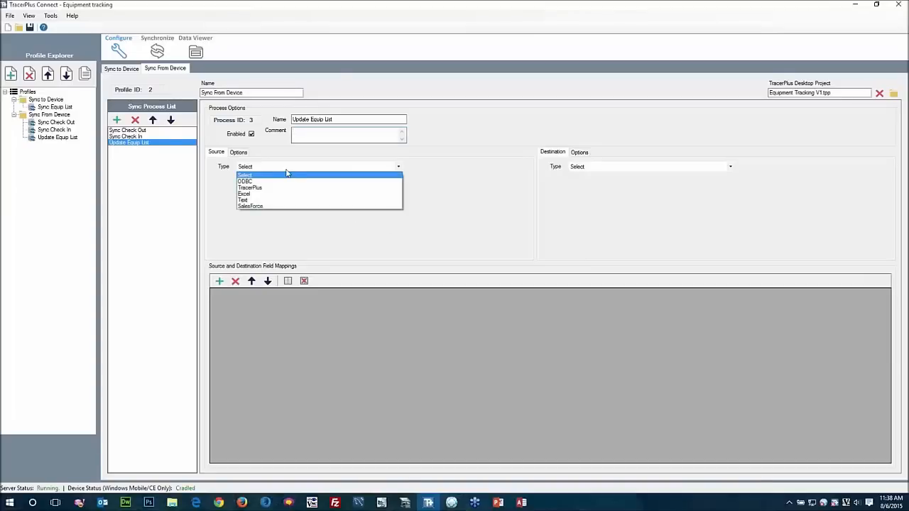
{"action": "left_click", "coordinate": [265, 186]}
{"action": "left_click", "coordinate": [291, 187]}
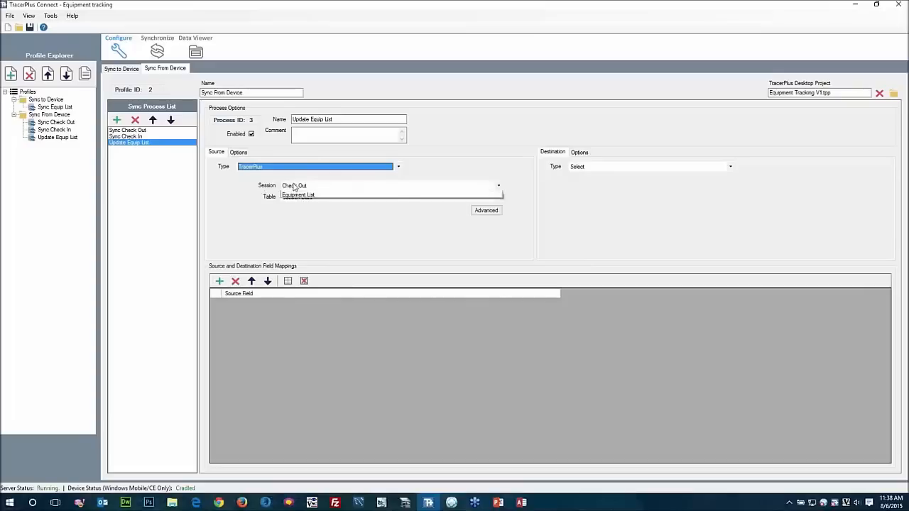
{"action": "left_click", "coordinate": [296, 208]}
{"action": "left_click", "coordinate": [633, 167]}
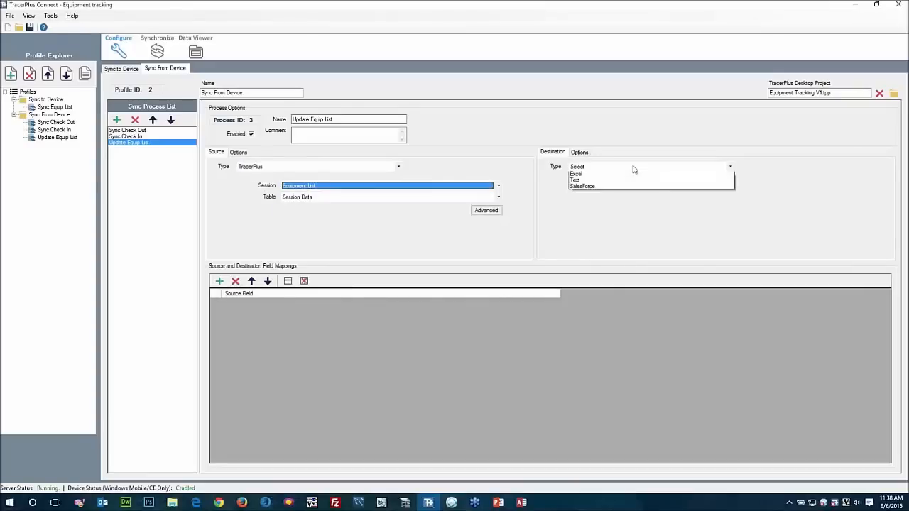
{"action": "left_click", "coordinate": [625, 185]}
{"action": "left_click", "coordinate": [625, 184]}
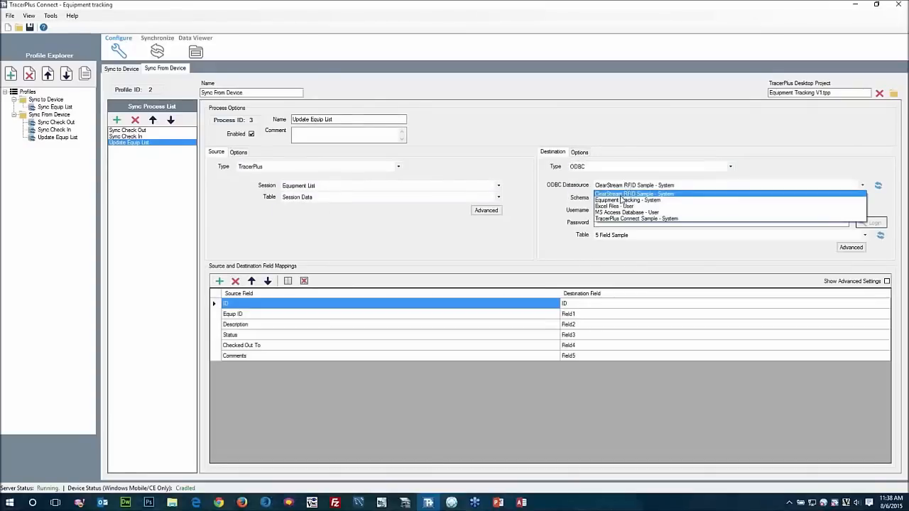
{"action": "left_click", "coordinate": [621, 204]}
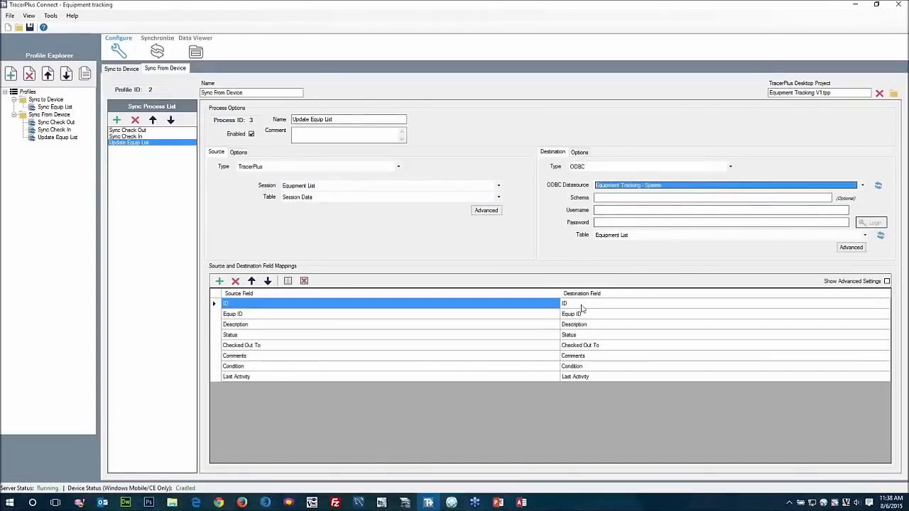
- Remove the ID row from the source and destination field mappings of Update Equip List
{"action": "left_click", "coordinate": [220, 305]}
{"action": "left_click", "coordinate": [236, 281]}
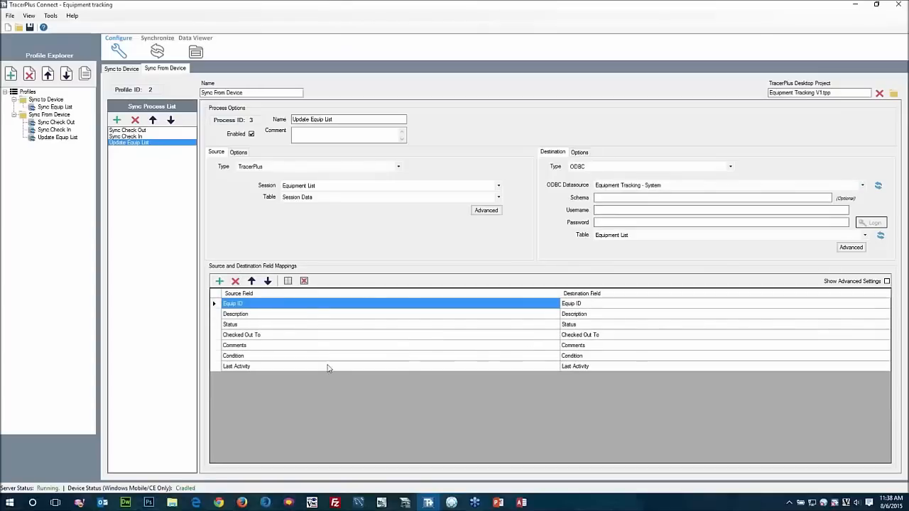
{"action": "left_click", "coordinate": [397, 368]}
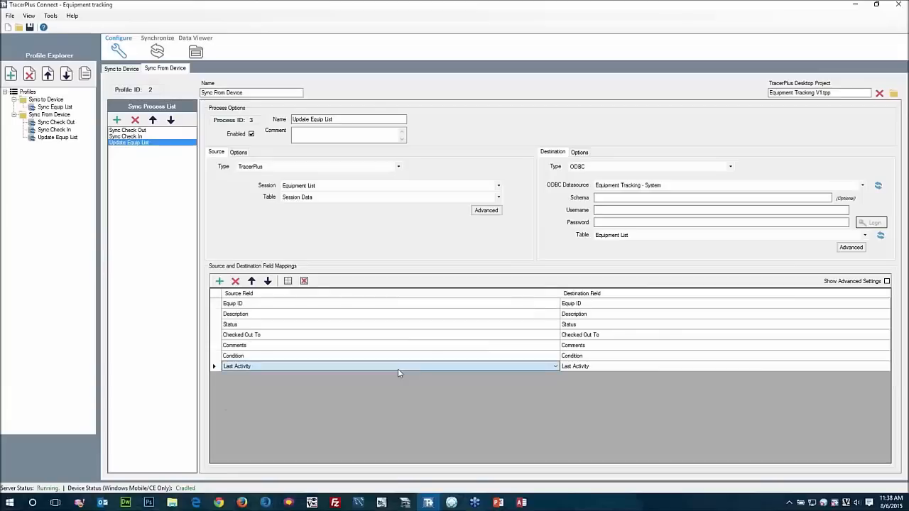
- Set the destination post type of Update Equip List to UpdateExisting, with updates based on the Equip ID field
{"action": "left_click", "coordinate": [579, 153]}
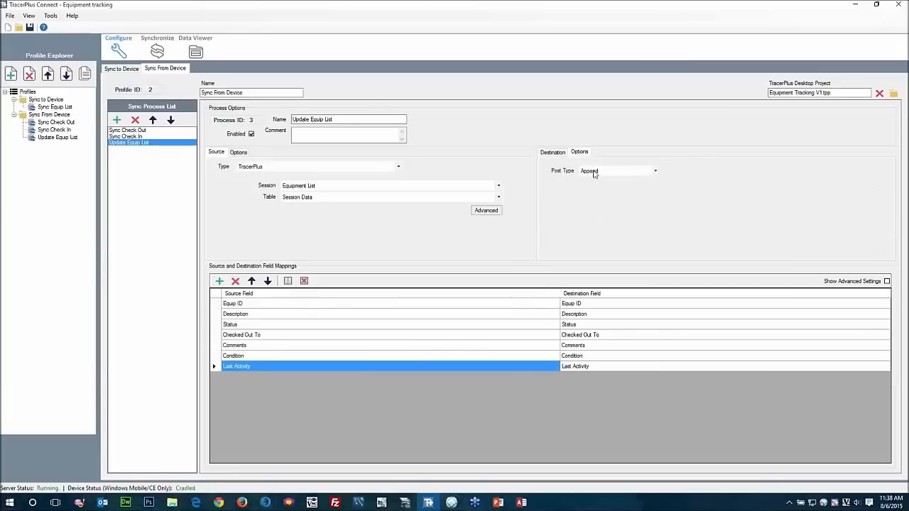
{"action": "left_click", "coordinate": [594, 174]}
{"action": "left_click", "coordinate": [595, 194]}
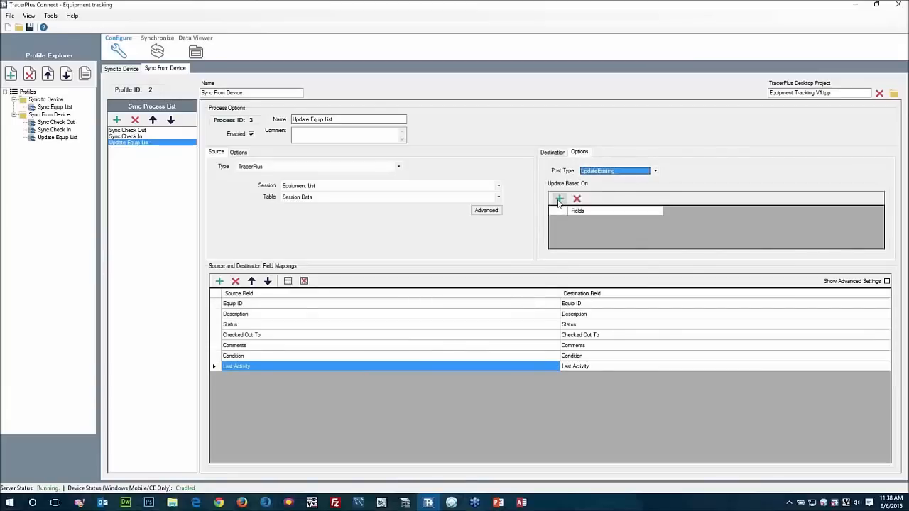
{"action": "left_click", "coordinate": [558, 199]}
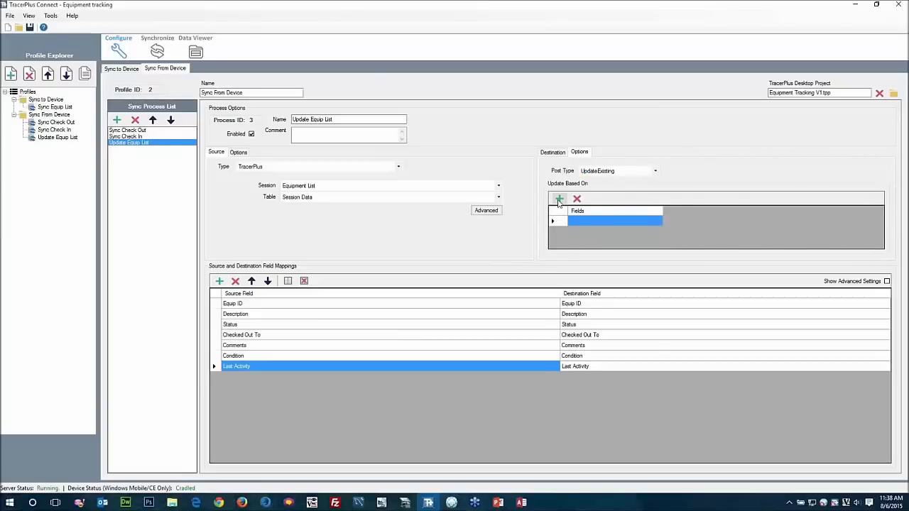
{"action": "left_click", "coordinate": [618, 223]}
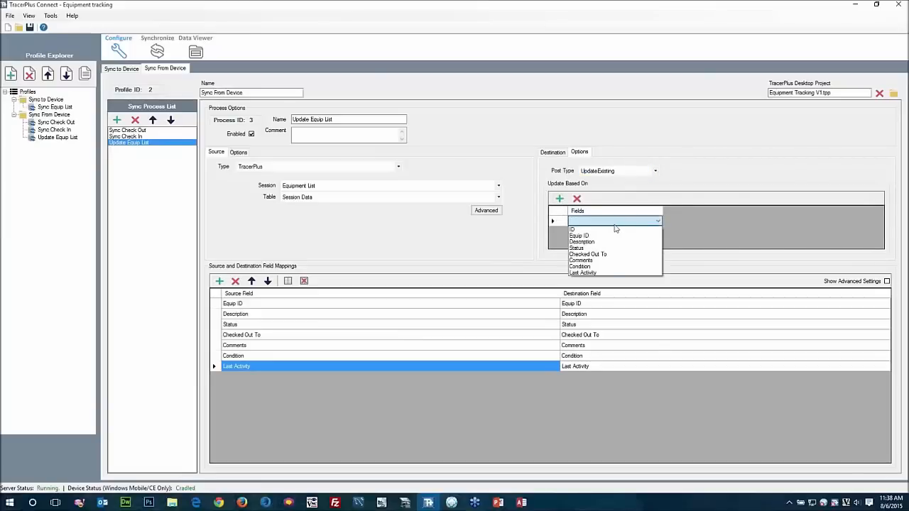
{"action": "left_click", "coordinate": [595, 235]}
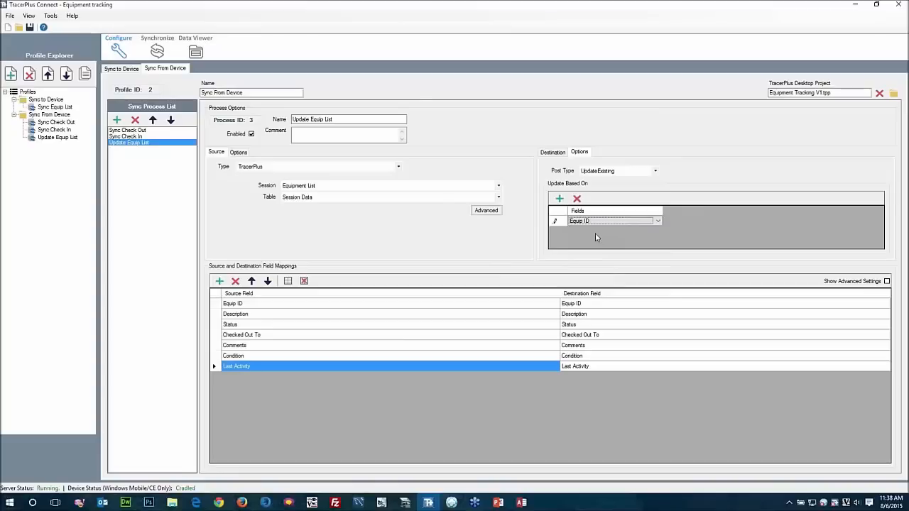
{"action": "left_click", "coordinate": [551, 153]}
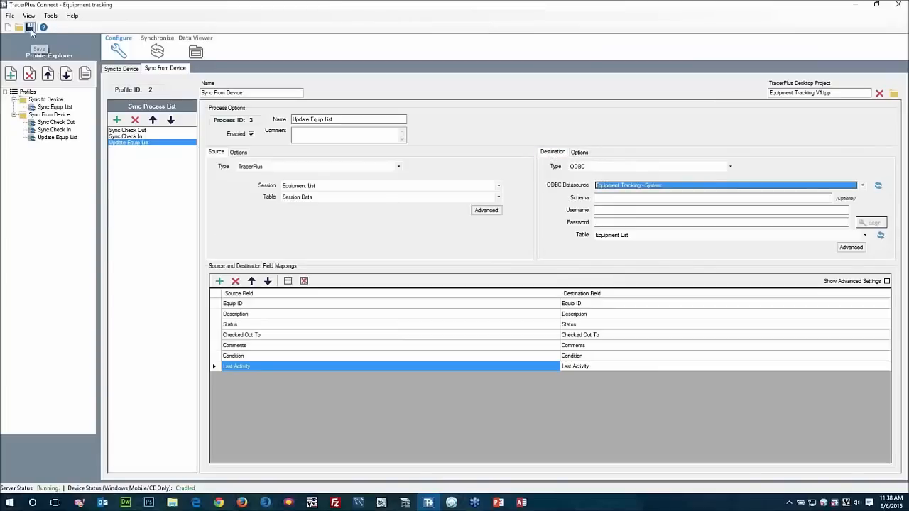
{"action": "left_click", "coordinate": [141, 236]}
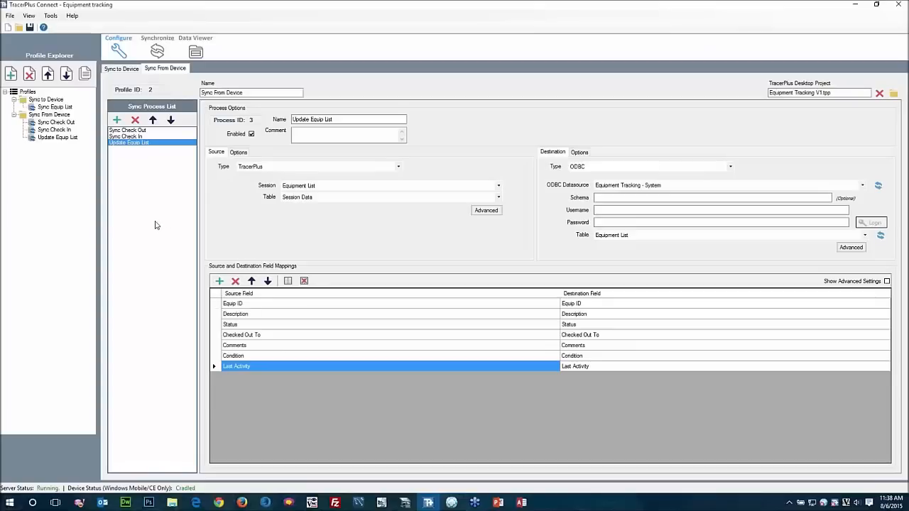
- Review the sync processes of the Sync to Device and Sync From Device profiles in the Synchronize view
{"action": "left_click", "coordinate": [157, 49]}
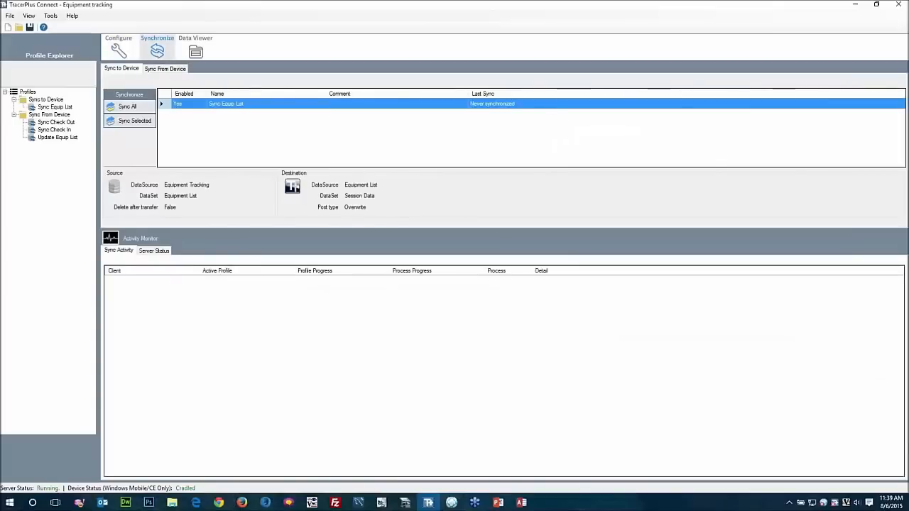
{"action": "left_click", "coordinate": [160, 69]}
{"action": "left_click", "coordinate": [120, 70]}
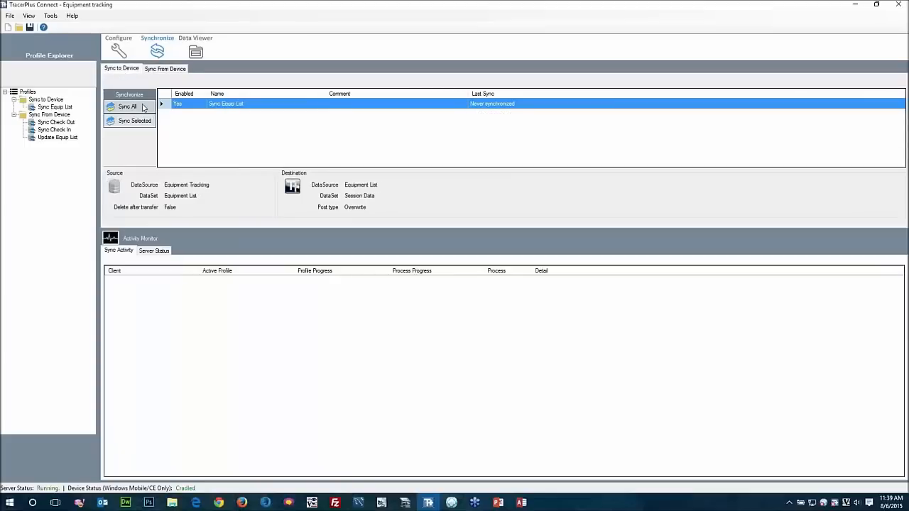
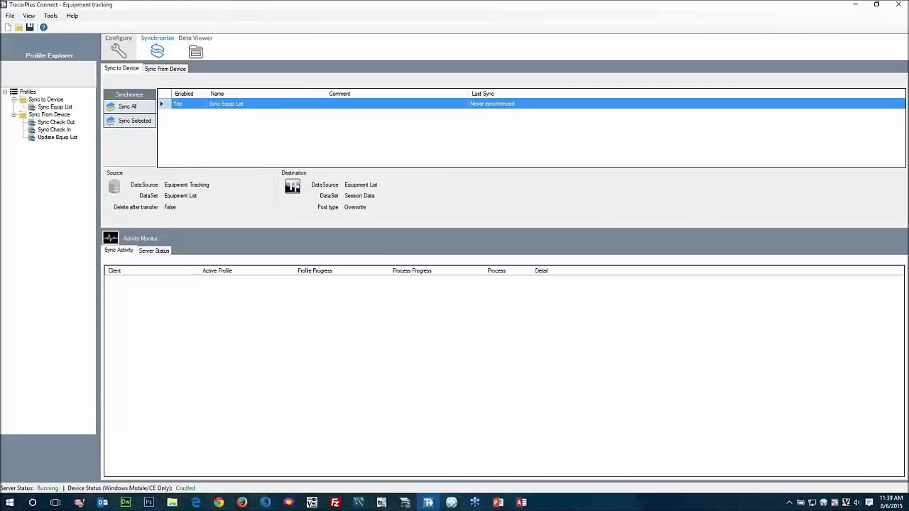
- Look up the profile IDs of the Sync to Device and Sync From Device profiles in their configuration
{"action": "left_click", "coordinate": [118, 49]}
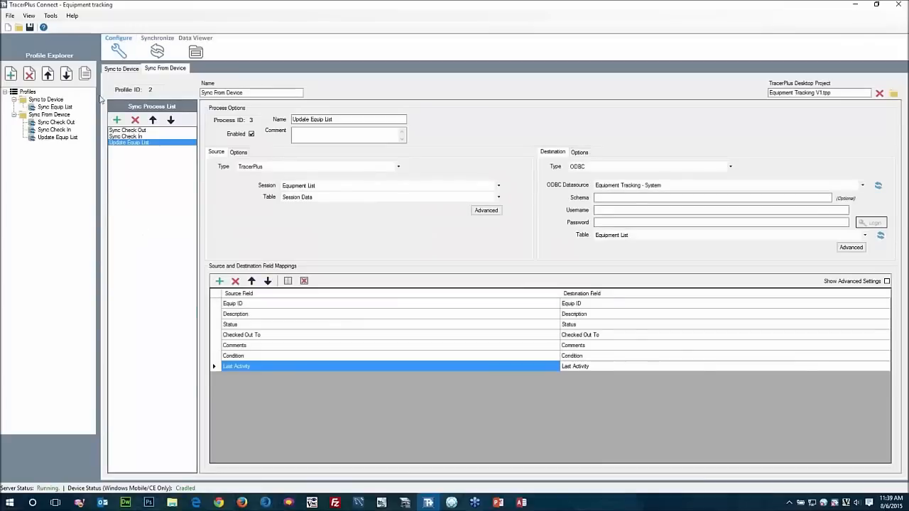
{"action": "left_click", "coordinate": [46, 100]}
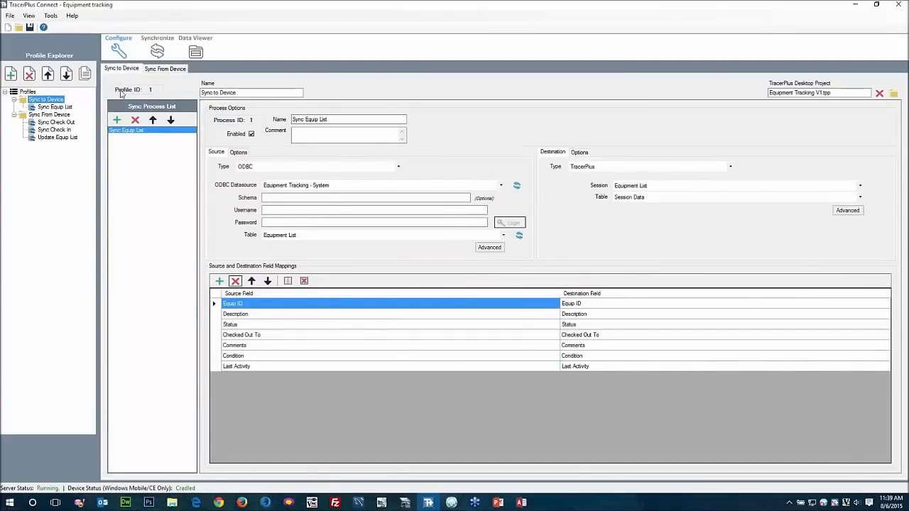
{"action": "left_click", "coordinate": [50, 115]}
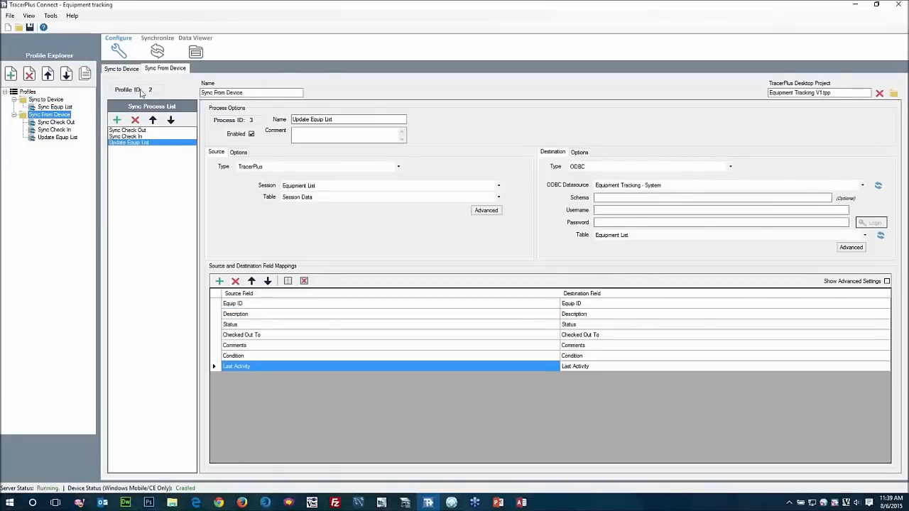
- Switch to TracerPlus Desktop and add a new session named "SYNC" to the Equipment Tracking V1 project
{"action": "left_click", "coordinate": [405, 501]}
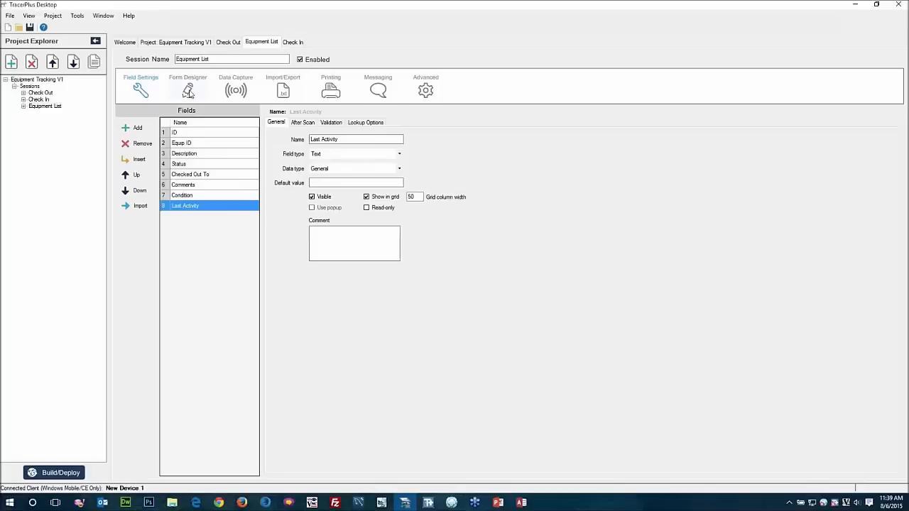
{"action": "left_click", "coordinate": [11, 62]}
{"action": "left_click", "coordinate": [39, 113]}
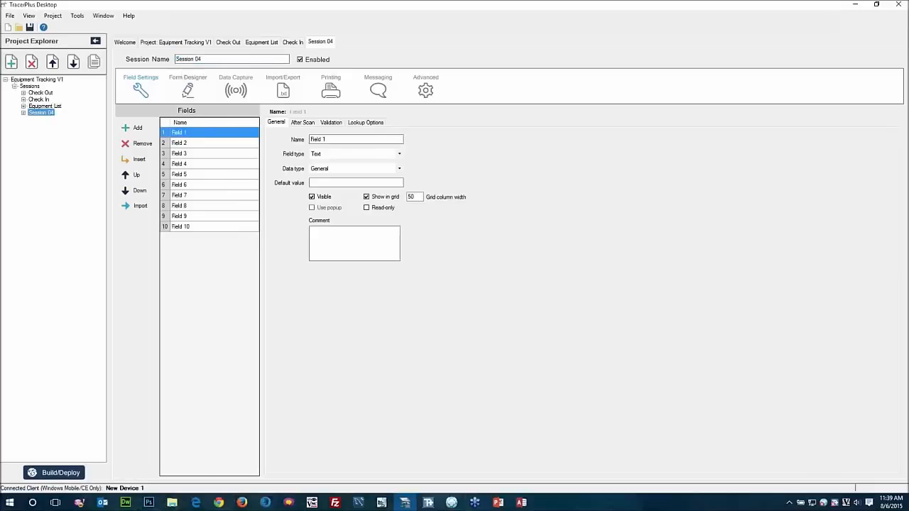
{"action": "left_click_drag", "start_coordinate": [203, 60], "coordinate": [163, 60]}
{"action": "type", "text": "SYNC"}
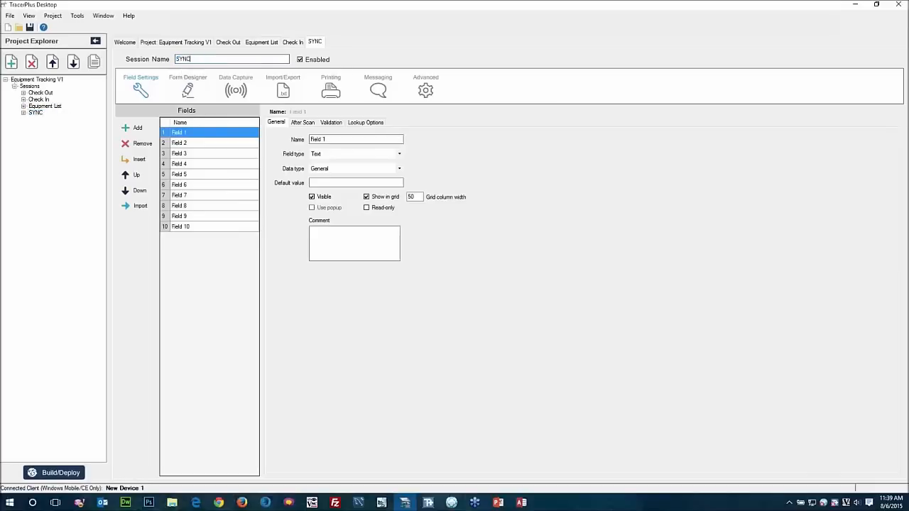
{"action": "key", "text": "Tab"}
- Remove Field 2 through Field 10 from the SYNC session, keeping only Field 1
{"action": "left_click", "coordinate": [180, 145]}
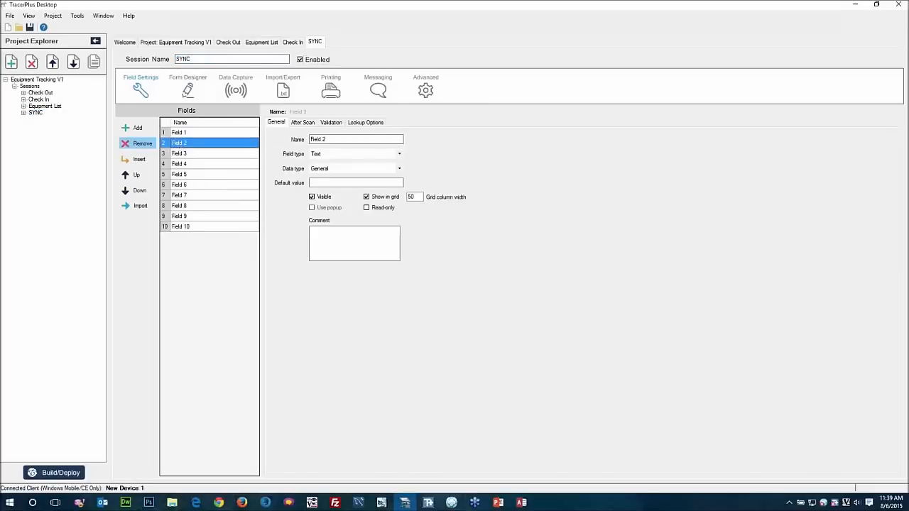
{"action": "double_click", "coordinate": [140, 145]}
{"action": "double_click", "coordinate": [140, 147]}
{"action": "double_click", "coordinate": [139, 146]}
{"action": "double_click", "coordinate": [139, 147]}
{"action": "left_click", "coordinate": [138, 148]}
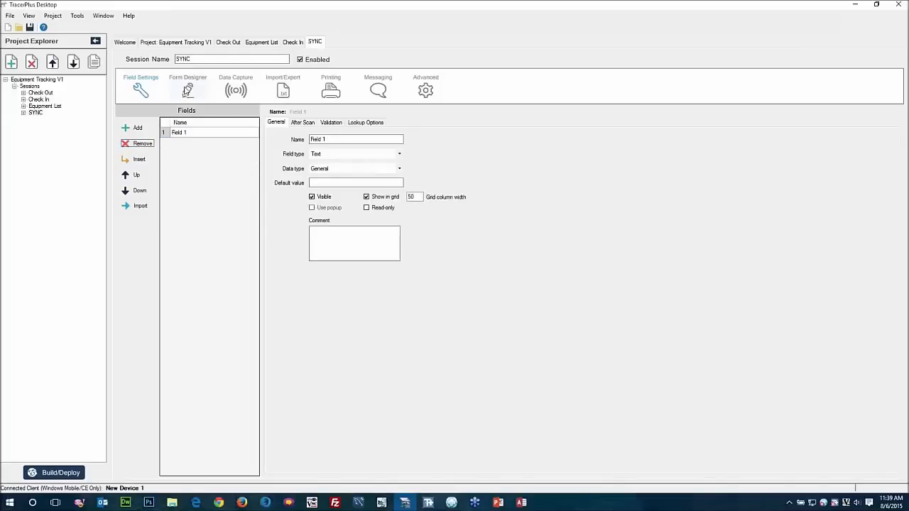
- Start the SYNC session's form as a blank canvas and place a button about 144 by 60 near its upper edge
{"action": "left_click", "coordinate": [188, 90]}
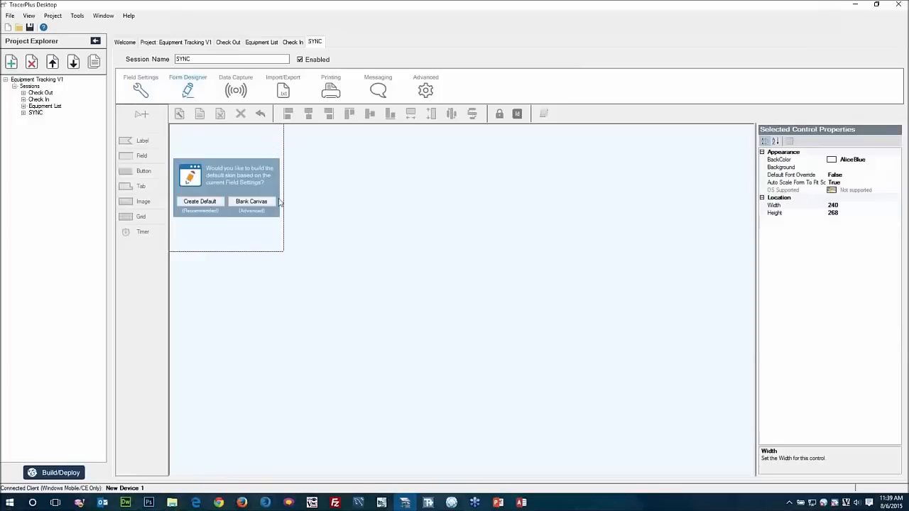
{"action": "left_click", "coordinate": [251, 202]}
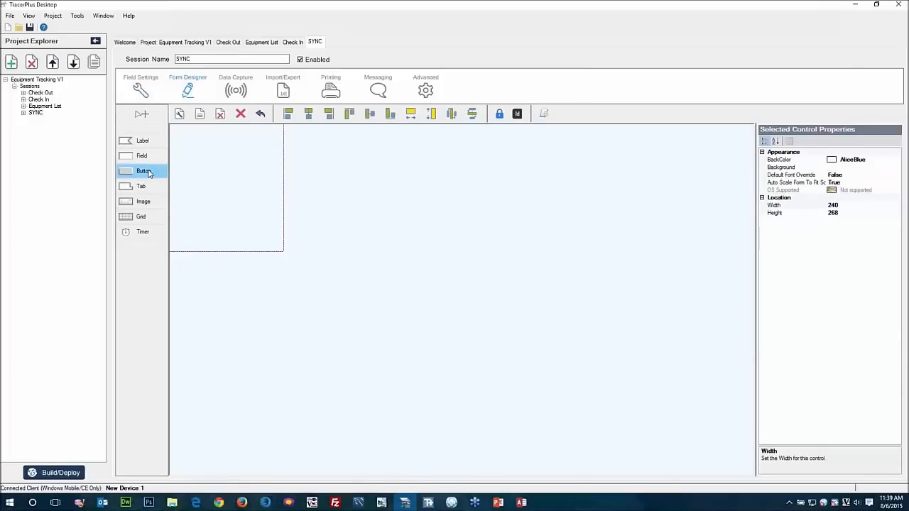
{"action": "left_click_drag", "start_coordinate": [149, 172], "coordinate": [264, 168]}
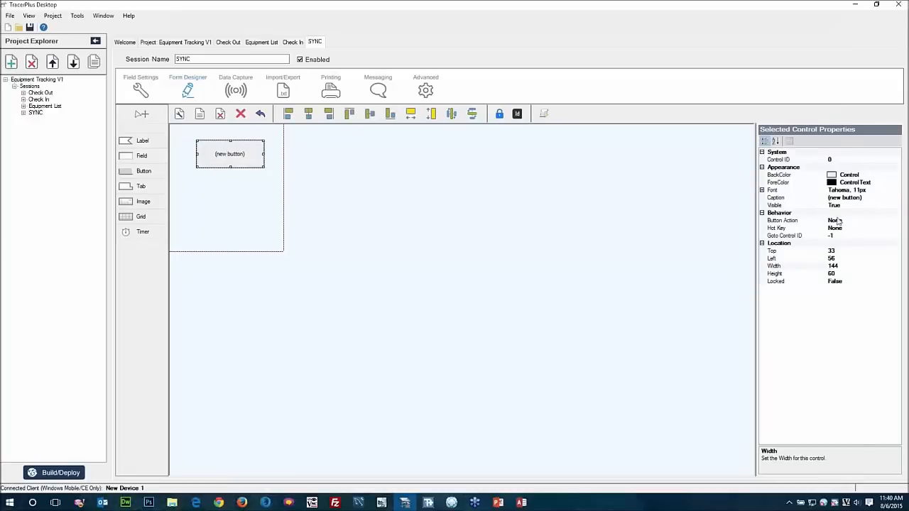
- Caption the new button "Sync To Device" and shift it horizontally to a Left value of about 48
{"action": "left_click", "coordinate": [874, 198]}
{"action": "key", "text": "BackSpace"}
{"action": "key", "text": "BackSpace"}
{"action": "key", "text": "BackSpace"}
{"action": "key", "text": "BackSpace"}
{"action": "key", "text": "BackSpace"}
{"action": "key", "text": "BackSpace"}
{"action": "key", "text": "BackSpace"}
{"action": "key", "text": "BackSpace"}
{"action": "key", "text": "BackSpace"}
{"action": "key", "text": "BackSpace"}
{"action": "key", "text": "BackSpace"}
{"action": "key", "text": "BackSpace"}
{"action": "type", "text": "Sync To Device"}
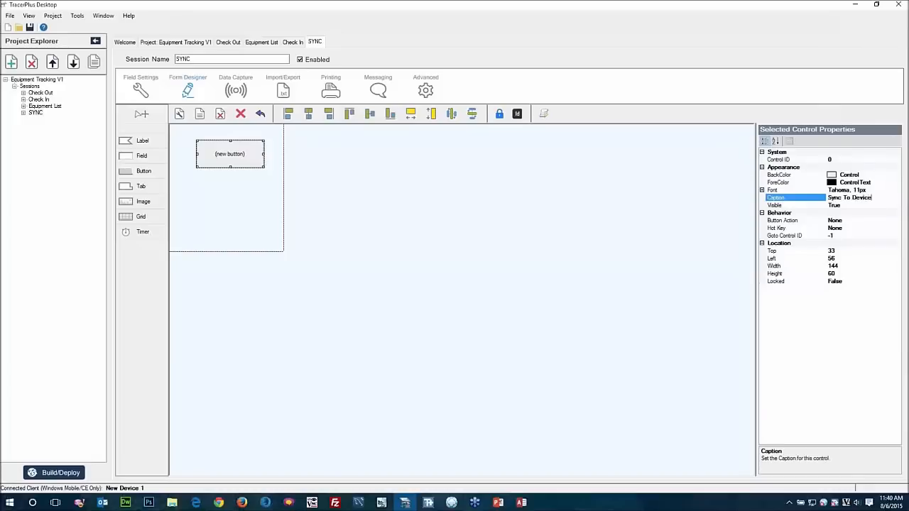
{"action": "key", "text": "Down"}
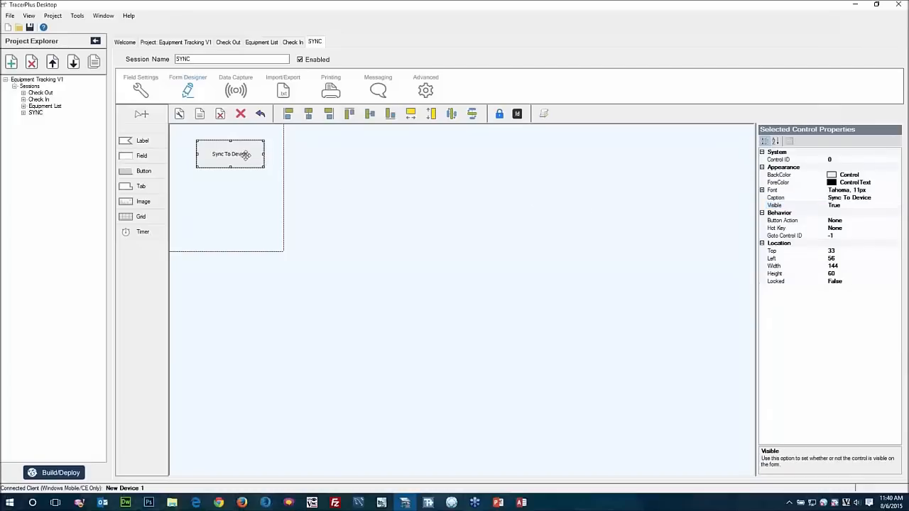
{"action": "left_click_drag", "start_coordinate": [246, 155], "coordinate": [241, 154]}
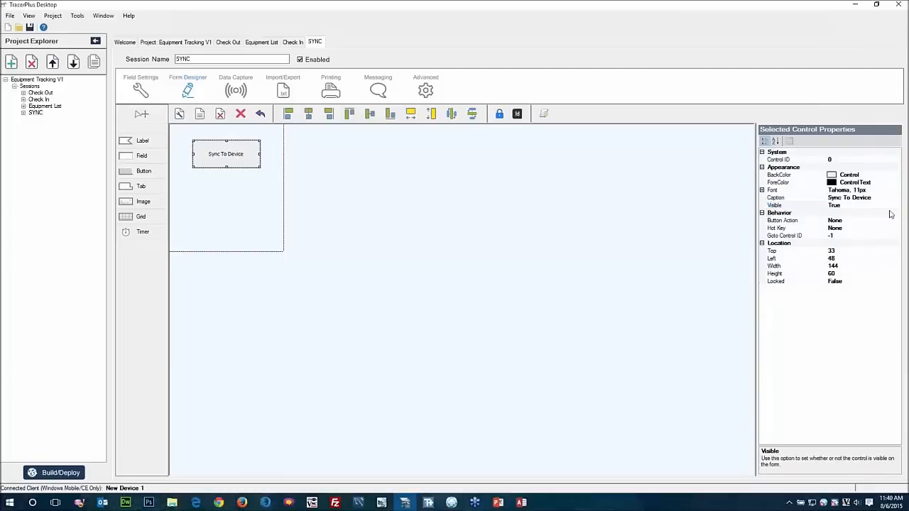
- Set the Sync To Device button's action to DoSync
{"action": "left_click", "coordinate": [398, 311]}
{"action": "left_click", "coordinate": [236, 158]}
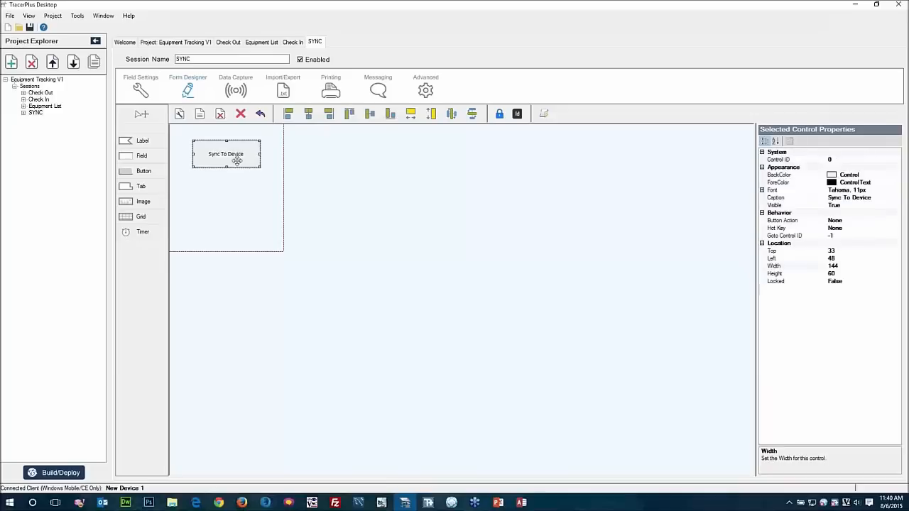
{"action": "left_click", "coordinate": [897, 222]}
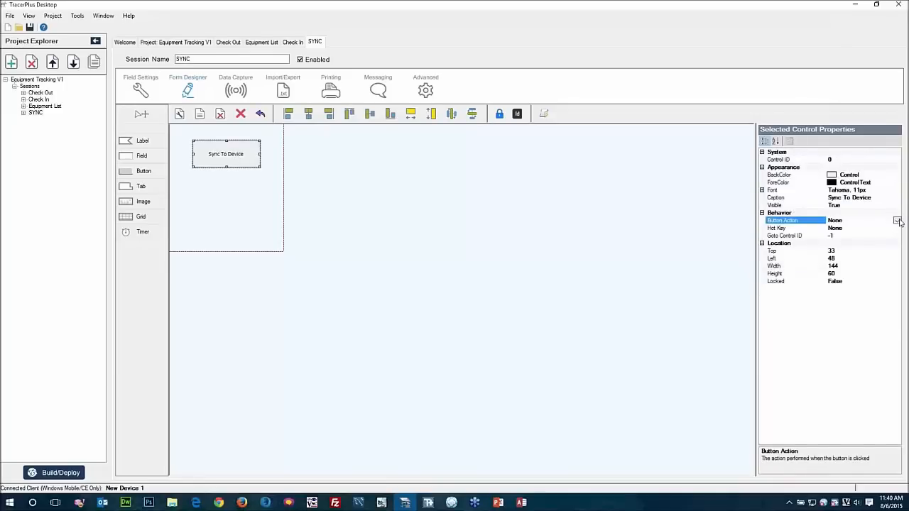
{"action": "left_click", "coordinate": [896, 221]}
{"action": "scroll", "coordinate": [877, 255], "scroll_direction": "down", "scroll_amount": 4}
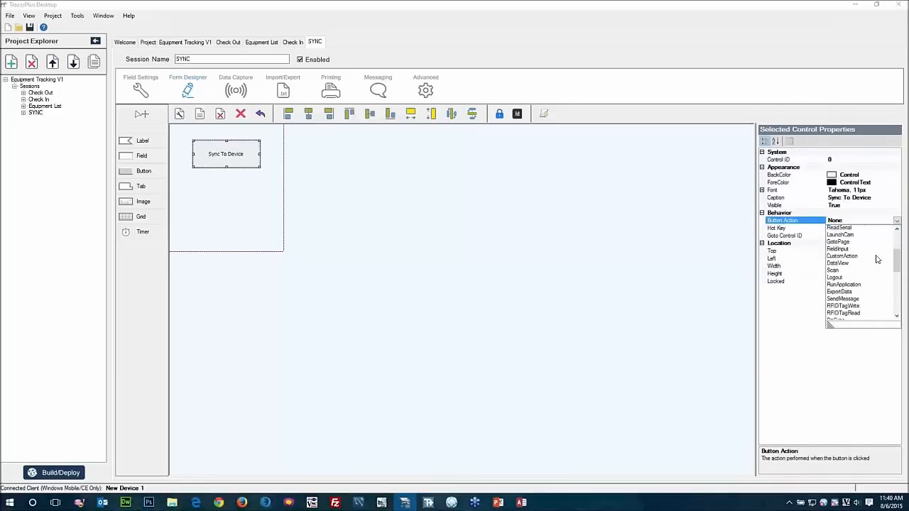
{"action": "left_click", "coordinate": [842, 297]}
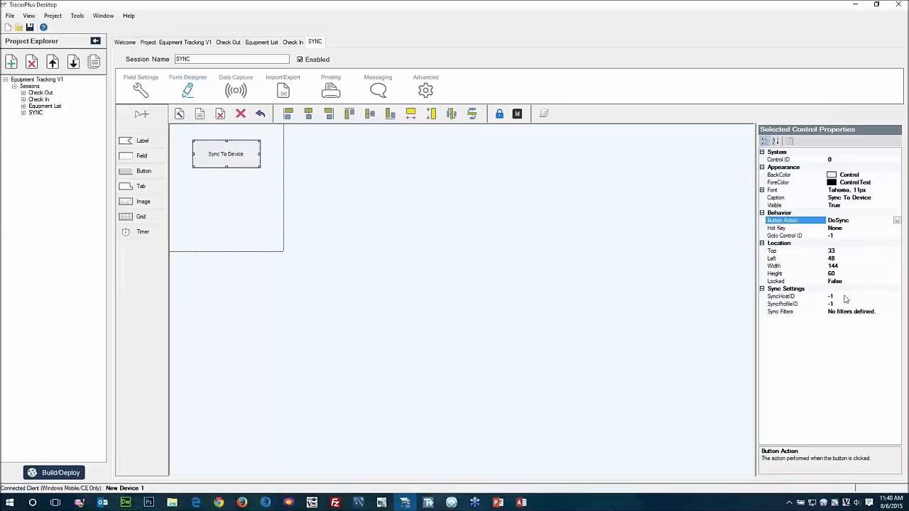
{"action": "left_click", "coordinate": [397, 300]}
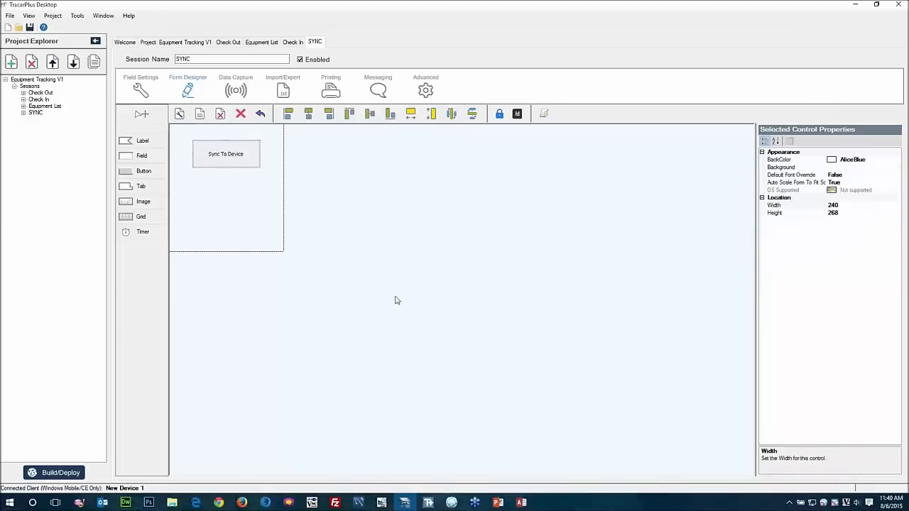
- Add a host with the IP address 192.168.4.12 to the project's Connect settings
{"action": "left_click", "coordinate": [177, 42]}
{"action": "left_click", "coordinate": [277, 105]}
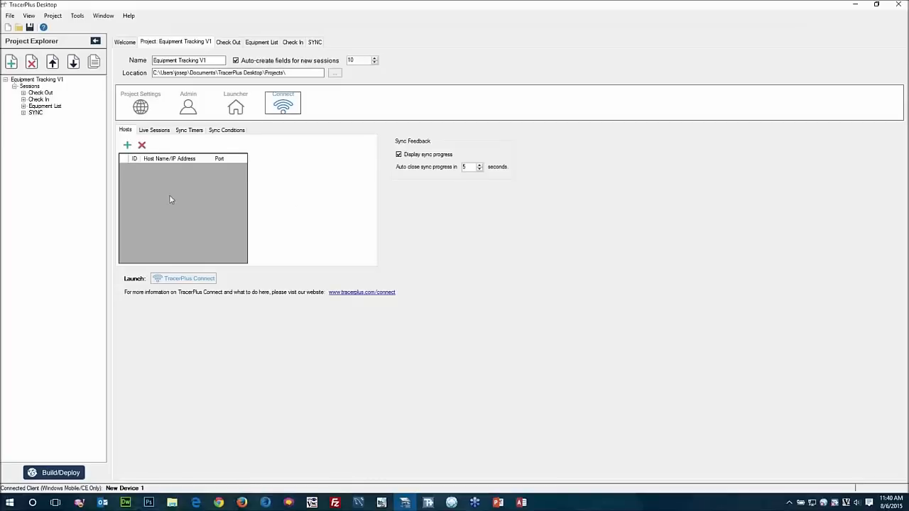
{"action": "left_click", "coordinate": [127, 146]}
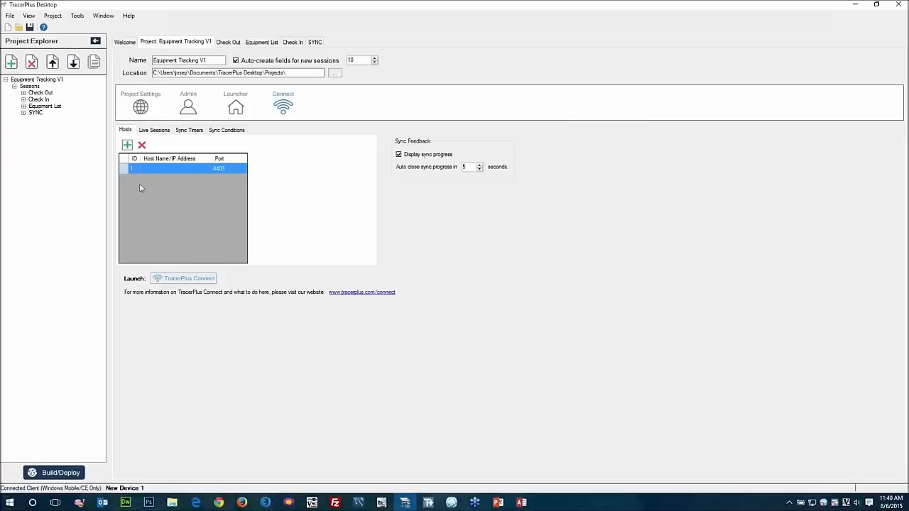
{"action": "left_click", "coordinate": [168, 170]}
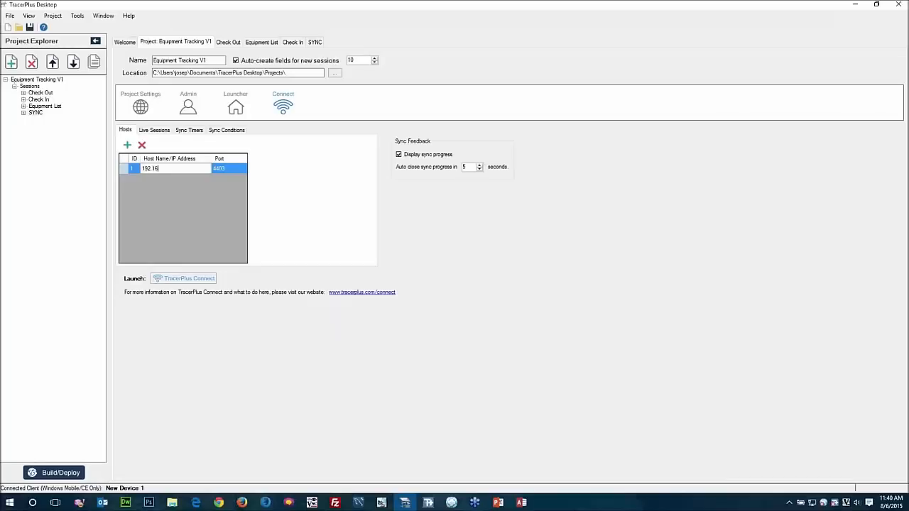
{"action": "key", "text": "Return"}
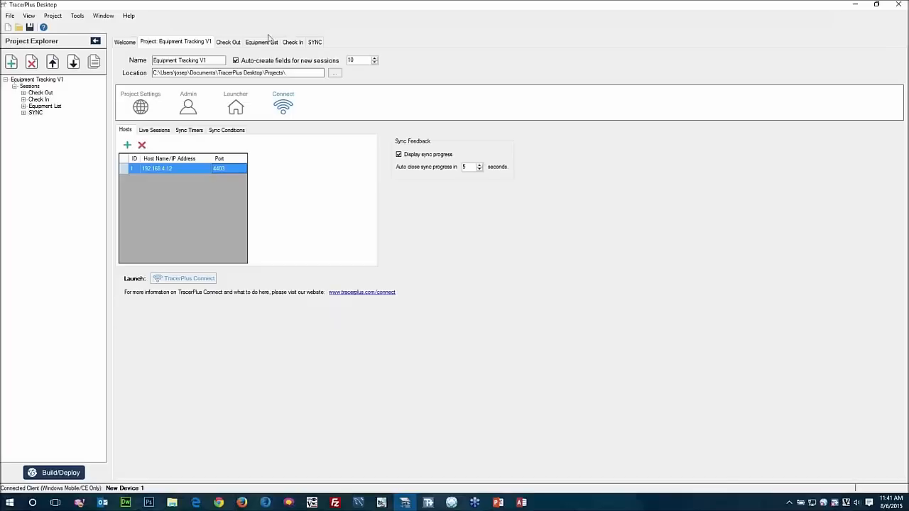
- Set both SyncHostID and SyncProfileID to 1 for the Sync To Device button on the SYNC form
{"action": "left_click", "coordinate": [313, 42]}
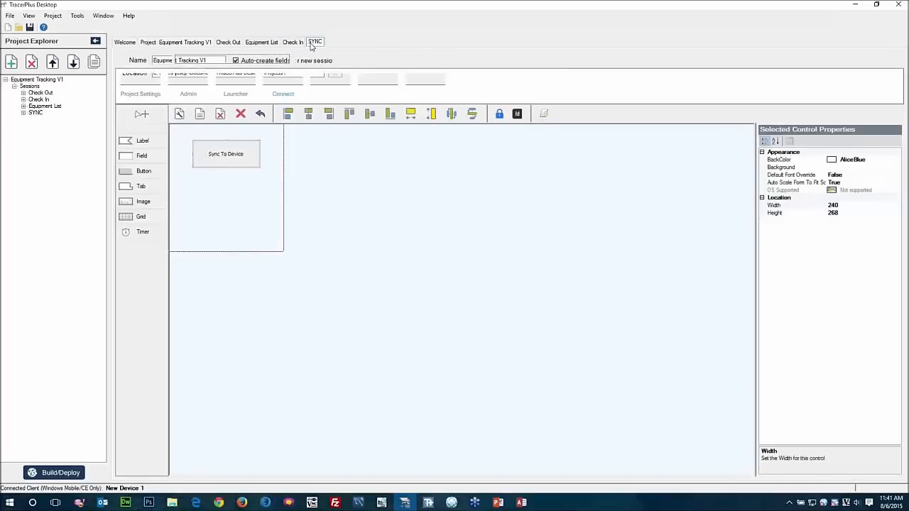
{"action": "left_click", "coordinate": [244, 145]}
{"action": "left_click", "coordinate": [783, 297]}
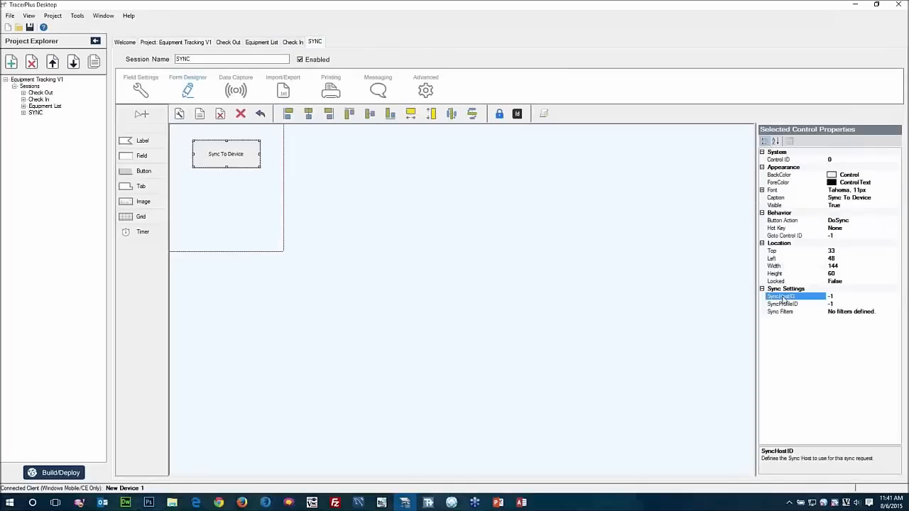
{"action": "type", "text": "1"}
{"action": "key", "text": "Down"}
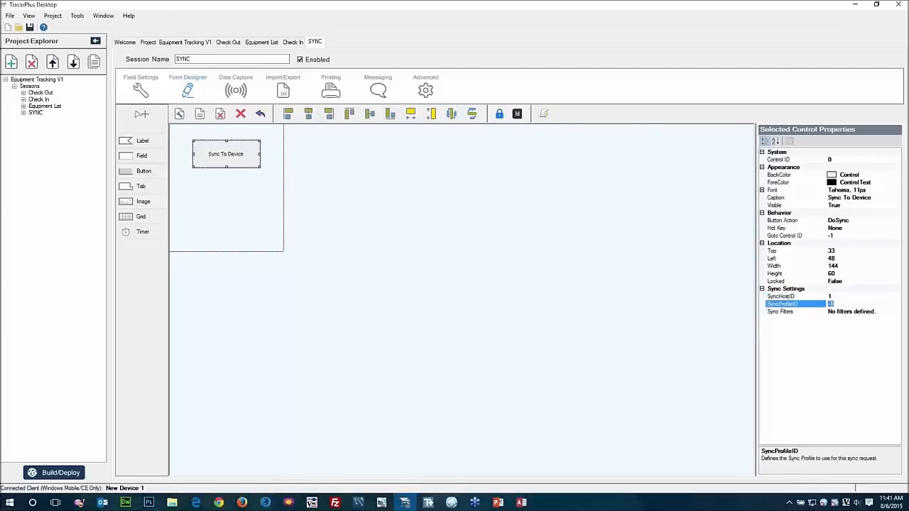
{"action": "key", "text": "Down"}
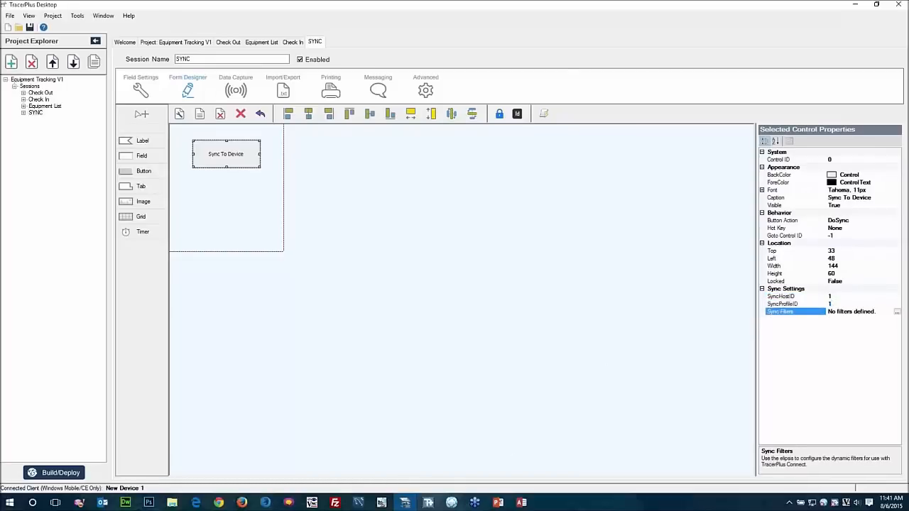
- Switch to TracerPlus Connect to check the Sync to Device profile's ID, and return to TracerPlus Desktop
{"action": "left_click", "coordinate": [428, 501]}
{"action": "left_click", "coordinate": [57, 100]}
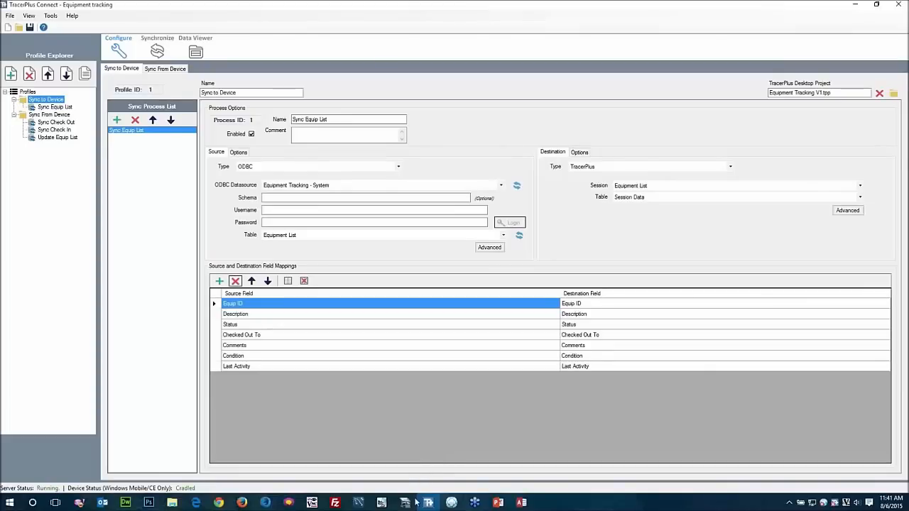
{"action": "mouse_move", "coordinate": [406, 506]}
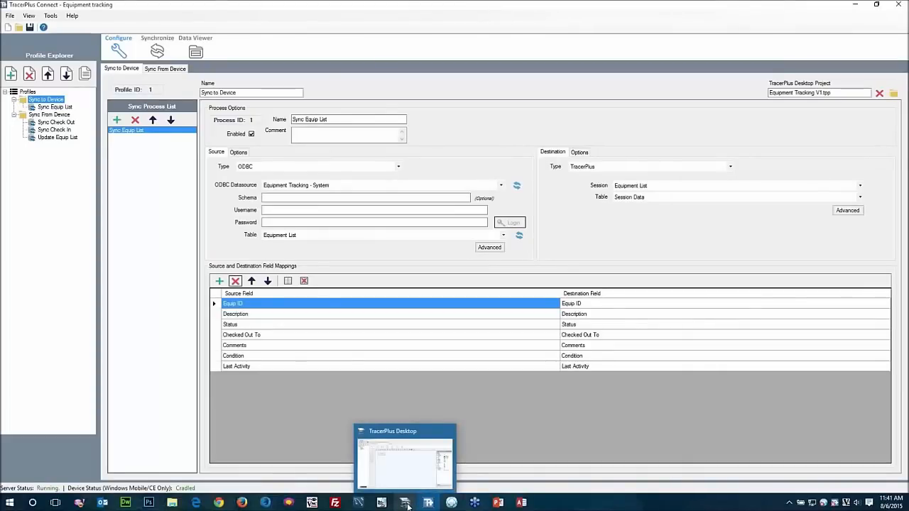
{"action": "left_click", "coordinate": [405, 503]}
- Copy the Sync To Device button and paste the duplicate below the original on the SYNC form
{"action": "left_click", "coordinate": [331, 239]}
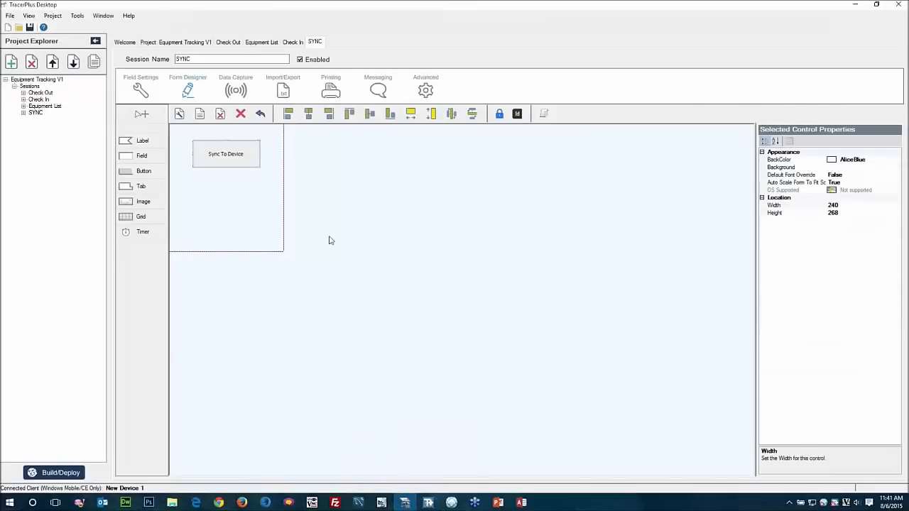
{"action": "left_click", "coordinate": [242, 158]}
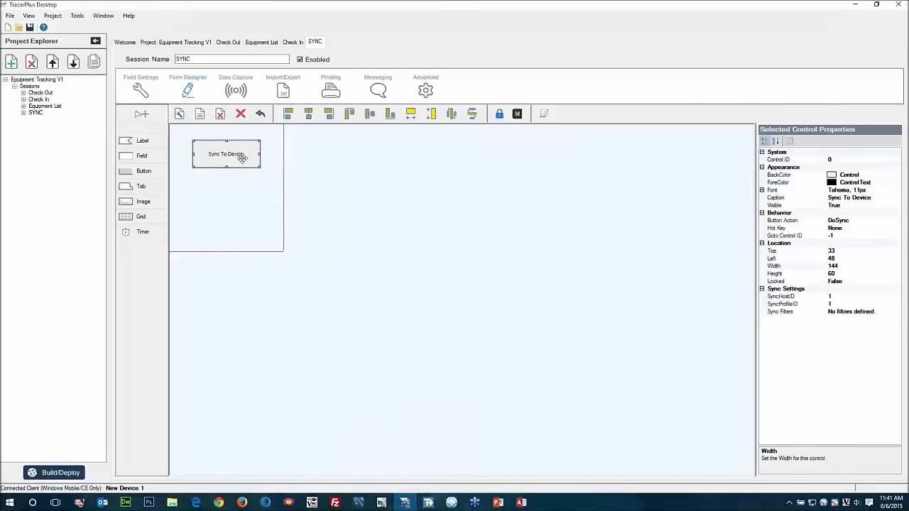
{"action": "left_click", "coordinate": [196, 187]}
{"action": "key", "text": "ctrl+v"}
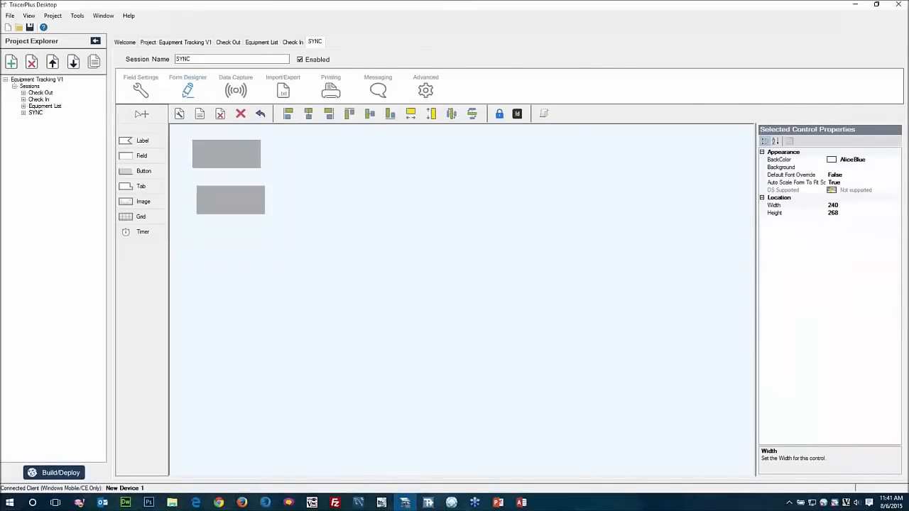
- Align the duplicated button beneath the original on the SYNC form and change its caption to Sync From Device
{"action": "left_click_drag", "start_coordinate": [217, 198], "coordinate": [214, 199]}
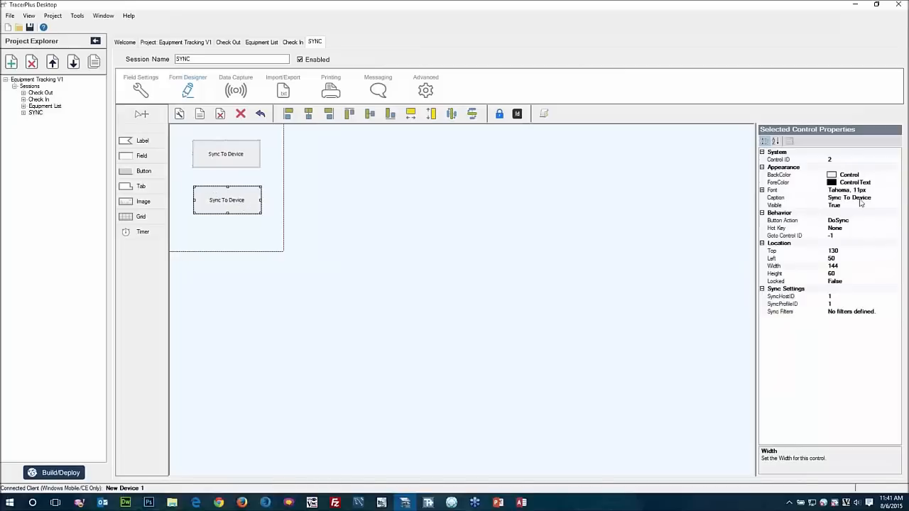
{"action": "left_click", "coordinate": [853, 200]}
{"action": "double_click", "coordinate": [846, 198]}
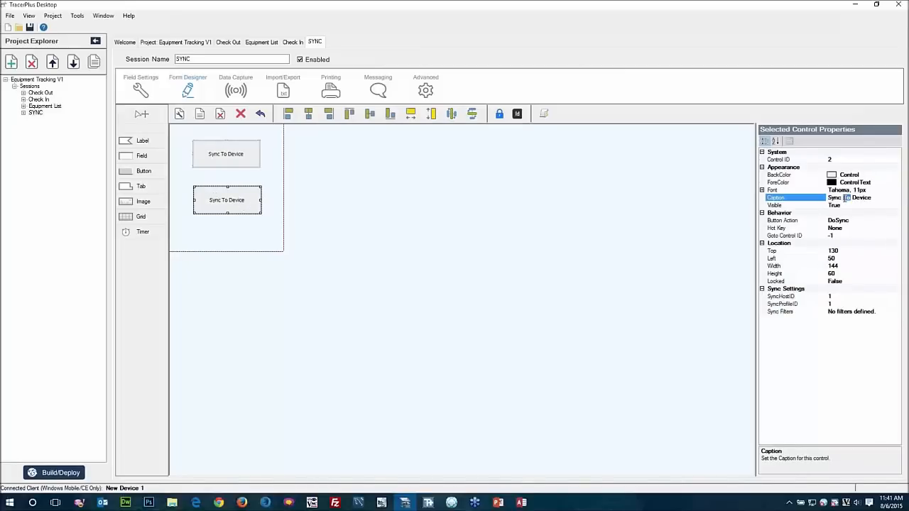
{"action": "type", "text": "From"}
- Set the Sync From Device button's SyncProfileID to 2
{"action": "left_click", "coordinate": [860, 259]}
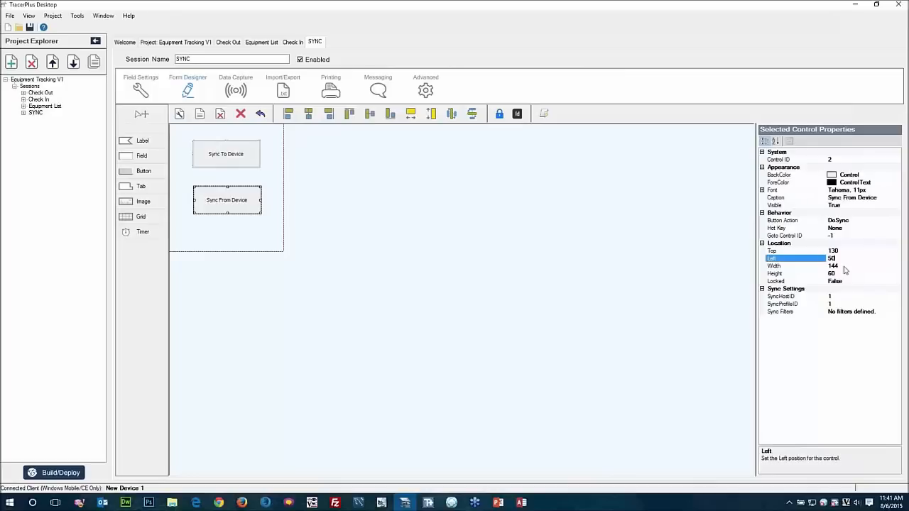
{"action": "left_click", "coordinate": [836, 303]}
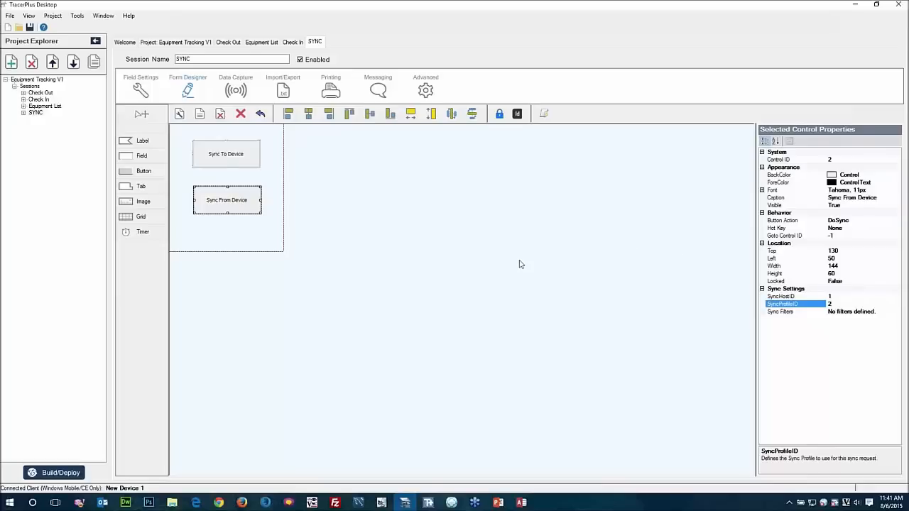
{"action": "left_click", "coordinate": [416, 266]}
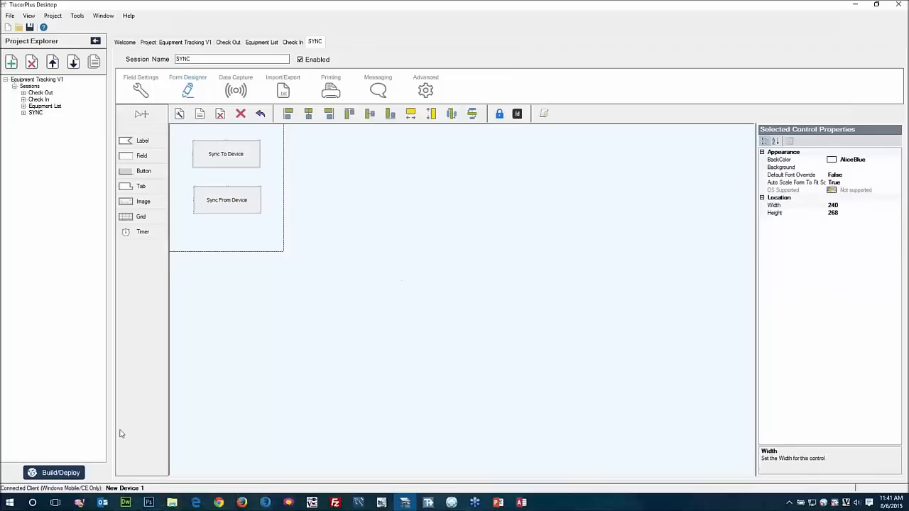
- Build and deploy the project to the connected Windows Mobile device
{"action": "left_click", "coordinate": [64, 474]}
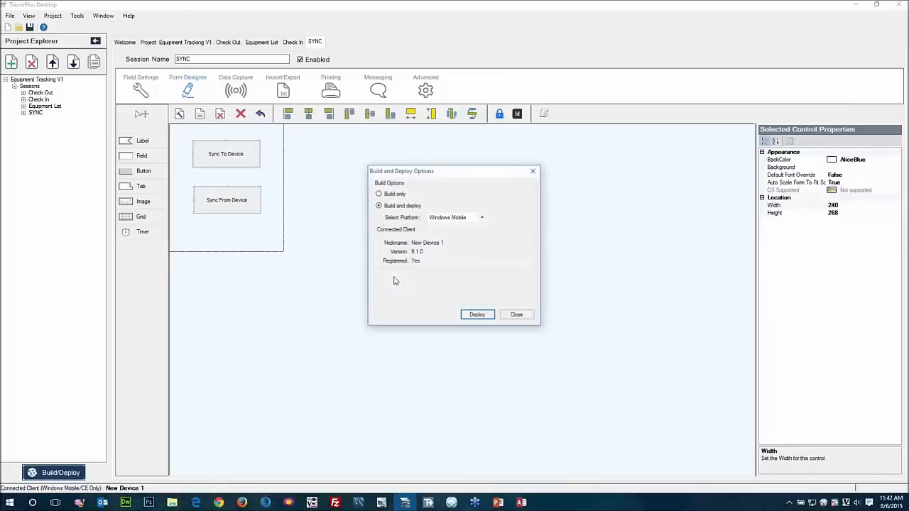
{"action": "left_click", "coordinate": [476, 314]}
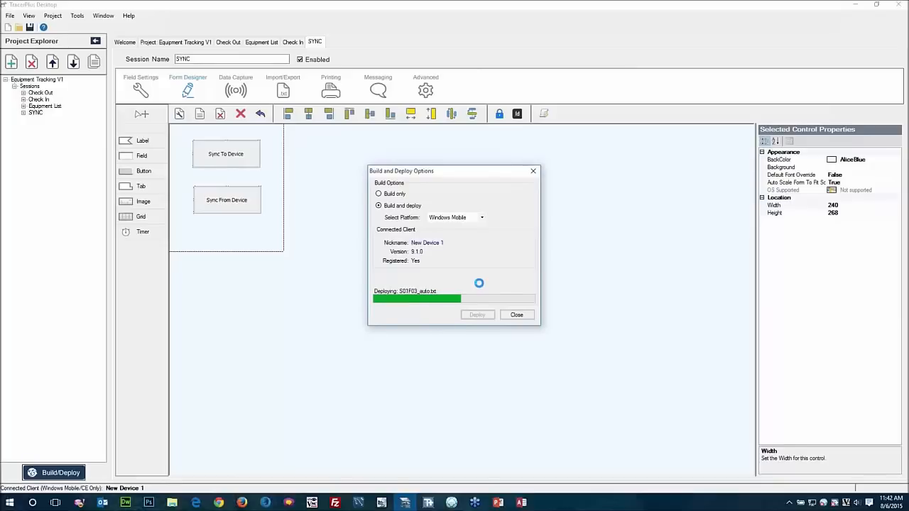
{"action": "left_click", "coordinate": [516, 314]}
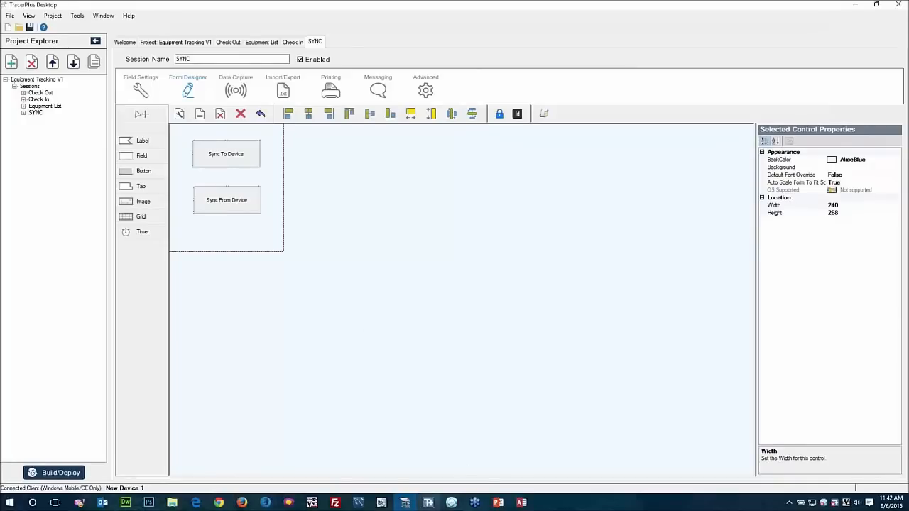
- Show the Synchronize view in TracerPlus Connect, switch to Pocket Controller-Pro and run Sync To Device from the SYNC session
{"action": "left_click", "coordinate": [428, 502]}
{"action": "left_click", "coordinate": [157, 51]}
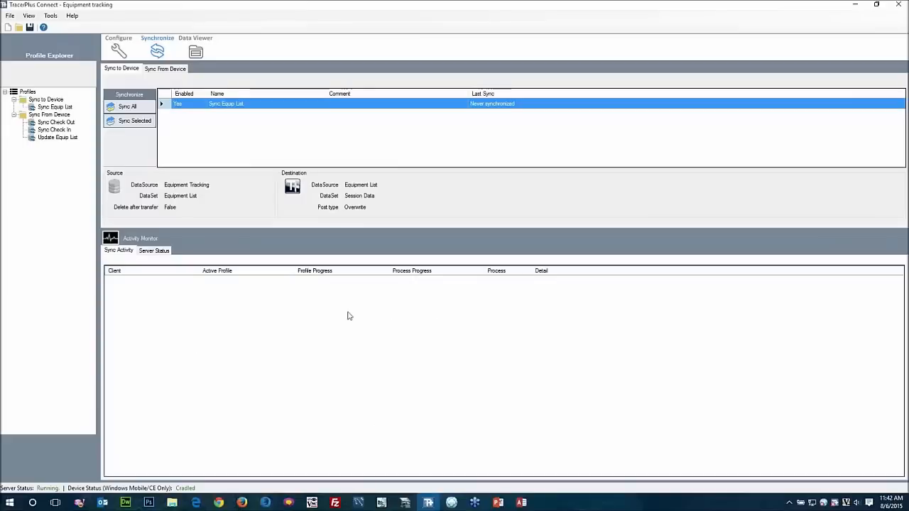
{"action": "left_click", "coordinate": [381, 502]}
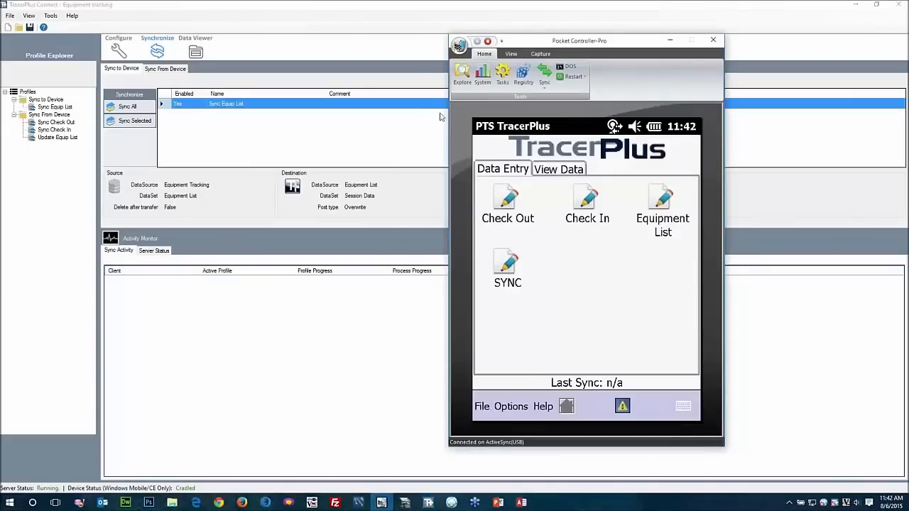
{"action": "left_click", "coordinate": [505, 267]}
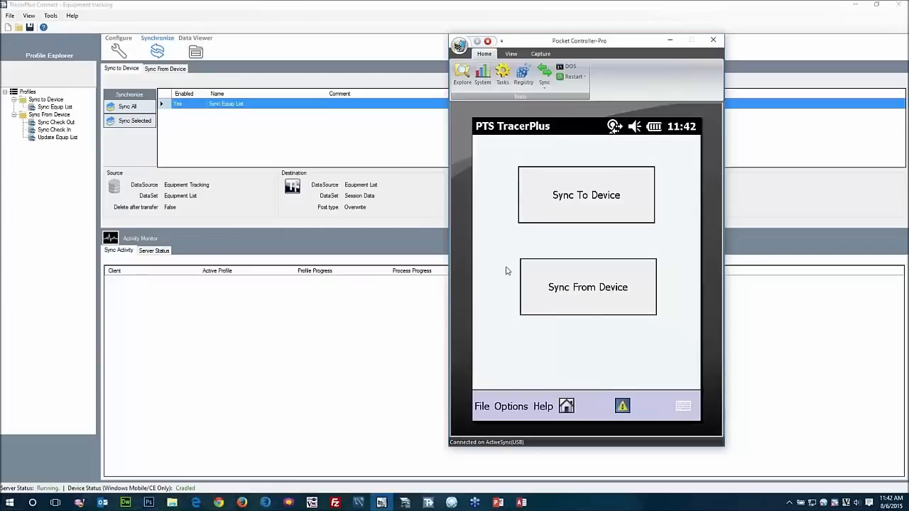
{"action": "left_click", "coordinate": [557, 197]}
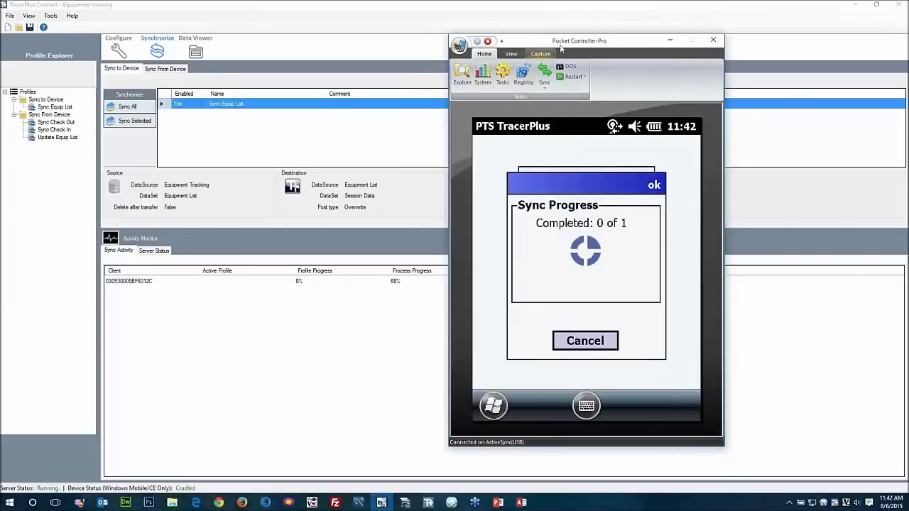
{"action": "left_click_drag", "start_coordinate": [560, 49], "coordinate": [290, 55]}
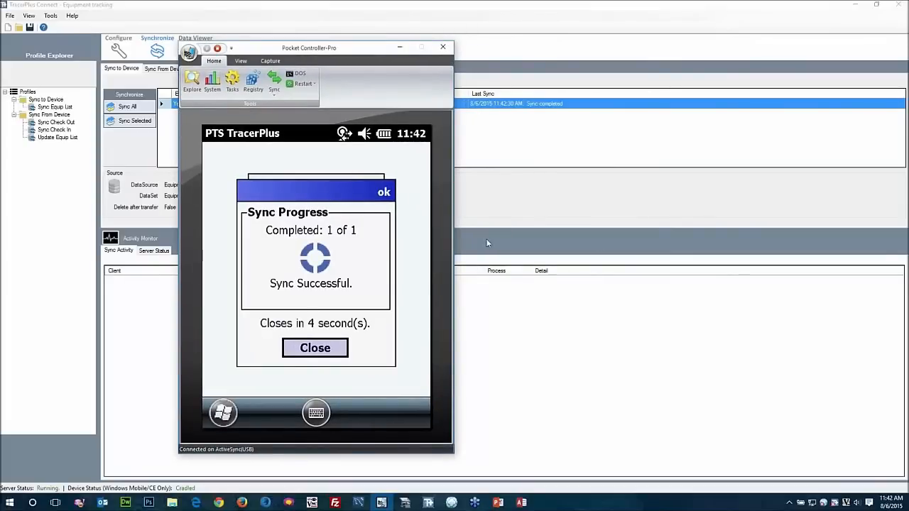
- Examine the synced Equipment List records on the device, including the status, comments and condition columns
{"action": "left_click", "coordinate": [296, 414]}
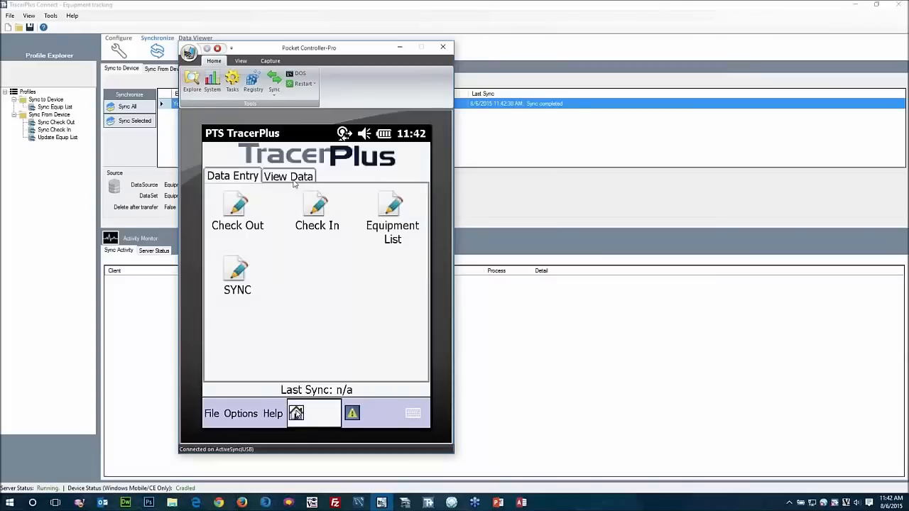
{"action": "left_click", "coordinate": [296, 182]}
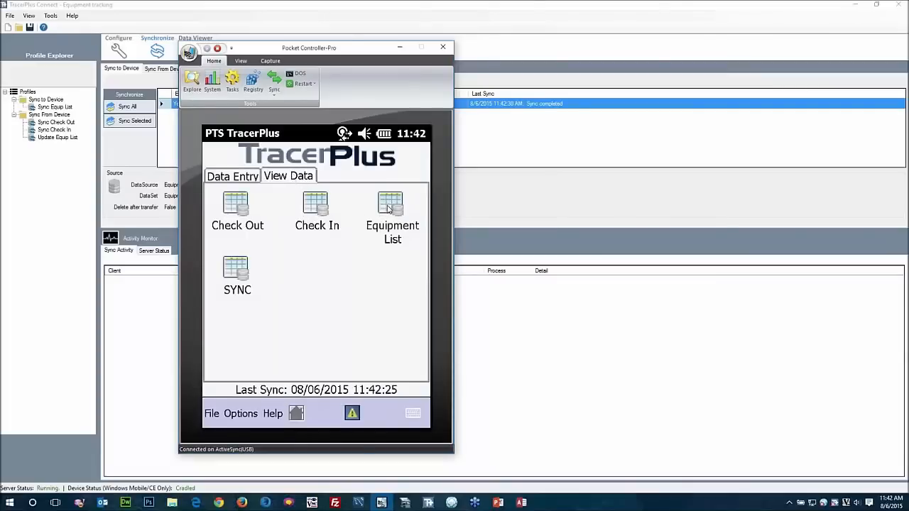
{"action": "left_click", "coordinate": [388, 208]}
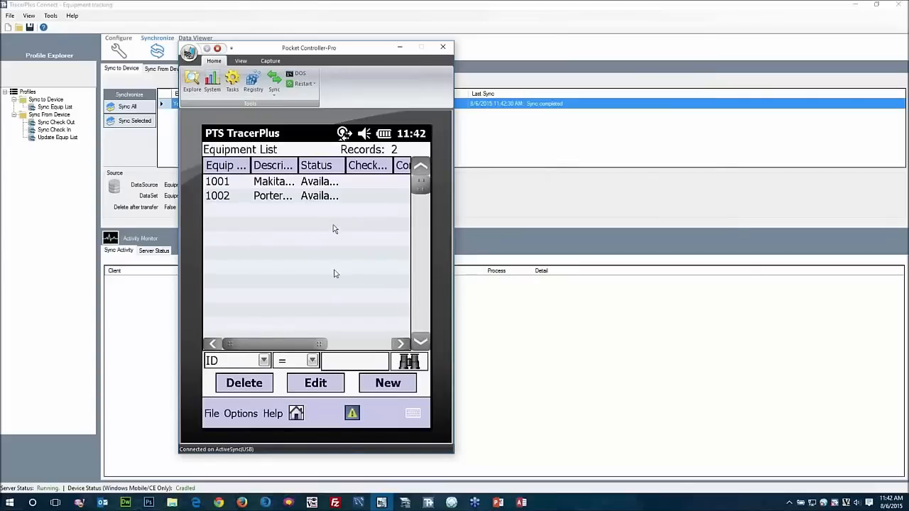
{"action": "left_click_drag", "start_coordinate": [320, 349], "coordinate": [371, 348]}
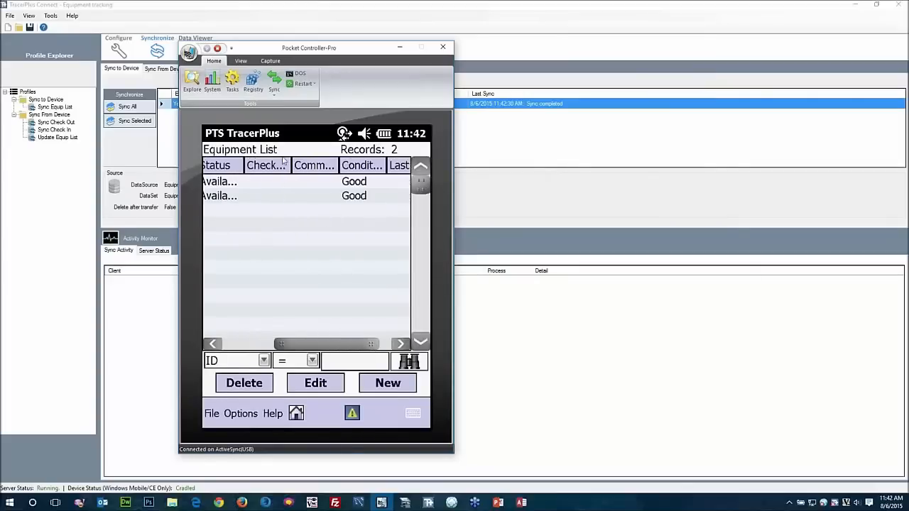
{"action": "left_click_drag", "start_coordinate": [246, 168], "coordinate": [284, 264]}
{"action": "left_click_drag", "start_coordinate": [322, 343], "coordinate": [249, 348]}
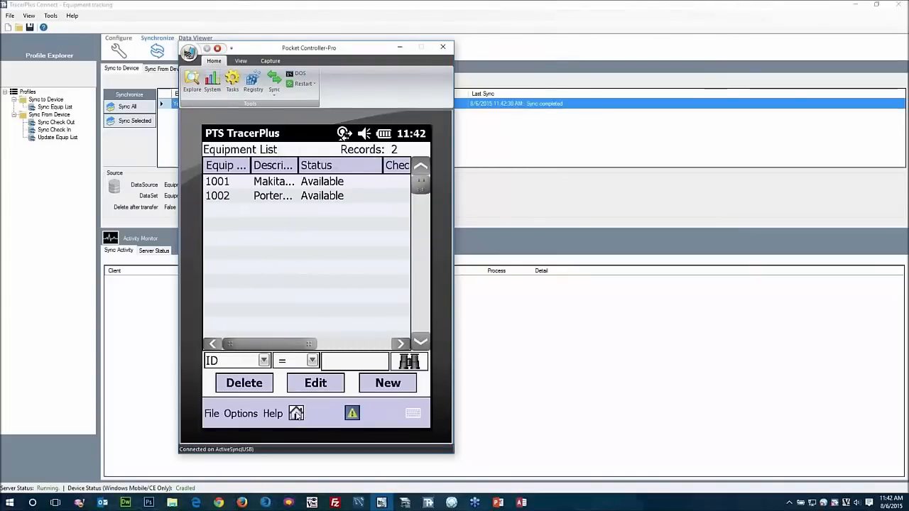
- Switch to Access, commit record 1003 in the Equipment List table and close the table, saving its layout changes
{"action": "left_click", "coordinate": [509, 386]}
{"action": "left_click", "coordinate": [526, 501]}
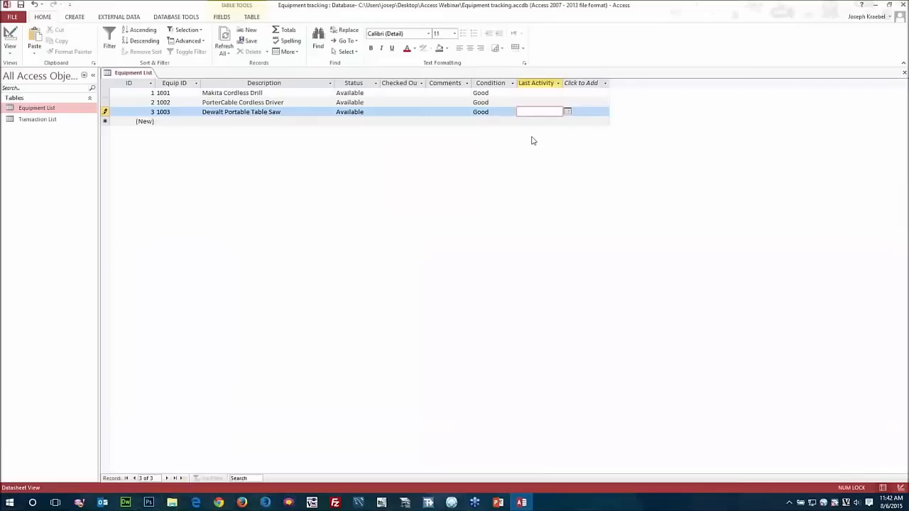
{"action": "key", "text": "Tab"}
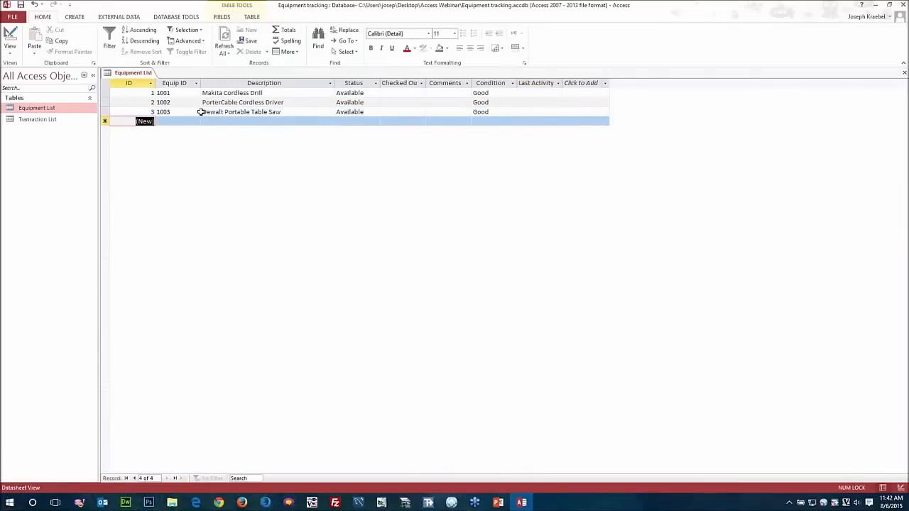
{"action": "left_click", "coordinate": [903, 73]}
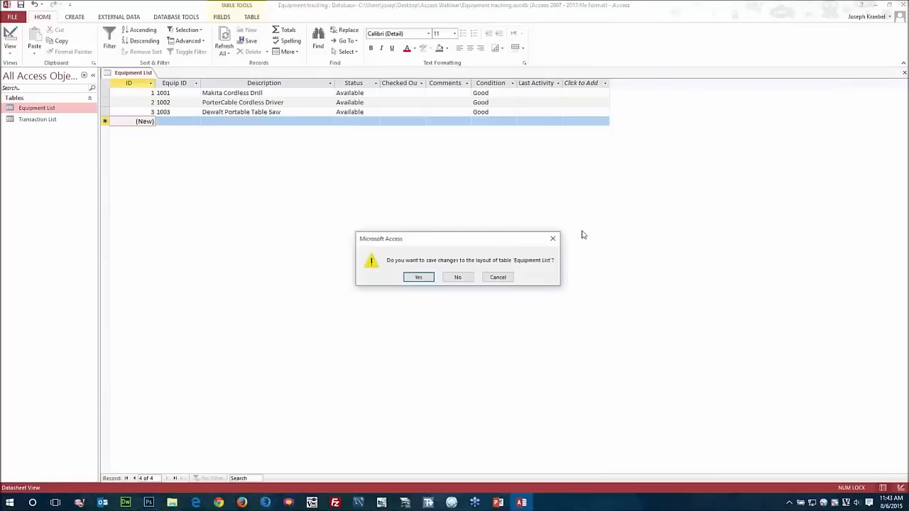
{"action": "left_click", "coordinate": [418, 277]}
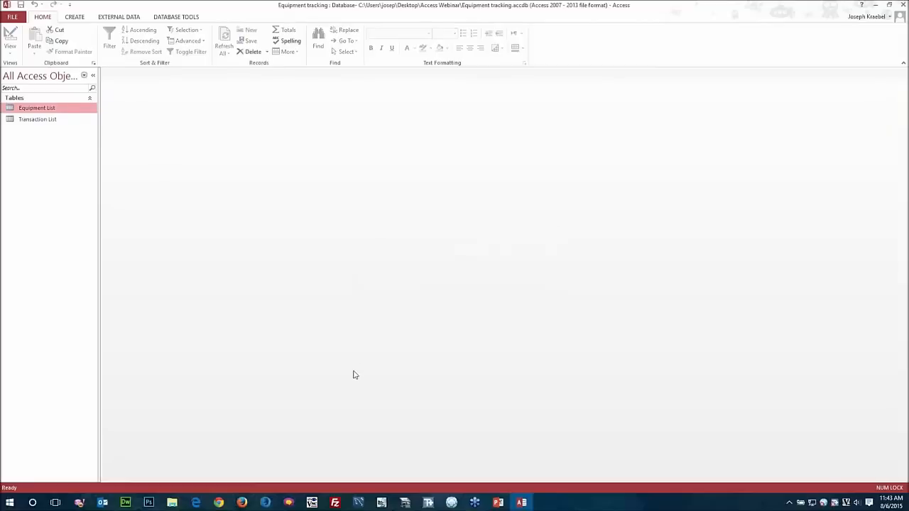
- Switch back to Pocket Controller-Pro and run Sync To Device again from the SYNC session
{"action": "left_click", "coordinate": [382, 502]}
{"action": "left_click", "coordinate": [298, 413]}
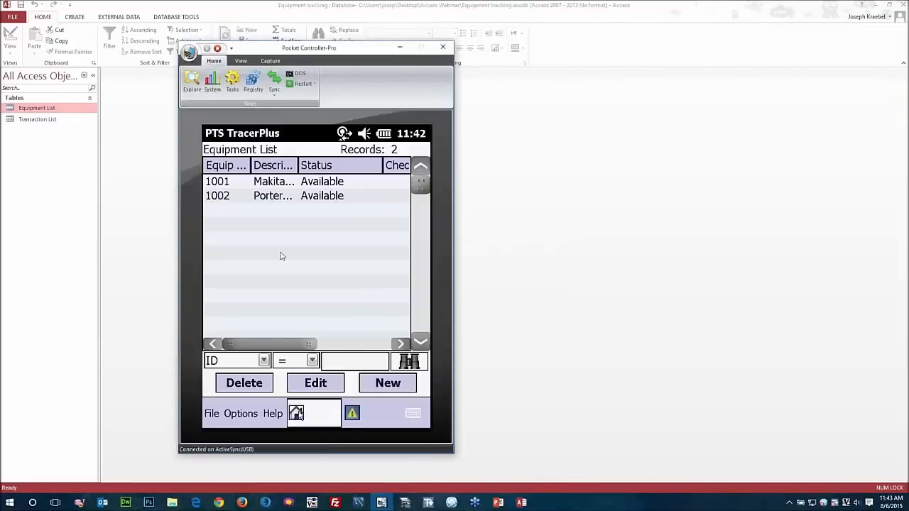
{"action": "left_click", "coordinate": [234, 178]}
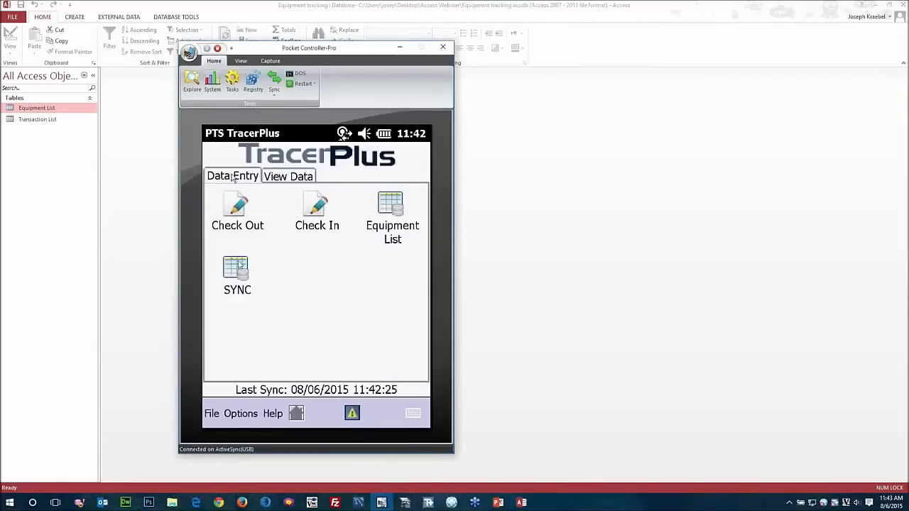
{"action": "left_click", "coordinate": [242, 284]}
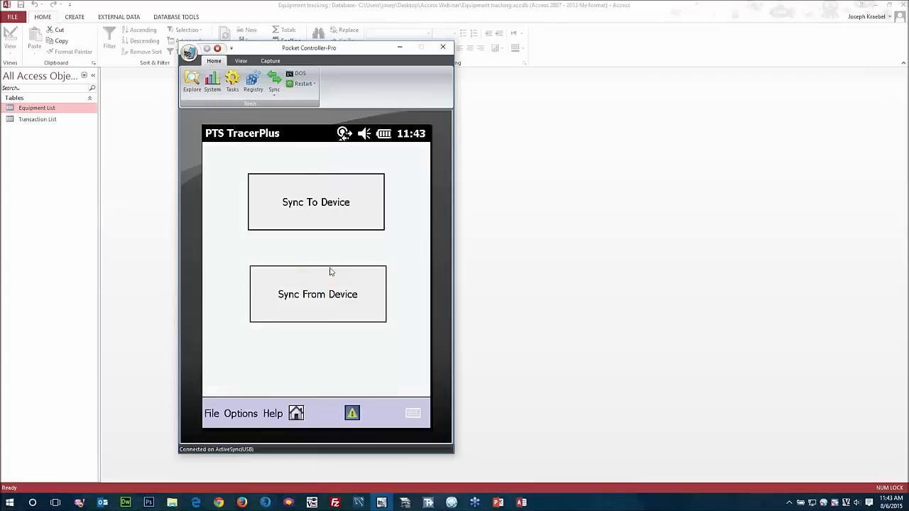
{"action": "left_click", "coordinate": [324, 203]}
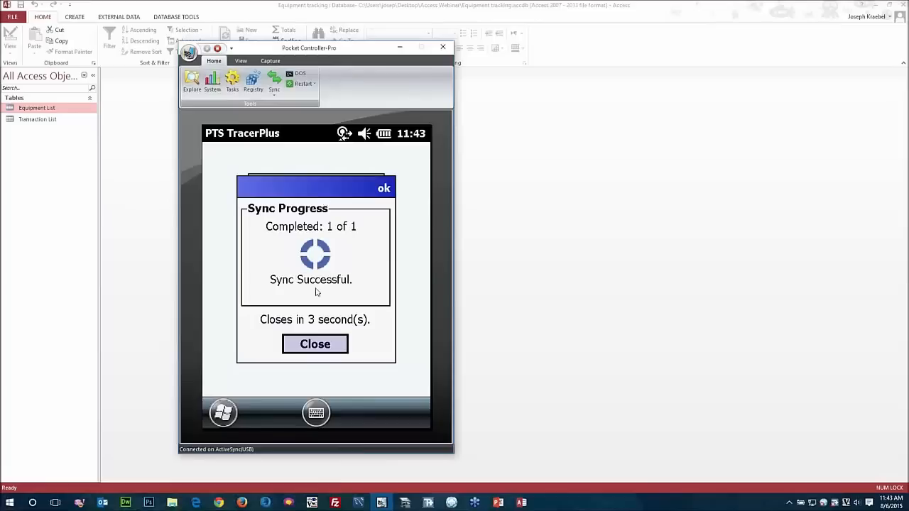
{"action": "left_click", "coordinate": [312, 352]}
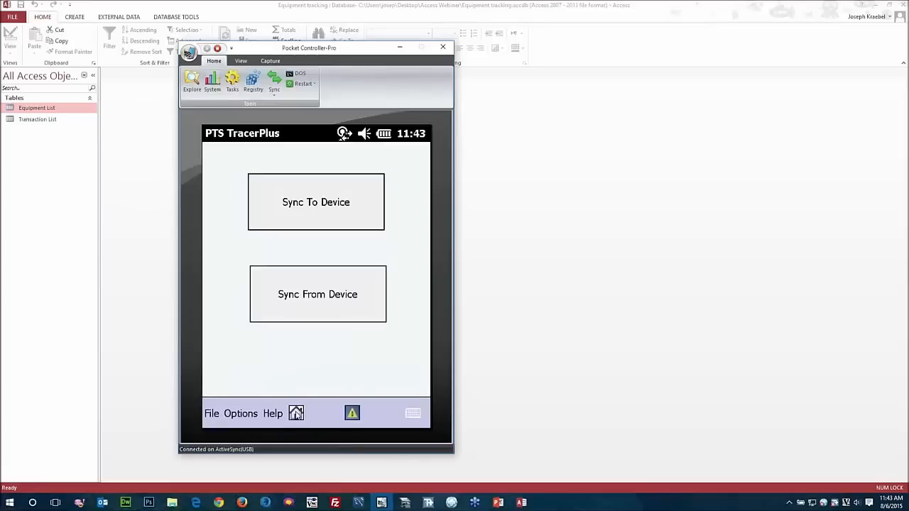
- Check the device's Equipment List data for the added equipment record and return to the home screen
{"action": "left_click", "coordinate": [297, 413]}
{"action": "left_click", "coordinate": [383, 210]}
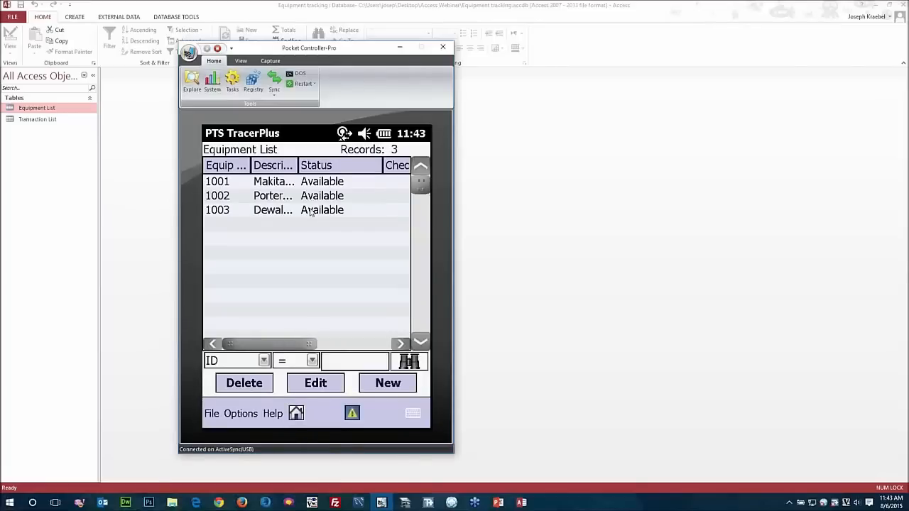
{"action": "left_click", "coordinate": [296, 416]}
- Submit a Check Out record for equipment 1001, assigned to the third person in the list, with condition Good
{"action": "left_click", "coordinate": [239, 181]}
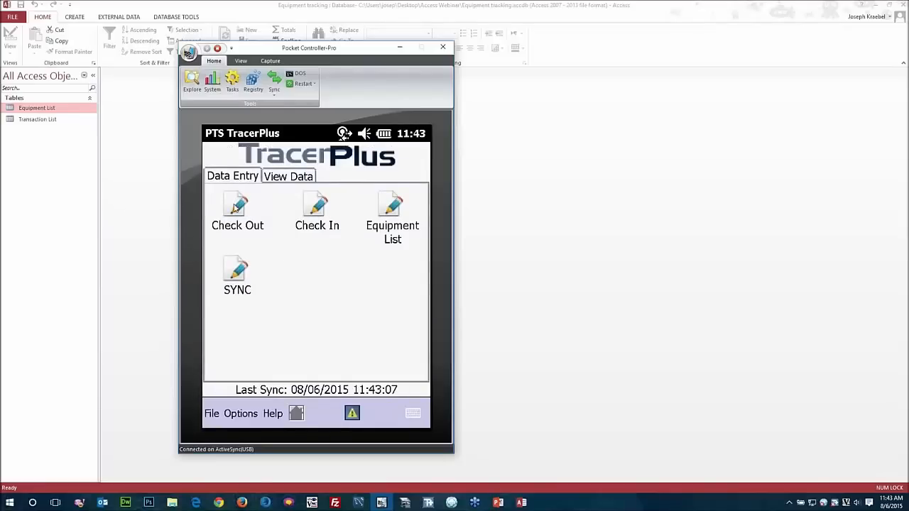
{"action": "left_click", "coordinate": [235, 206]}
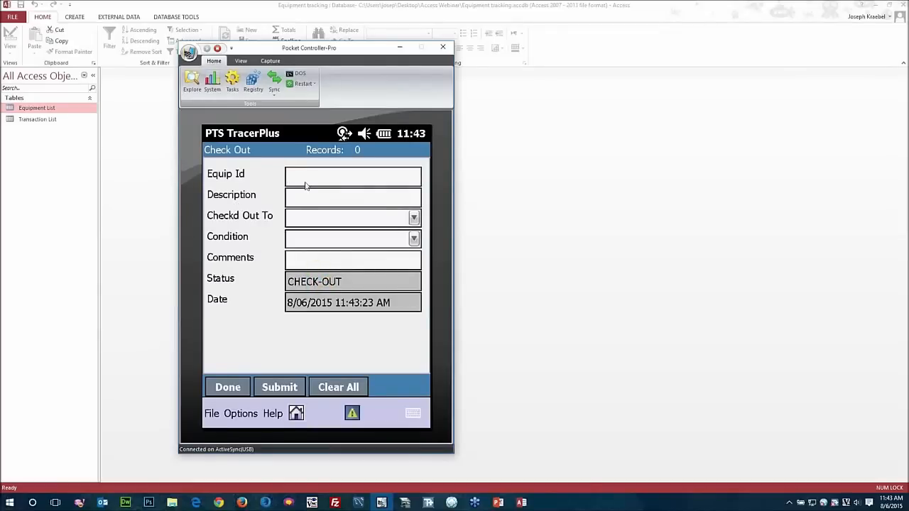
{"action": "type", "text": "1001"}
{"action": "key", "text": "Tab"}
{"action": "left_click", "coordinate": [414, 219]}
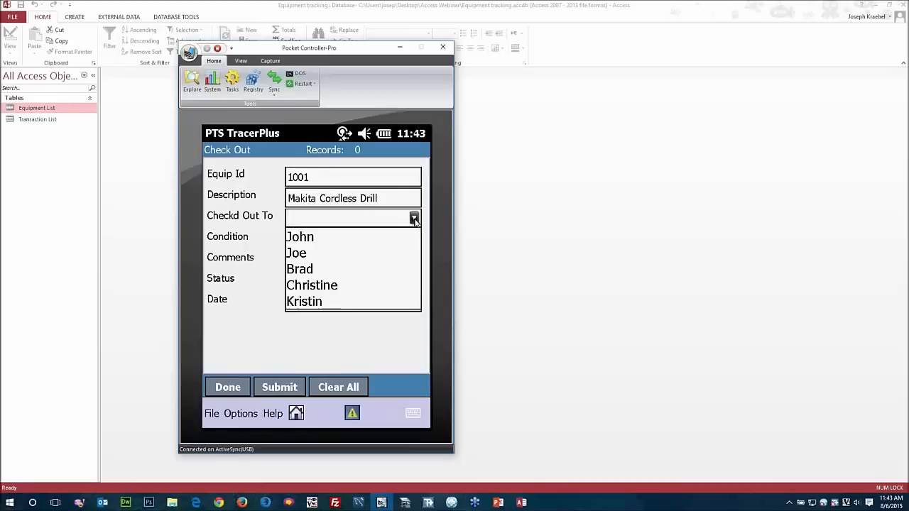
{"action": "left_click", "coordinate": [304, 271]}
{"action": "left_click", "coordinate": [413, 240]}
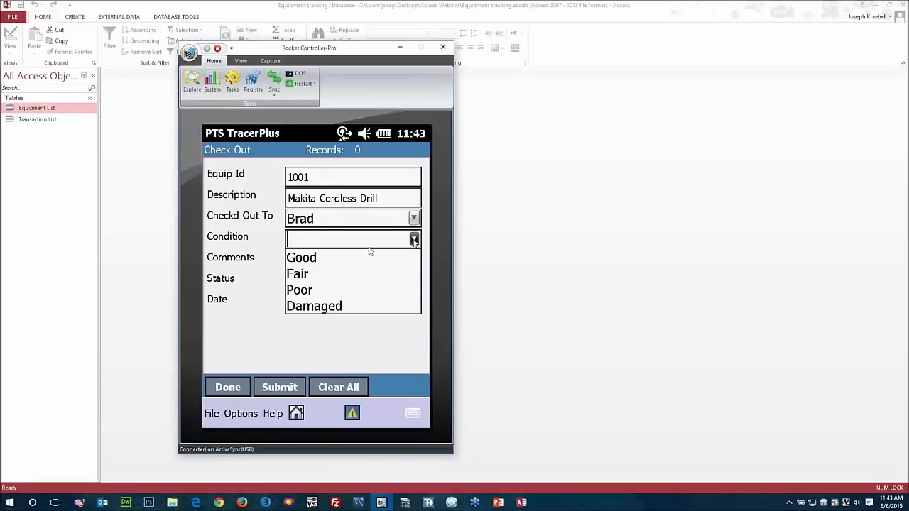
{"action": "left_click", "coordinate": [306, 258]}
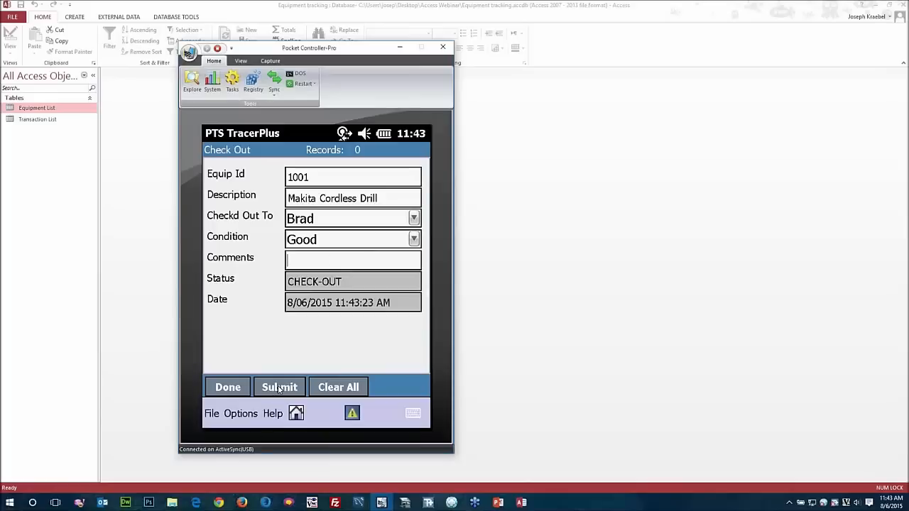
{"action": "left_click", "coordinate": [279, 386]}
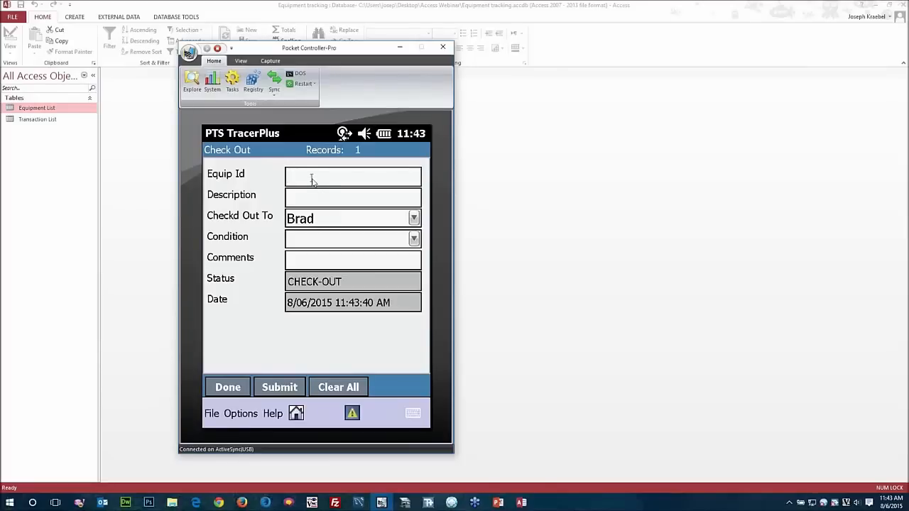
- Submit a Check Out record for equipment 1003 with condition Good, keeping the same assignee, and finish the Check Out session
{"action": "key", "text": "Tab"}
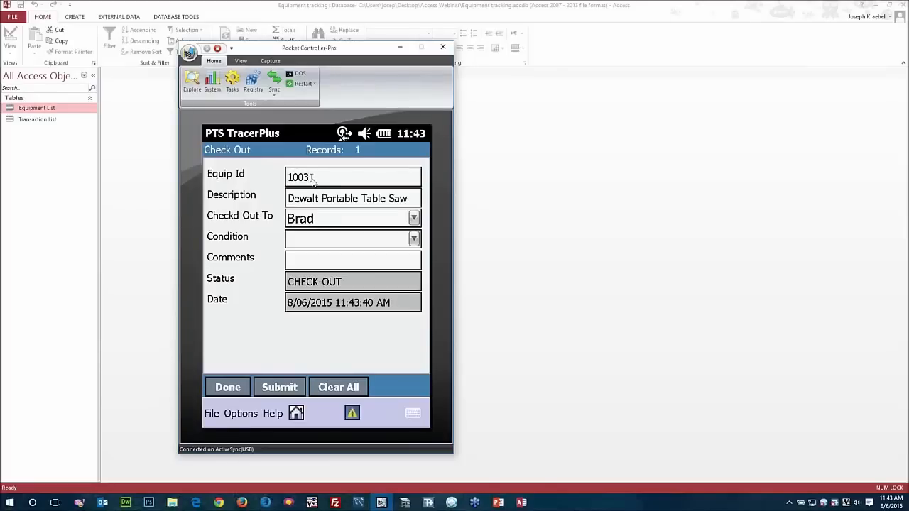
{"action": "left_click", "coordinate": [415, 239]}
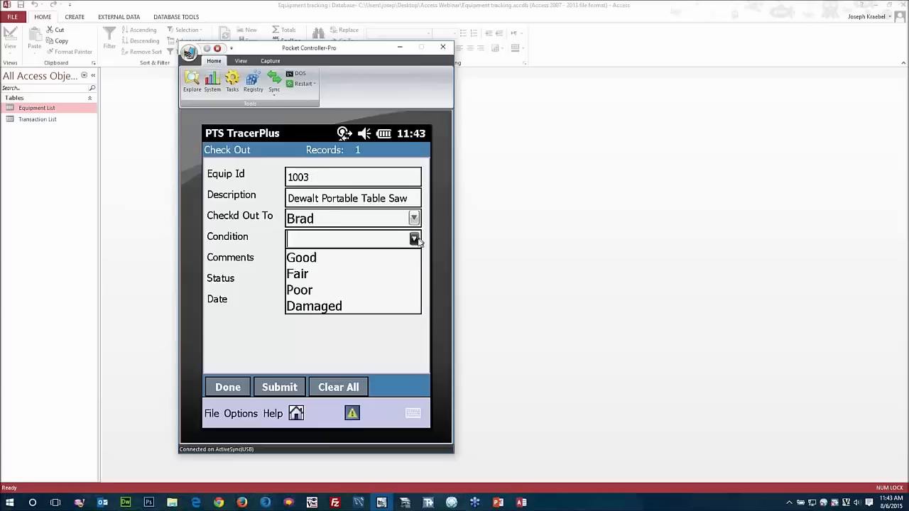
{"action": "left_click", "coordinate": [320, 260]}
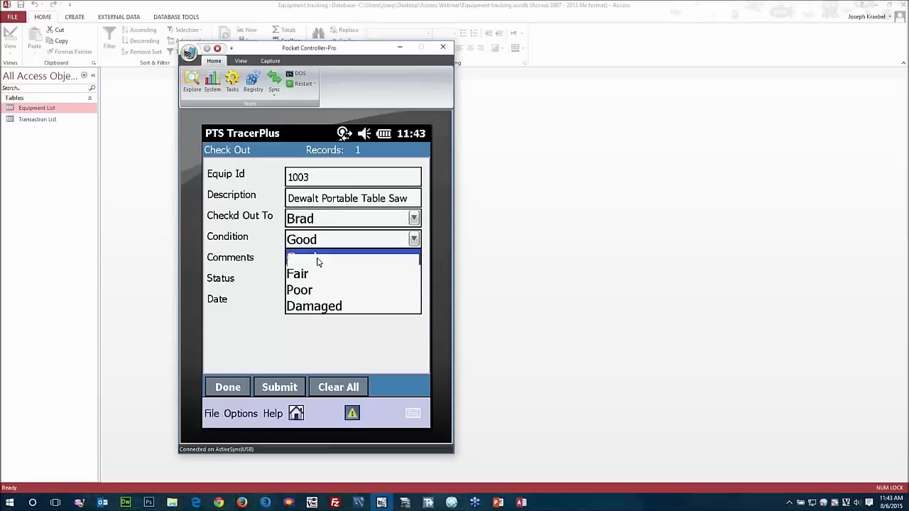
{"action": "left_click", "coordinate": [280, 387]}
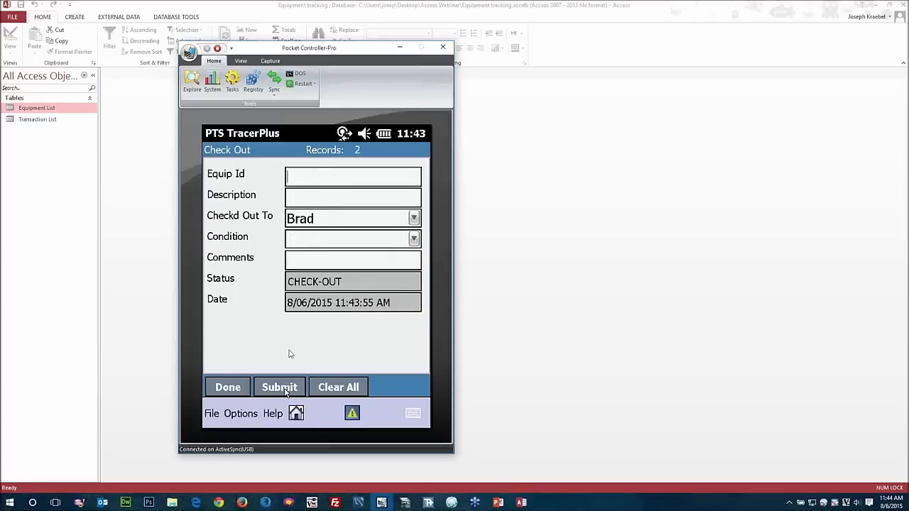
{"action": "left_click", "coordinate": [227, 387]}
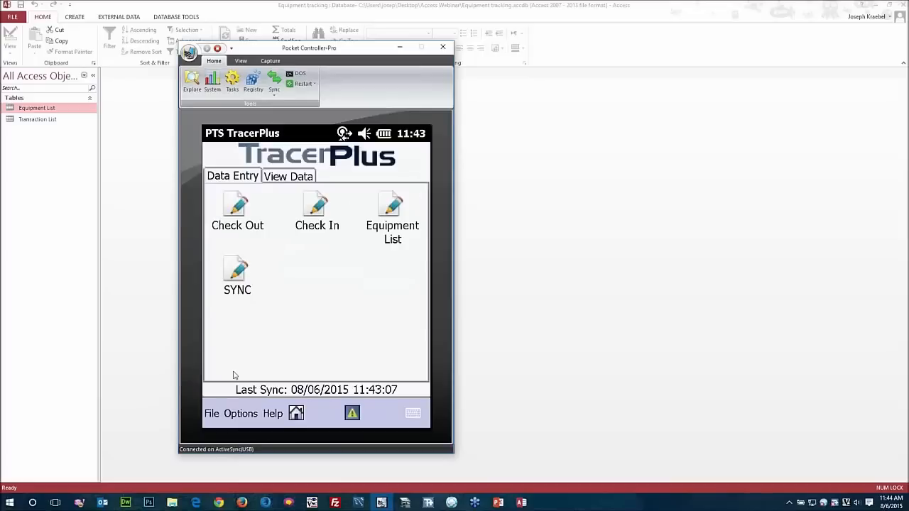
- Check the status, assignee, condition and last activity columns in the device's Equipment List data and return to the home screen
{"action": "left_click", "coordinate": [288, 177]}
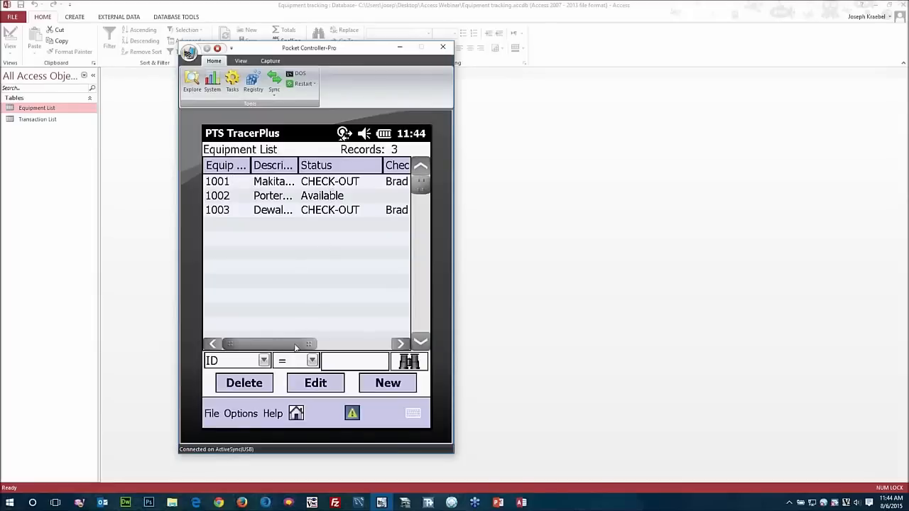
{"action": "left_click_drag", "start_coordinate": [295, 347], "coordinate": [331, 347]}
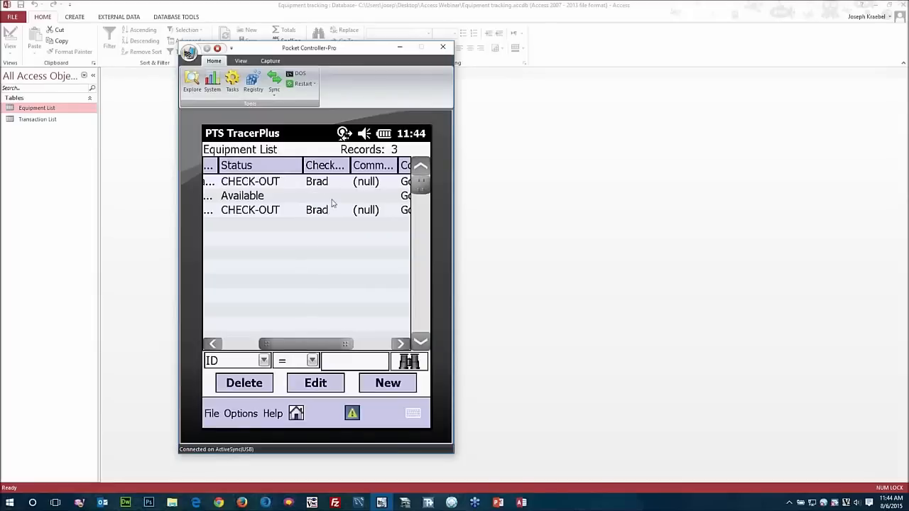
{"action": "left_click", "coordinate": [380, 348]}
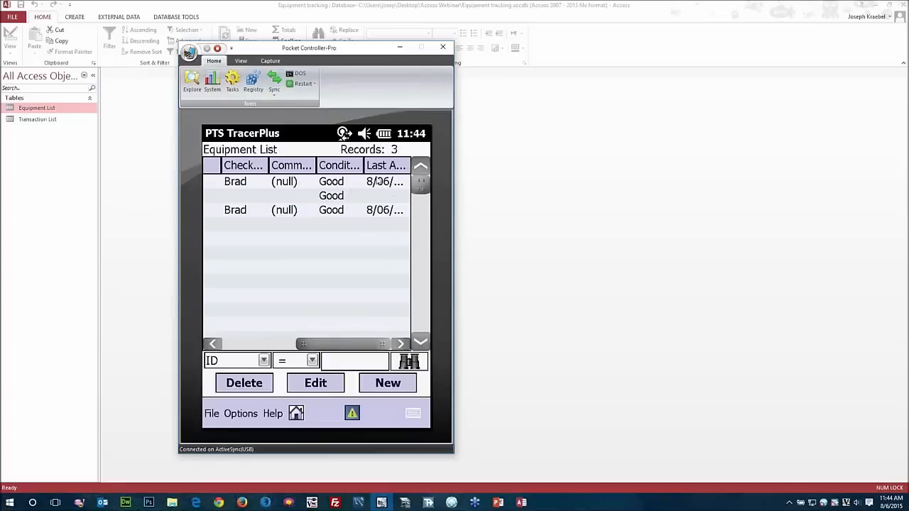
{"action": "left_click", "coordinate": [296, 410]}
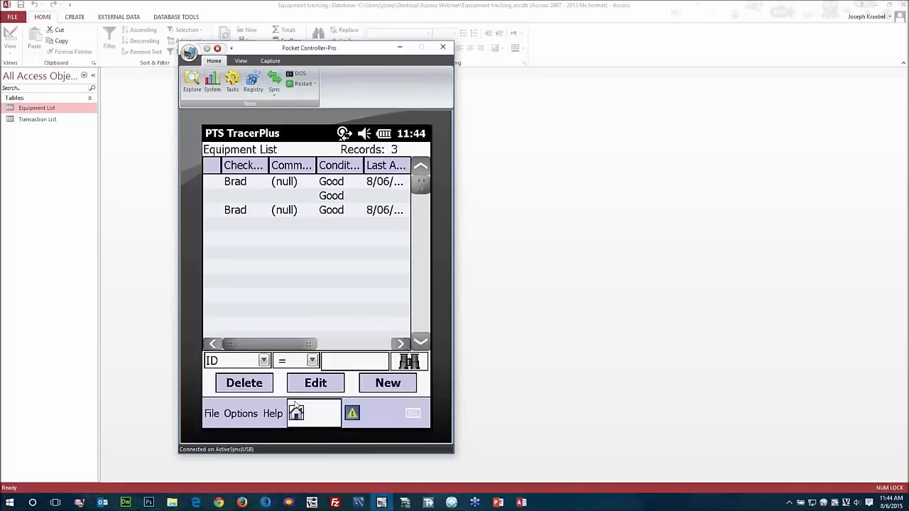
- Run Sync From Device from the SYNC data entry session and dismiss the sync progress dialog
{"action": "left_click", "coordinate": [232, 177]}
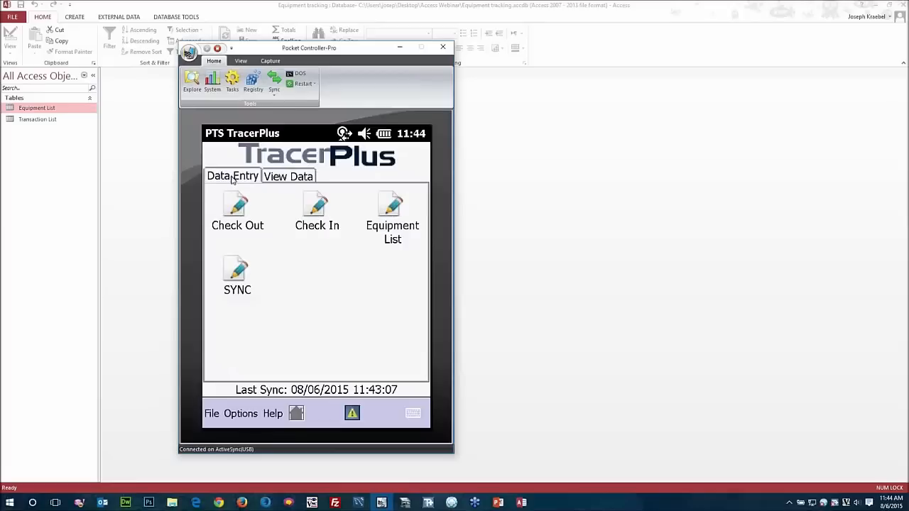
{"action": "left_click", "coordinate": [237, 276]}
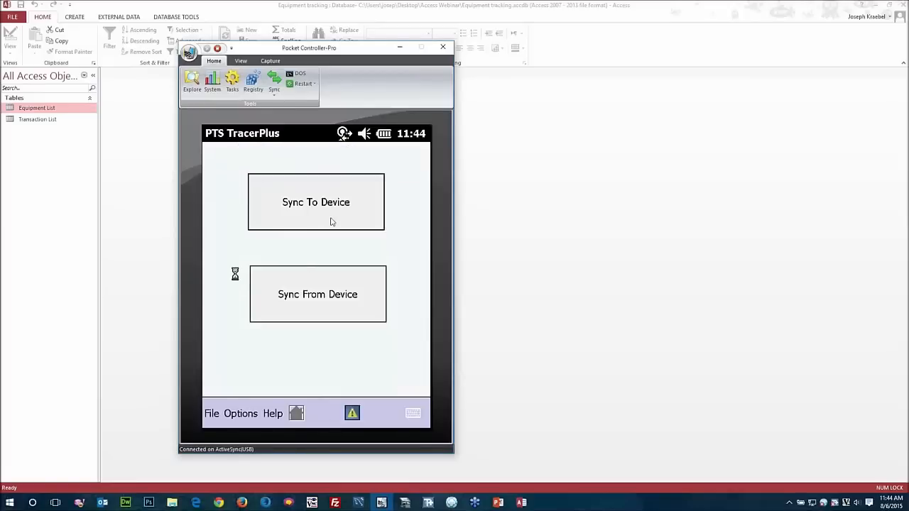
{"action": "left_click", "coordinate": [320, 296]}
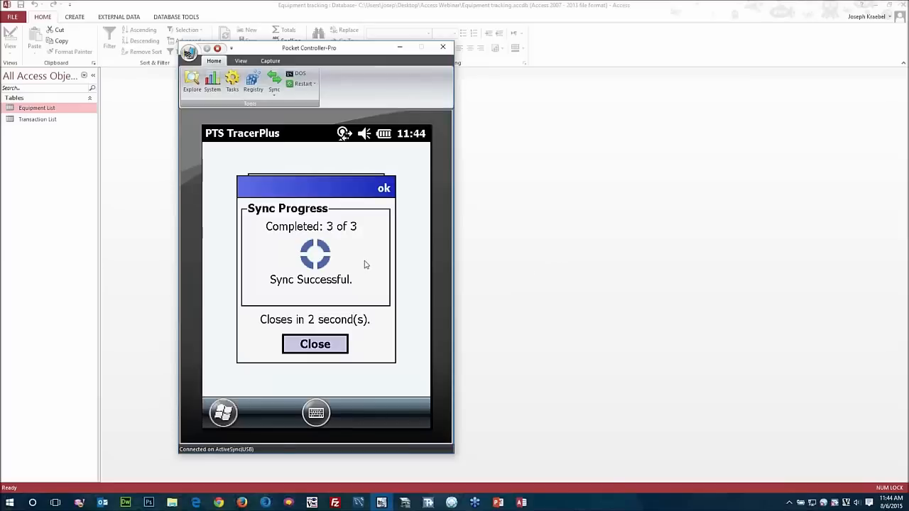
{"action": "left_click", "coordinate": [322, 343]}
- Switch to Access, open the Transaction List table and widen its Date and Description columns to show their full contents
{"action": "left_click", "coordinate": [152, 258]}
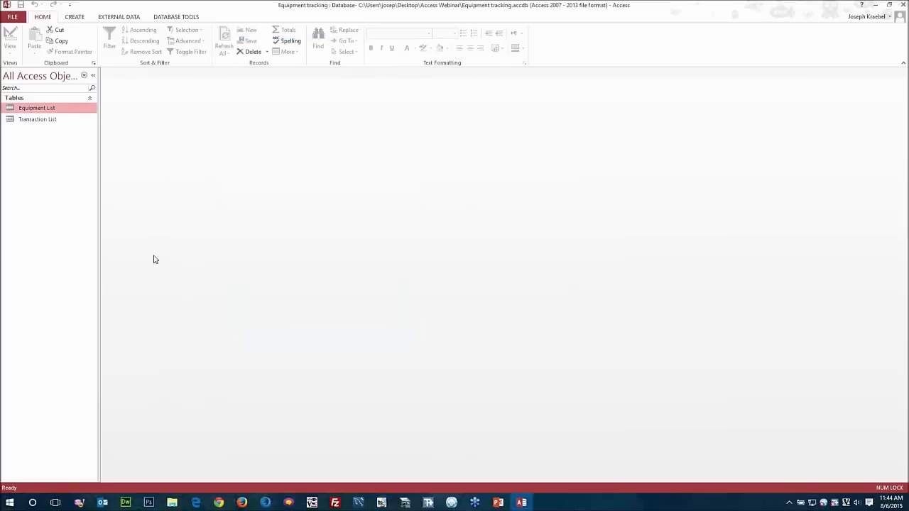
{"action": "double_click", "coordinate": [36, 119]}
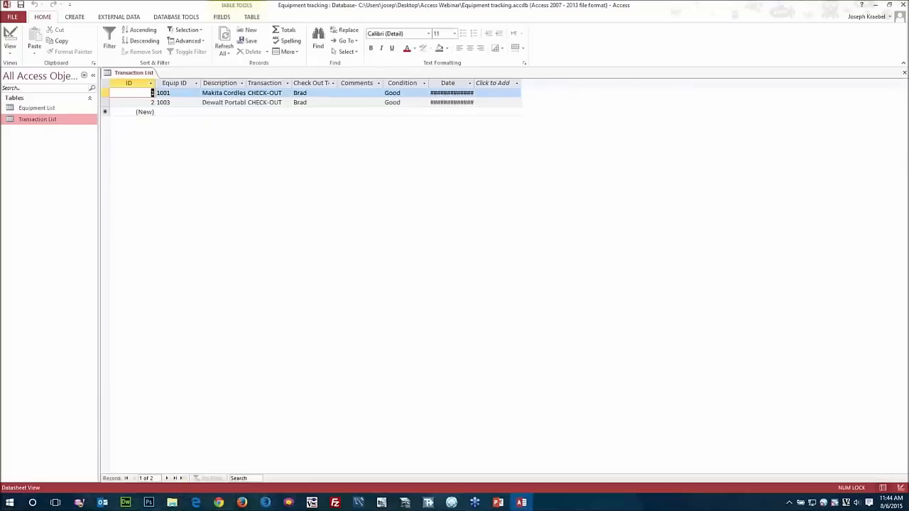
{"action": "left_click_drag", "start_coordinate": [473, 83], "coordinate": [526, 82]}
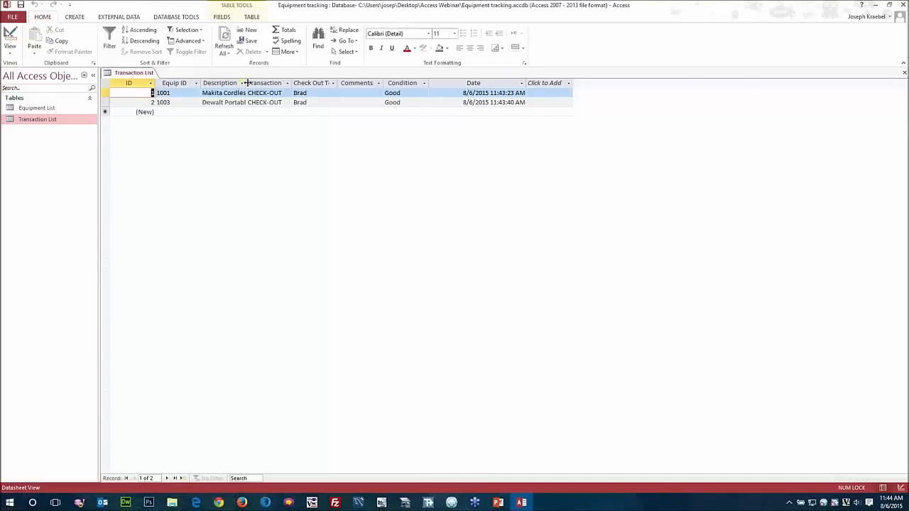
{"action": "left_click_drag", "start_coordinate": [246, 82], "coordinate": [301, 83]}
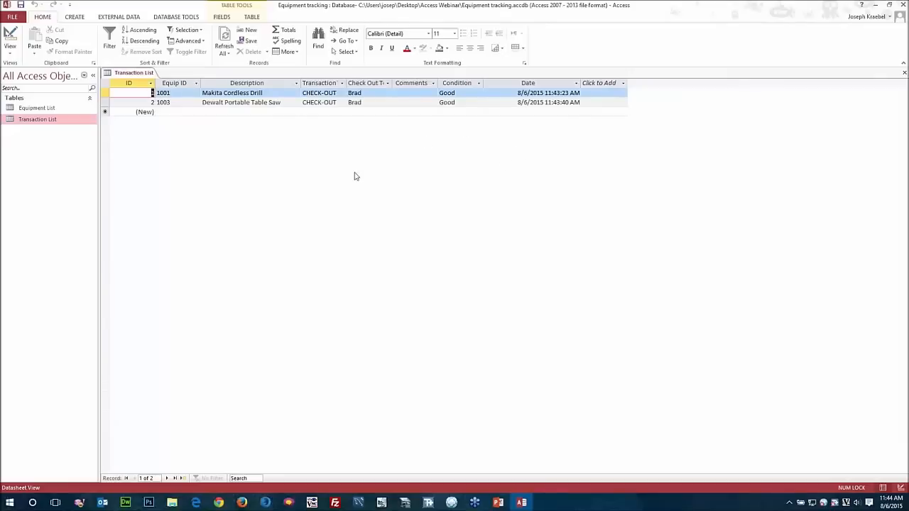
- Open the Equipment List table and fit the Last Activity column to its contents
{"action": "double_click", "coordinate": [58, 109]}
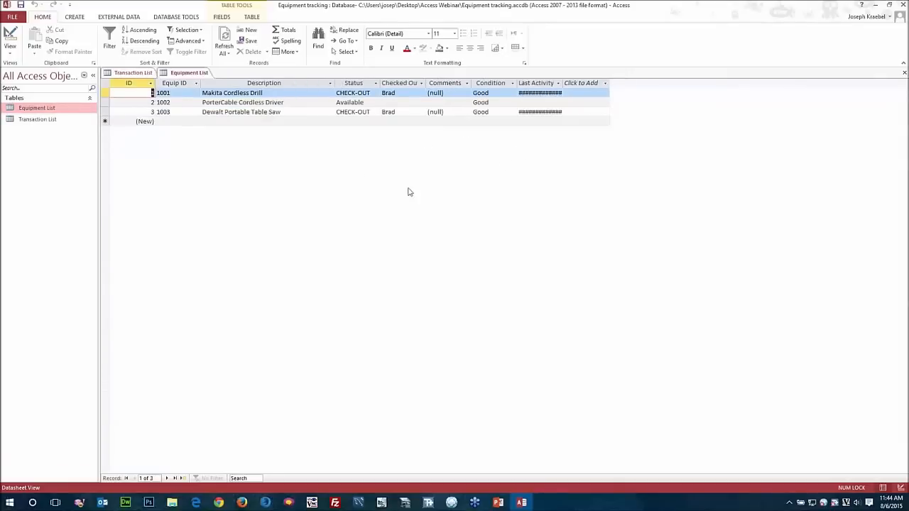
{"action": "double_click", "coordinate": [562, 83]}
{"action": "left_click", "coordinate": [604, 83]}
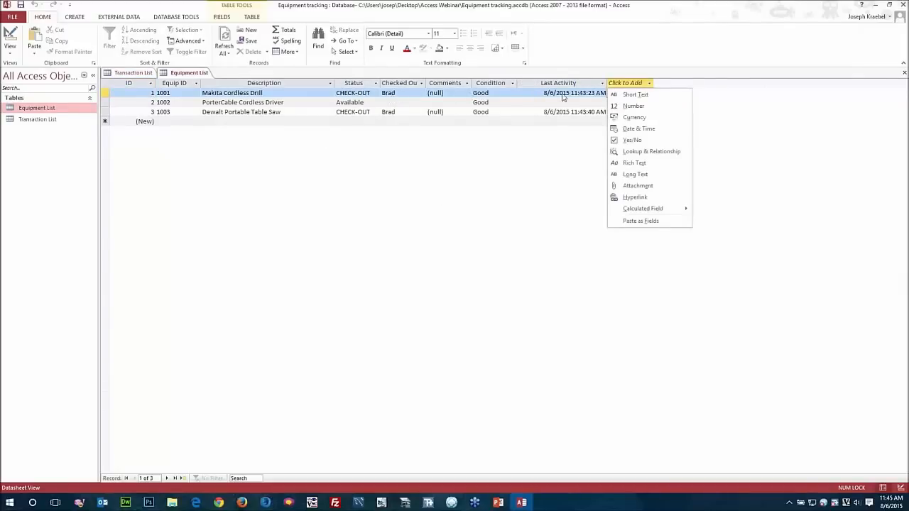
{"action": "left_click", "coordinate": [475, 207]}
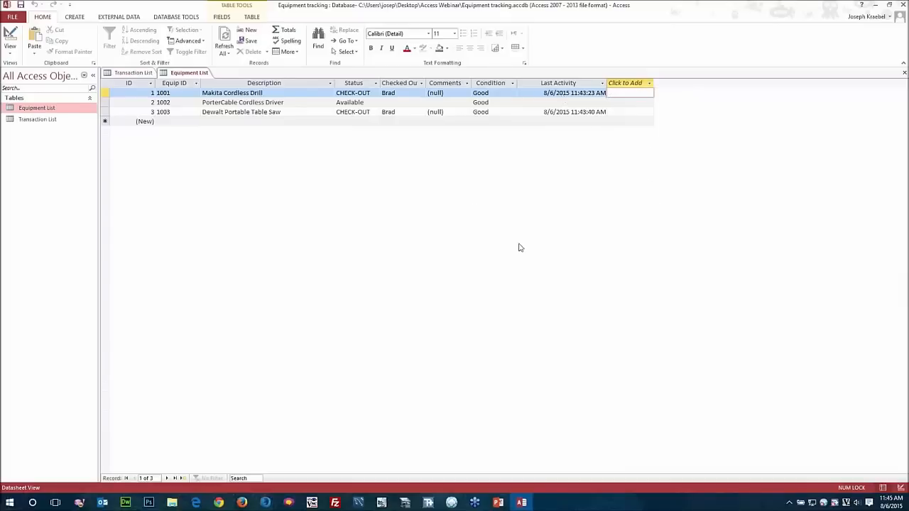
- Switch to Pocket Controller-Pro and submit a Check In record for equipment 1001 with condition Poor and comment "Customer Nicked up"
{"action": "left_click", "coordinate": [382, 502]}
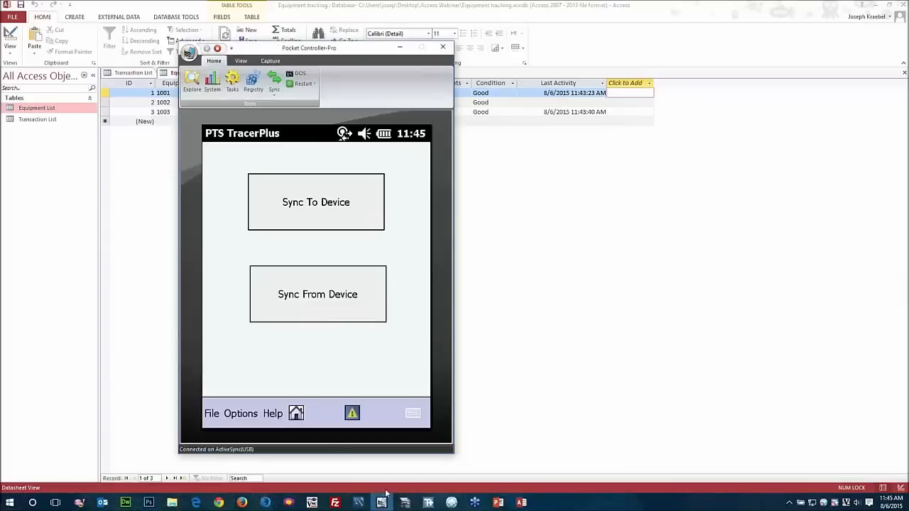
{"action": "left_click", "coordinate": [298, 415]}
{"action": "left_click", "coordinate": [319, 216]}
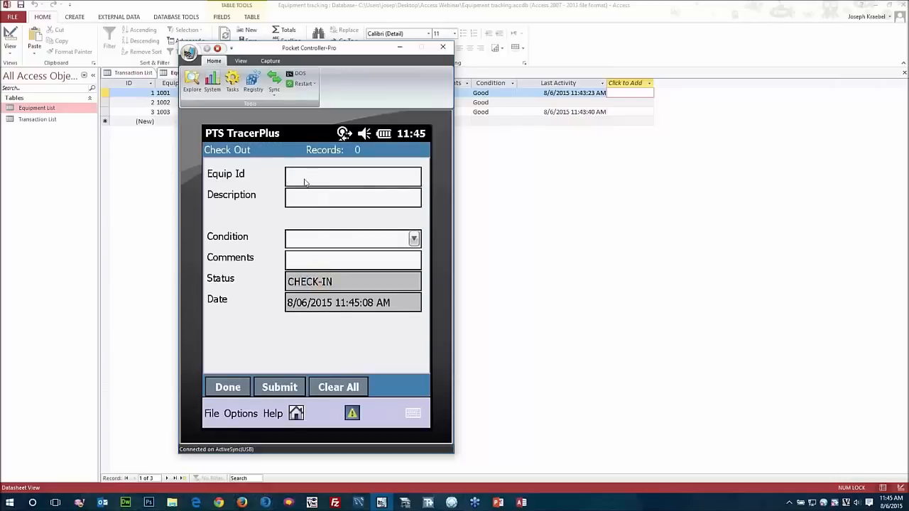
{"action": "type", "text": "1001"}
{"action": "key", "text": "Return"}
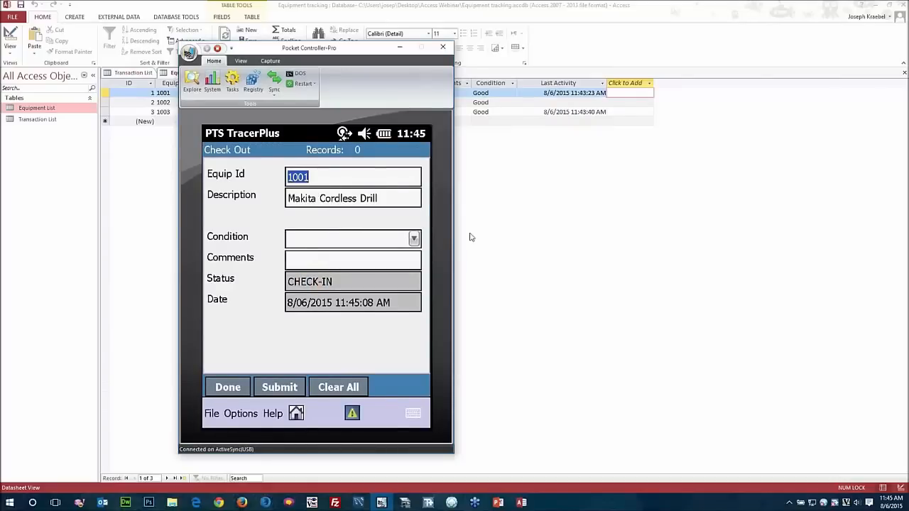
{"action": "left_click", "coordinate": [414, 240]}
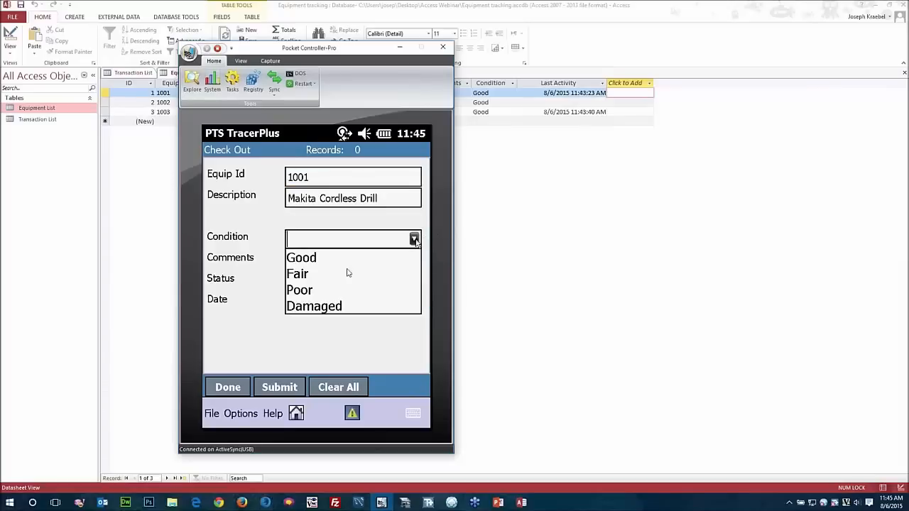
{"action": "left_click", "coordinate": [298, 291]}
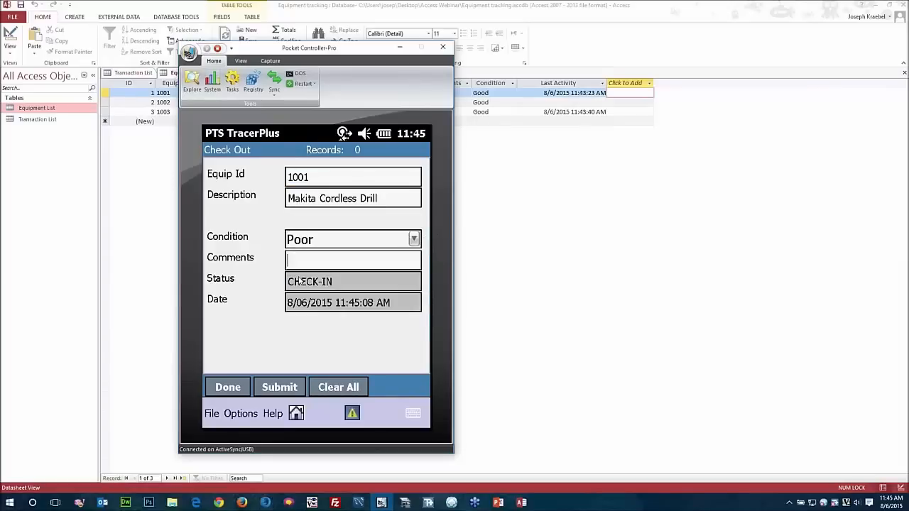
{"action": "left_click", "coordinate": [300, 261]}
{"action": "type", "text": "Customer N"}
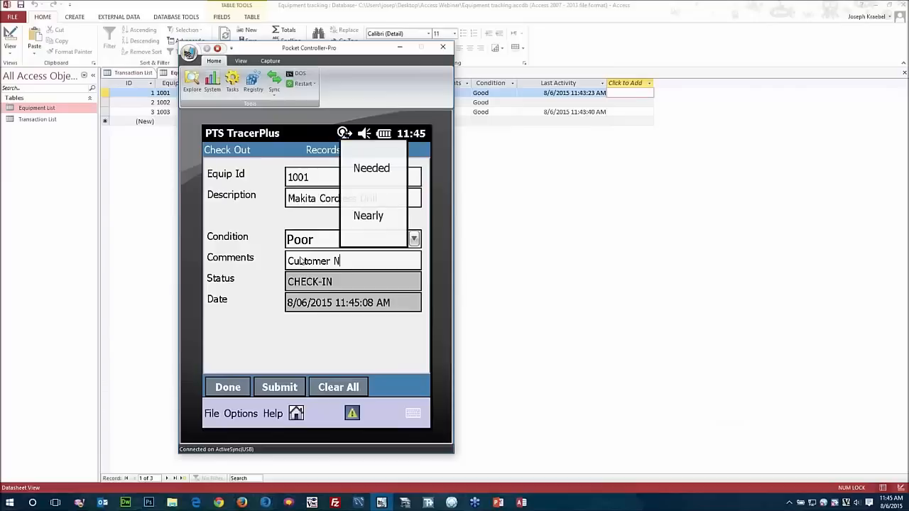
{"action": "type", "text": "icked up"}
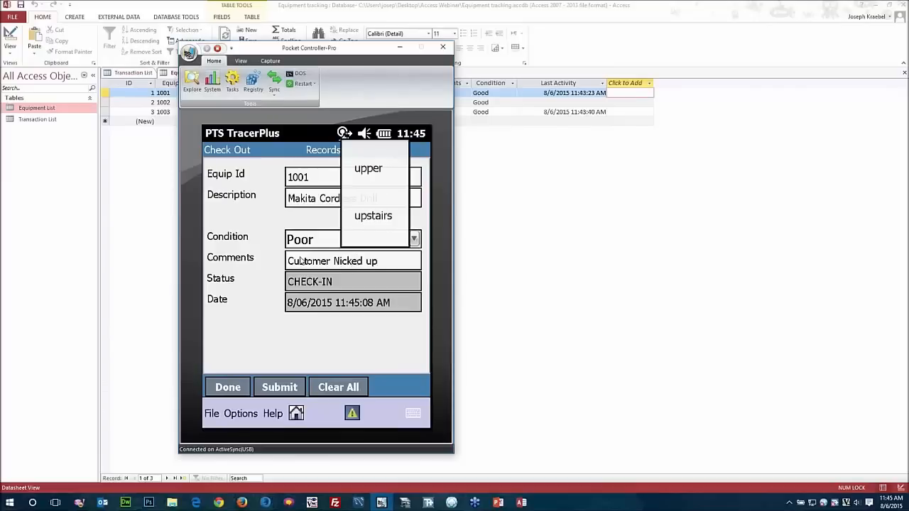
{"action": "left_click", "coordinate": [291, 389]}
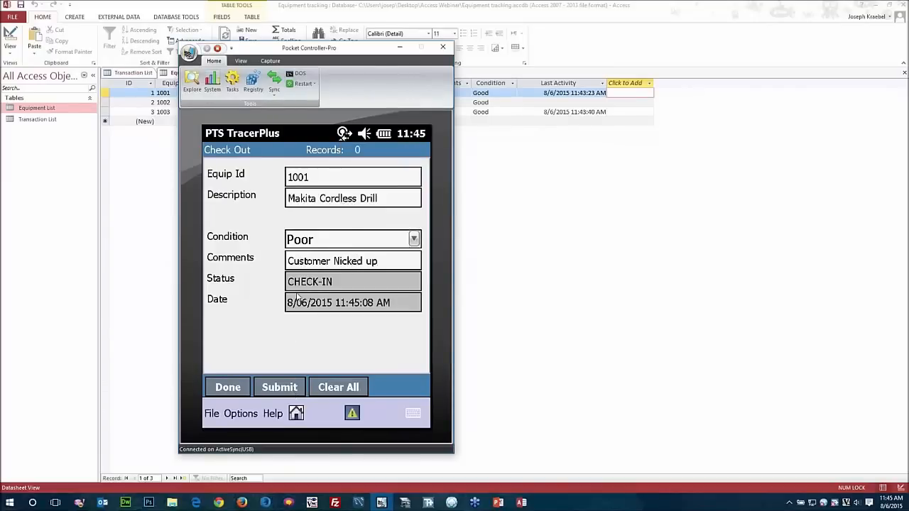
- Submit a Check In record for equipment 1003 with condition Good and finish the Check In session
{"action": "type", "text": "10"}
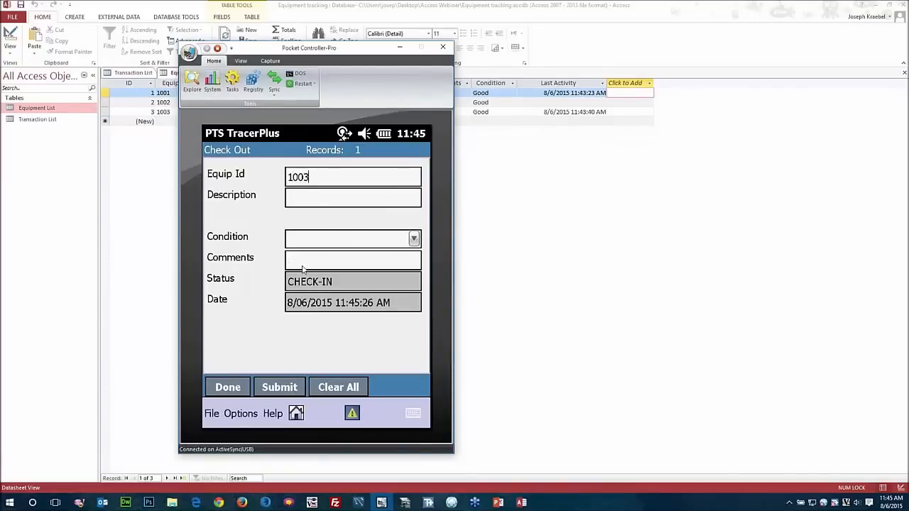
{"action": "key", "text": "Return"}
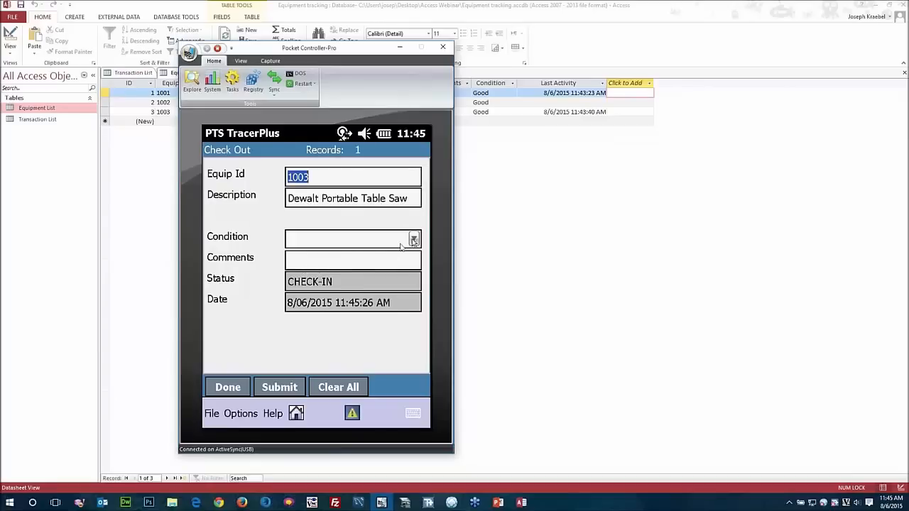
{"action": "left_click", "coordinate": [402, 244]}
{"action": "left_click", "coordinate": [302, 264]}
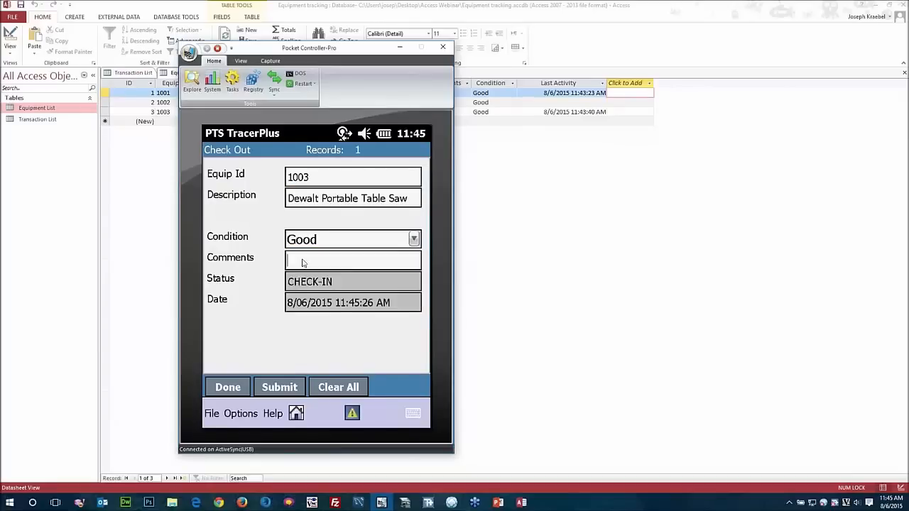
{"action": "left_click", "coordinate": [283, 389]}
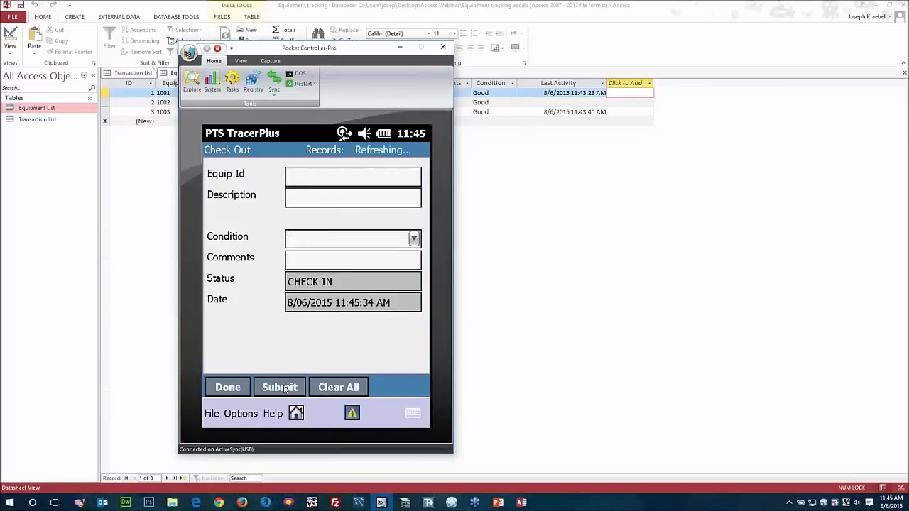
{"action": "left_click", "coordinate": [216, 390]}
- Submit a Check Out record for equipment 1002 to the second listed person with condition Fair and comment "Missing Charger", and finish the session
{"action": "left_click", "coordinate": [240, 202]}
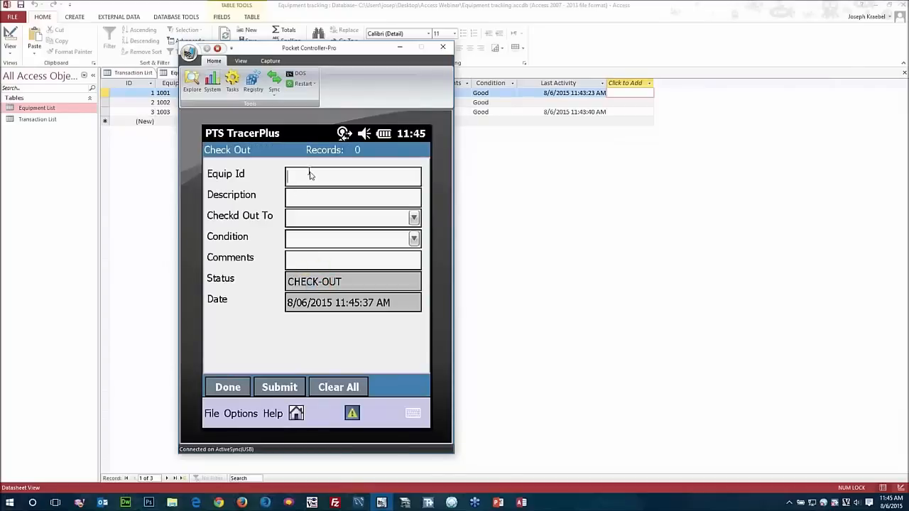
{"action": "type", "text": "1002"}
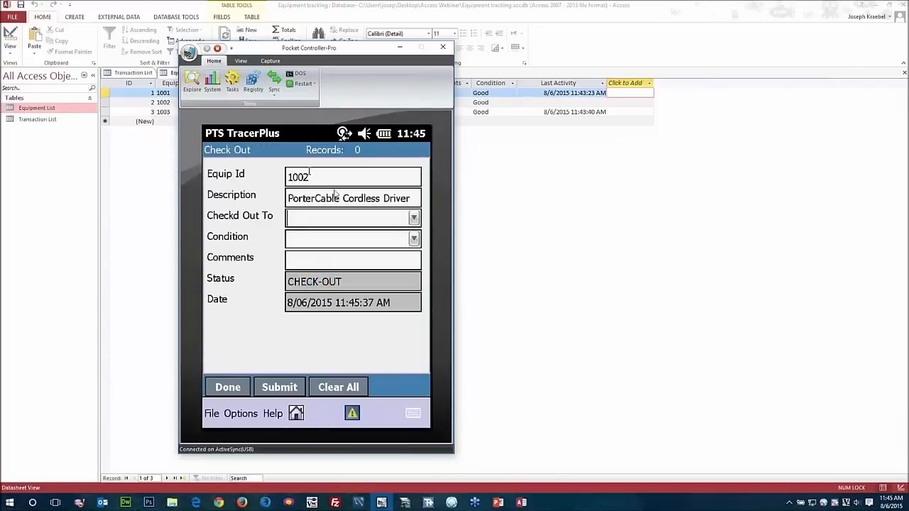
{"action": "left_click", "coordinate": [414, 218]}
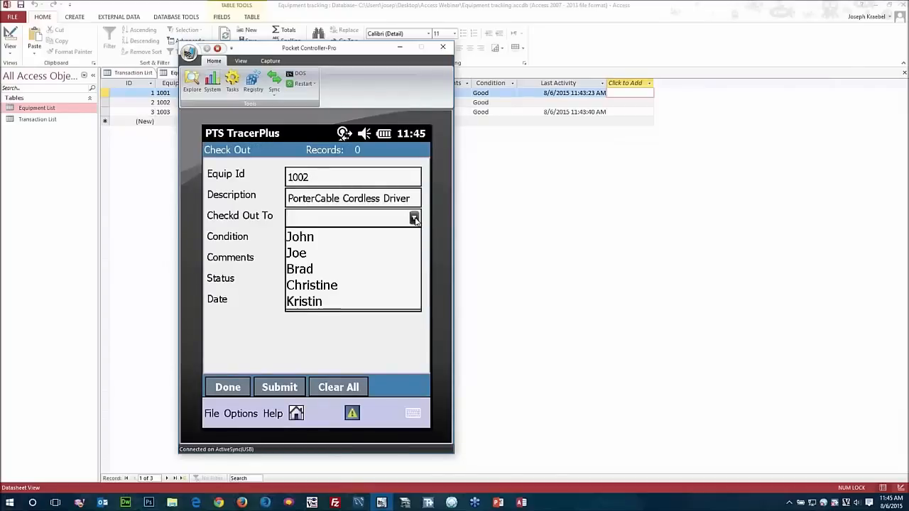
{"action": "left_click", "coordinate": [305, 257]}
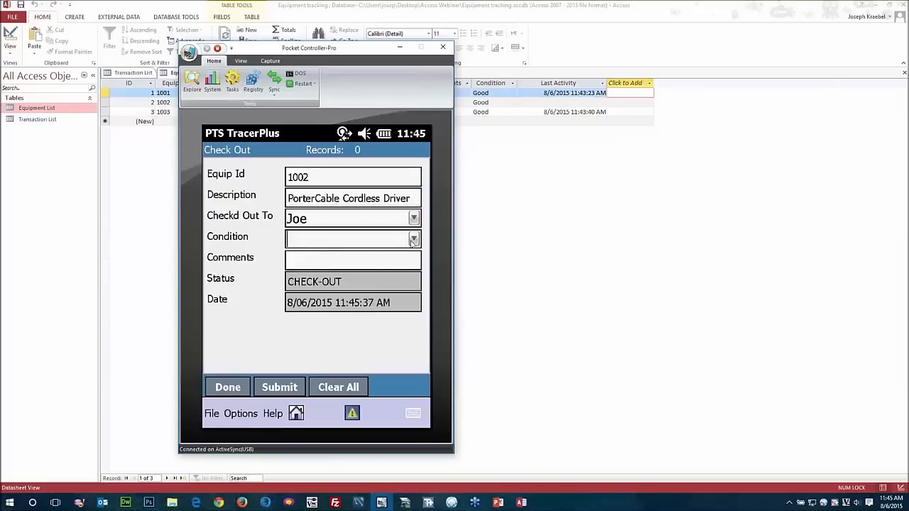
{"action": "left_click", "coordinate": [414, 240]}
{"action": "left_click", "coordinate": [299, 276]}
{"action": "type", "text": "Missing Ch"}
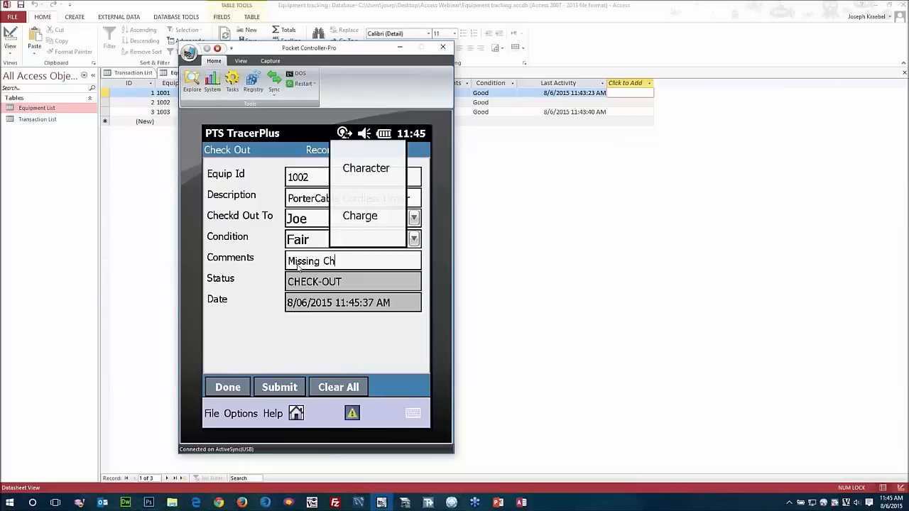
{"action": "type", "text": "arger"}
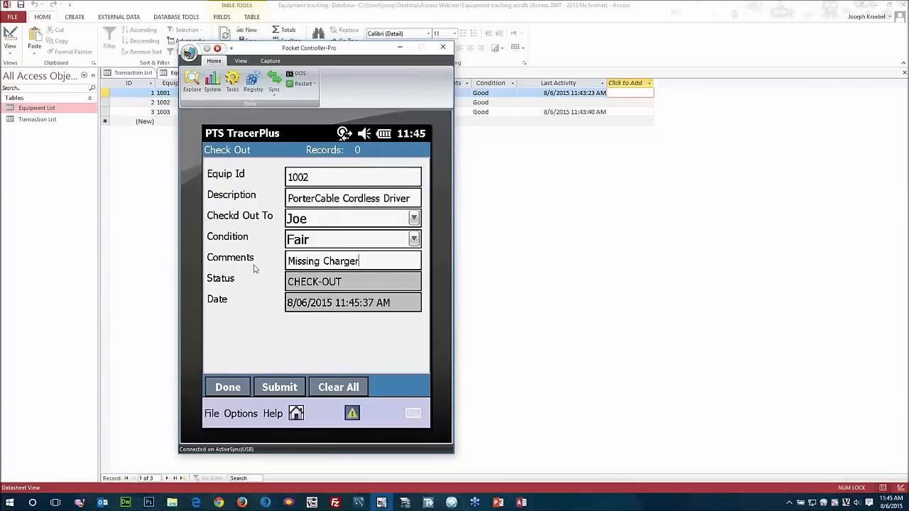
{"action": "left_click", "coordinate": [288, 389]}
{"action": "left_click", "coordinate": [225, 388]}
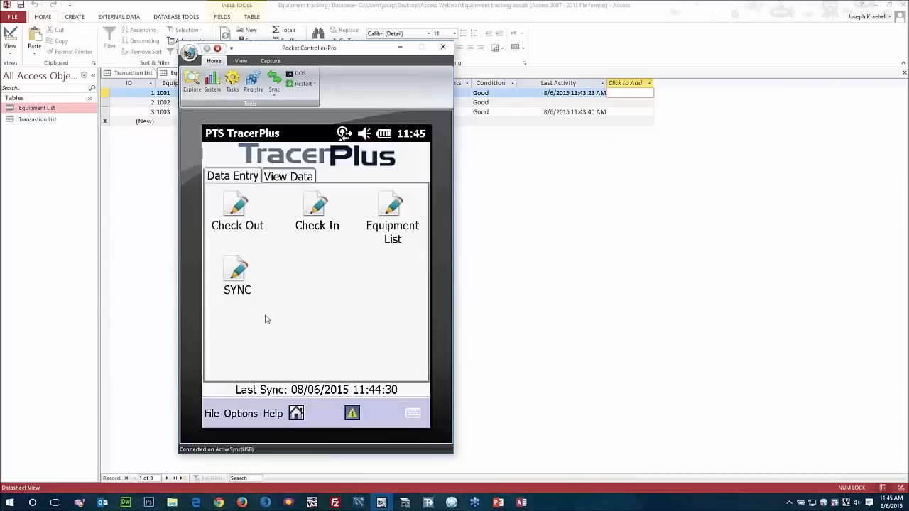
- Sync the collected records from the device to the Access database and dismiss the sync progress dialog
{"action": "left_click", "coordinate": [237, 277]}
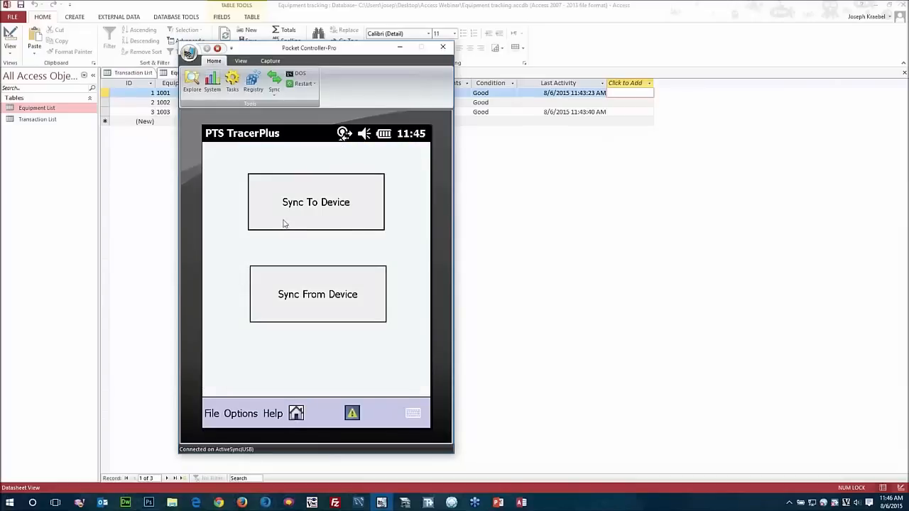
{"action": "left_click", "coordinate": [289, 312]}
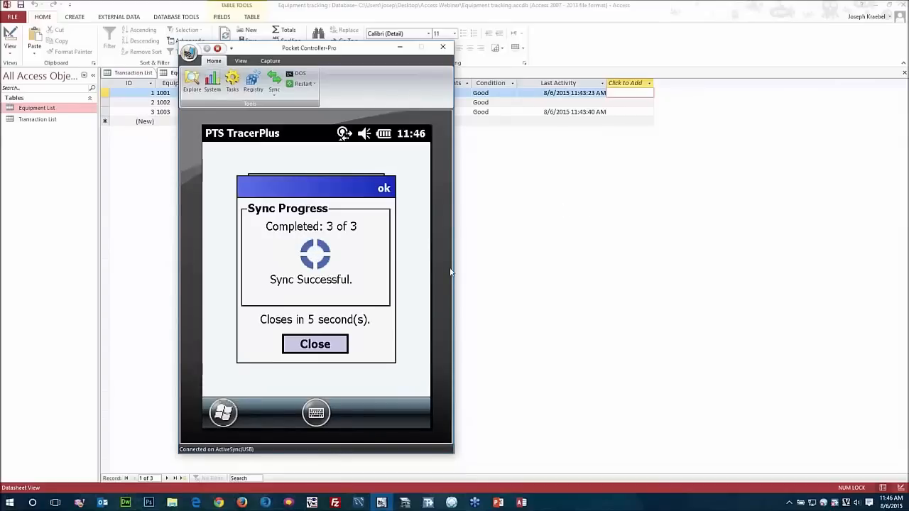
{"action": "left_click", "coordinate": [329, 345]}
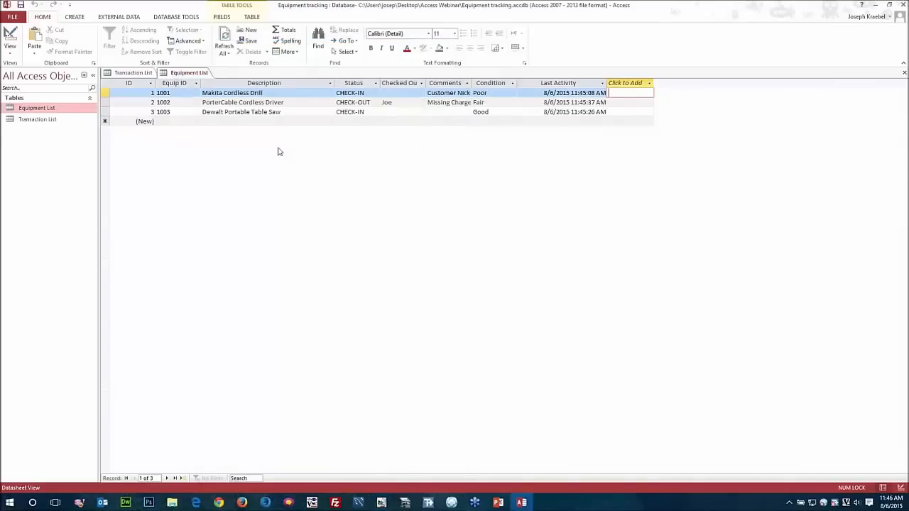
- In Access, widen the Comments column in both the Equipment List and Transaction List tables to show the full comments
{"action": "left_click", "coordinate": [239, 226]}
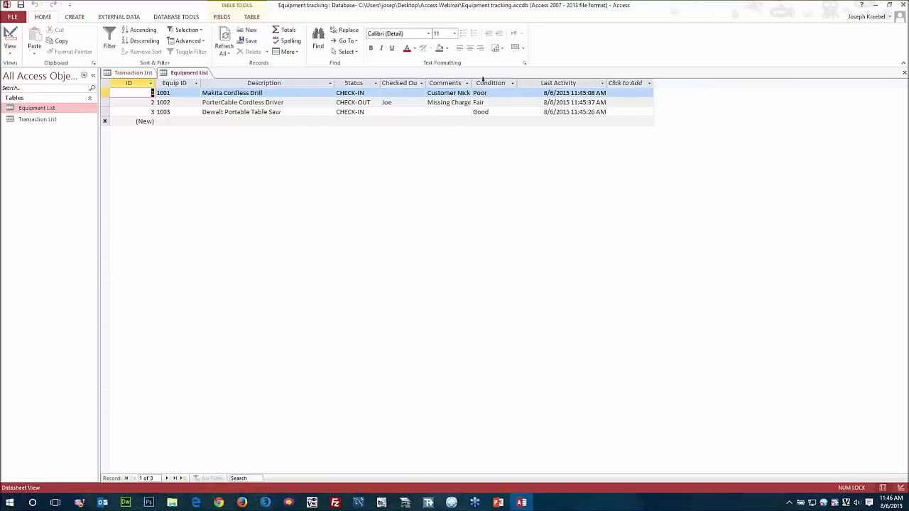
{"action": "left_click_drag", "start_coordinate": [470, 83], "coordinate": [491, 83]}
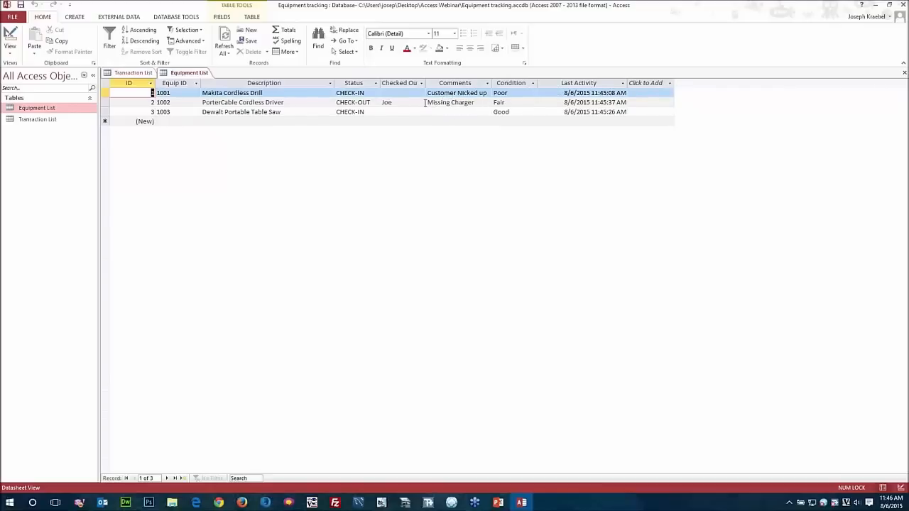
{"action": "left_click", "coordinate": [134, 72]}
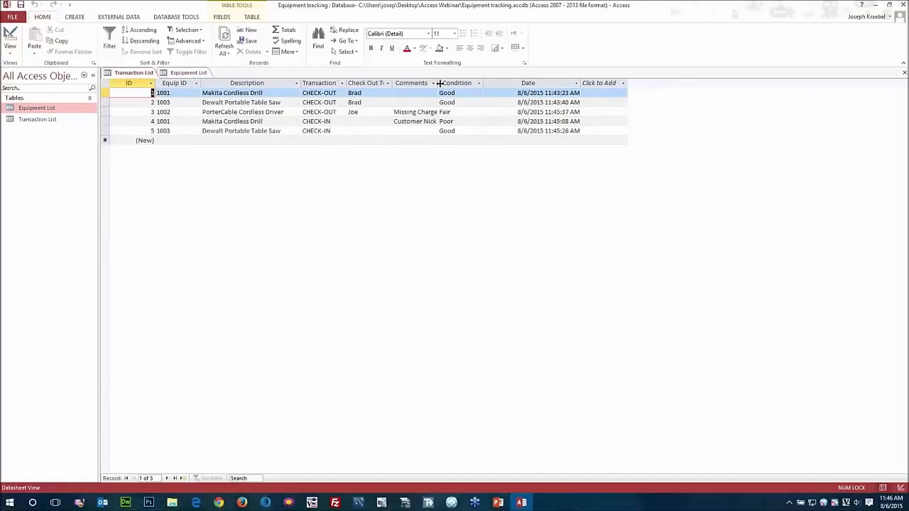
{"action": "left_click_drag", "start_coordinate": [438, 83], "coordinate": [471, 83]}
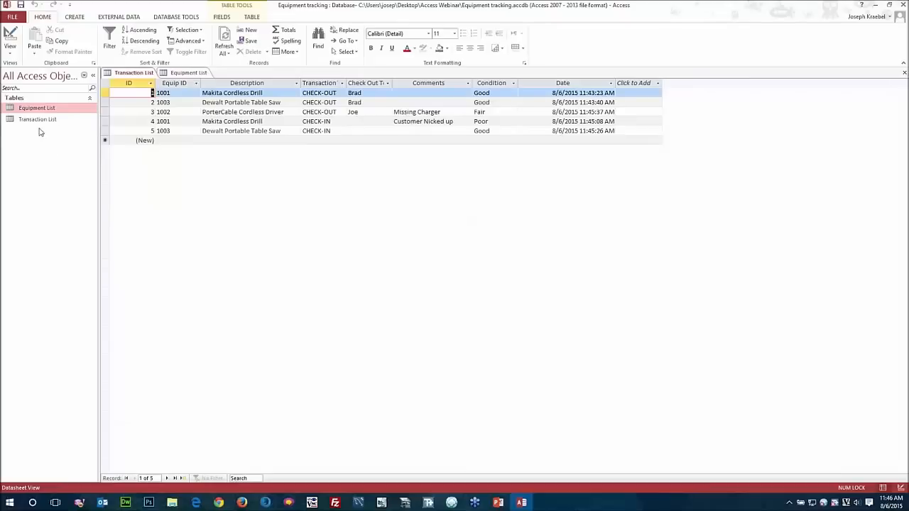
- Start a Report Wizard report on the Transaction List table, including every field except ID
{"action": "left_click", "coordinate": [74, 18]}
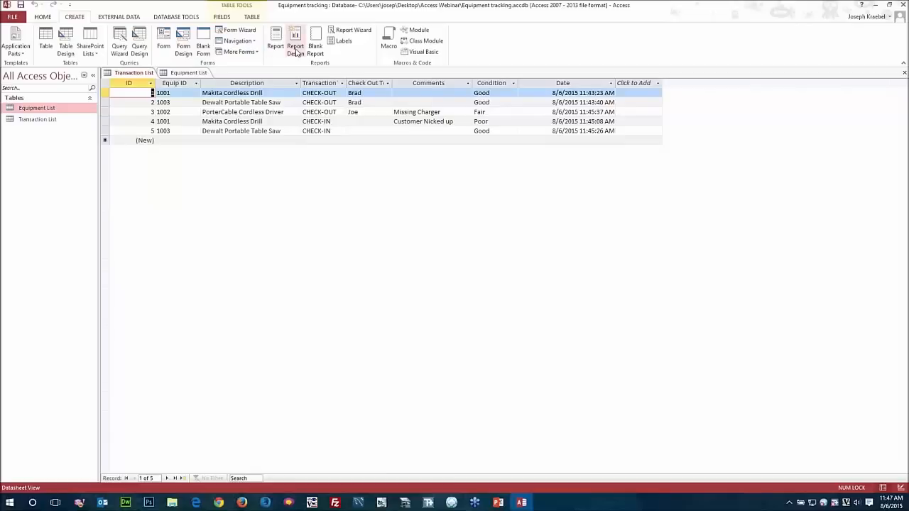
{"action": "left_click", "coordinate": [344, 30]}
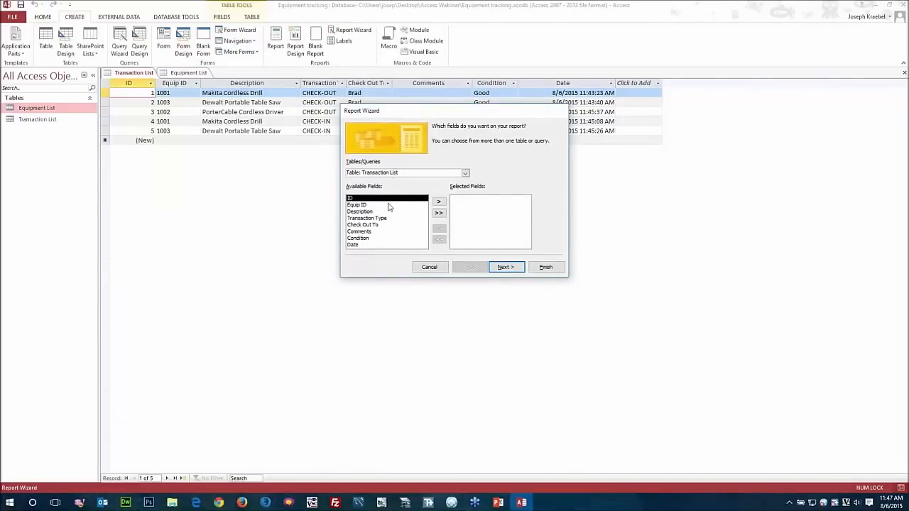
{"action": "left_click", "coordinate": [456, 199]}
{"action": "left_click", "coordinate": [439, 228]}
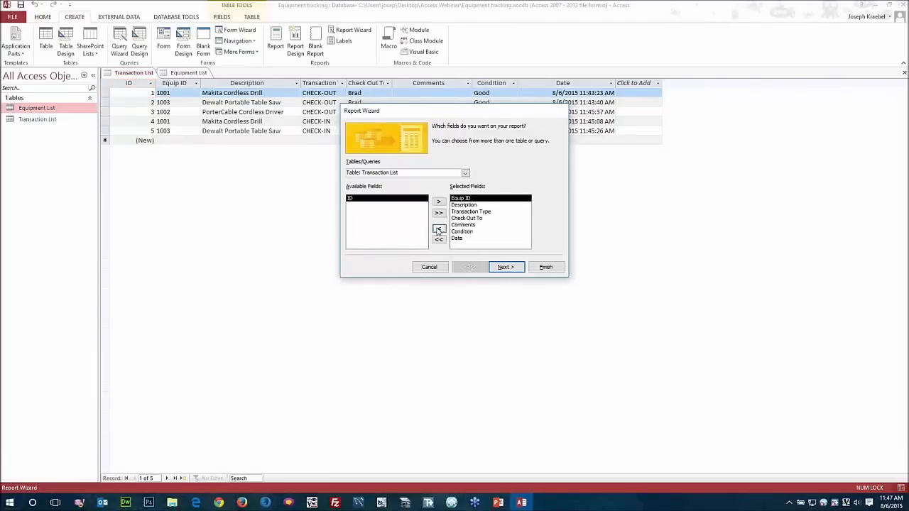
{"action": "left_click", "coordinate": [506, 268]}
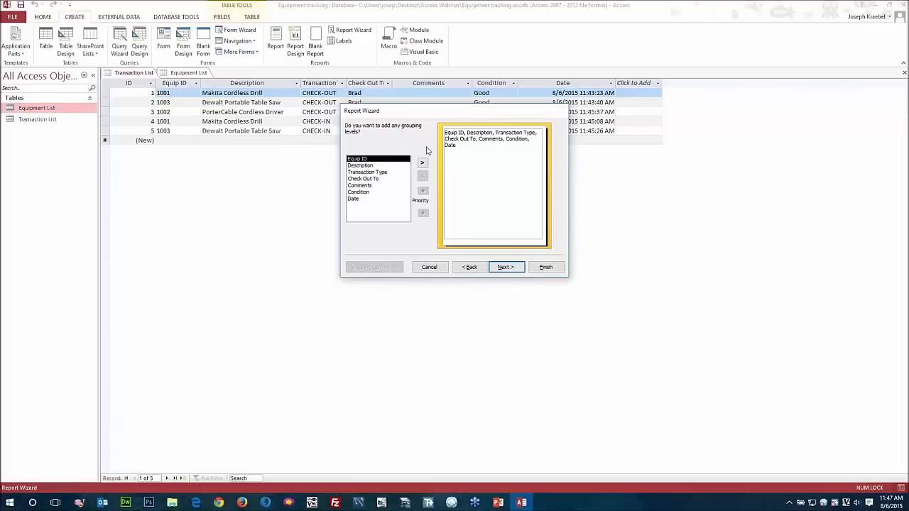
- Leave the report without grouping levels and sort its records by Equip ID in ascending order
{"action": "left_click", "coordinate": [506, 267]}
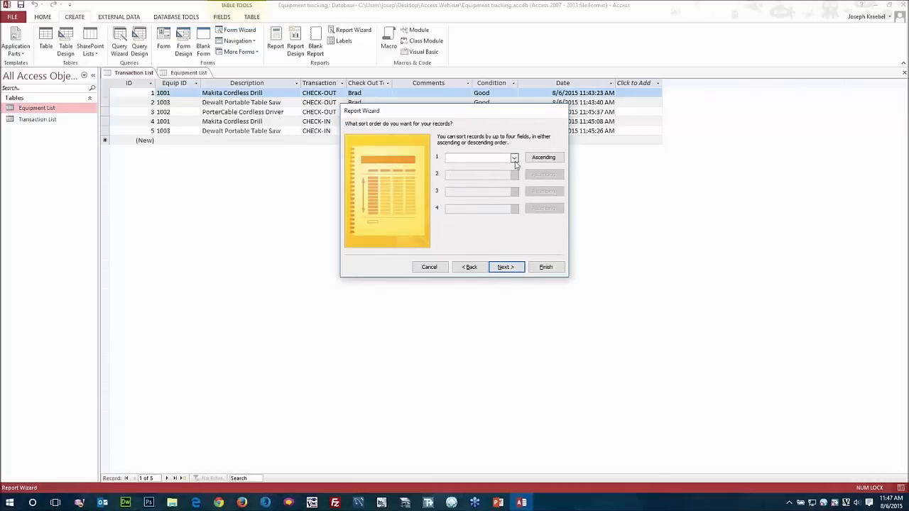
{"action": "left_click", "coordinate": [514, 157]}
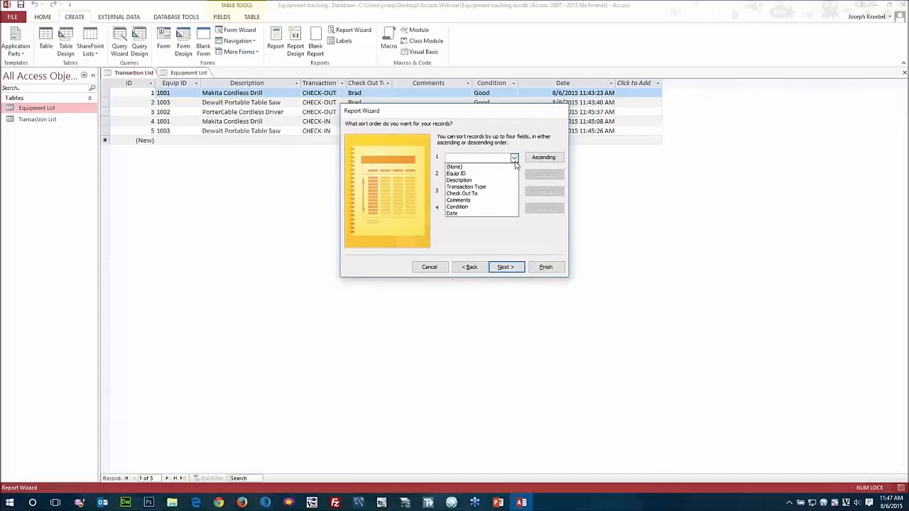
{"action": "left_click", "coordinate": [458, 174]}
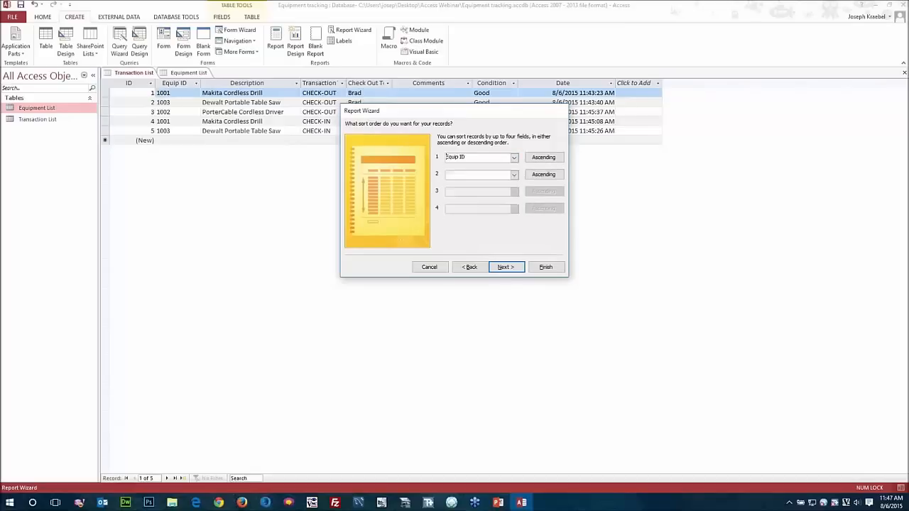
{"action": "left_click", "coordinate": [505, 268]}
- Choose the Tabular layout in Portrait orientation and generate the report titled Transaction List in preview
{"action": "left_click", "coordinate": [468, 147]}
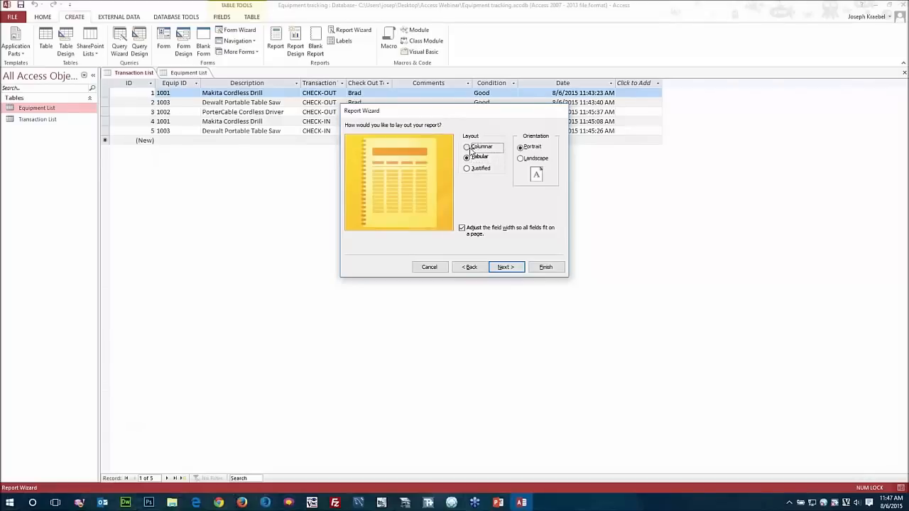
{"action": "left_click", "coordinate": [467, 157]}
{"action": "left_click", "coordinate": [467, 169]}
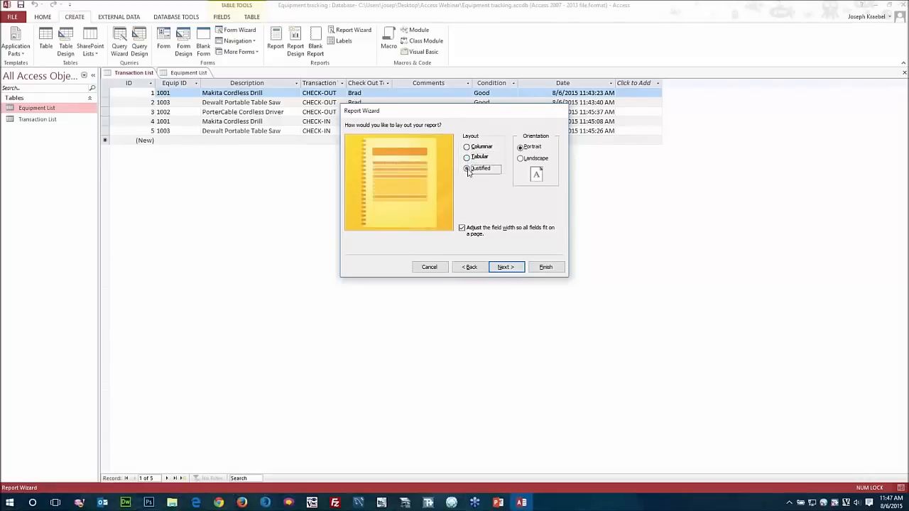
{"action": "left_click", "coordinate": [467, 158]}
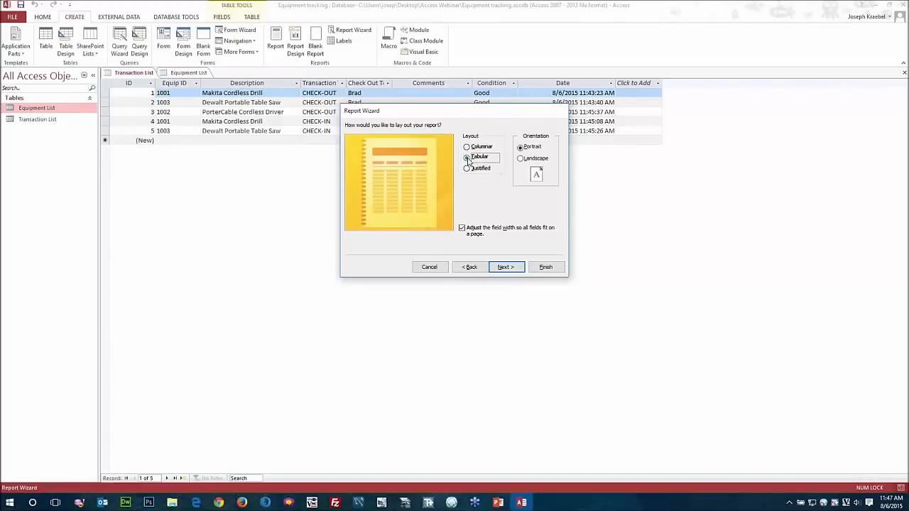
{"action": "left_click", "coordinate": [520, 158]}
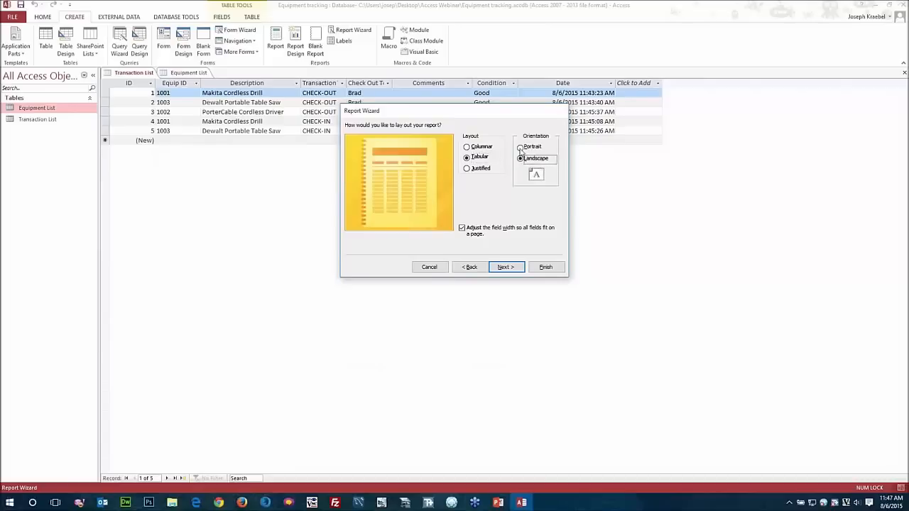
{"action": "left_click", "coordinate": [520, 147]}
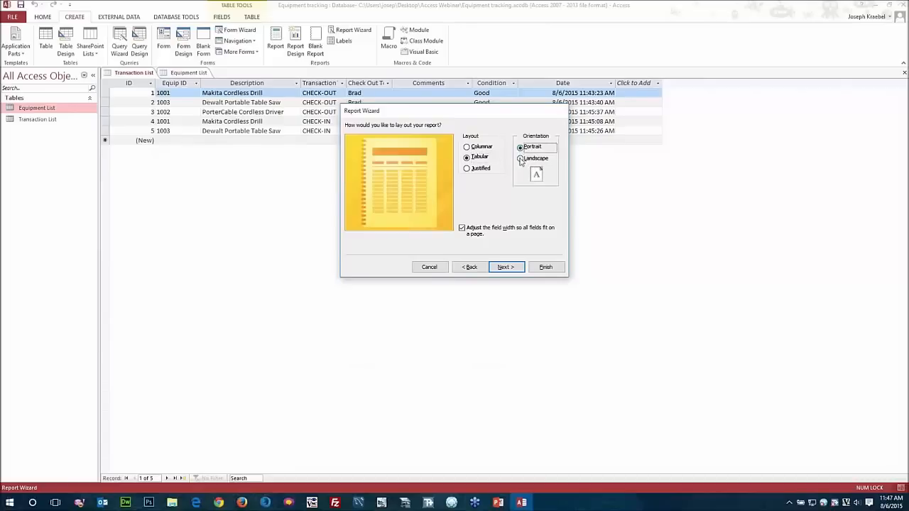
{"action": "left_click", "coordinate": [502, 268]}
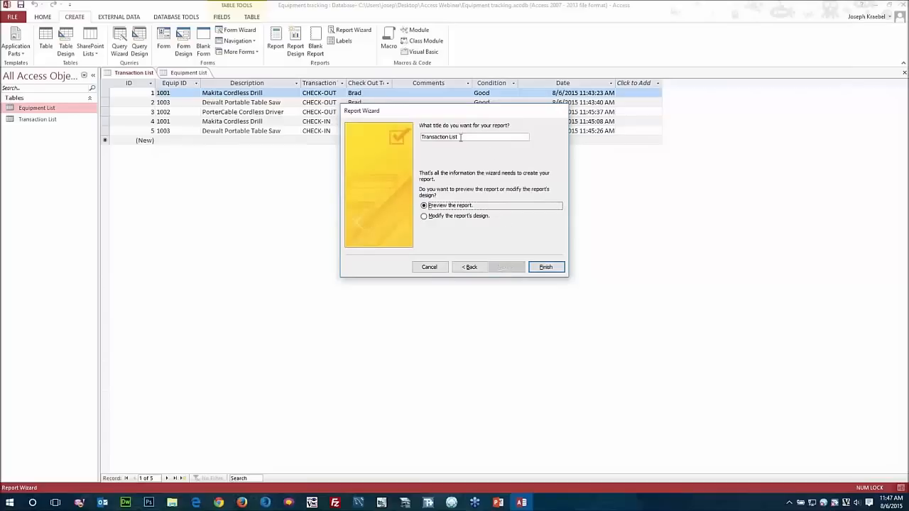
{"action": "left_click", "coordinate": [543, 267]}
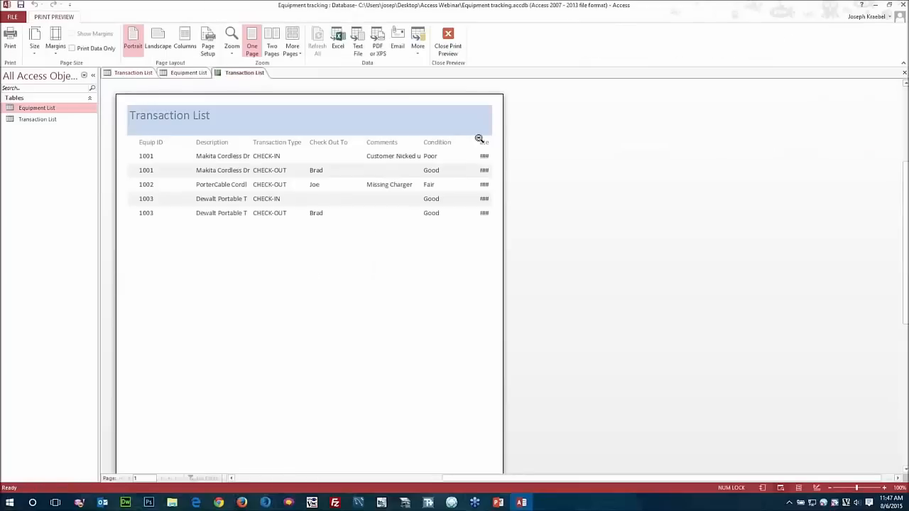
- View the whole report page, and close the print preview and the Transaction List report
{"action": "left_click", "coordinate": [252, 172]}
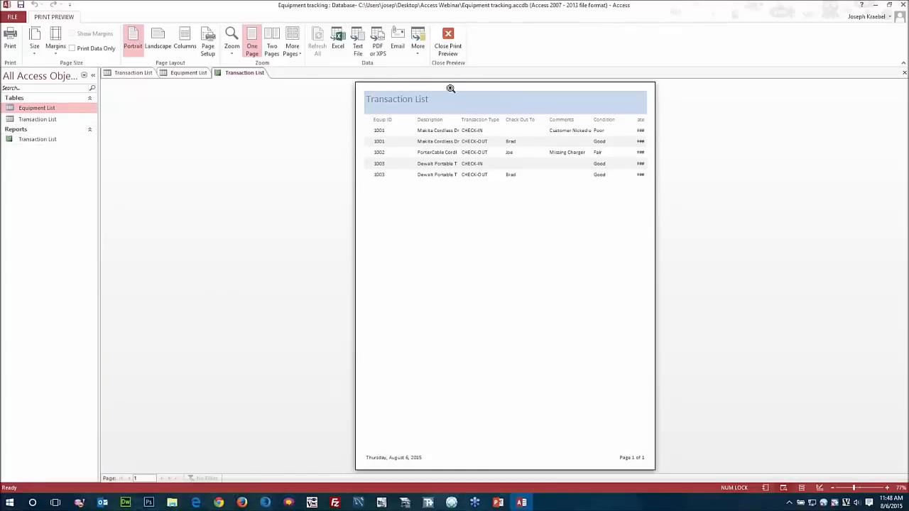
{"action": "left_click", "coordinate": [447, 43]}
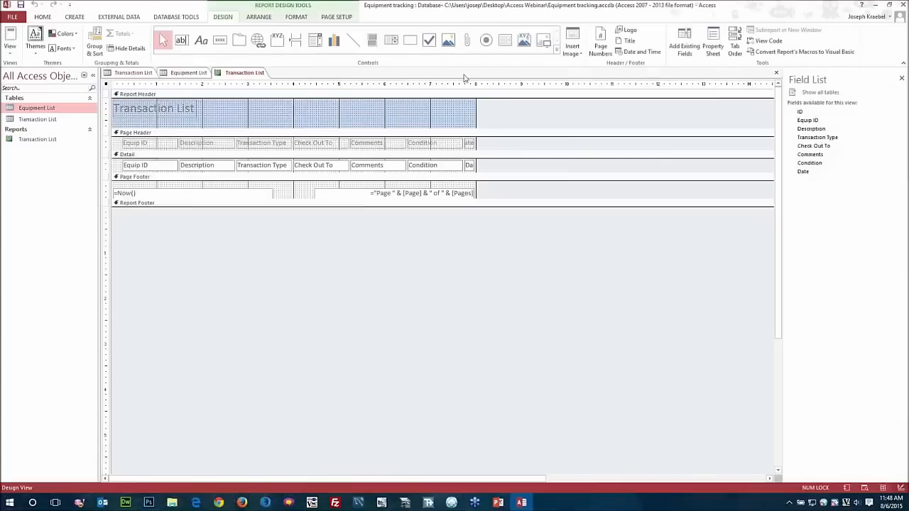
{"action": "left_click", "coordinate": [776, 72]}
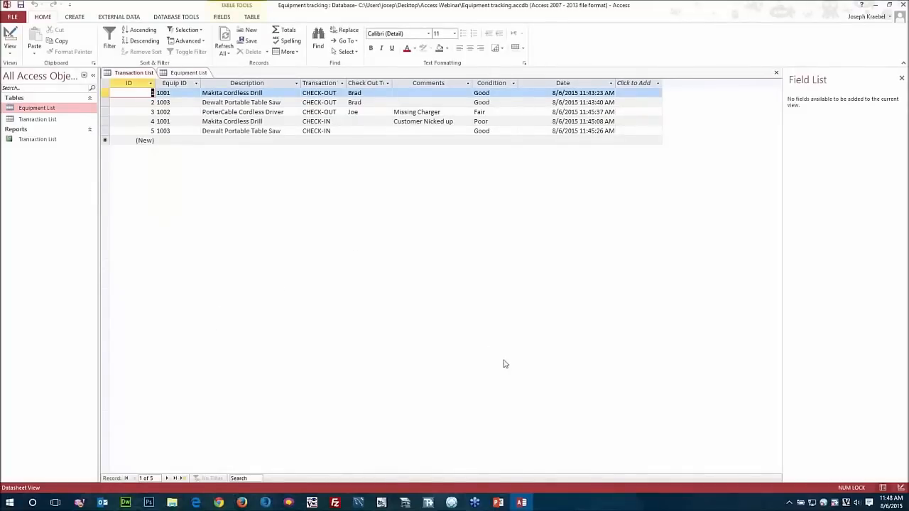
- Switch to the Pocket Controller device view and delete all records from the device's Equipment List data
{"action": "left_click", "coordinate": [381, 503]}
{"action": "left_click", "coordinate": [296, 413]}
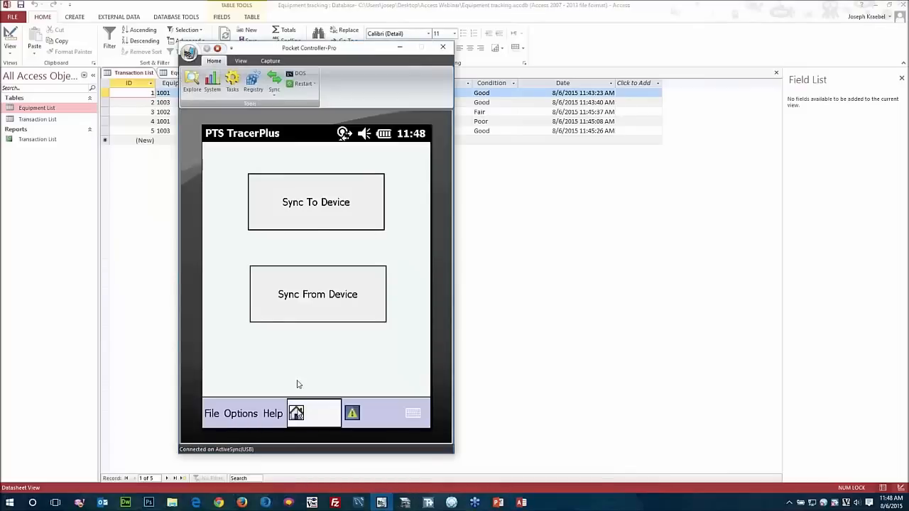
{"action": "left_click", "coordinate": [289, 179]}
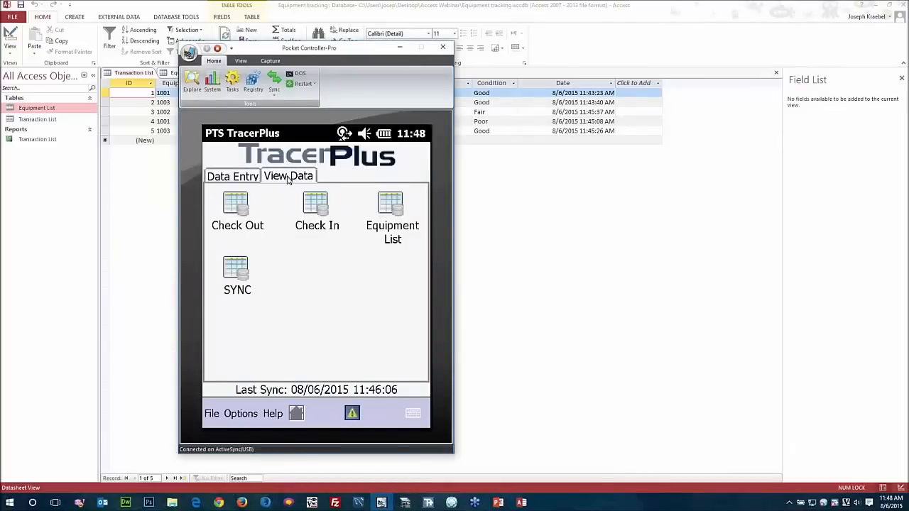
{"action": "left_click", "coordinate": [387, 207]}
{"action": "left_click", "coordinate": [241, 416]}
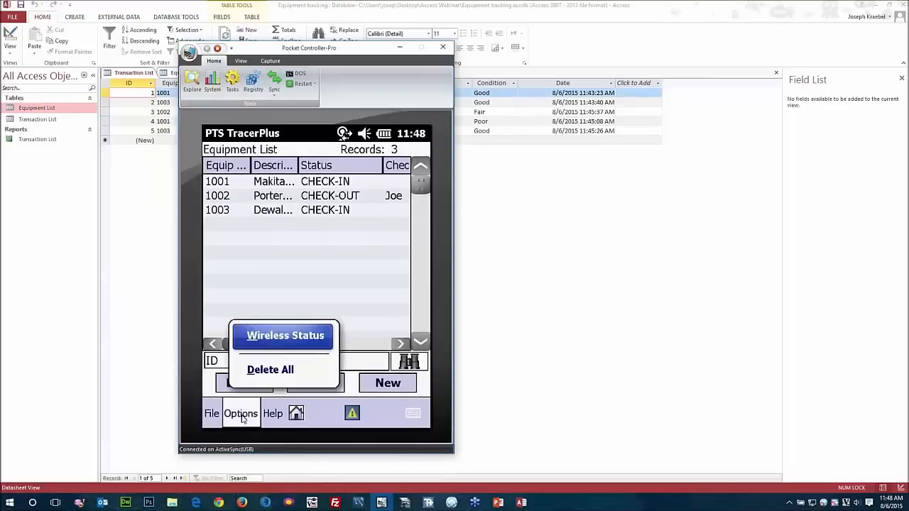
{"action": "left_click", "coordinate": [274, 372]}
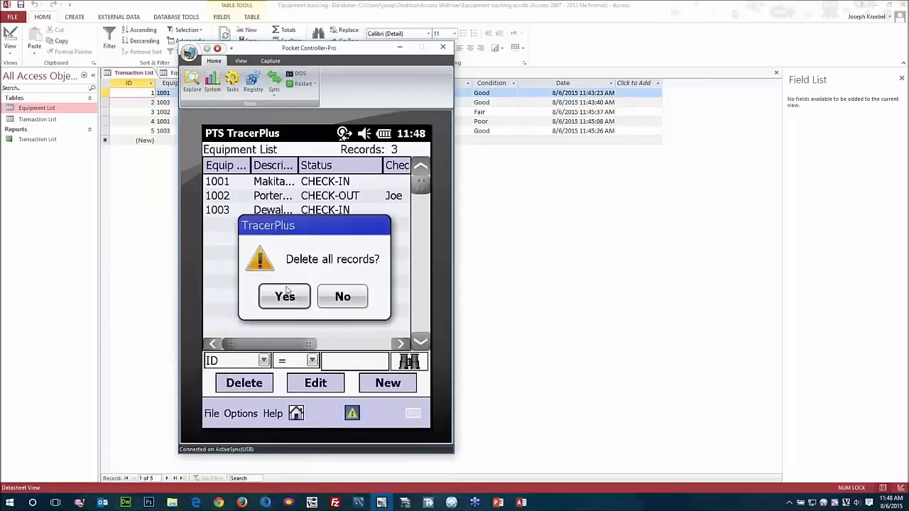
{"action": "left_click", "coordinate": [286, 291]}
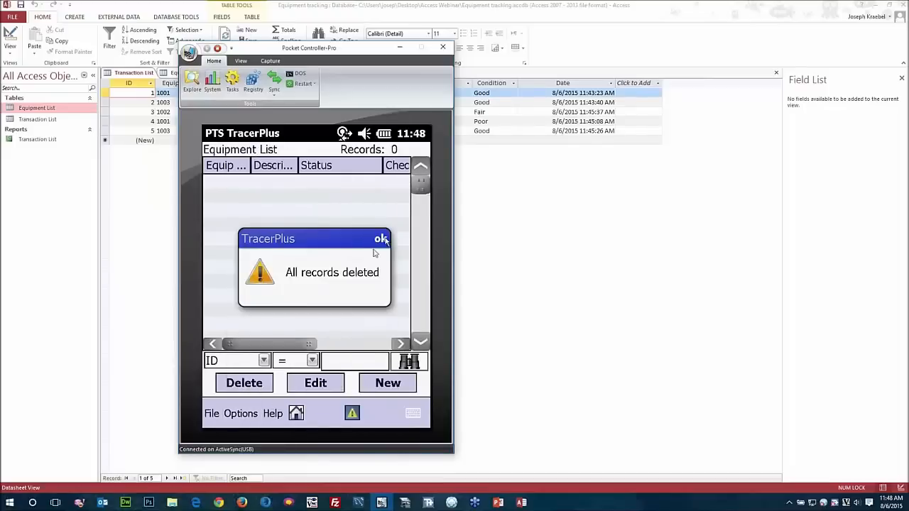
{"action": "left_click", "coordinate": [381, 239]}
- Check the stored records of the Check In and Check Out sessions on the device, and return to the home screen
{"action": "left_click", "coordinate": [296, 413]}
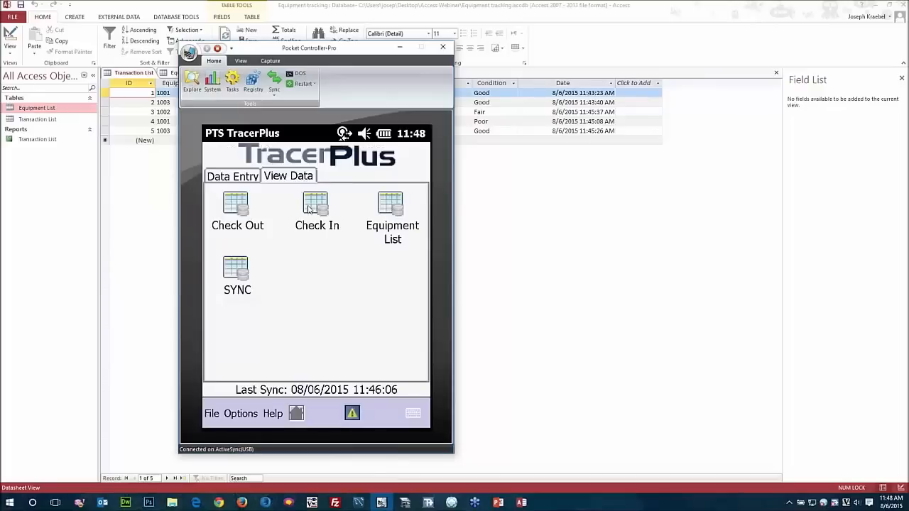
{"action": "left_click", "coordinate": [315, 205]}
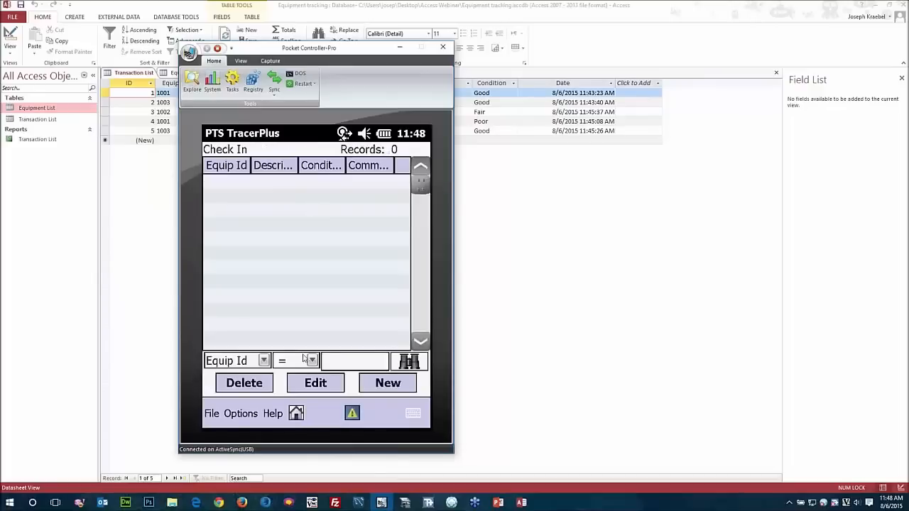
{"action": "left_click", "coordinate": [296, 413]}
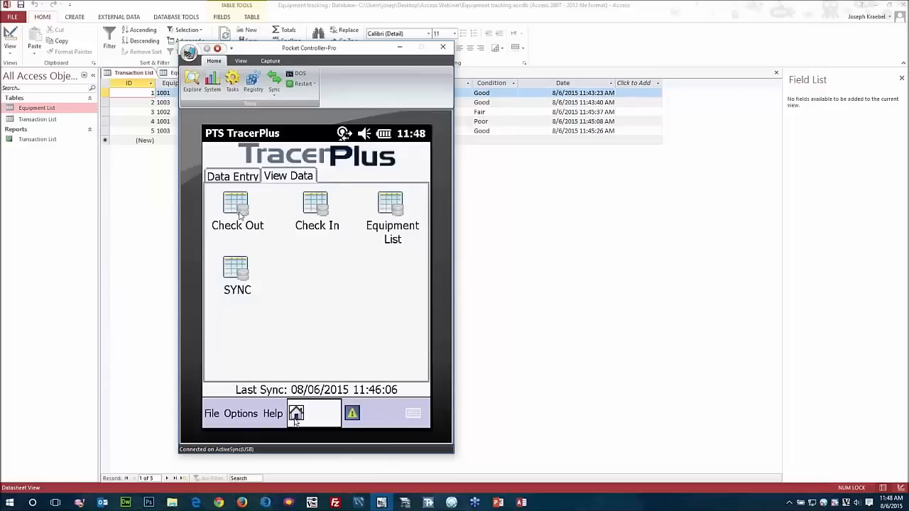
{"action": "left_click", "coordinate": [239, 214]}
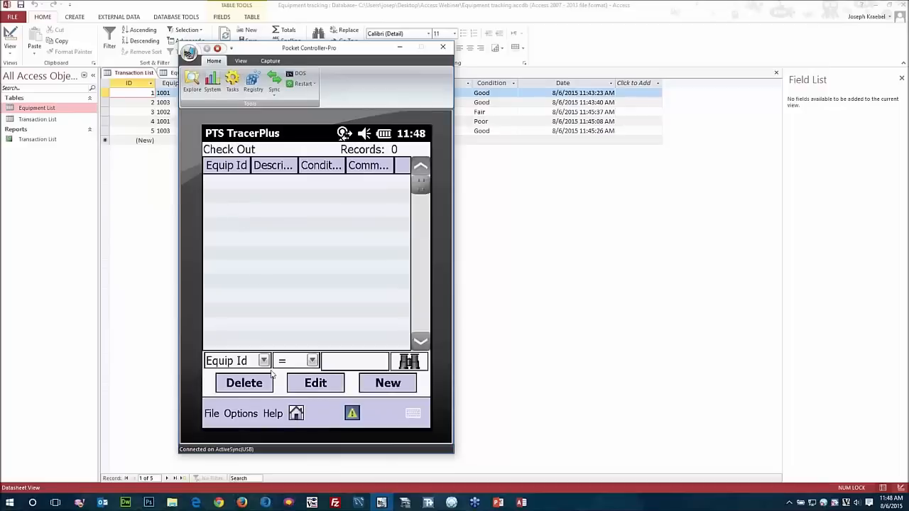
{"action": "left_click", "coordinate": [296, 414]}
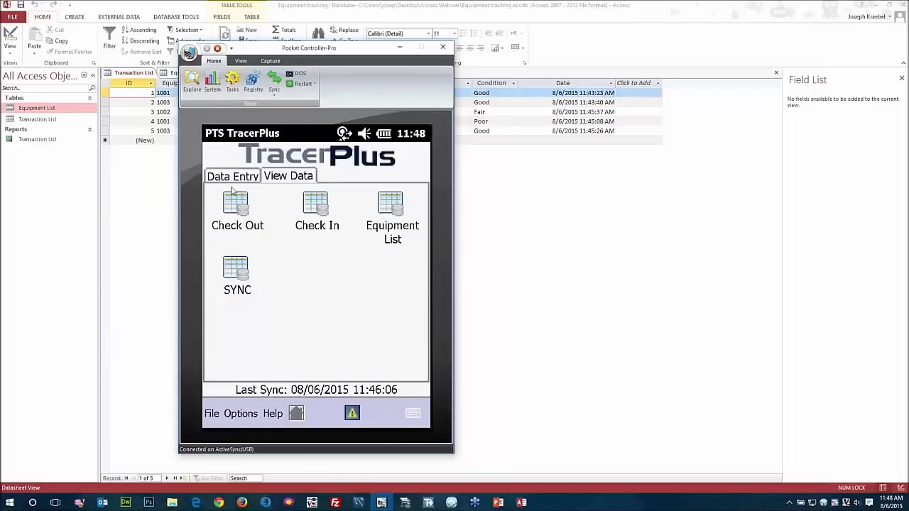
- Switch to TracerPlus Connect and create a Live profile linked to the Equipment Tracking V1.tpp desktop project
{"action": "left_click", "coordinate": [428, 501]}
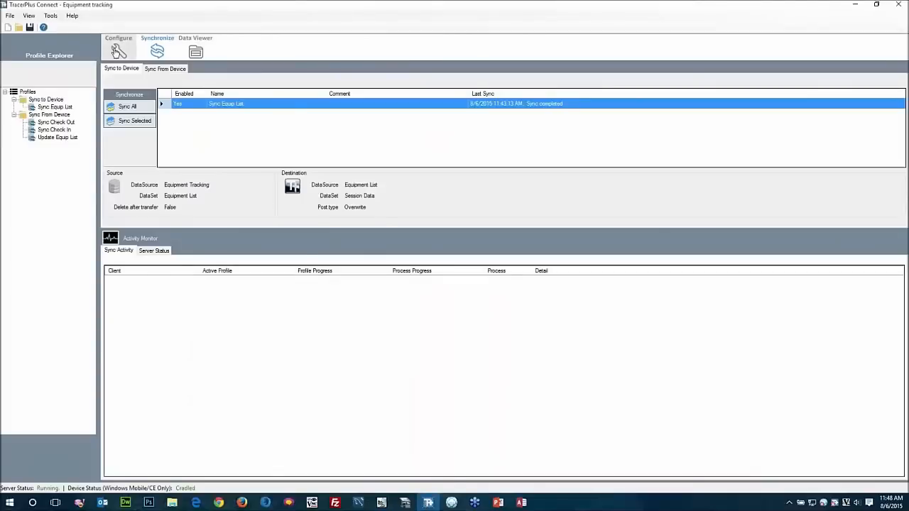
{"action": "left_click", "coordinate": [118, 51]}
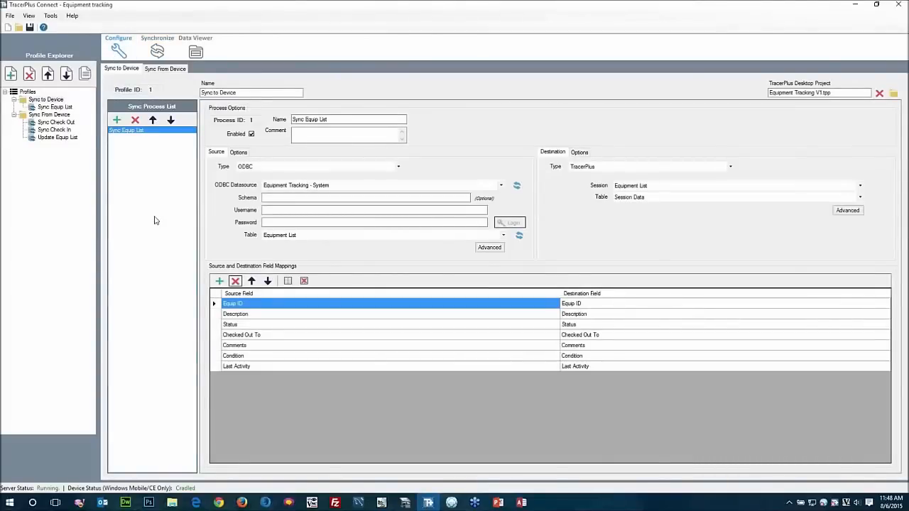
{"action": "left_click", "coordinate": [10, 74]}
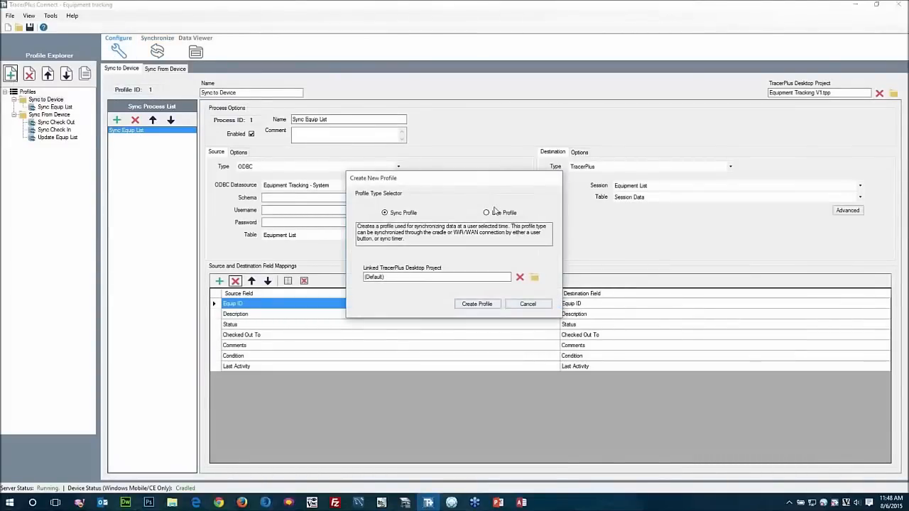
{"action": "left_click", "coordinate": [486, 213]}
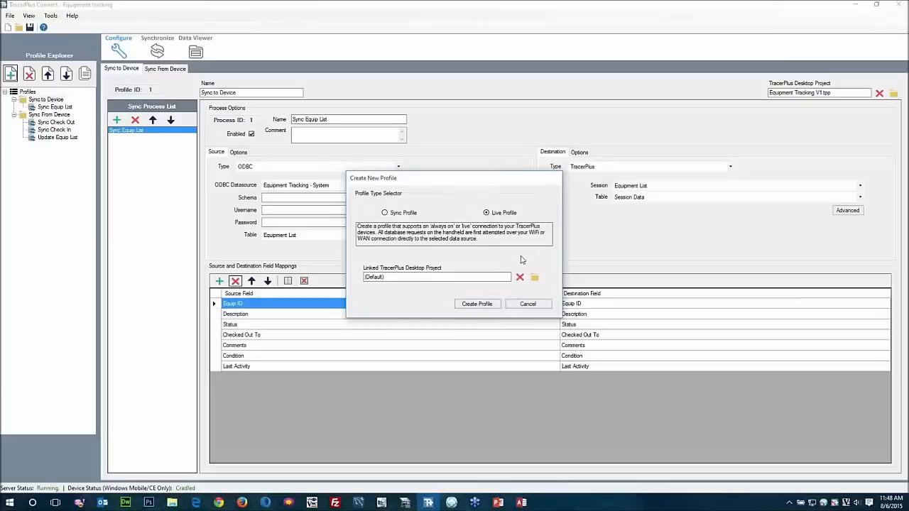
{"action": "left_click", "coordinate": [533, 279]}
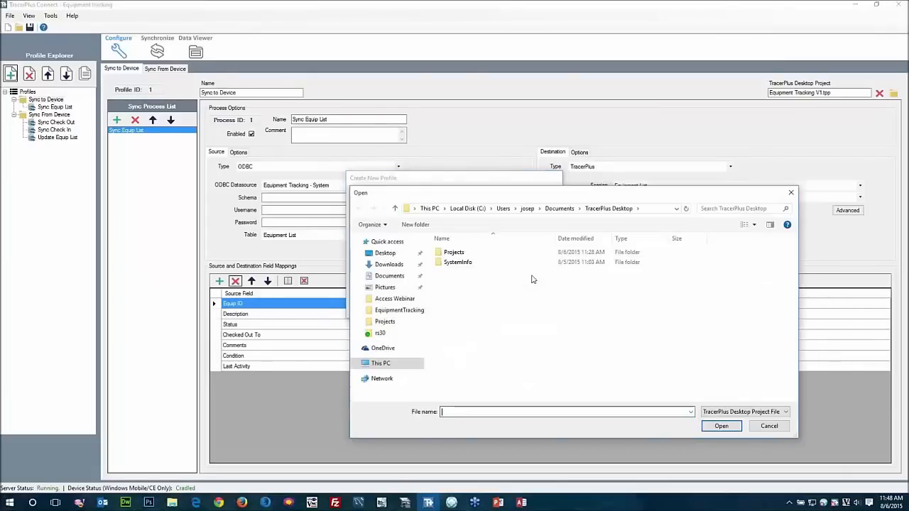
{"action": "double_click", "coordinate": [460, 254]}
{"action": "scroll", "coordinate": [460, 260], "scroll_direction": "down", "scroll_amount": 10}
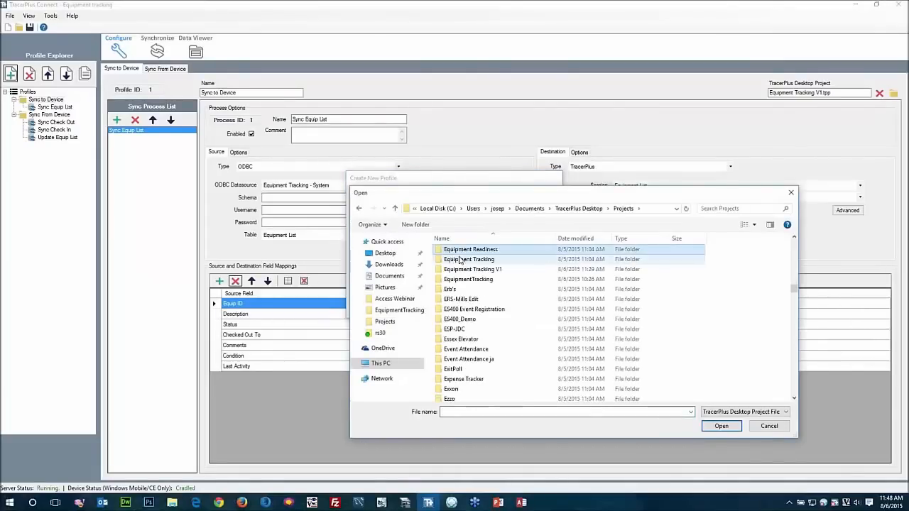
{"action": "double_click", "coordinate": [478, 272]}
{"action": "double_click", "coordinate": [480, 274]}
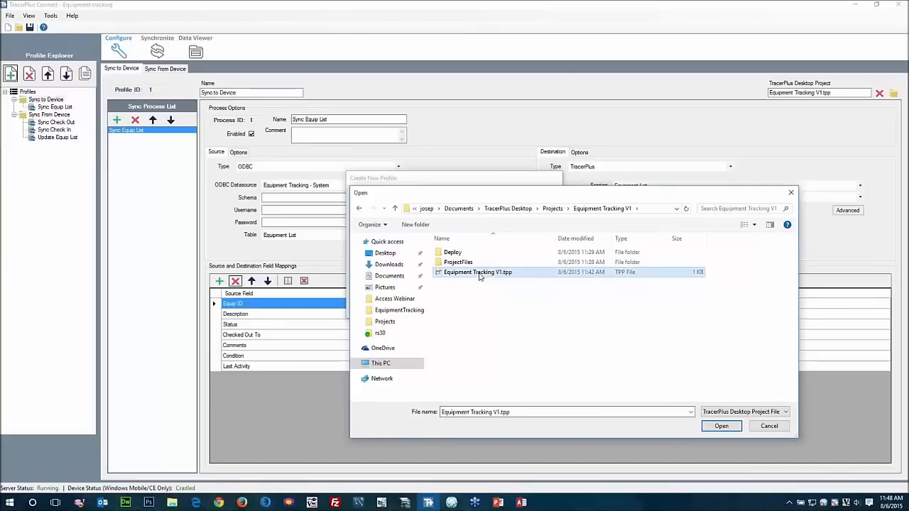
{"action": "left_click", "coordinate": [489, 300]}
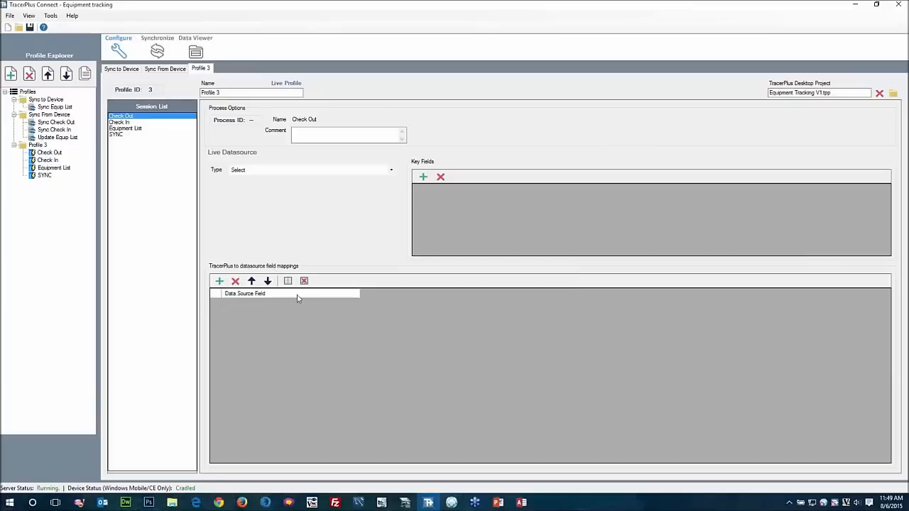
- Switch to TracerPlus Desktop and add a field named ID at the end of the Check Out session's field settings
{"action": "left_click", "coordinate": [405, 503]}
{"action": "left_click", "coordinate": [40, 93]}
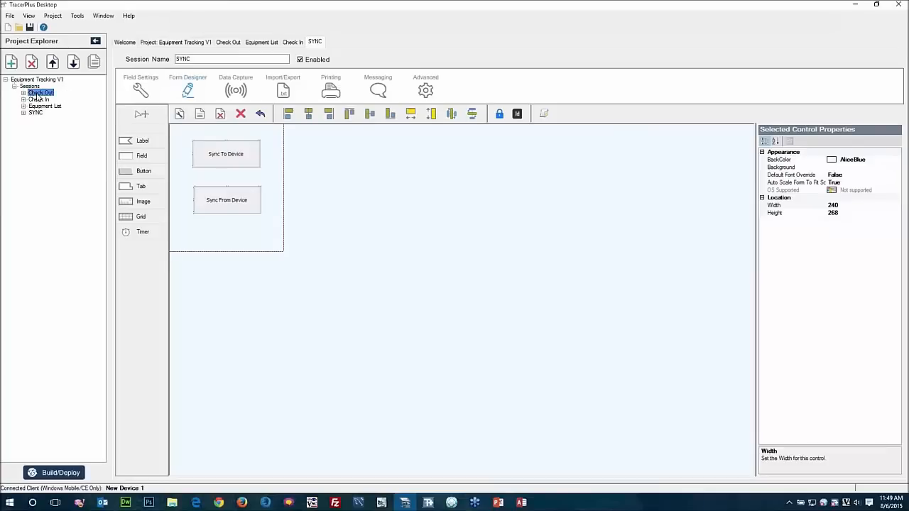
{"action": "left_click", "coordinate": [136, 92]}
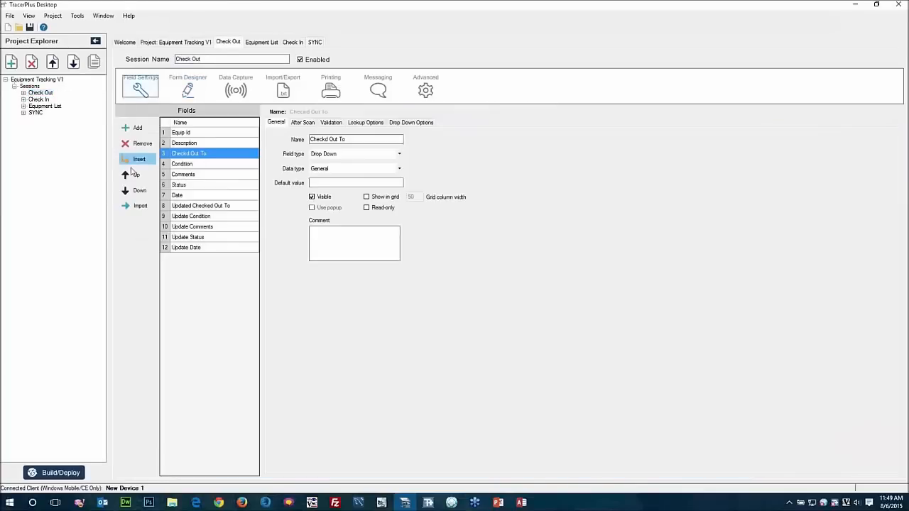
{"action": "left_click", "coordinate": [132, 128]}
{"action": "left_click", "coordinate": [200, 259]}
{"action": "left_click", "coordinate": [200, 261]}
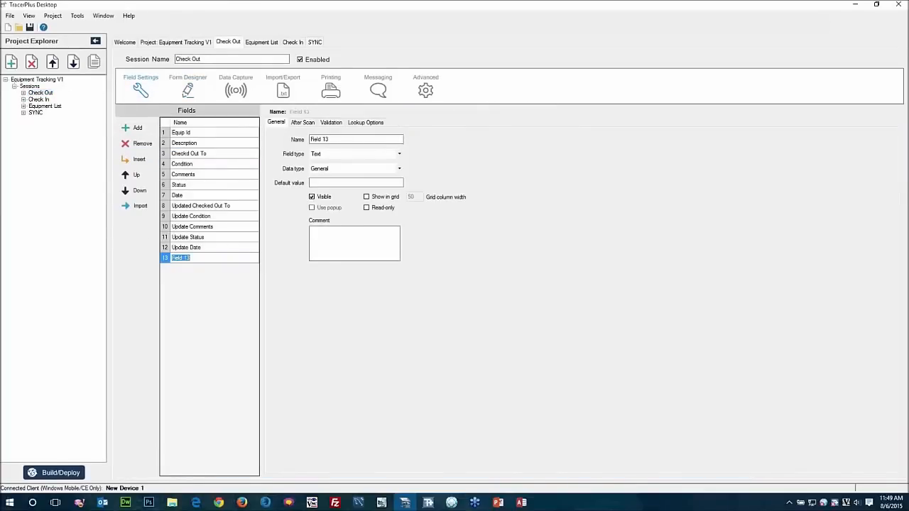
{"action": "type", "text": "UID"}
{"action": "key", "text": "Return"}
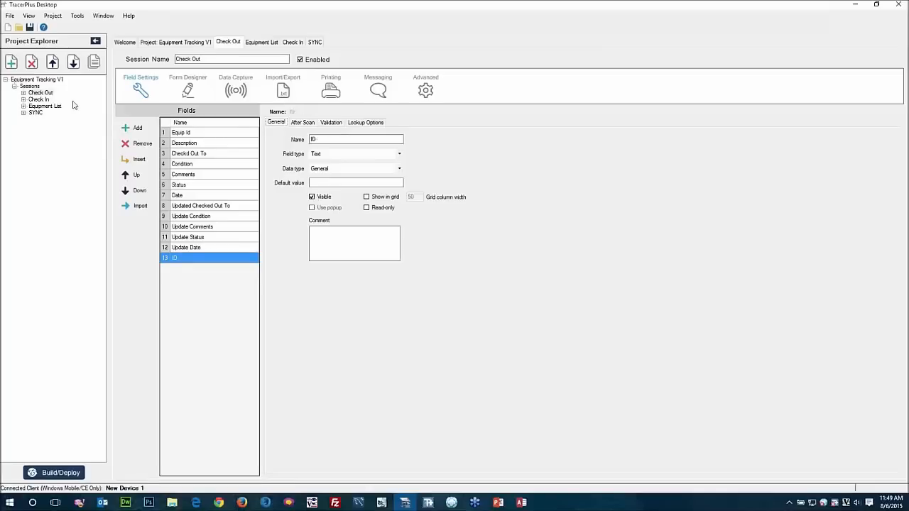
- Add a field named ID at the end of the Check In session's field settings and save the project
{"action": "left_click", "coordinate": [48, 101]}
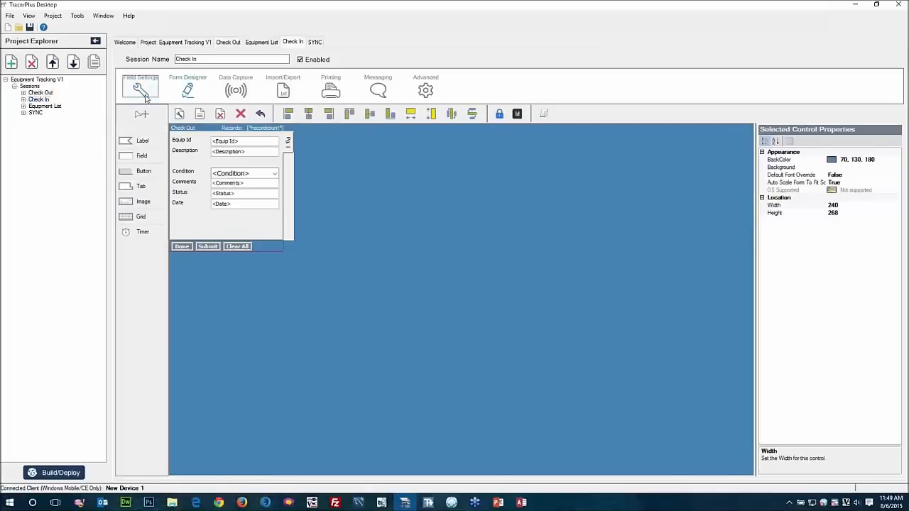
{"action": "left_click", "coordinate": [141, 90]}
{"action": "left_click", "coordinate": [133, 127]}
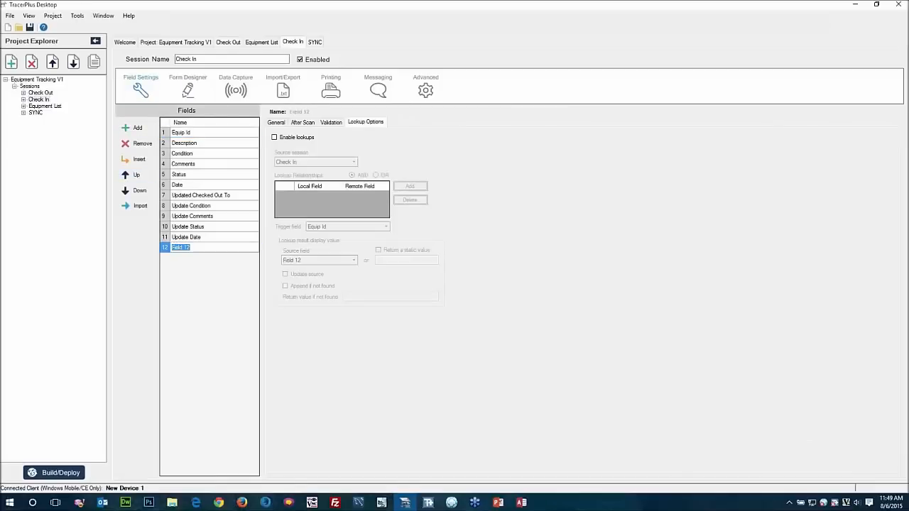
{"action": "type", "text": "ID"}
{"action": "key", "text": "Return"}
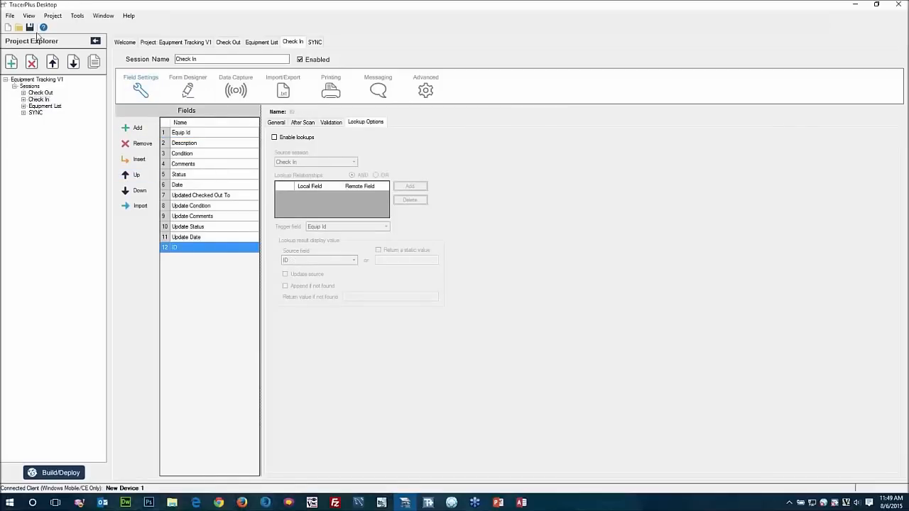
- Switch to TracerPlus Connect and delete the Live profile named Profile 3
{"action": "left_click", "coordinate": [428, 503]}
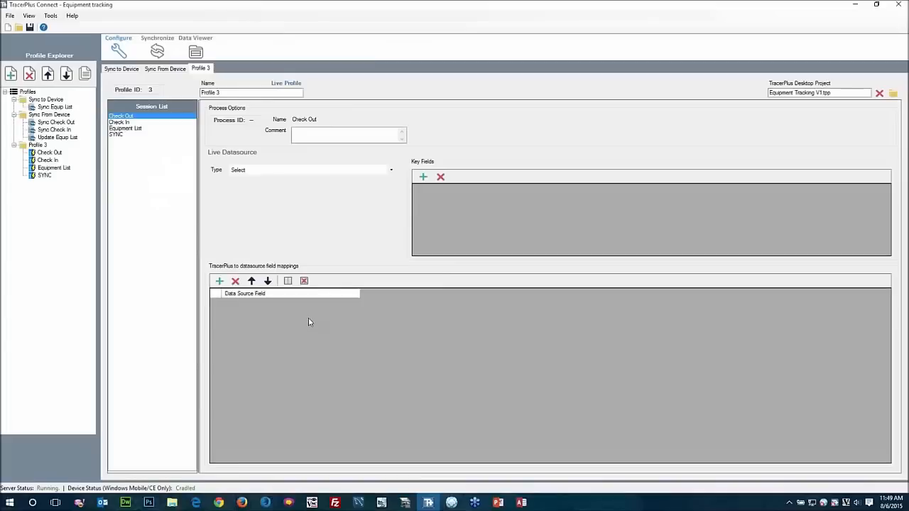
{"action": "left_click", "coordinate": [32, 145]}
{"action": "left_click", "coordinate": [29, 73]}
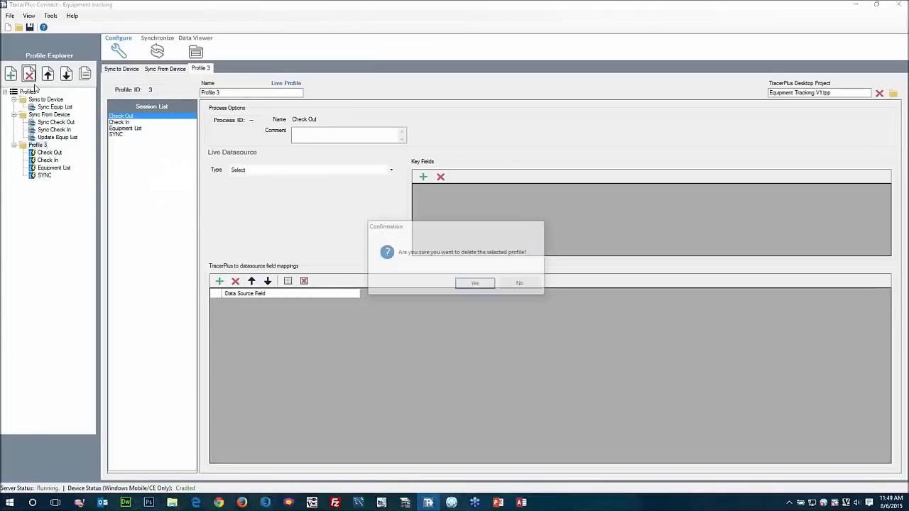
{"action": "left_click", "coordinate": [474, 285]}
- Create a new Live profile linked to Equipment Tracking V1.tpp from the Equipment Tracking V1 project folder
{"action": "left_click", "coordinate": [11, 77]}
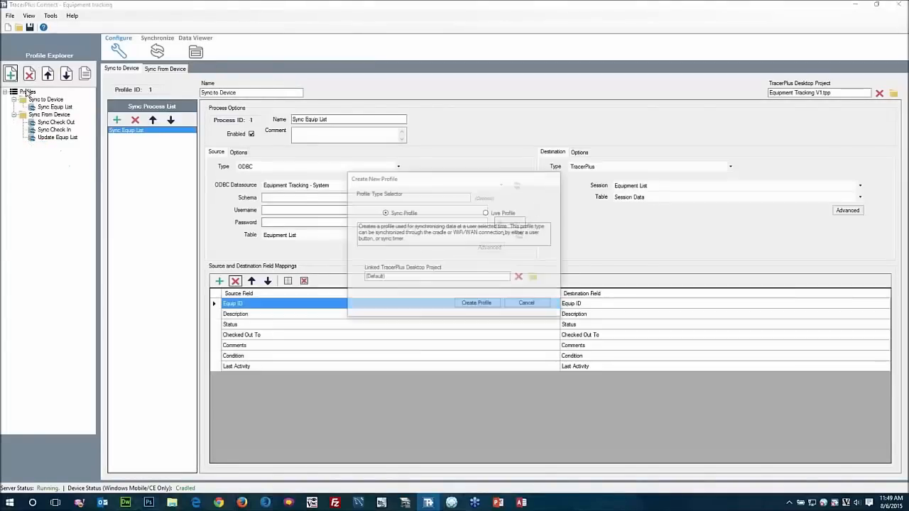
{"action": "left_click", "coordinate": [497, 215]}
{"action": "left_click", "coordinate": [534, 277]}
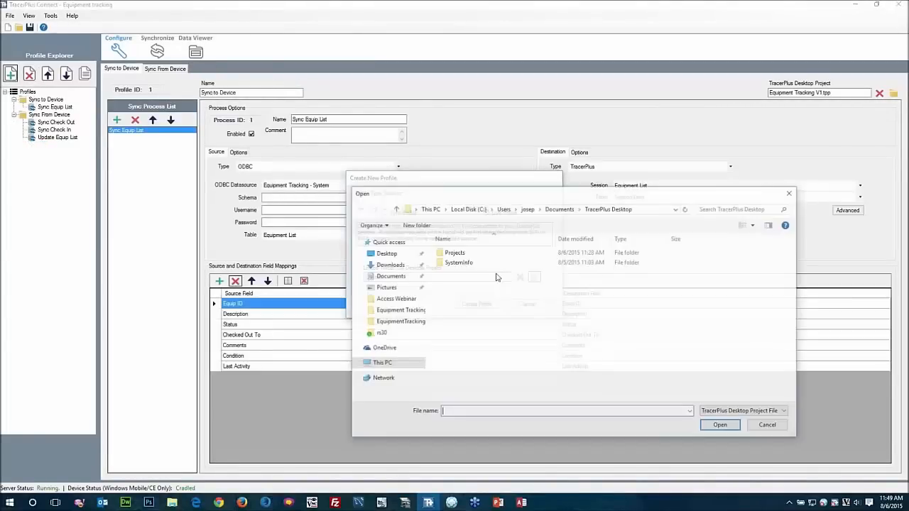
{"action": "scroll", "coordinate": [461, 277], "scroll_direction": "down", "scroll_amount": 20}
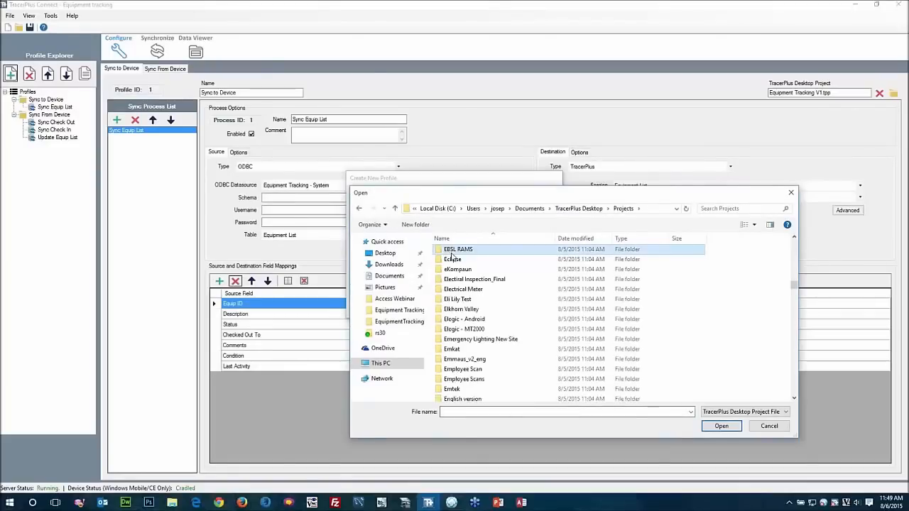
{"action": "double_click", "coordinate": [470, 279]}
{"action": "double_click", "coordinate": [473, 271]}
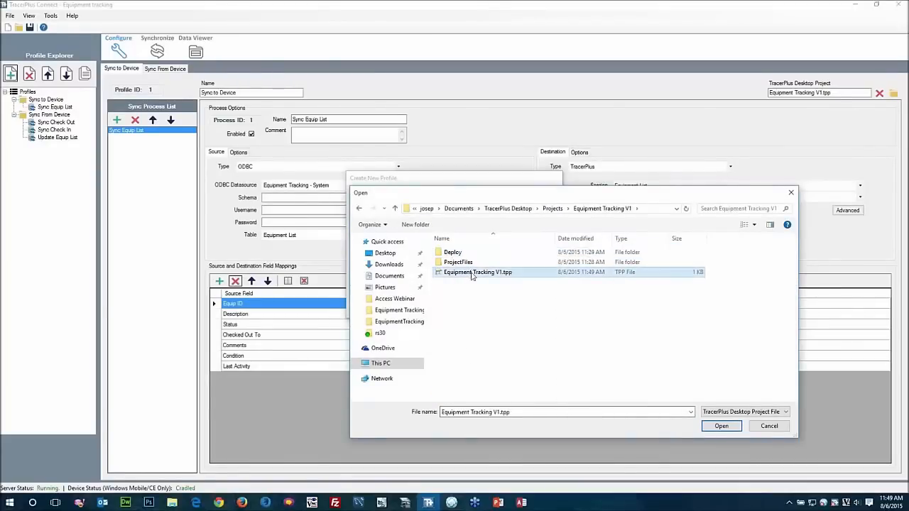
{"action": "left_click", "coordinate": [477, 303]}
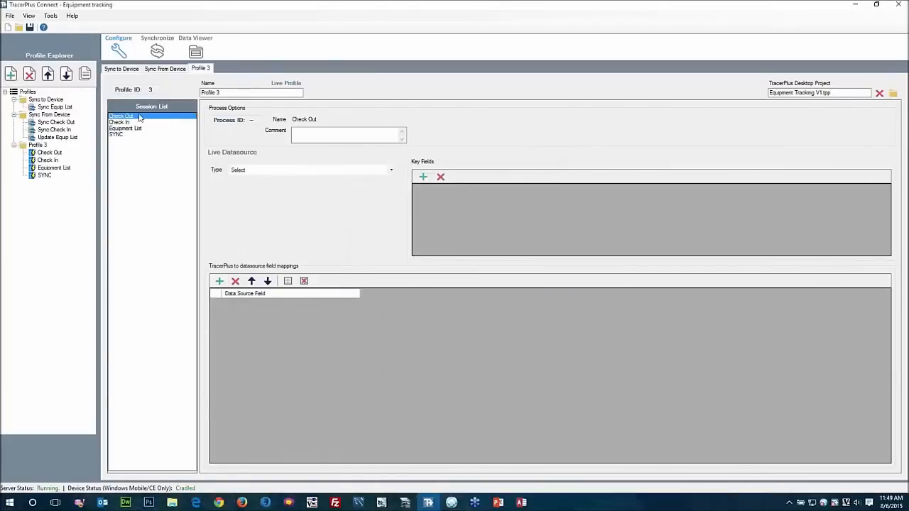
- Connect the Check Out session to the ODBC datasource TracerPlus Connect Sample - System, using the 10 Field Sample table
{"action": "left_click", "coordinate": [241, 175]}
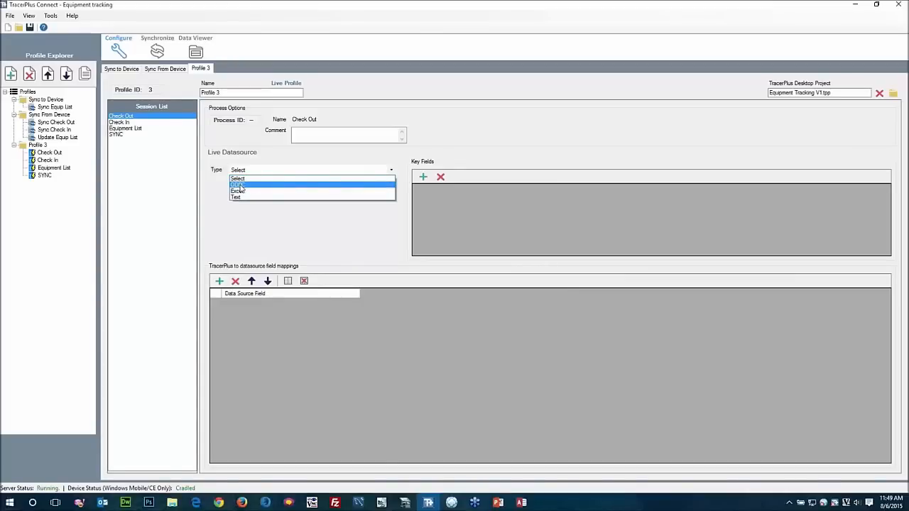
{"action": "left_click", "coordinate": [241, 186]}
{"action": "left_click", "coordinate": [261, 191]}
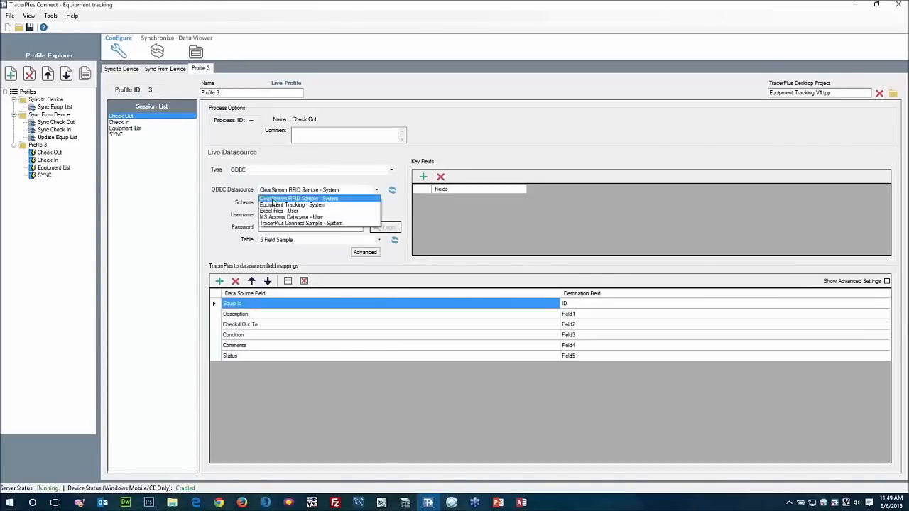
{"action": "left_click", "coordinate": [273, 205]}
{"action": "left_click", "coordinate": [378, 241]}
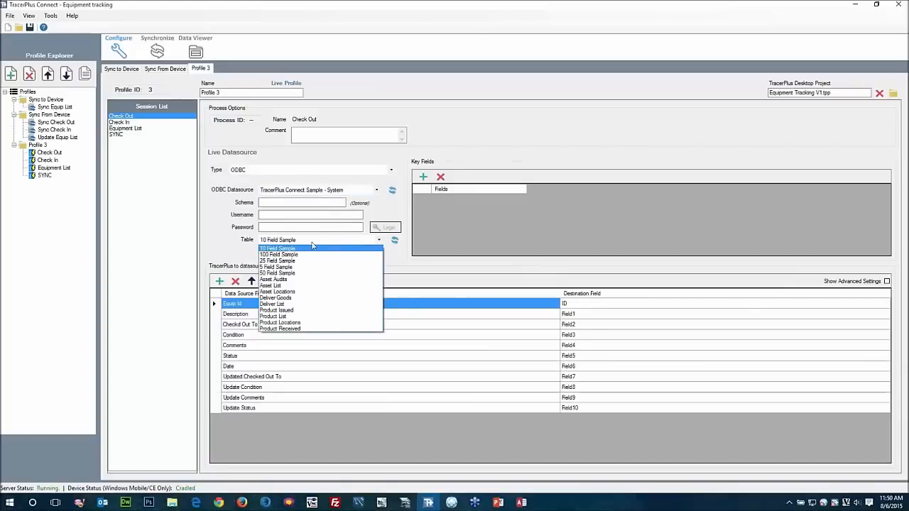
{"action": "left_click", "coordinate": [268, 252]}
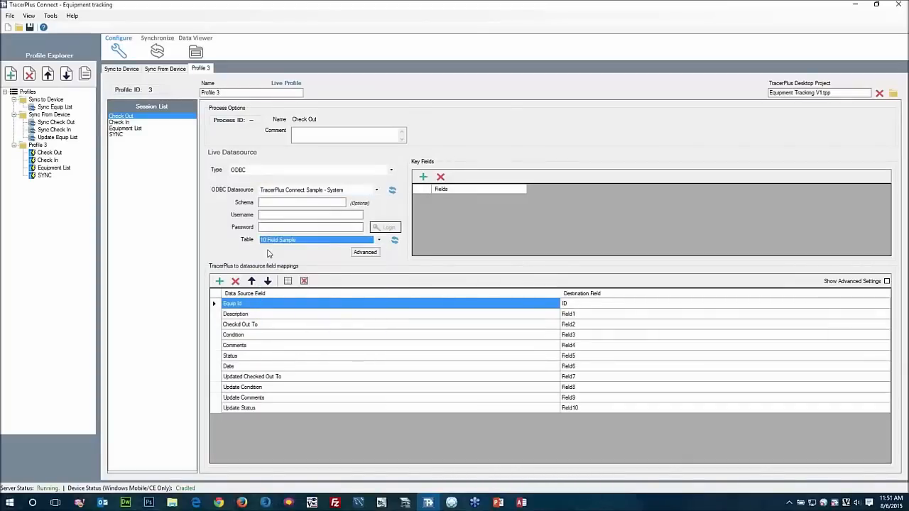
- Map Check Out's Equip Id through Date to Field1 through Field7 and remove the remaining update field mappings
{"action": "left_click", "coordinate": [237, 282]}
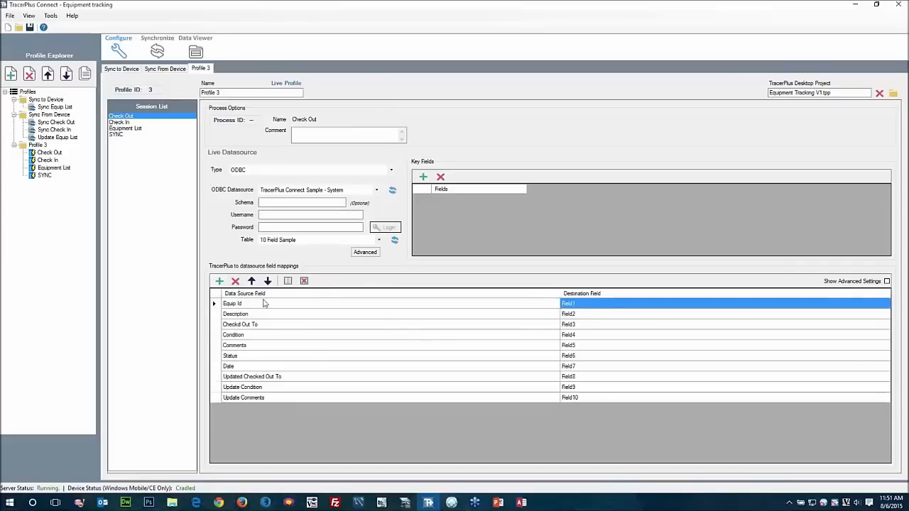
{"action": "left_click", "coordinate": [239, 376]}
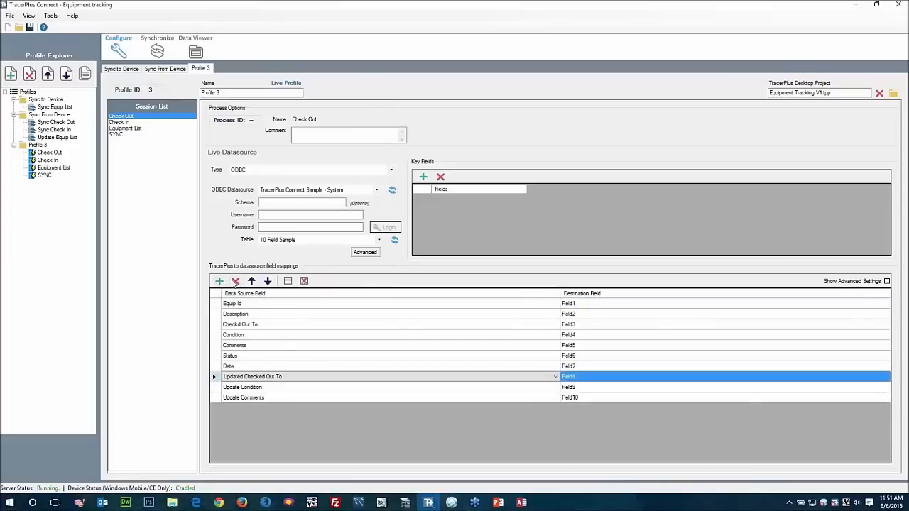
{"action": "left_click", "coordinate": [235, 282]}
{"action": "left_click", "coordinate": [235, 282]}
{"action": "left_click", "coordinate": [235, 282]}
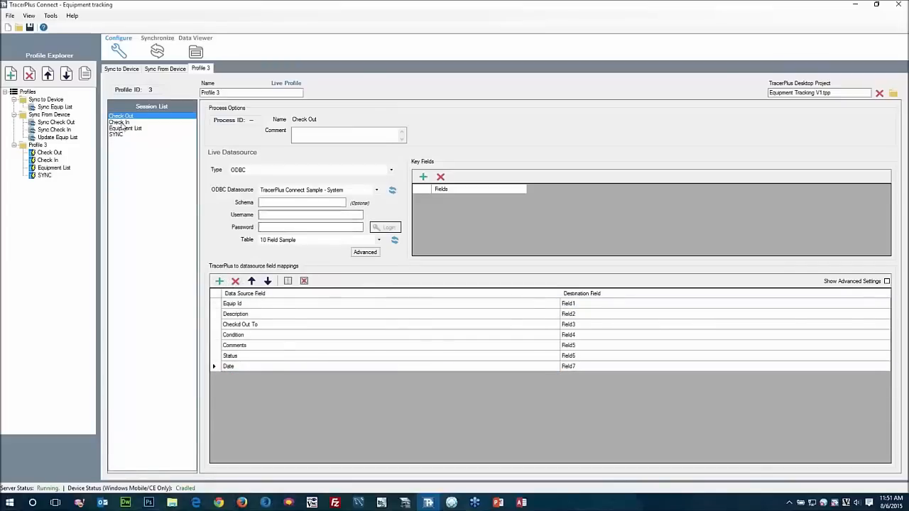
- Connect the Check In session to the ODBC datasource TracerPlus Connect Sample - System
{"action": "left_click", "coordinate": [119, 122]}
{"action": "left_click", "coordinate": [288, 173]}
{"action": "left_click", "coordinate": [275, 190]}
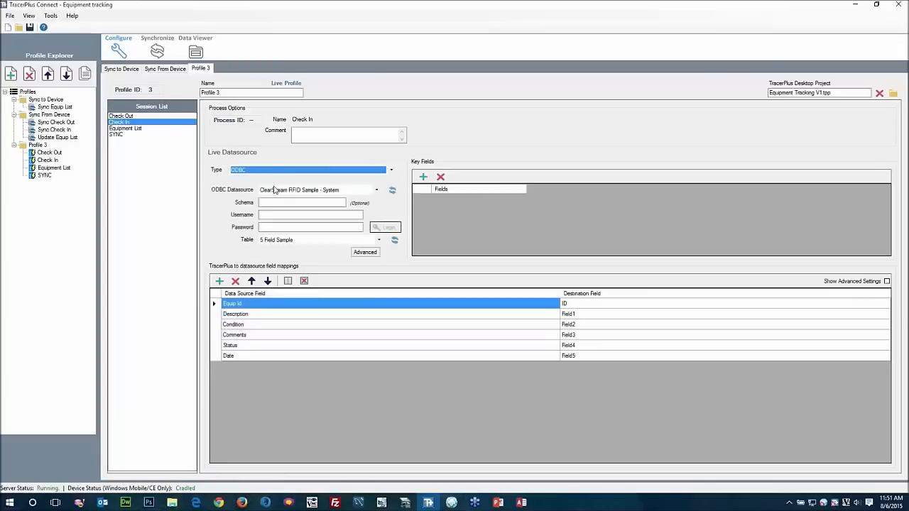
{"action": "left_click", "coordinate": [287, 190]}
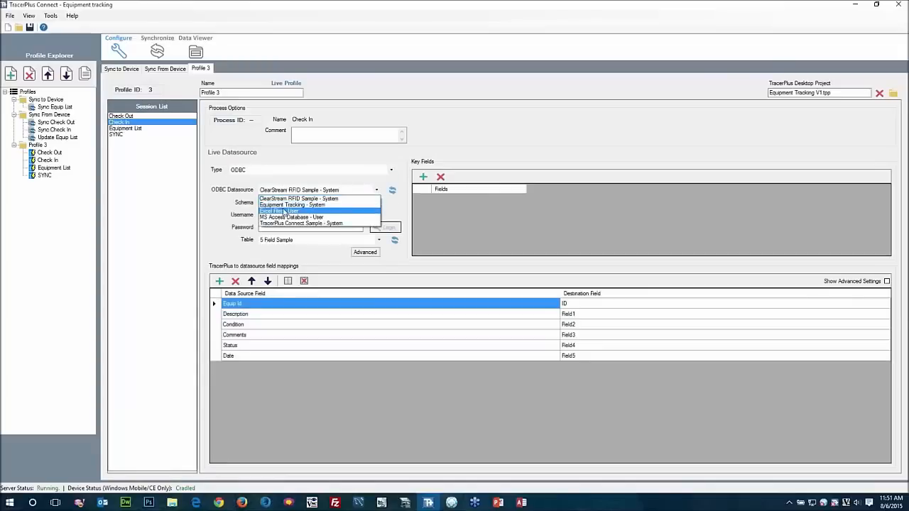
{"action": "left_click", "coordinate": [298, 222]}
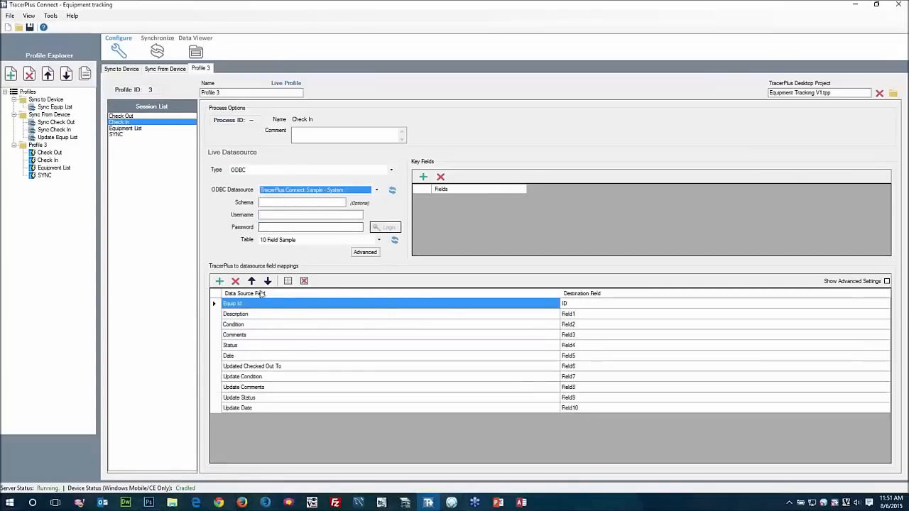
- Map Check In's Equip Id through Date to Field1 through Field6, and map source field ID to destination ID in the seventh row
{"action": "left_click", "coordinate": [572, 305]}
{"action": "left_click", "coordinate": [235, 281]}
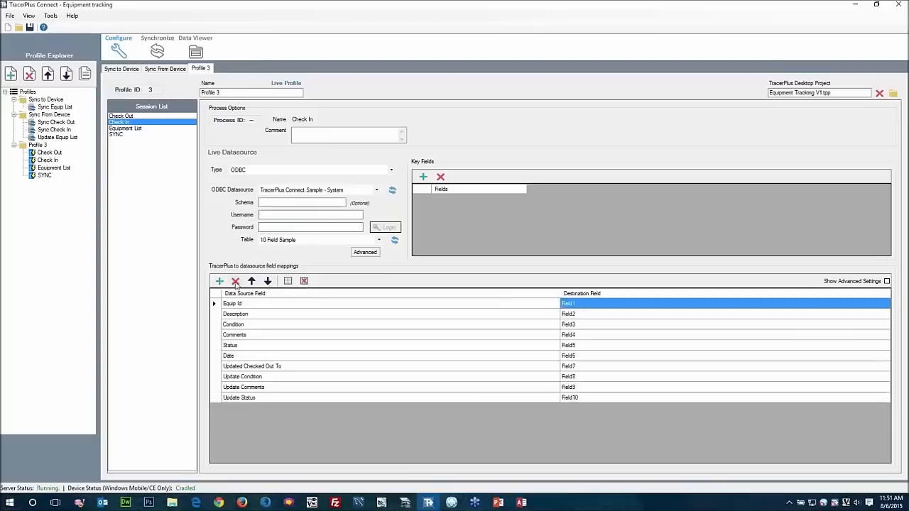
{"action": "left_click", "coordinate": [235, 368]}
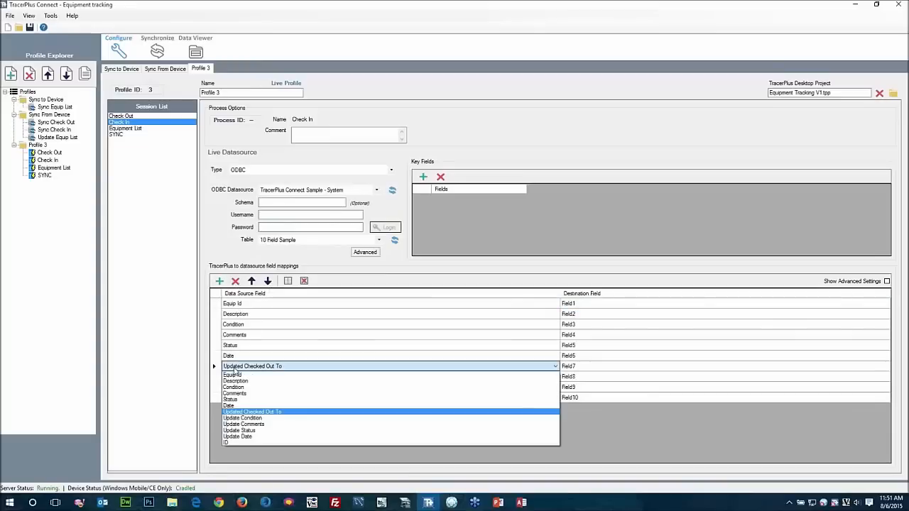
{"action": "left_click", "coordinate": [229, 440]}
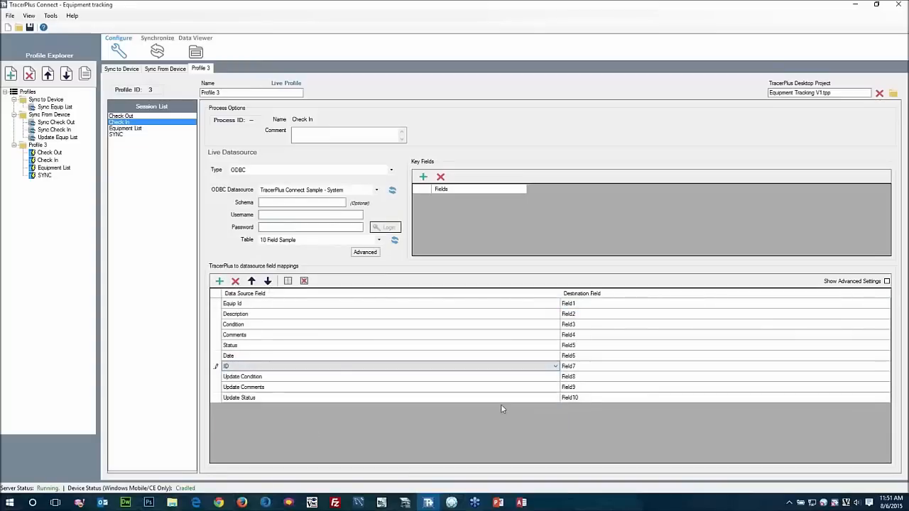
{"action": "left_click", "coordinate": [566, 367]}
{"action": "left_click", "coordinate": [566, 367]}
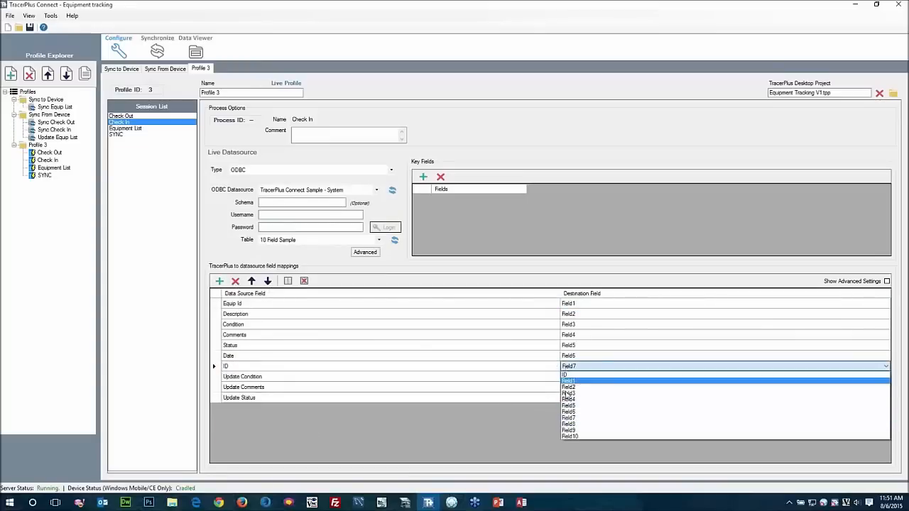
{"action": "left_click", "coordinate": [565, 376]}
- Remove the Update Condition, Update Comments and Update Status mappings from the Check In session
{"action": "left_click", "coordinate": [215, 376]}
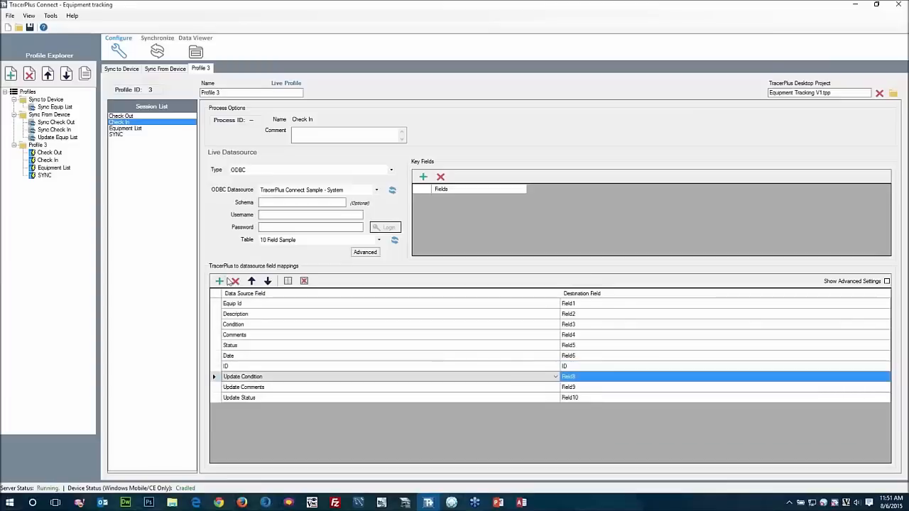
{"action": "left_click", "coordinate": [235, 281]}
{"action": "left_click", "coordinate": [235, 281]}
{"action": "left_click", "coordinate": [235, 281]}
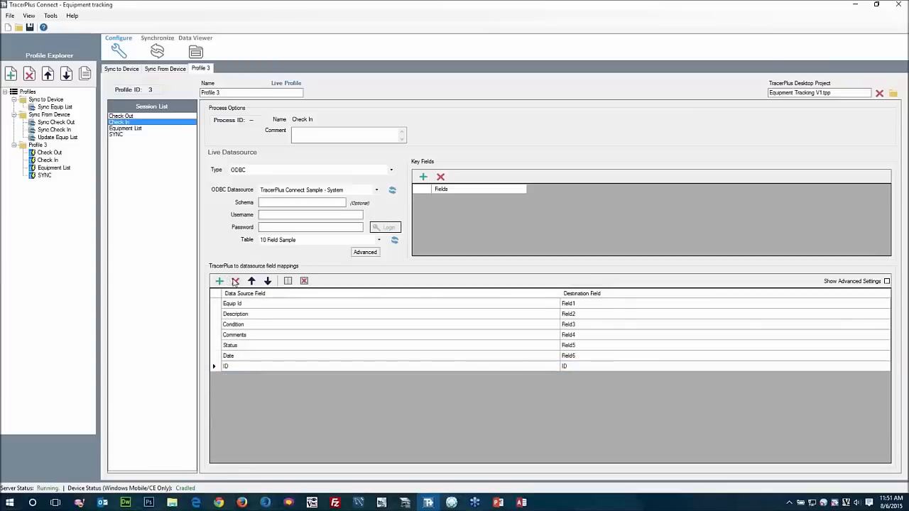
- Add a field mapping to the Check Out session from source field ID to destination field ID
{"action": "left_click", "coordinate": [121, 116]}
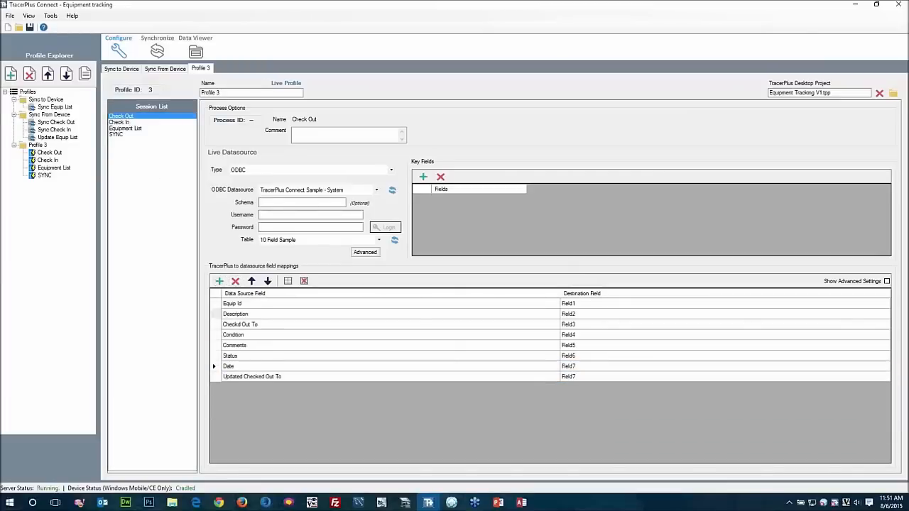
{"action": "left_click", "coordinate": [310, 376]}
{"action": "left_click", "coordinate": [310, 376]}
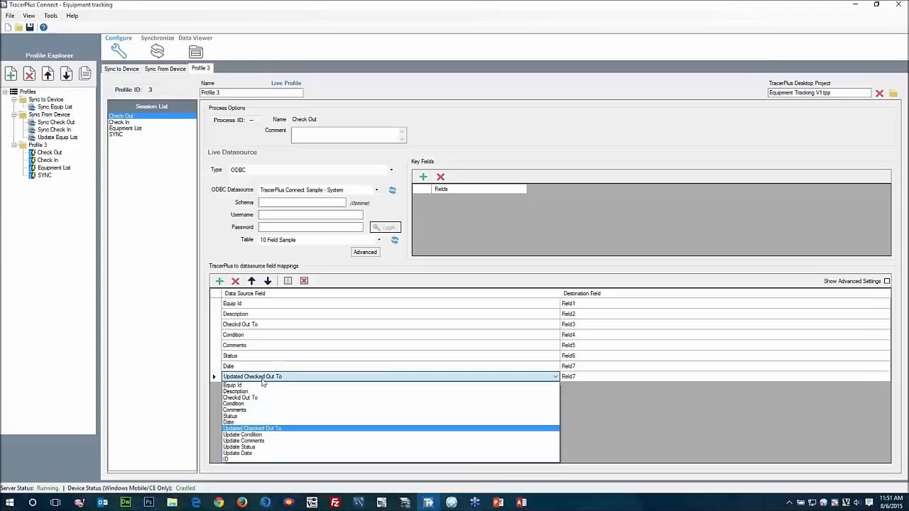
{"action": "left_click", "coordinate": [234, 459]}
{"action": "left_click", "coordinate": [568, 378]}
{"action": "left_click", "coordinate": [568, 378]}
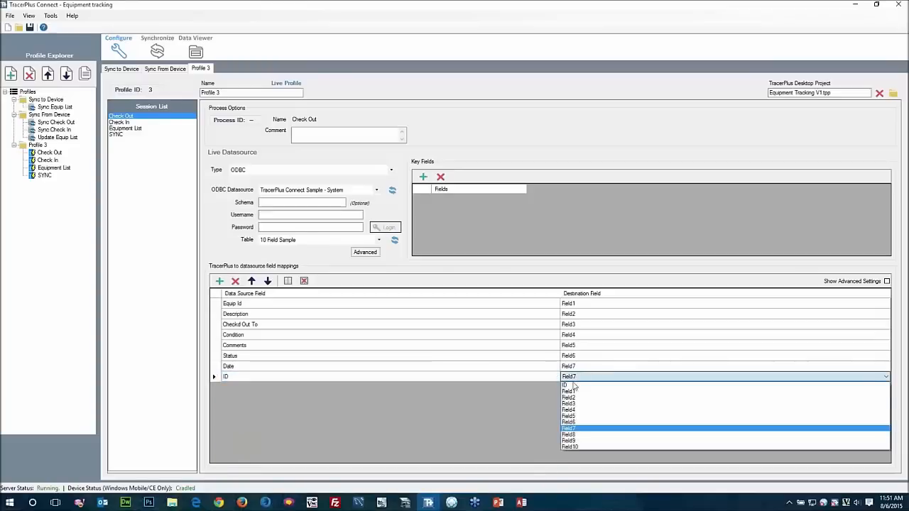
{"action": "left_click", "coordinate": [572, 385]}
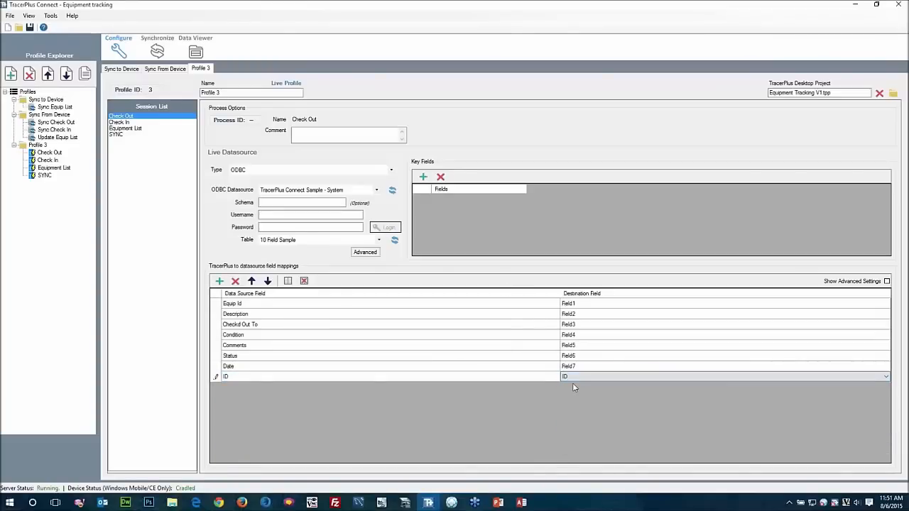
- Add ID as the key field of the Check Out session
{"action": "left_click", "coordinate": [424, 177]}
{"action": "left_click", "coordinate": [456, 198]}
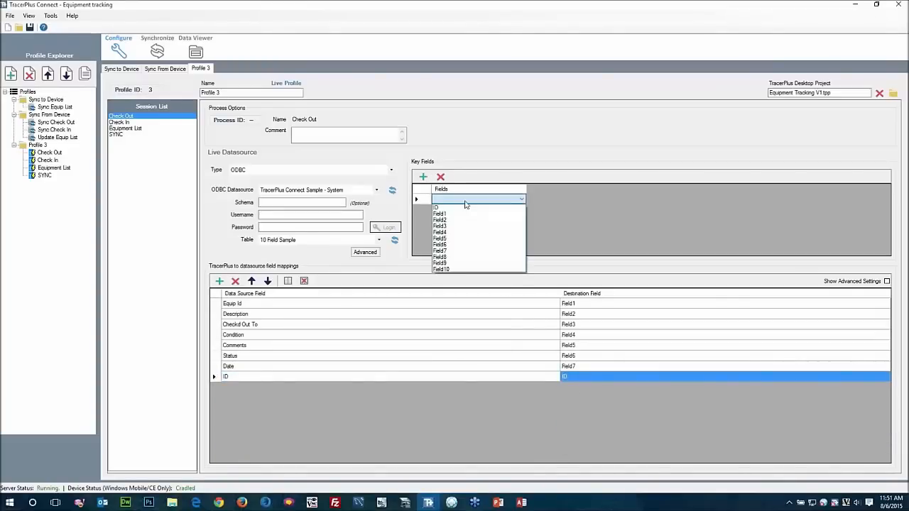
{"action": "left_click", "coordinate": [465, 206]}
- Add a key field to the Check In session's live datasource
{"action": "left_click", "coordinate": [129, 123]}
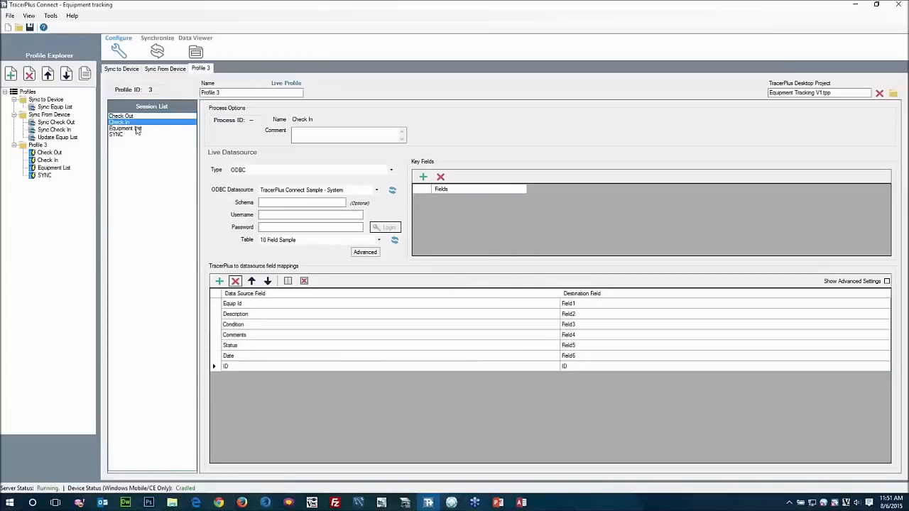
{"action": "left_click", "coordinate": [423, 177]}
{"action": "left_click", "coordinate": [455, 201]}
{"action": "left_click", "coordinate": [467, 206]}
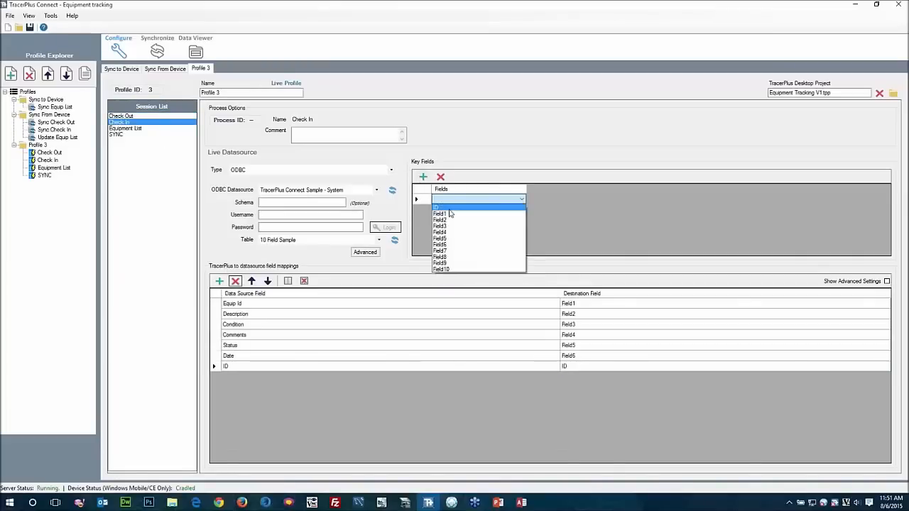
{"action": "left_click", "coordinate": [446, 217]}
- Connect the Equipment List session to the ODBC datasource TracerPlus Connect Sample - System, using the 25 Field Sample table
{"action": "left_click", "coordinate": [137, 129]}
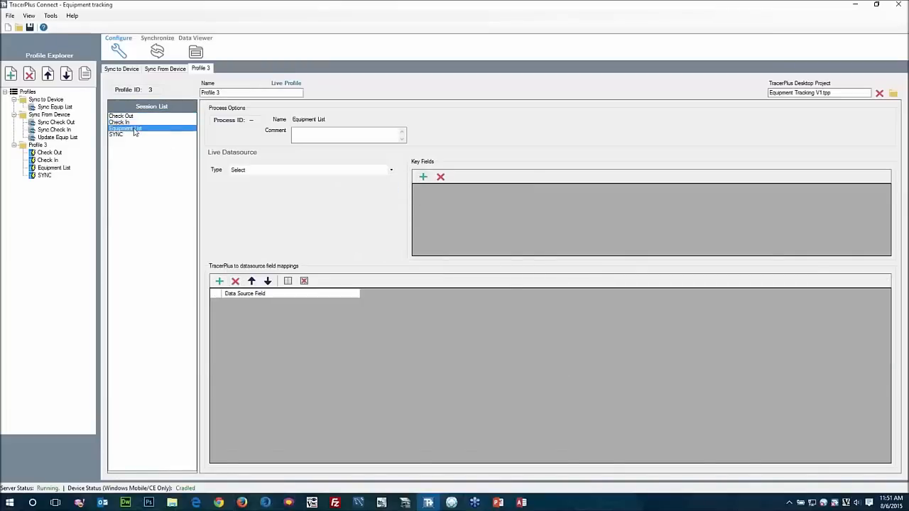
{"action": "left_click", "coordinate": [390, 171]}
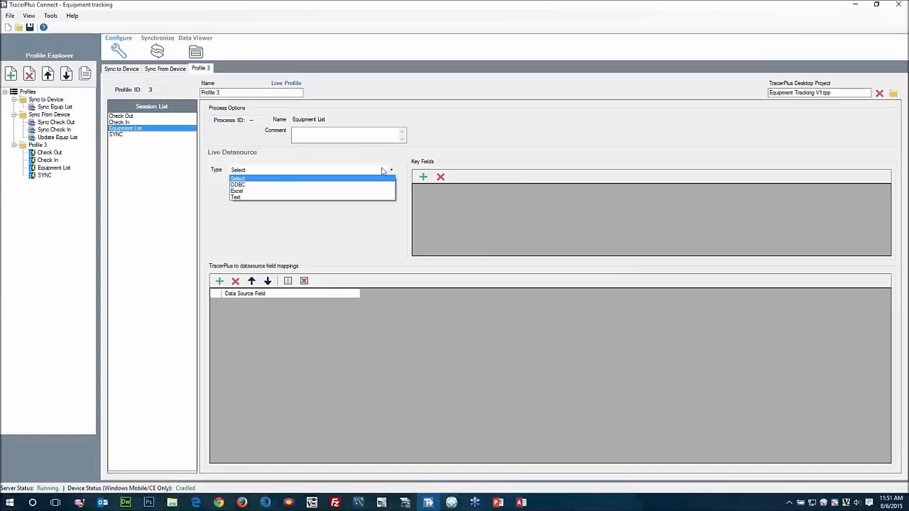
{"action": "left_click", "coordinate": [249, 186]}
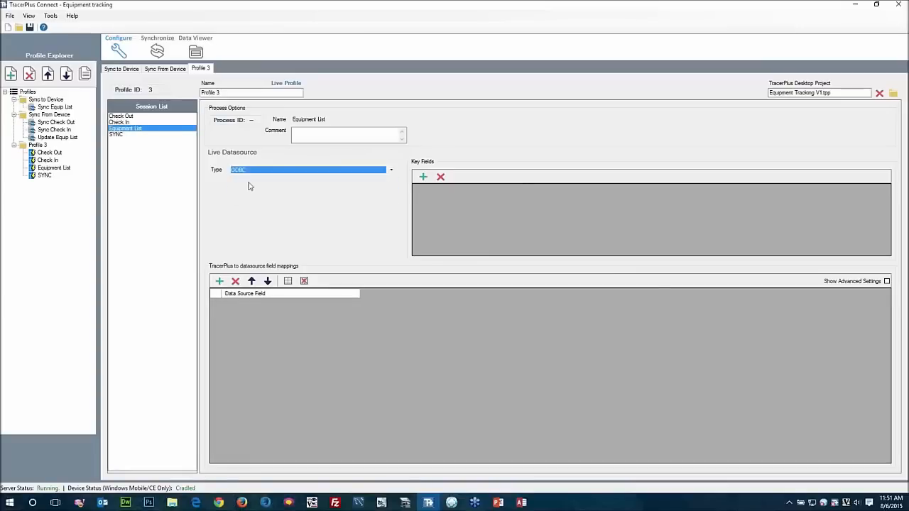
{"action": "left_click", "coordinate": [280, 190]}
{"action": "left_click", "coordinate": [331, 203]}
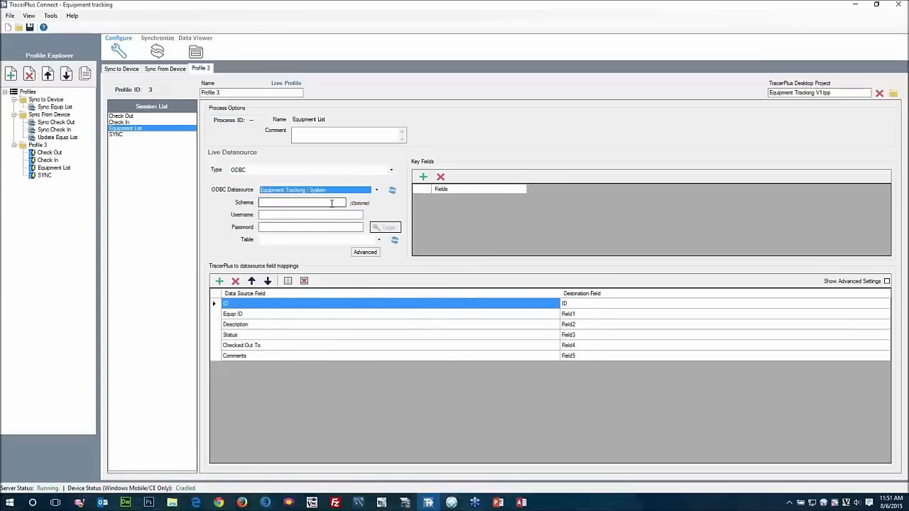
{"action": "left_click", "coordinate": [337, 192]}
{"action": "left_click", "coordinate": [290, 224]}
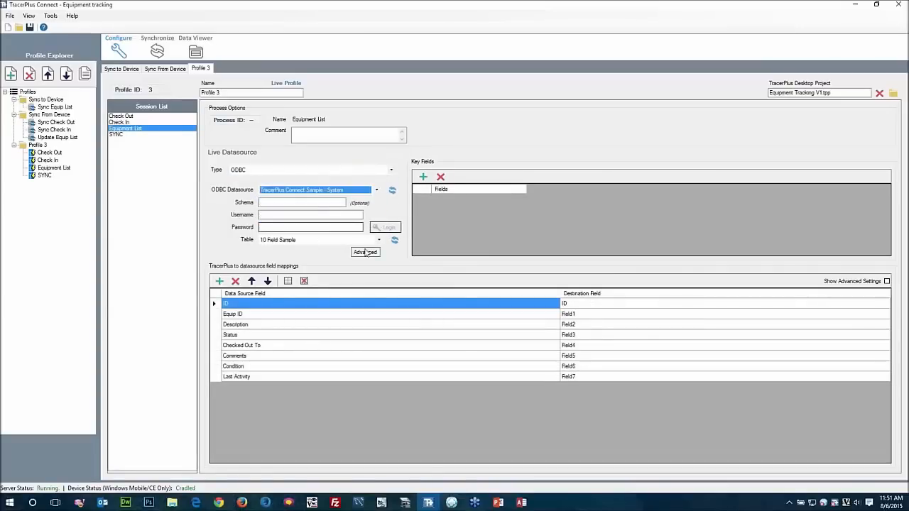
{"action": "left_click", "coordinate": [379, 241]}
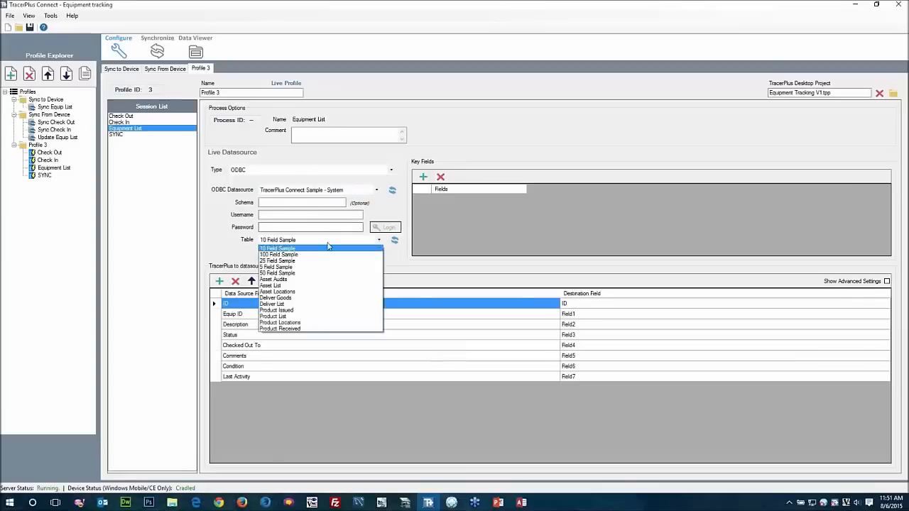
{"action": "left_click", "coordinate": [282, 262]}
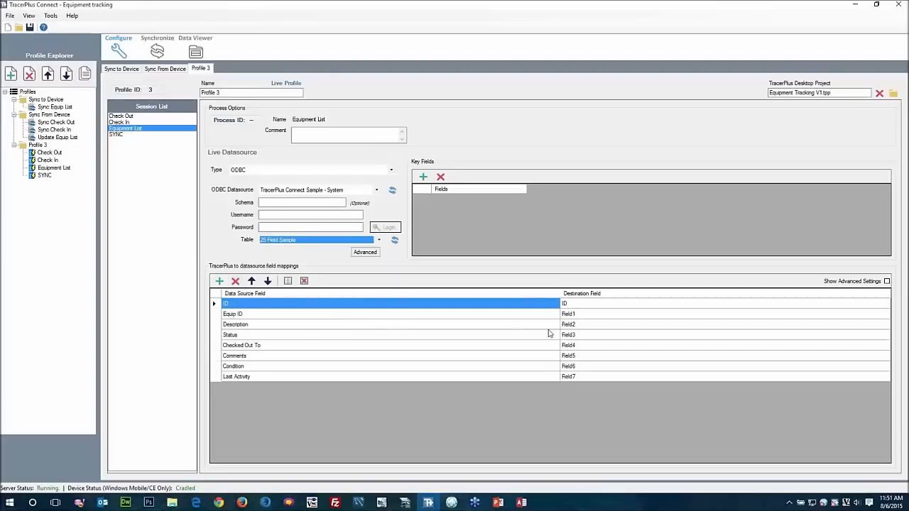
- Add ID as the key field of the Equipment List session
{"action": "left_click", "coordinate": [423, 177]}
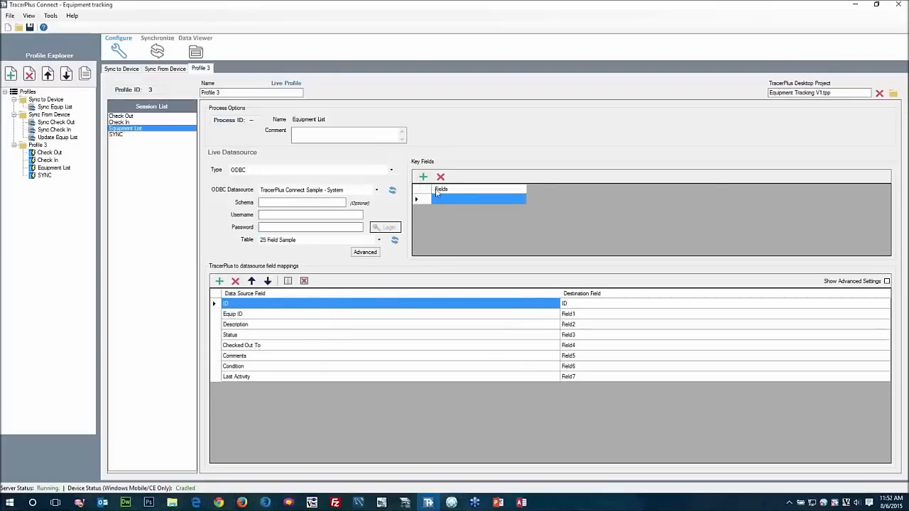
{"action": "left_click", "coordinate": [447, 199]}
{"action": "left_click", "coordinate": [447, 207]}
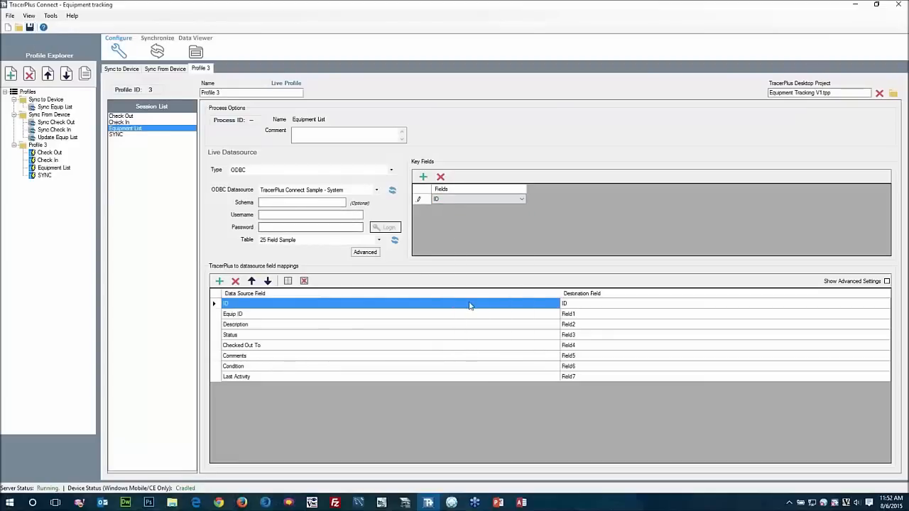
- Switch to TracerPlus Desktop and add three live session rows to the Equipment Tracking V1 project
{"action": "left_click", "coordinate": [404, 502]}
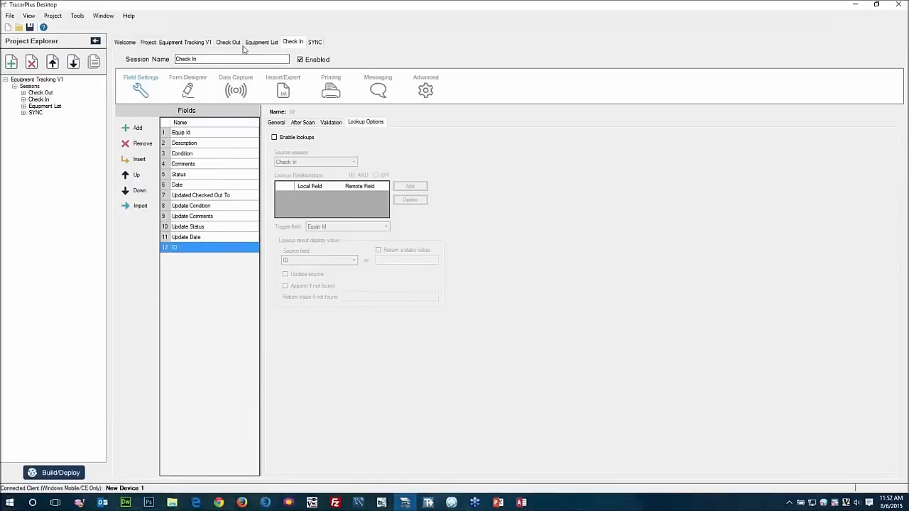
{"action": "left_click", "coordinate": [178, 43]}
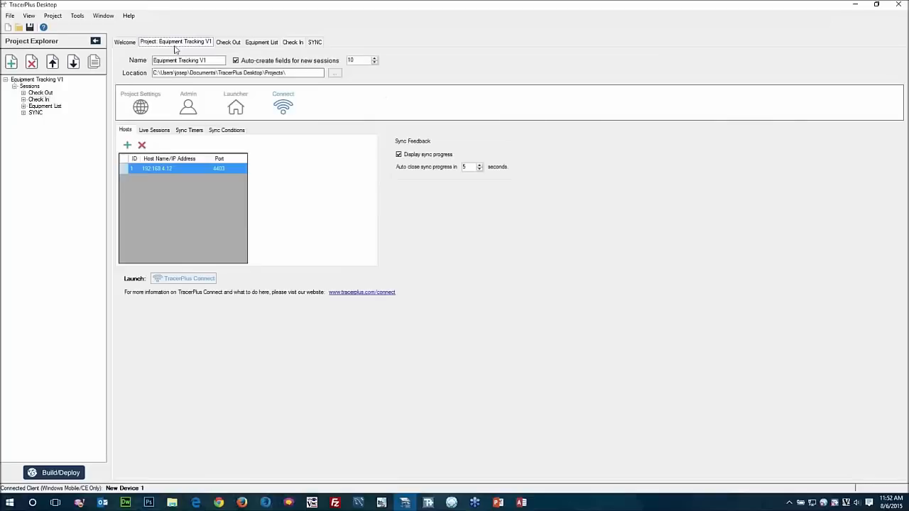
{"action": "left_click", "coordinate": [152, 131]}
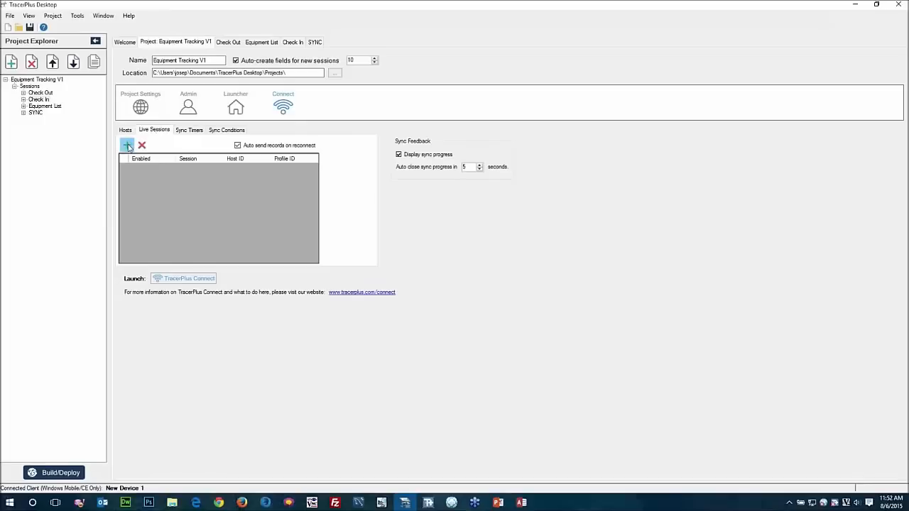
{"action": "left_click", "coordinate": [127, 145]}
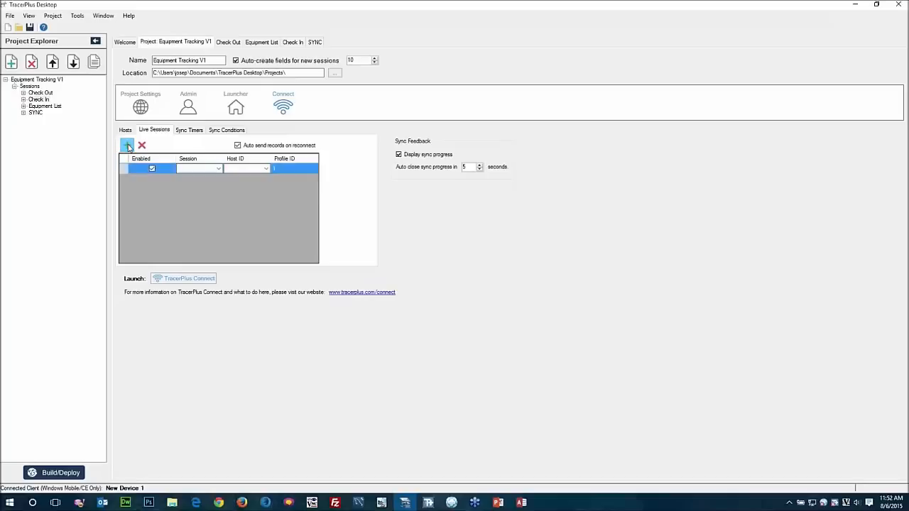
{"action": "left_click", "coordinate": [127, 146]}
{"action": "left_click", "coordinate": [127, 145]}
- Assign the Check Out, Check In and Equipment List sessions to the three live session rows
{"action": "left_click", "coordinate": [210, 169]}
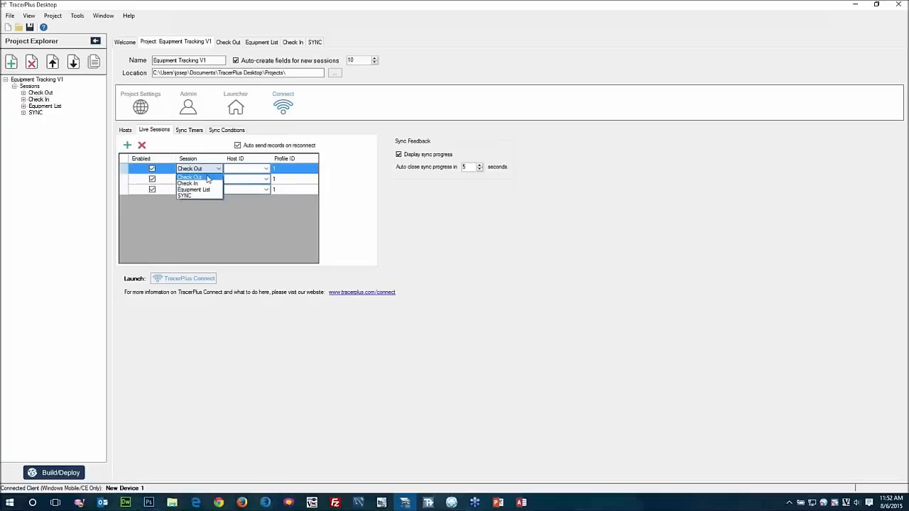
{"action": "left_click", "coordinate": [201, 178]}
{"action": "left_click", "coordinate": [219, 180]}
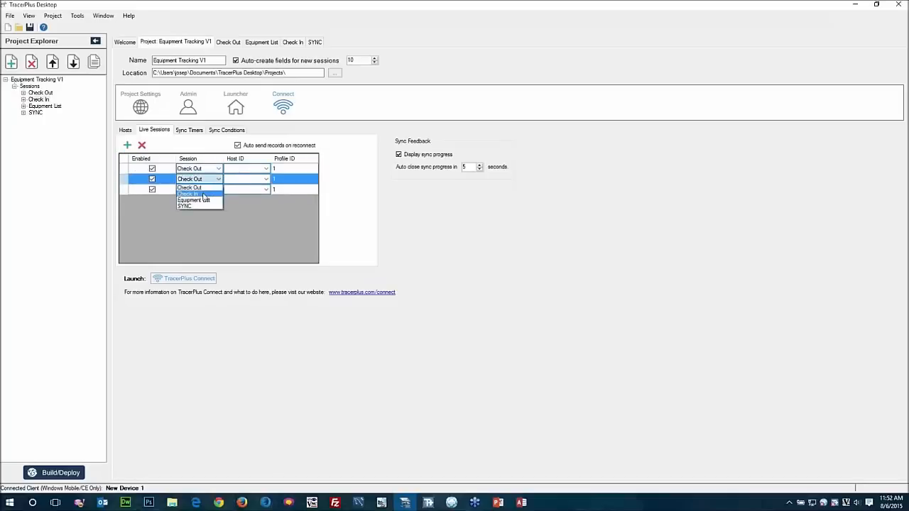
{"action": "left_click", "coordinate": [203, 194]}
{"action": "left_click", "coordinate": [218, 190]}
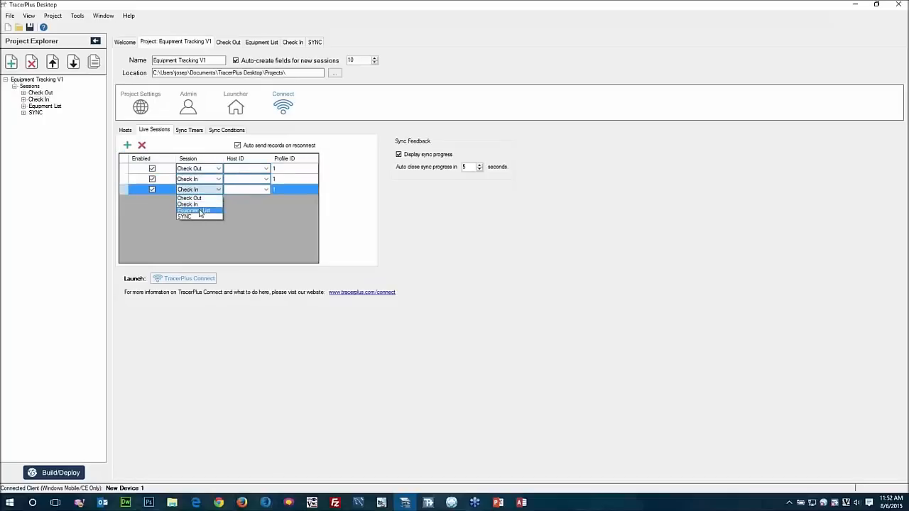
{"action": "left_click", "coordinate": [203, 211]}
- Set the Host ID to 1 for the Check Out, Check In and Equipment List live sessions
{"action": "left_click", "coordinate": [248, 169]}
{"action": "left_click", "coordinate": [265, 168]}
{"action": "left_click", "coordinate": [254, 178]}
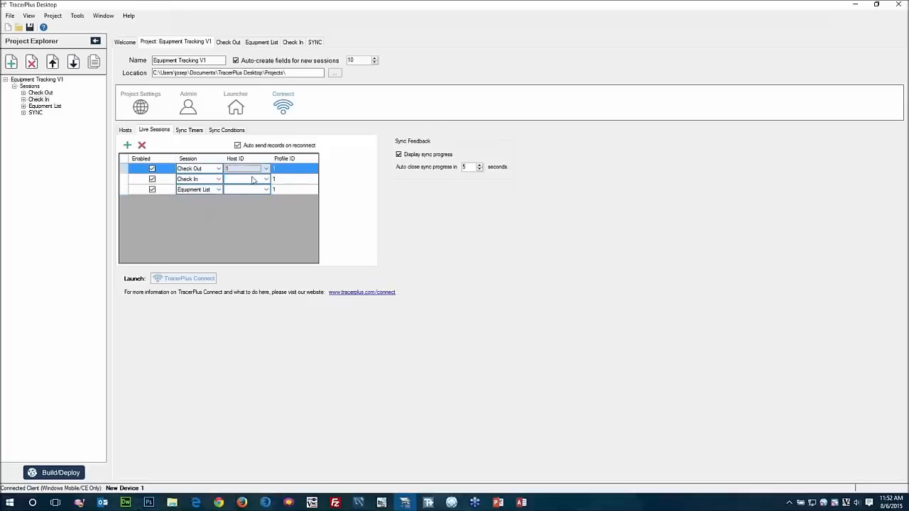
{"action": "left_click", "coordinate": [266, 178]}
{"action": "left_click", "coordinate": [244, 189]}
{"action": "left_click", "coordinate": [249, 190]}
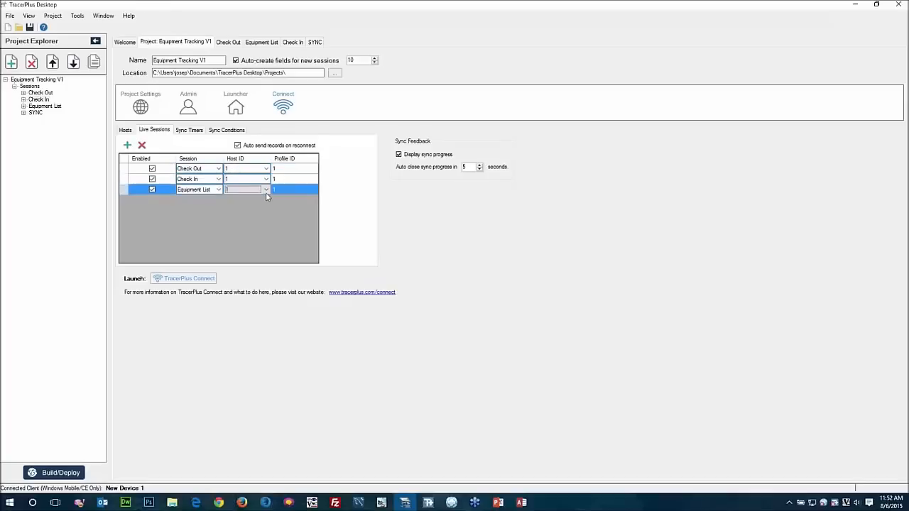
{"action": "left_click", "coordinate": [266, 189]}
{"action": "left_click", "coordinate": [247, 199]}
- Look up the live profile's ID in TracerPlus Connect and set Profile ID 3 for all three live sessions in TracerPlus Desktop
{"action": "left_click", "coordinate": [286, 171]}
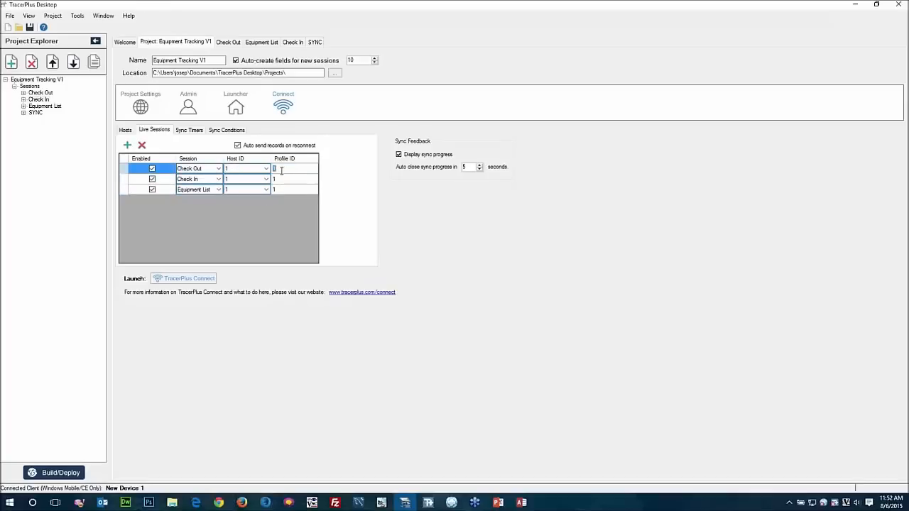
{"action": "left_click", "coordinate": [428, 503]}
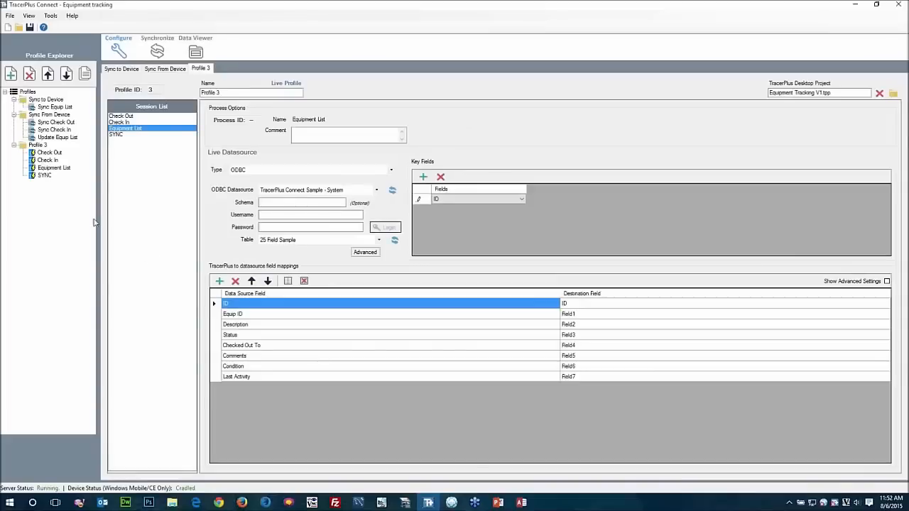
{"action": "left_click", "coordinate": [34, 145]}
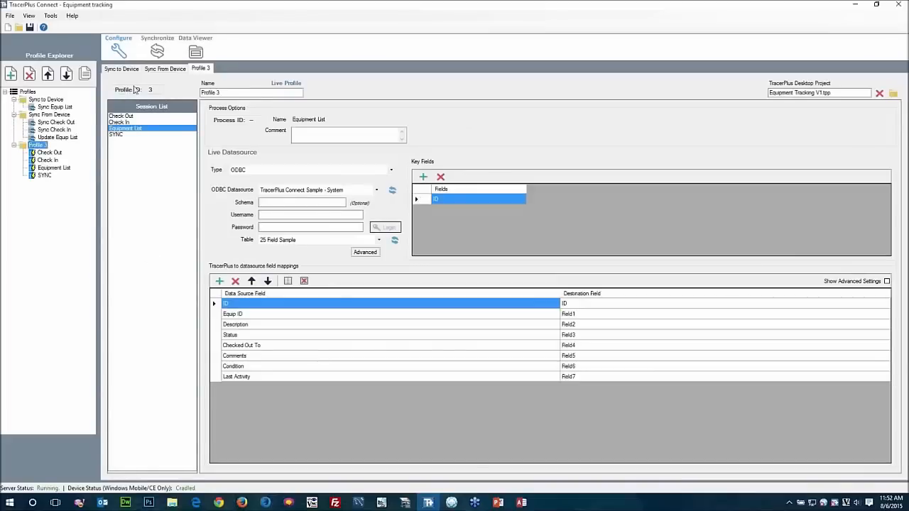
{"action": "left_click", "coordinate": [404, 502]}
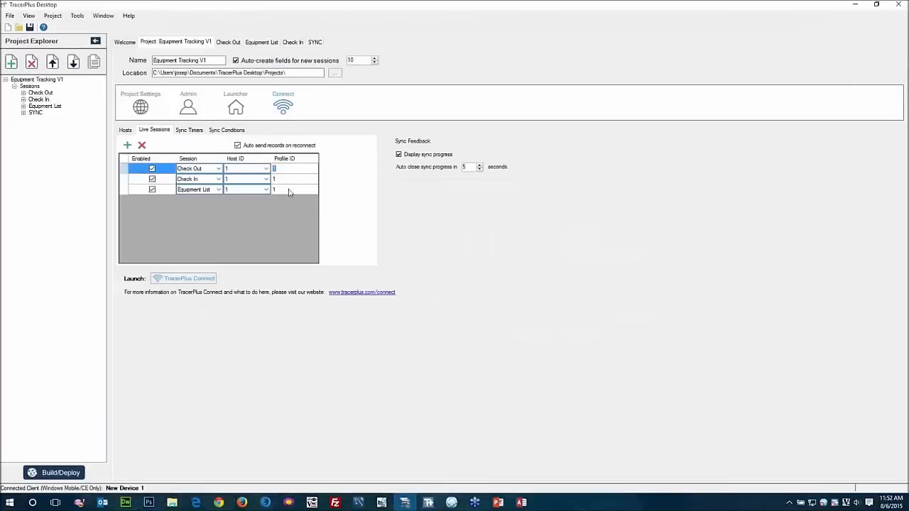
{"action": "left_click", "coordinate": [280, 179]}
{"action": "left_click", "coordinate": [281, 189]}
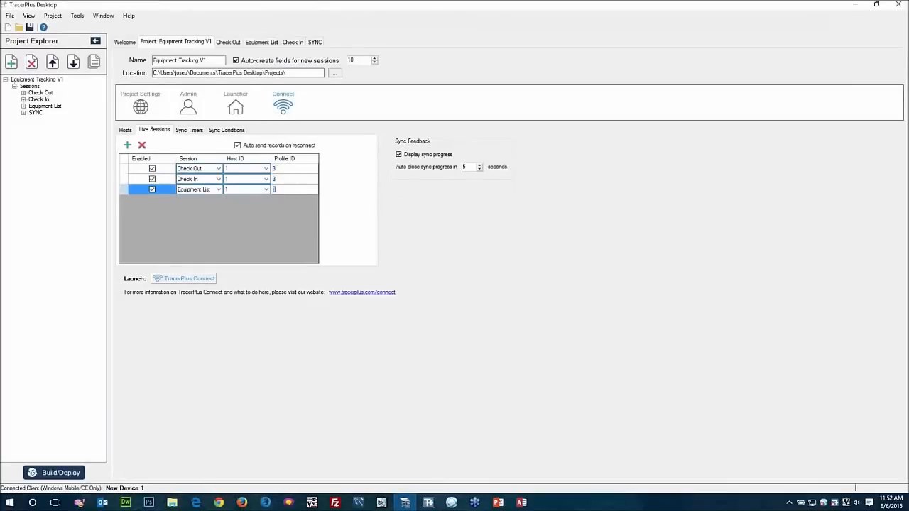
{"action": "left_click", "coordinate": [298, 191]}
- Build and deploy the project to the connected Windows Mobile device
{"action": "left_click", "coordinate": [56, 473]}
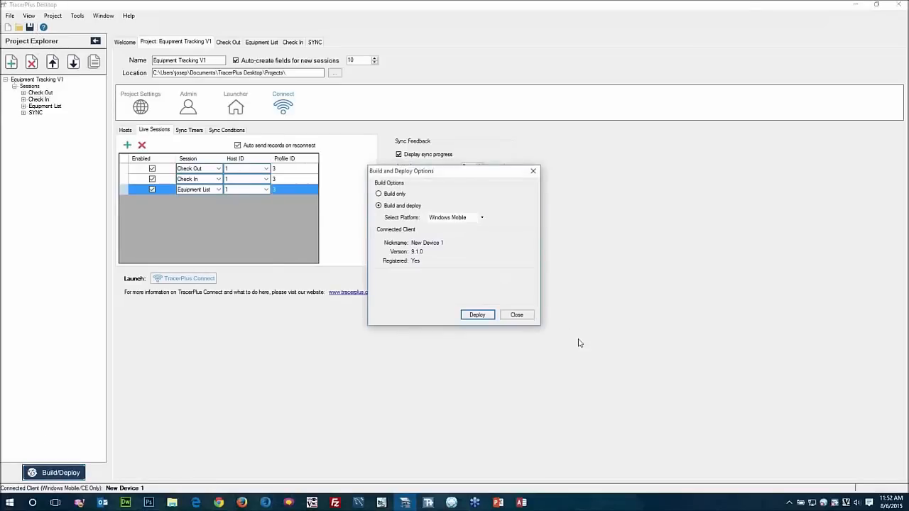
{"action": "left_click", "coordinate": [475, 315]}
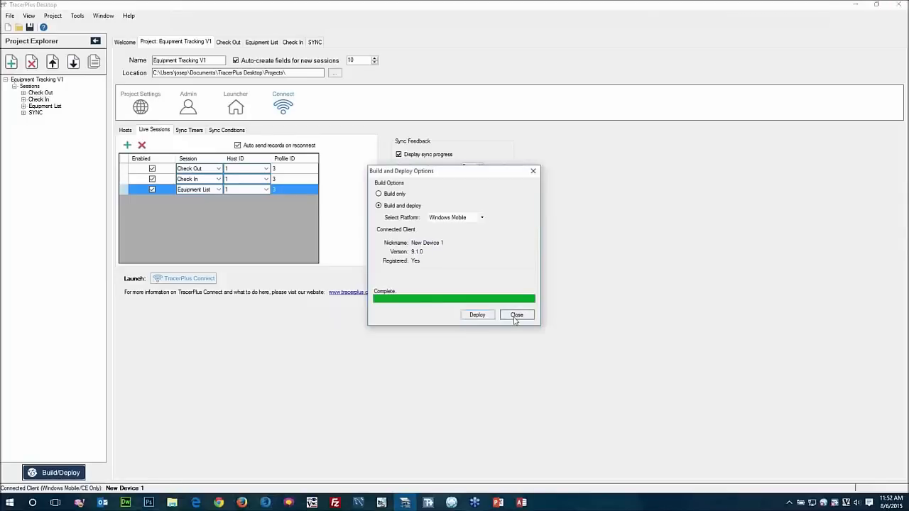
{"action": "left_click", "coordinate": [516, 314]}
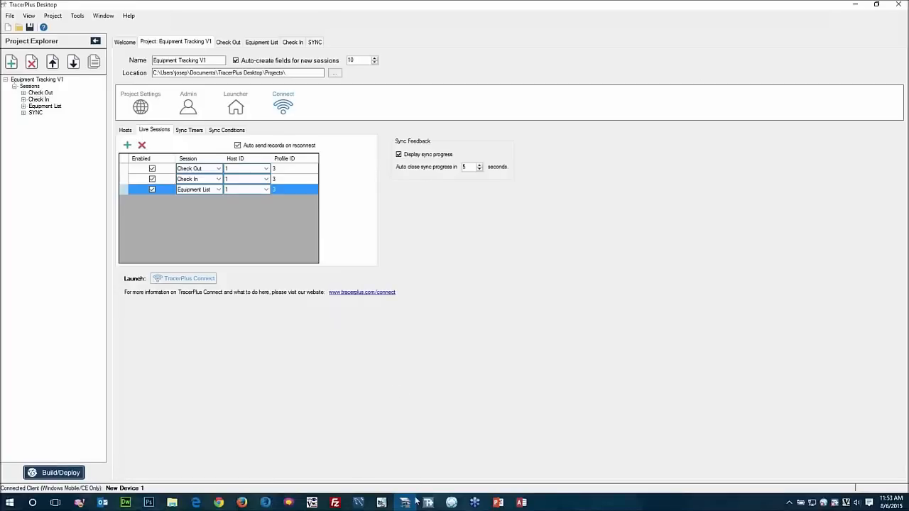
- Open the PTS sample database TPConnect_Samples in Access and open its 25 Field Sample table
{"action": "left_click", "coordinate": [9, 503]}
{"action": "left_click", "coordinate": [28, 489]}
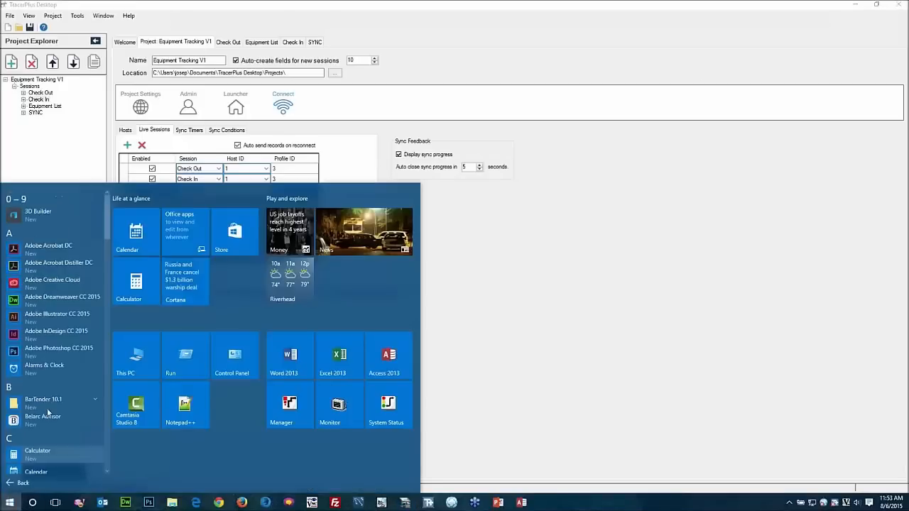
{"action": "scroll", "coordinate": [54, 371], "scroll_direction": "down", "scroll_amount": 10}
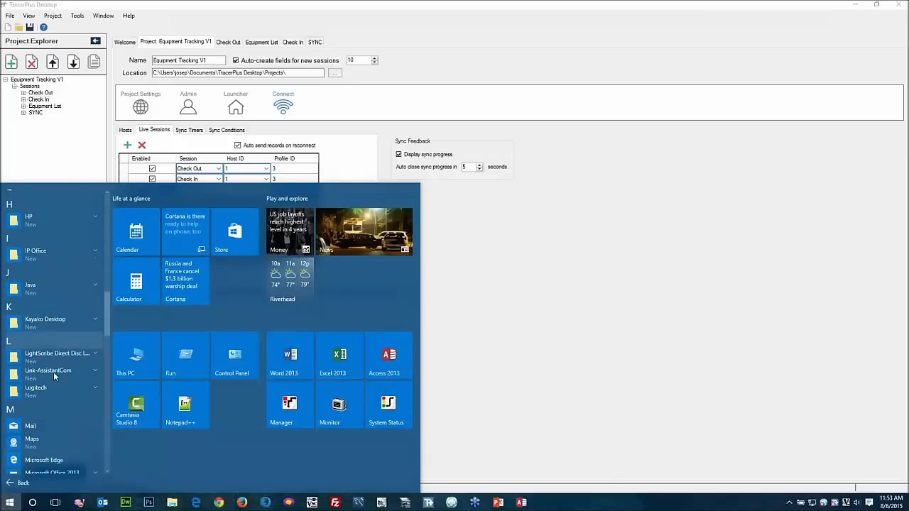
{"action": "scroll", "coordinate": [53, 372], "scroll_direction": "down", "scroll_amount": 8}
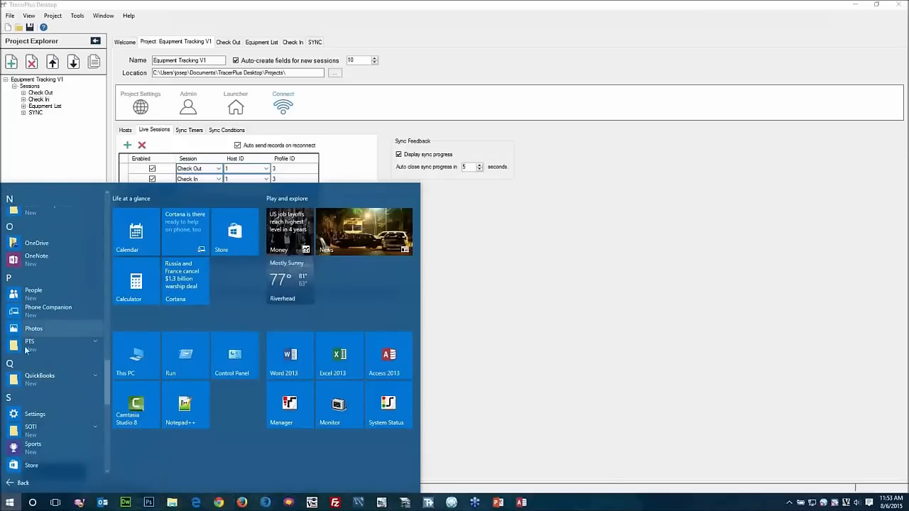
{"action": "left_click", "coordinate": [26, 349]}
{"action": "scroll", "coordinate": [36, 365], "scroll_direction": "down", "scroll_amount": 4}
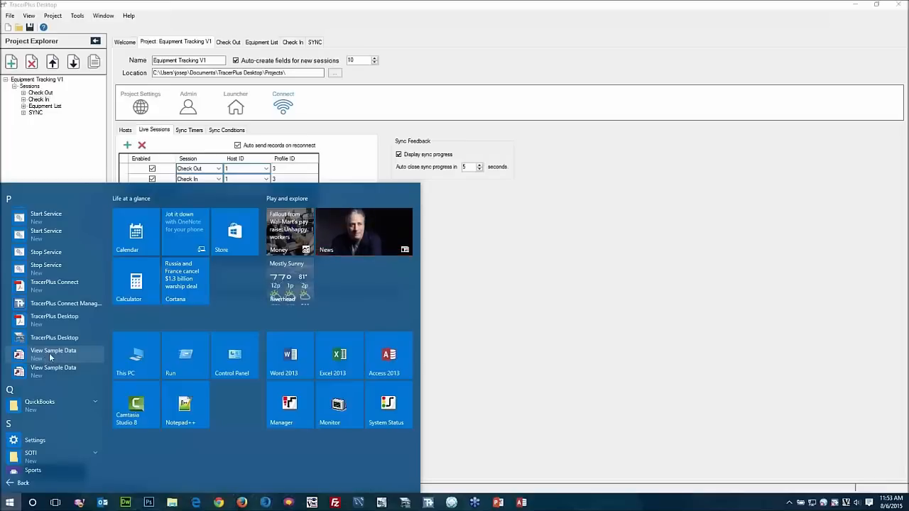
{"action": "right_click", "coordinate": [50, 353]}
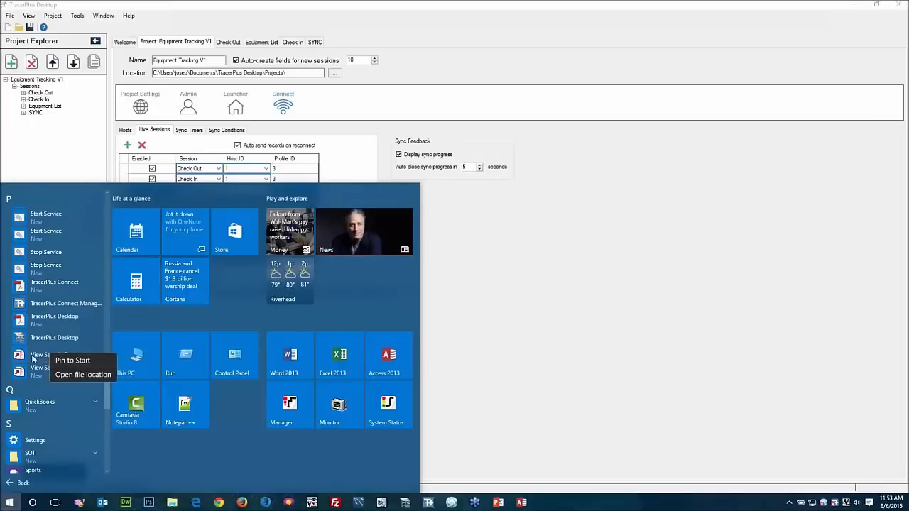
{"action": "left_click", "coordinate": [32, 359]}
{"action": "left_click", "coordinate": [57, 356]}
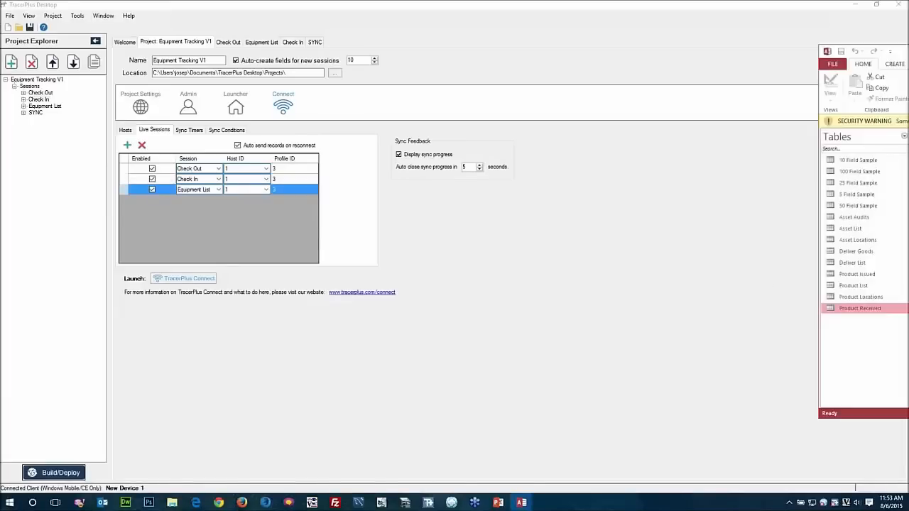
{"action": "left_click", "coordinate": [417, 129]}
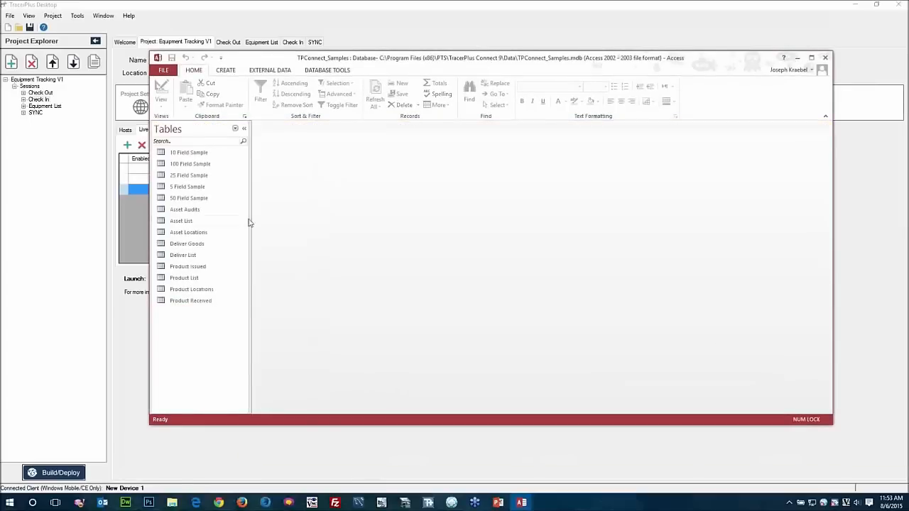
{"action": "double_click", "coordinate": [184, 178]}
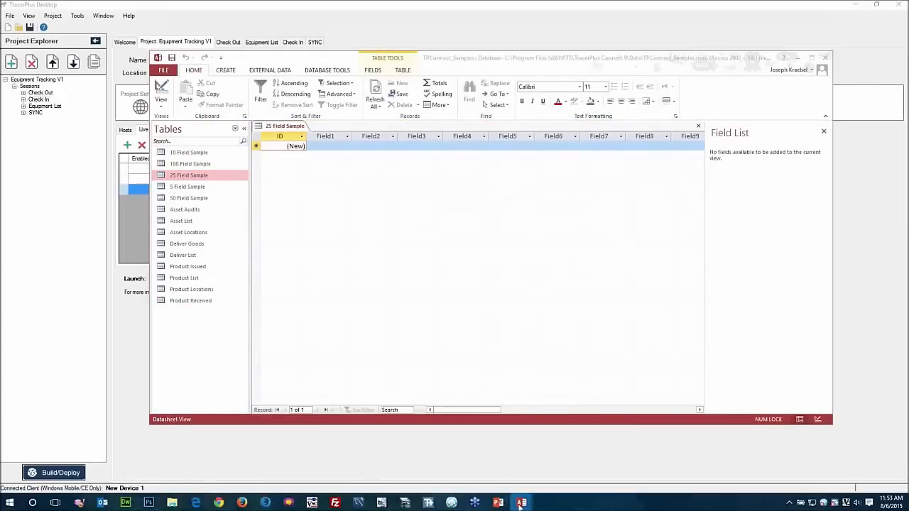
- Copy the three equipment records from the Equipment List table of the Equipment tracking database
{"action": "mouse_move", "coordinate": [513, 497]}
{"action": "left_click", "coordinate": [470, 456]}
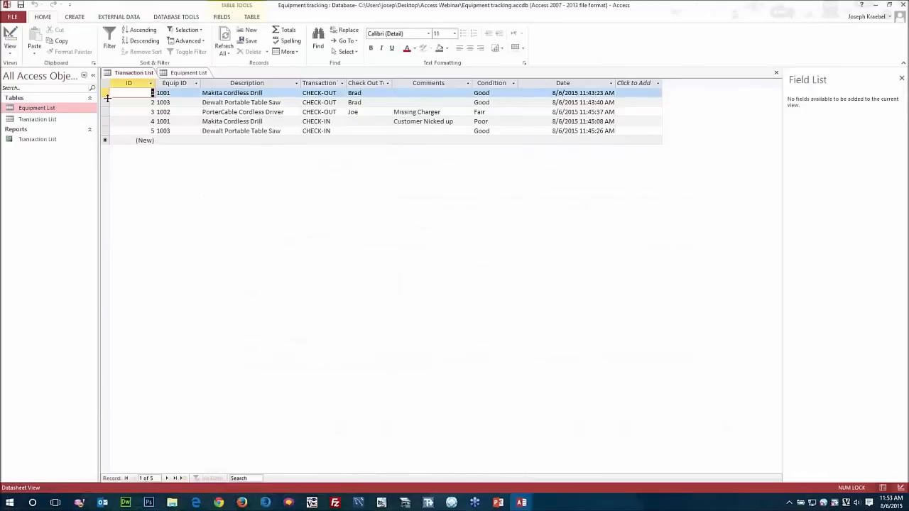
{"action": "left_click", "coordinate": [184, 73]}
{"action": "left_click_drag", "start_coordinate": [105, 93], "coordinate": [105, 112]}
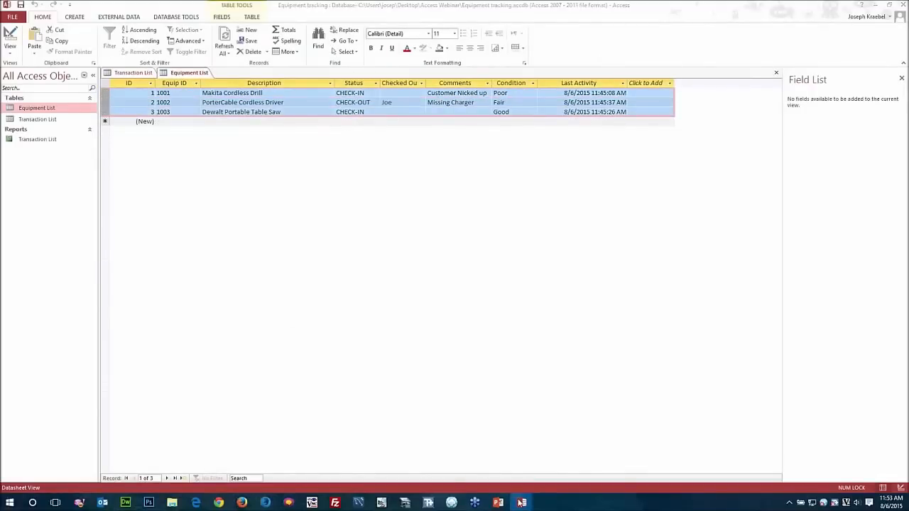
- Paste the copied equipment records into the 25 Field Sample table of the TPConnect_Samples database
{"action": "mouse_move", "coordinate": [521, 501]}
{"action": "left_click", "coordinate": [567, 461]}
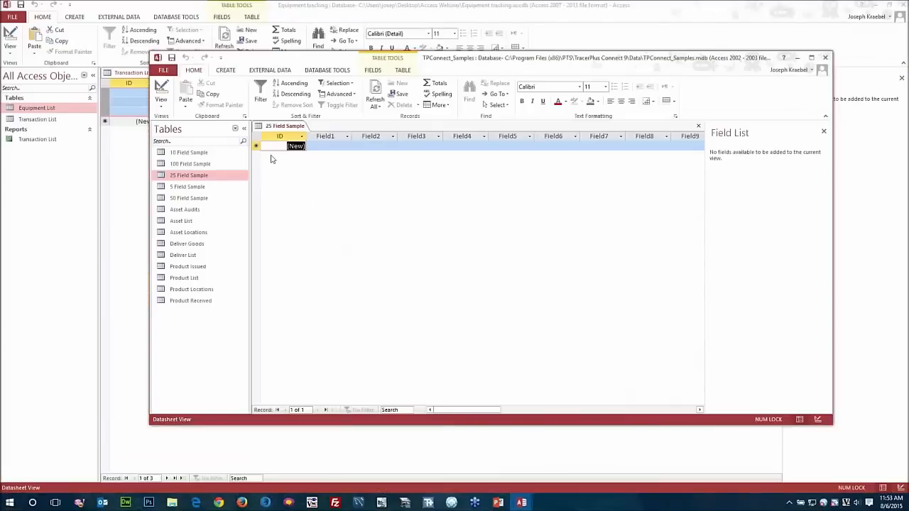
{"action": "left_click", "coordinate": [256, 147]}
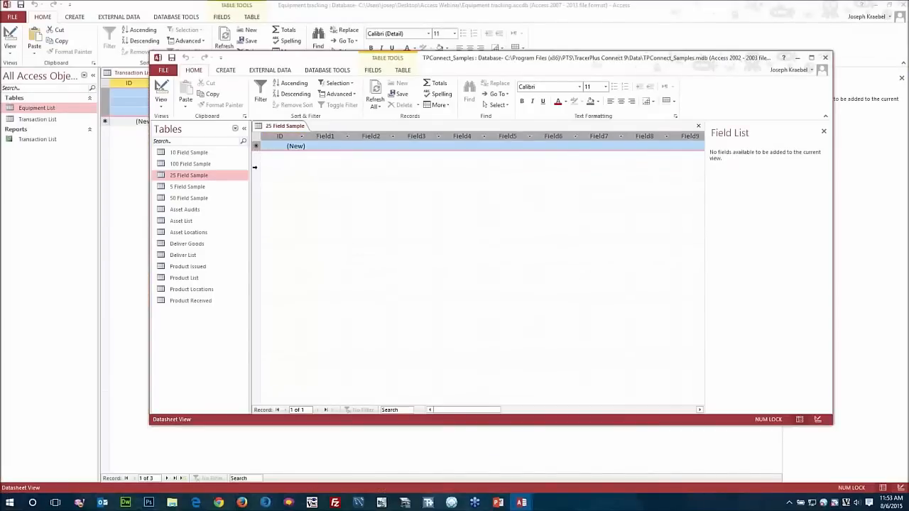
{"action": "key", "text": "ctrl+v"}
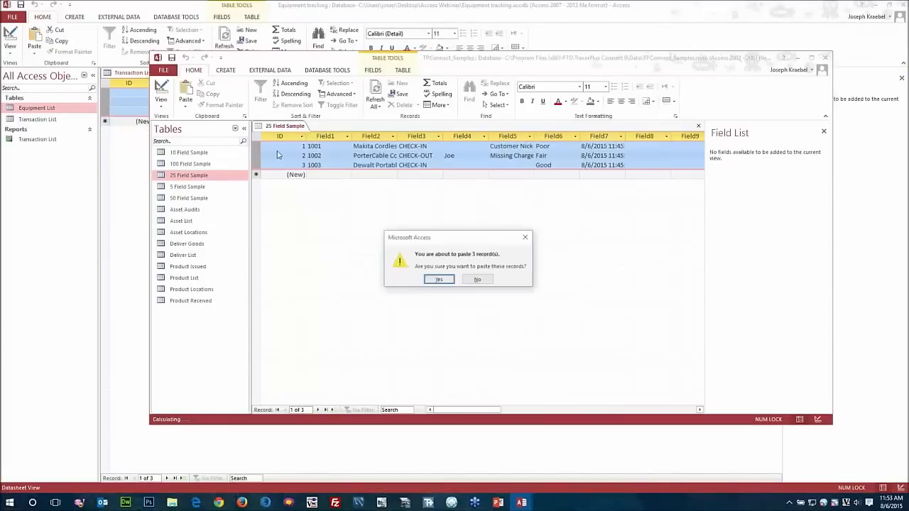
{"action": "left_click", "coordinate": [438, 281]}
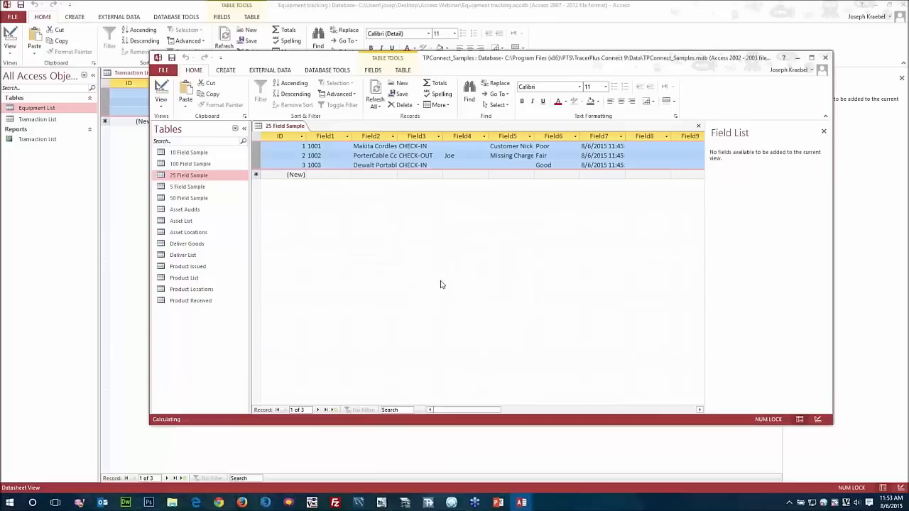
- Close and reopen the 25 Field Sample table to check the pasted records
{"action": "left_click", "coordinate": [611, 153]}
{"action": "left_click", "coordinate": [465, 164]}
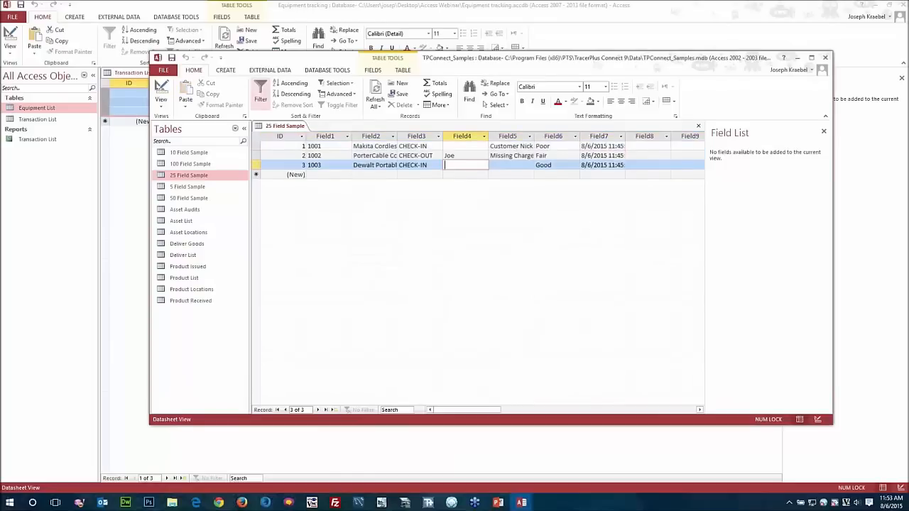
{"action": "left_click", "coordinate": [699, 127]}
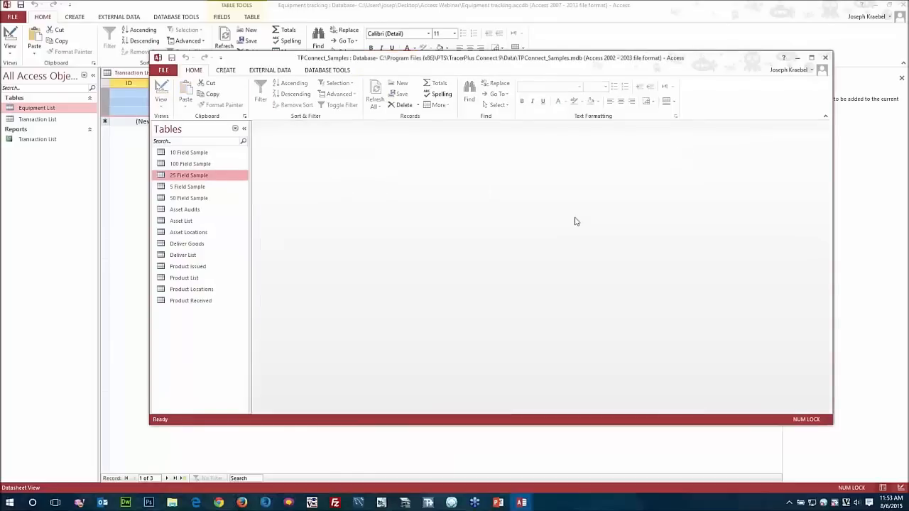
{"action": "double_click", "coordinate": [187, 176]}
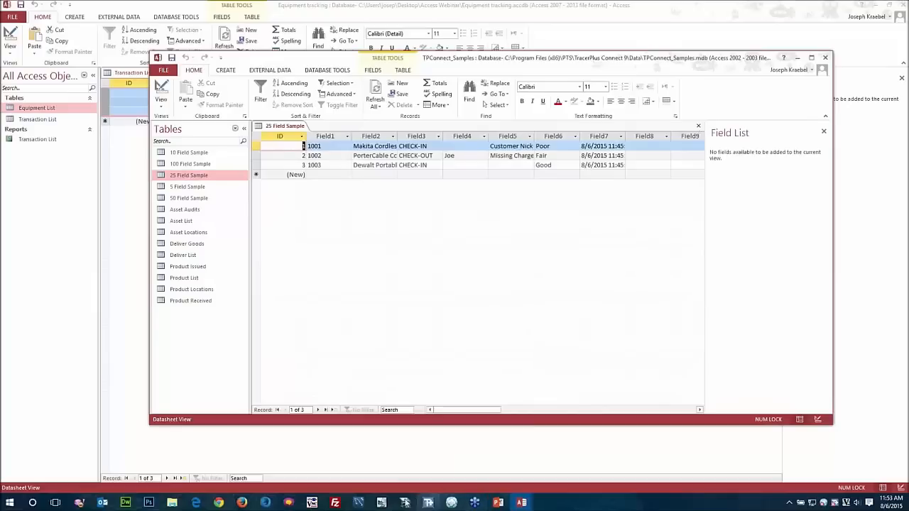
- Switch to Pocket Controller-Pro, view the Equipment List records on the TracerPlus device, and check its host connection status
{"action": "left_click", "coordinate": [382, 502]}
{"action": "left_click", "coordinate": [297, 182]}
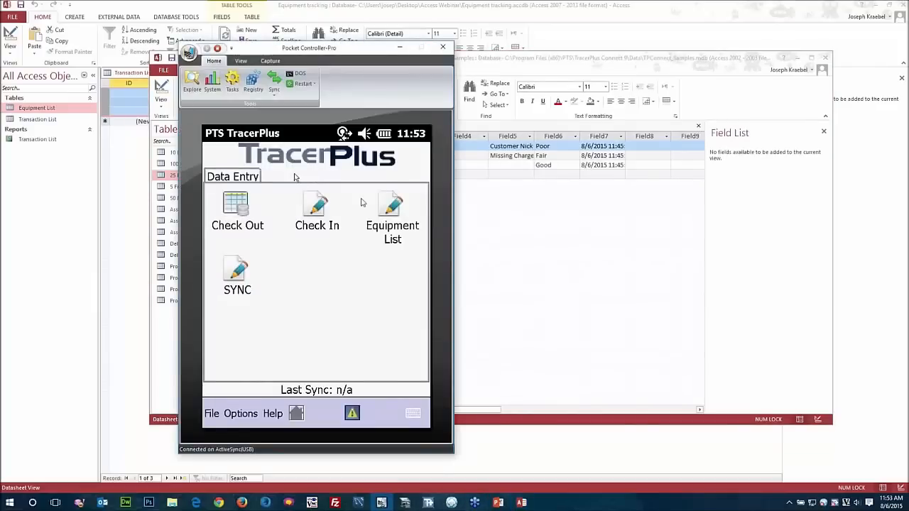
{"action": "left_click", "coordinate": [387, 208]}
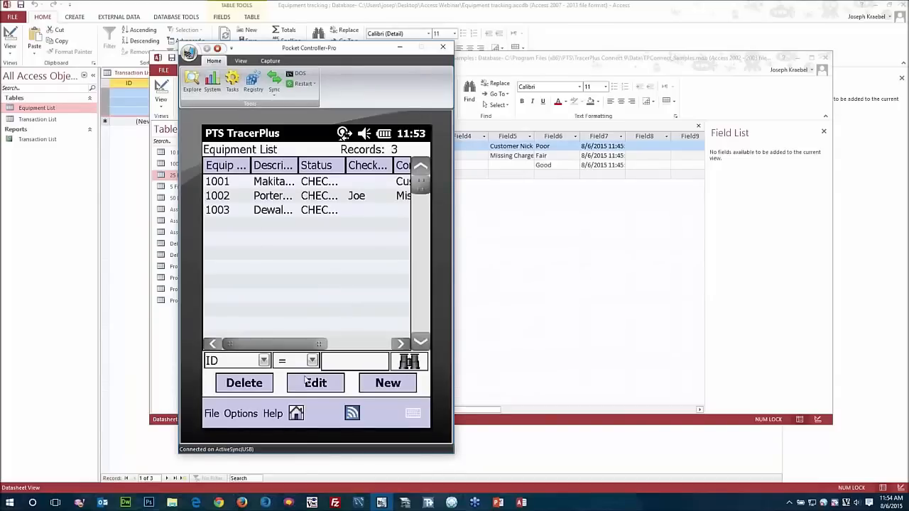
{"action": "left_click", "coordinate": [352, 413]}
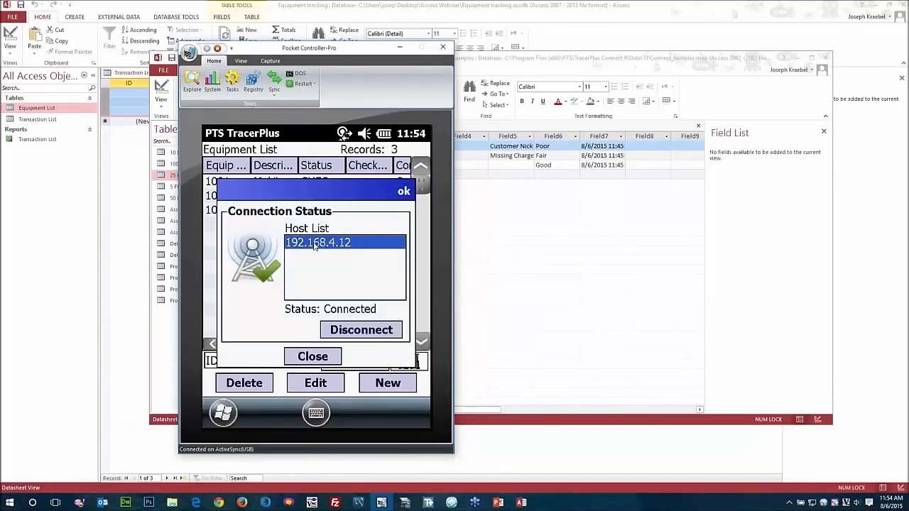
{"action": "left_click", "coordinate": [316, 363]}
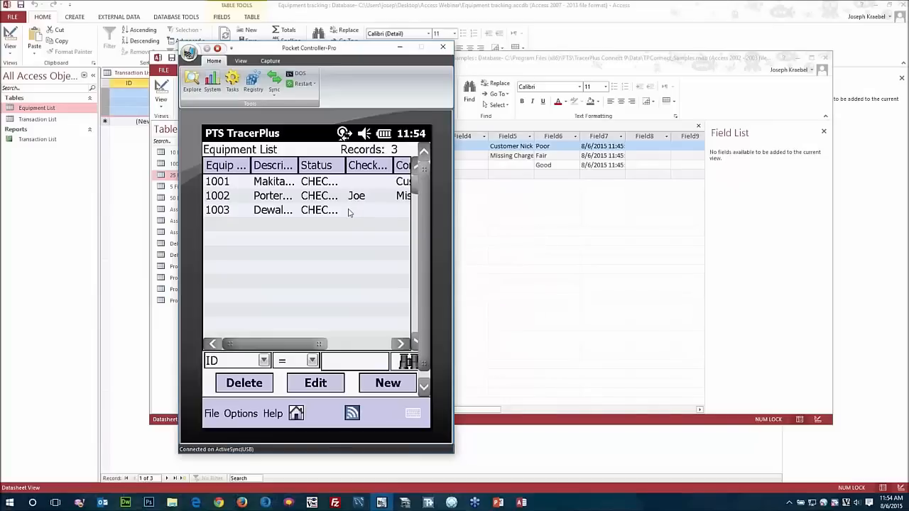
- Return to the TracerPlus home screen, start a Check Out data entry session, and look up Equip Id 1001
{"action": "left_click", "coordinate": [296, 414]}
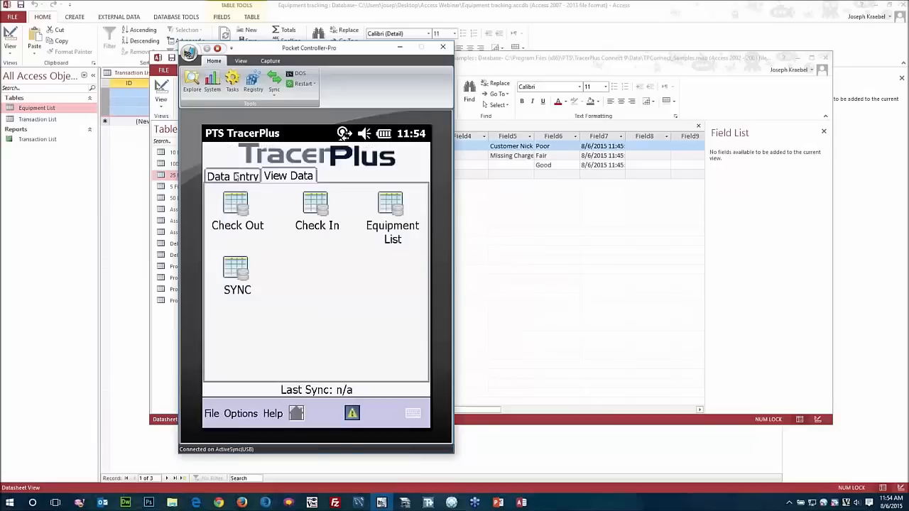
{"action": "left_click", "coordinate": [237, 176]}
{"action": "left_click", "coordinate": [239, 206]}
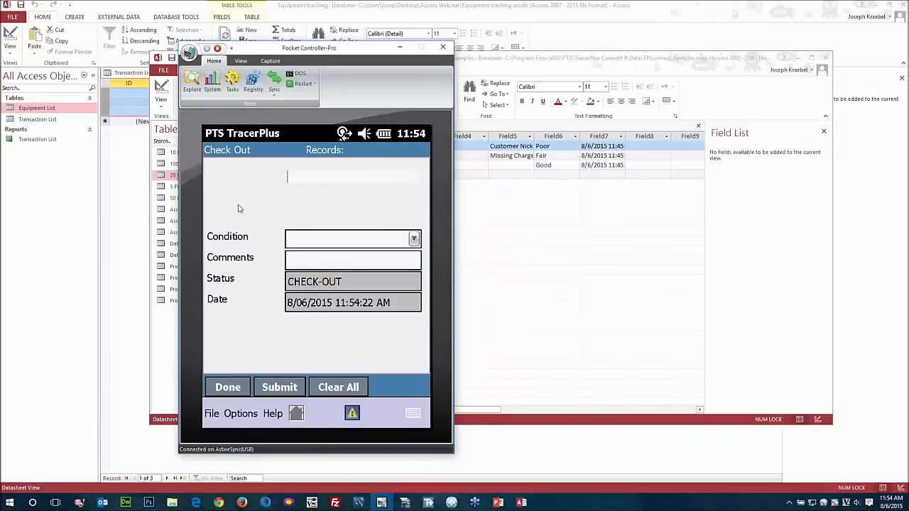
{"action": "type", "text": "1001"}
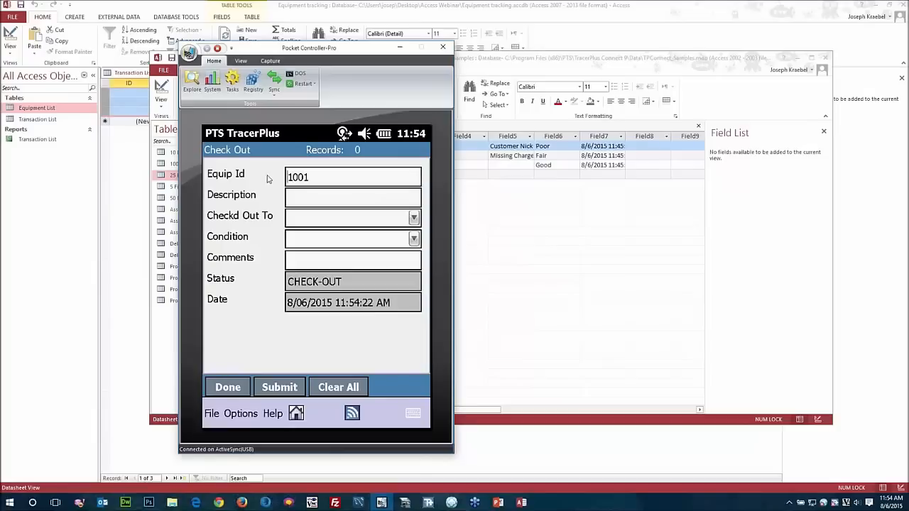
{"action": "key", "text": "Return"}
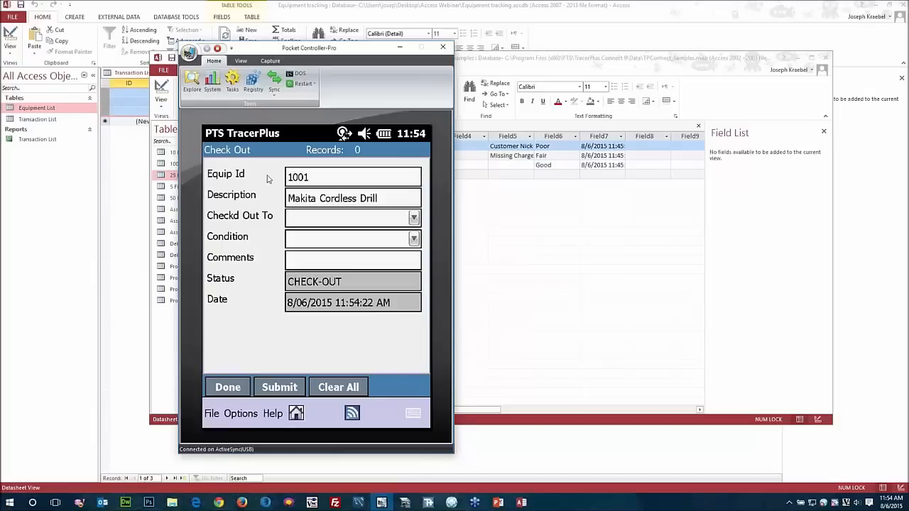
- Assign the check-out to the fourth listed person with condition Fair, submit it, and view the 25 Field Sample table in Access
{"action": "left_click", "coordinate": [413, 218]}
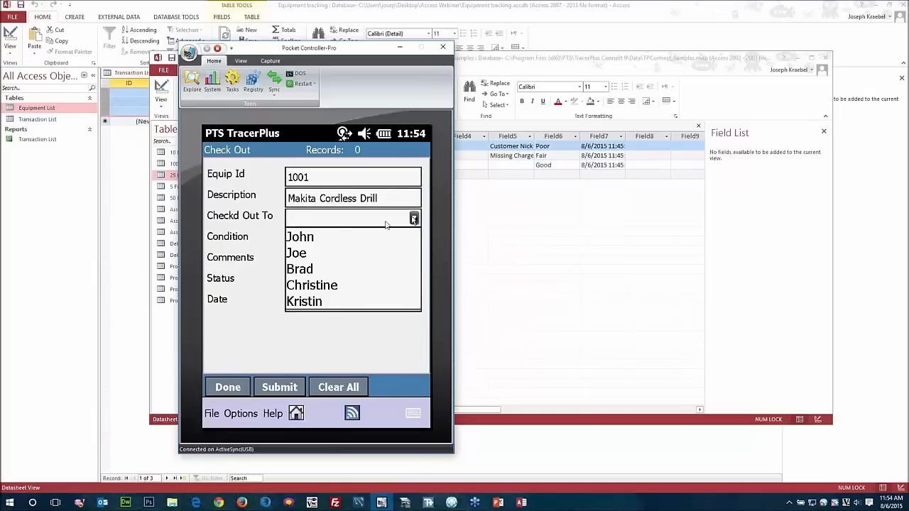
{"action": "left_click", "coordinate": [301, 286]}
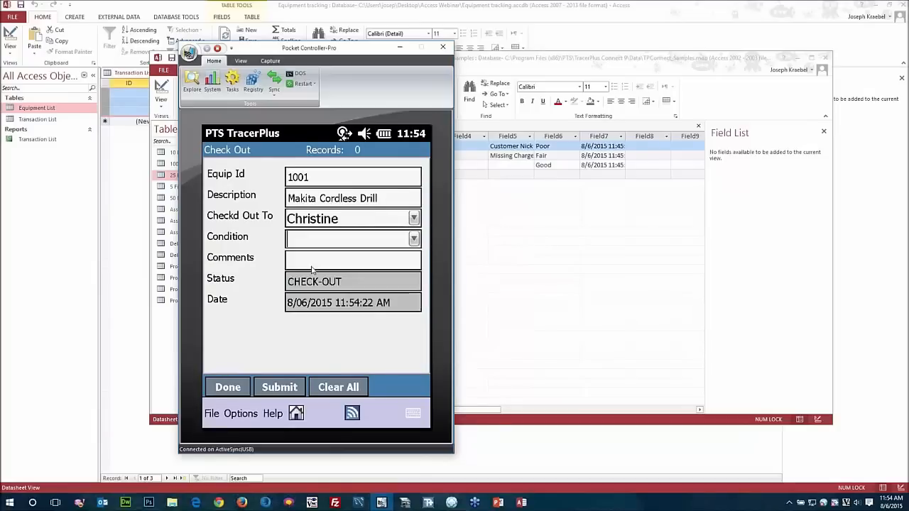
{"action": "left_click", "coordinate": [413, 239]}
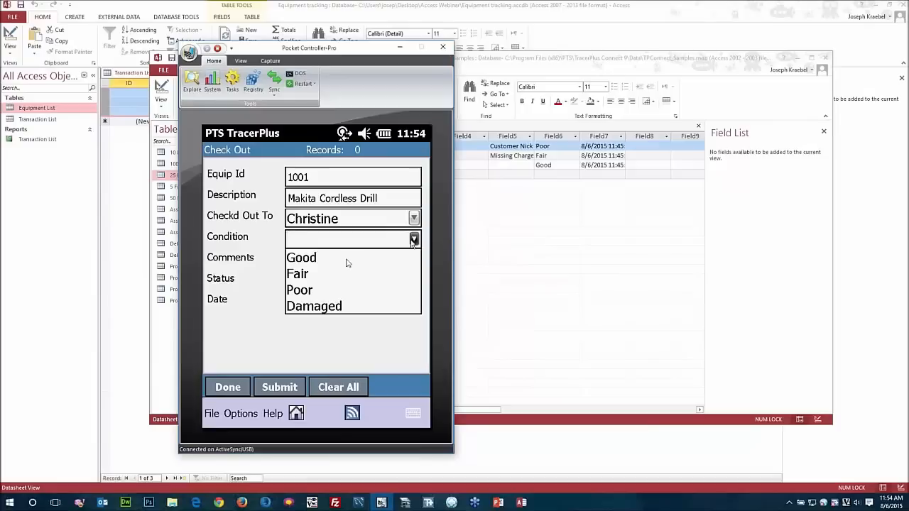
{"action": "left_click", "coordinate": [298, 276]}
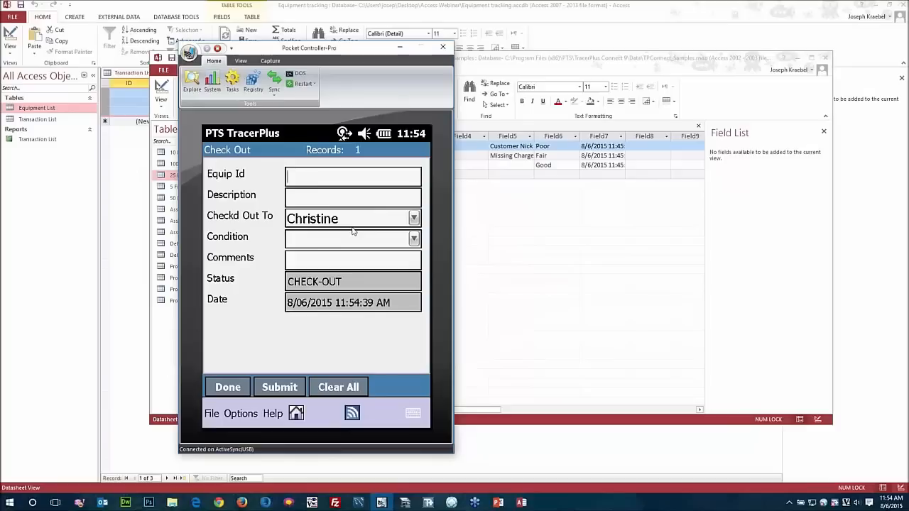
{"action": "left_click", "coordinate": [530, 226]}
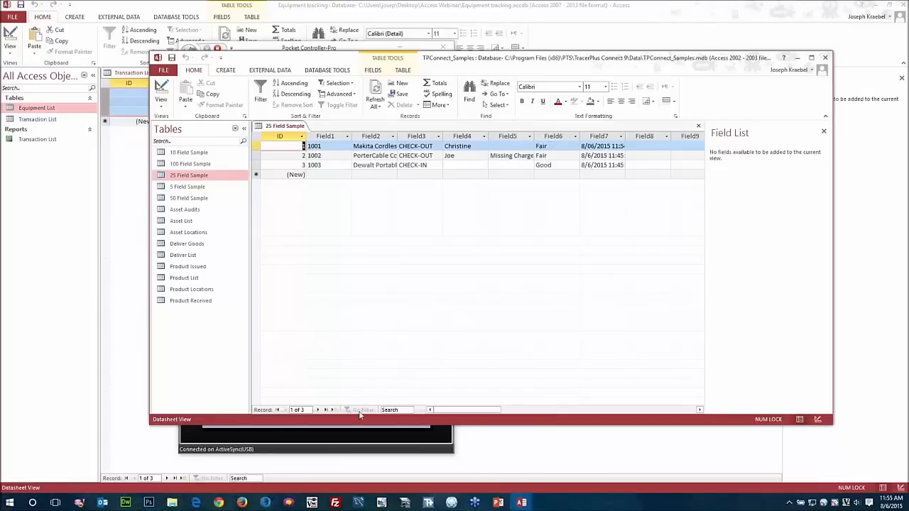
- Back on the TracerPlus device, finish the Check Out session and submit a check-in for Equip Id 1001 with condition Poor
{"action": "left_click", "coordinate": [354, 442]}
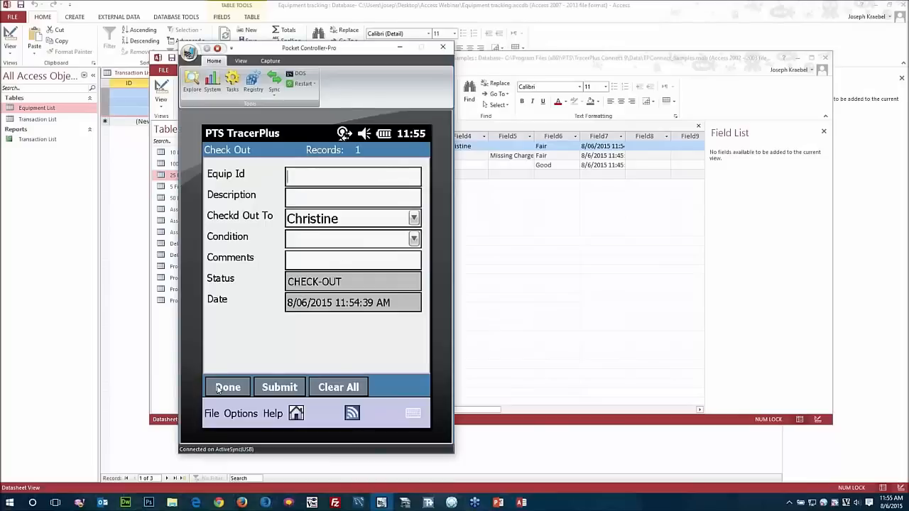
{"action": "left_click", "coordinate": [313, 210]}
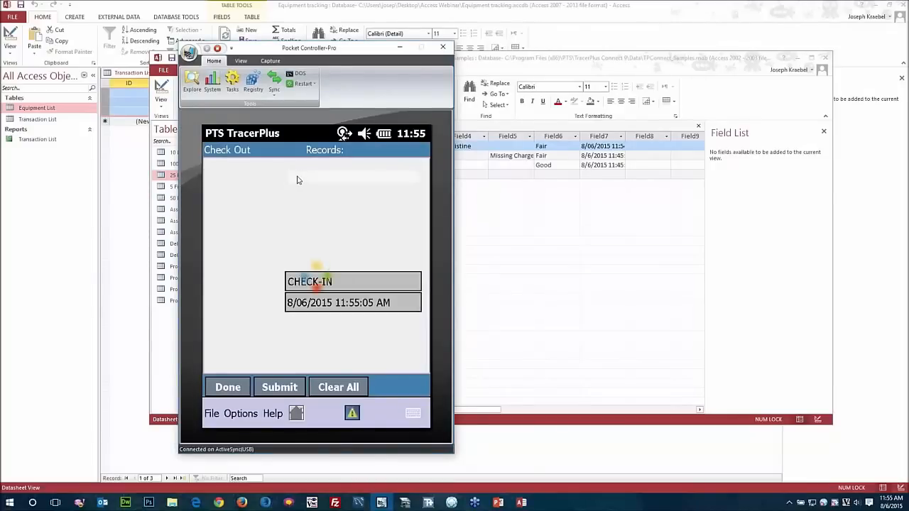
{"action": "type", "text": "1"}
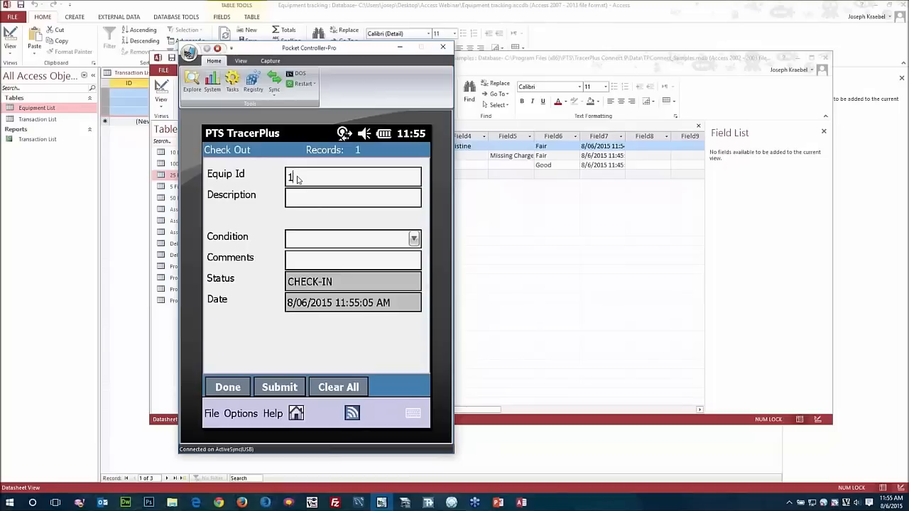
{"action": "type", "text": "001"}
{"action": "key", "text": "Return"}
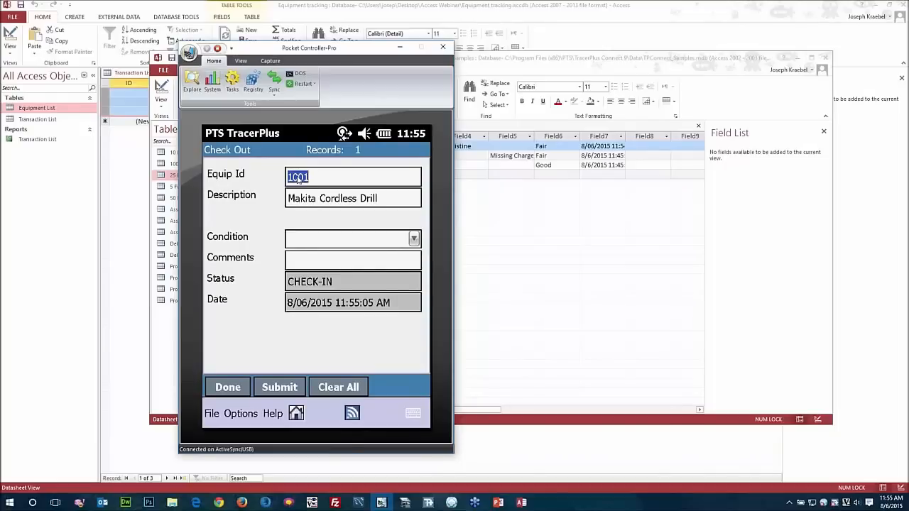
{"action": "left_click", "coordinate": [413, 240]}
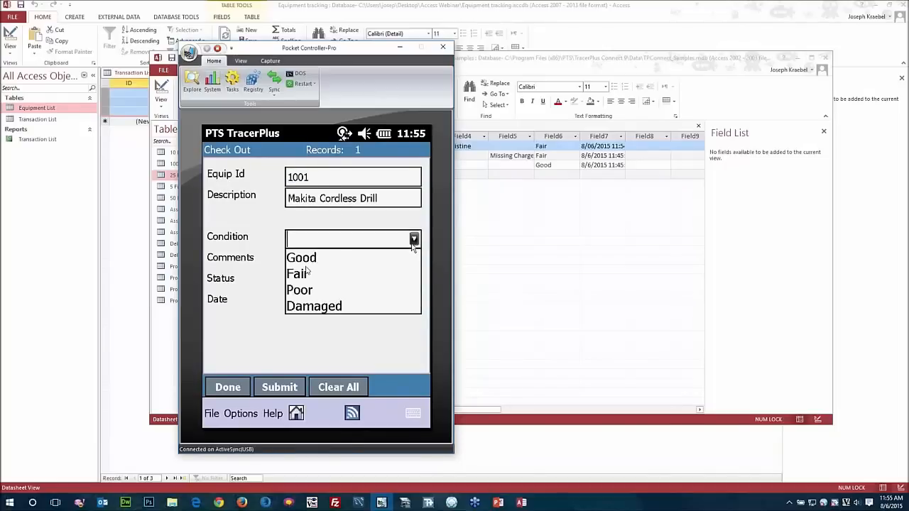
{"action": "left_click", "coordinate": [299, 291]}
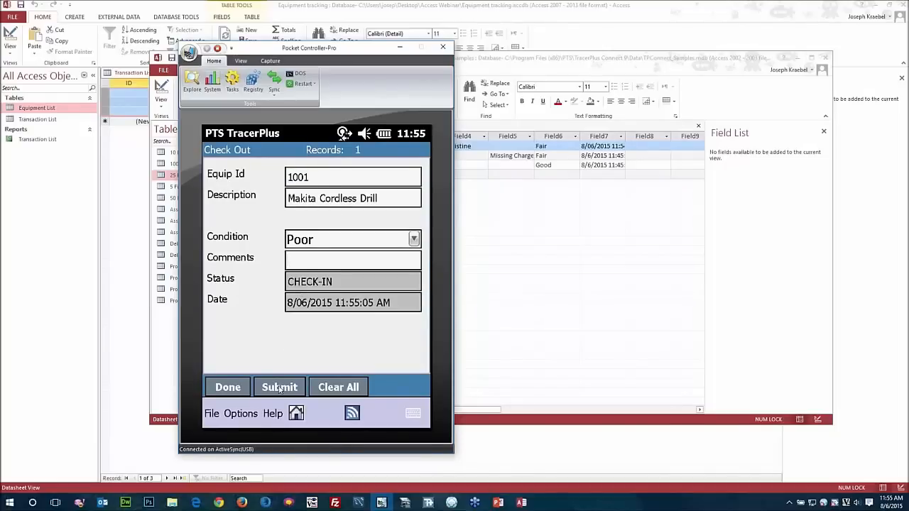
{"action": "key", "text": "Return"}
- Review the submitted transactions in the 25 Field Sample and 10 Field Sample tables of the TPConnect_Samples database in Access
{"action": "left_click", "coordinate": [523, 211]}
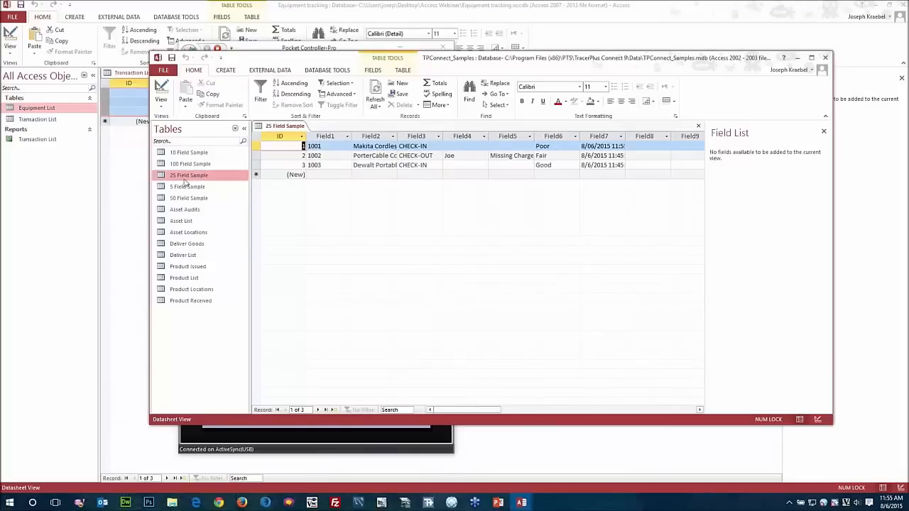
{"action": "double_click", "coordinate": [189, 152]}
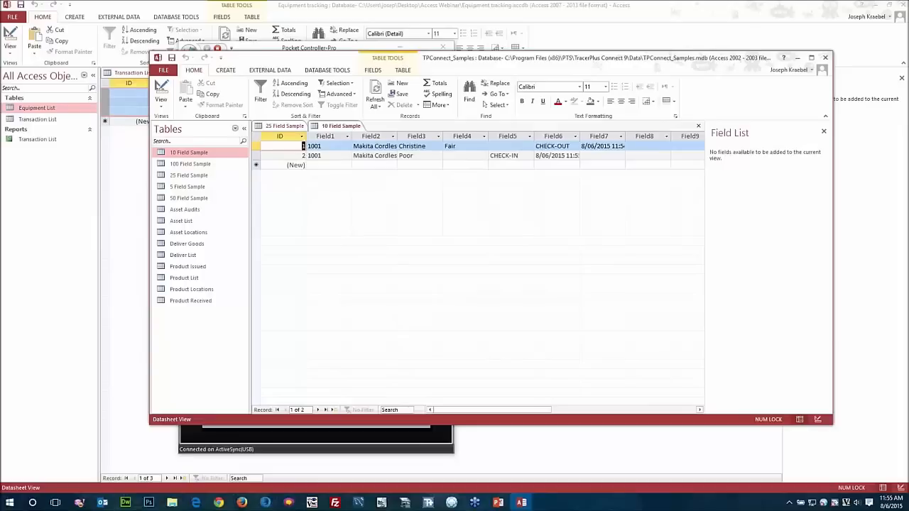
{"action": "left_click", "coordinate": [275, 126]}
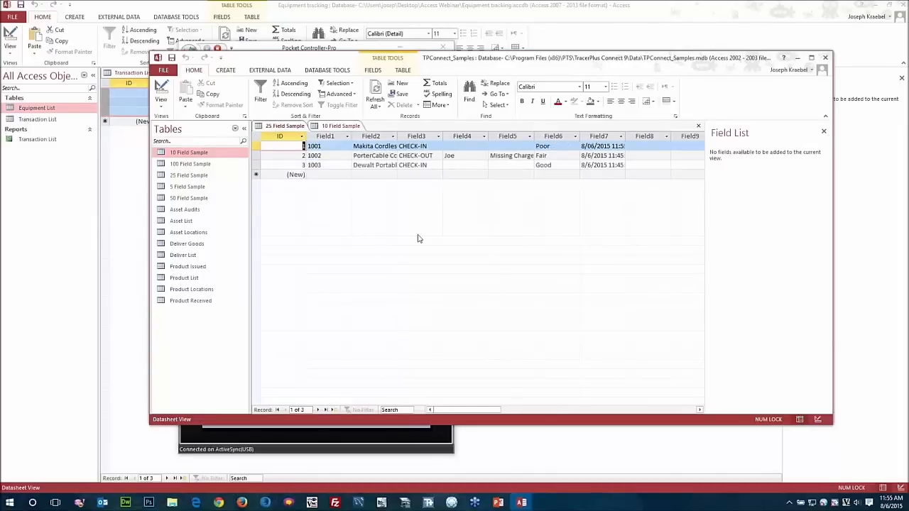
- Close the TPConnect_Samples database and select the new record's Description cell in the Equipment tracking database's Equipment List
{"action": "left_click", "coordinate": [824, 58]}
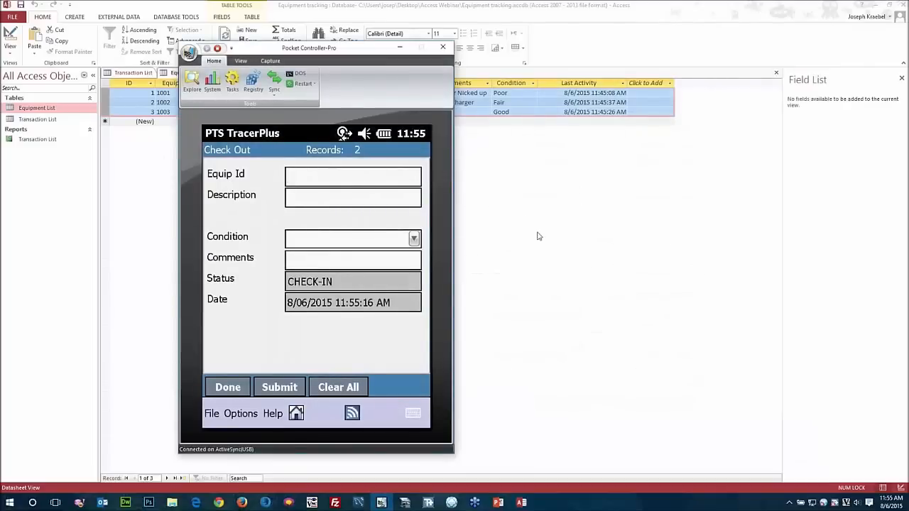
{"action": "left_click", "coordinate": [540, 230]}
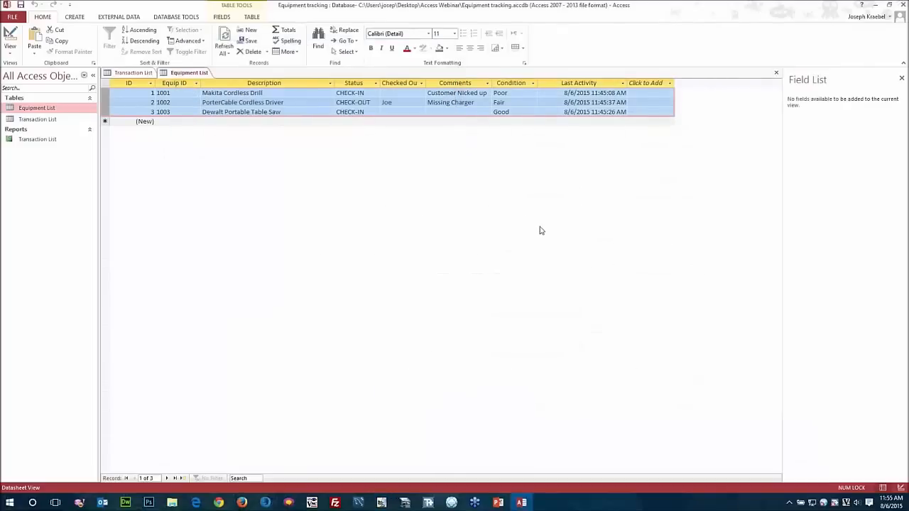
{"action": "left_click", "coordinate": [202, 122]}
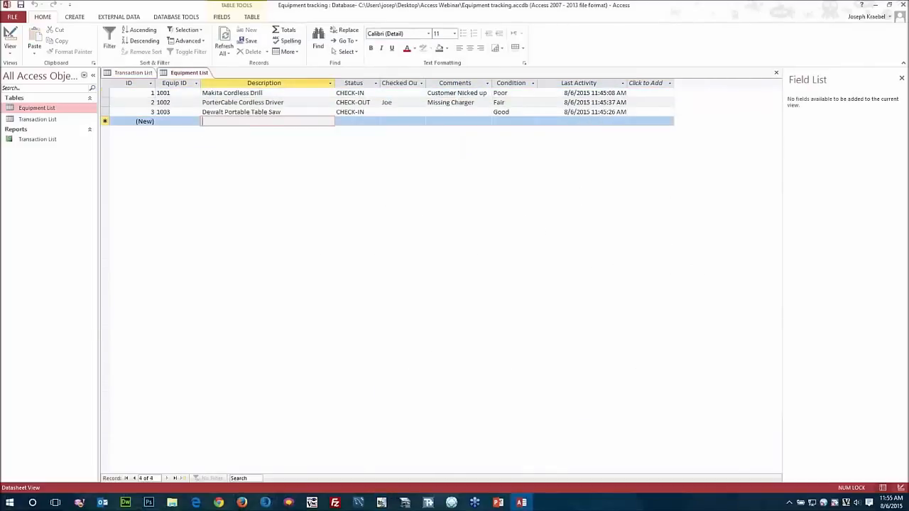